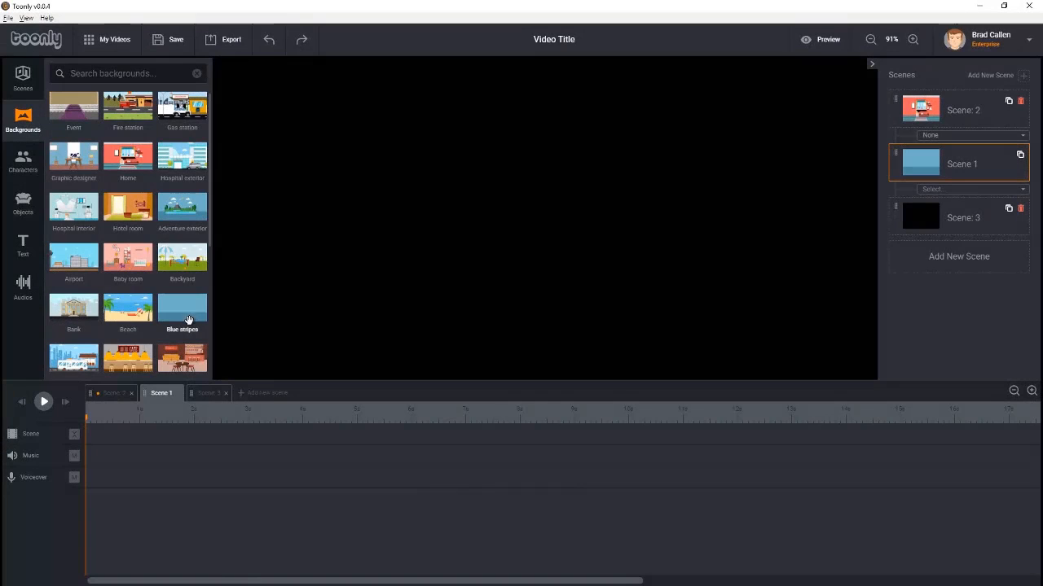
- Give Scene 1 the Blue stripes background and add the White American Man character with the Say hi animation
left_click_drag(188, 320, 302, 309)
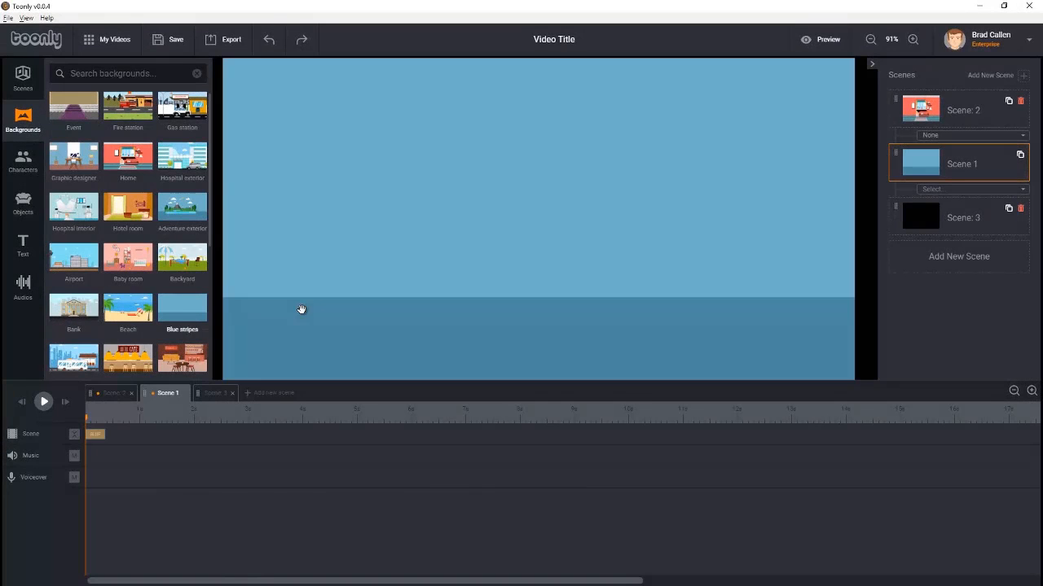
left_click(31, 173)
left_click_drag(212, 179, 210, 298)
left_click_drag(211, 298, 211, 332)
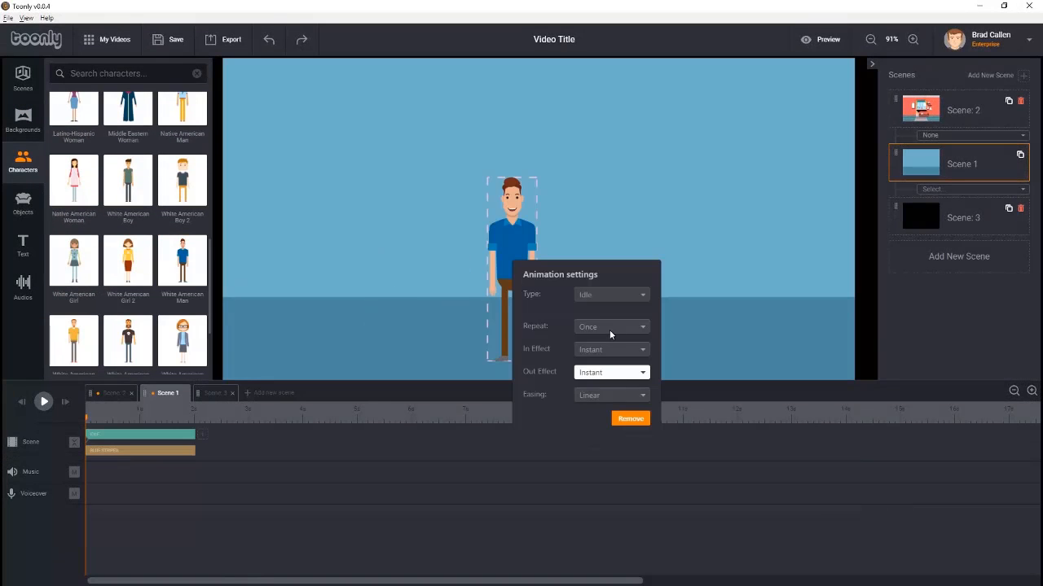
left_click(632, 296)
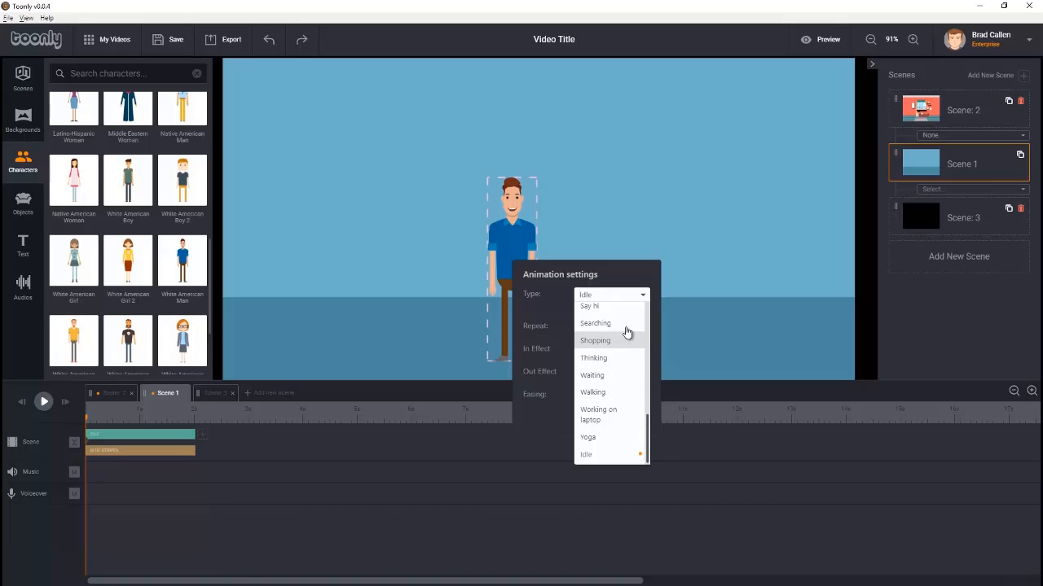
left_click(622, 308)
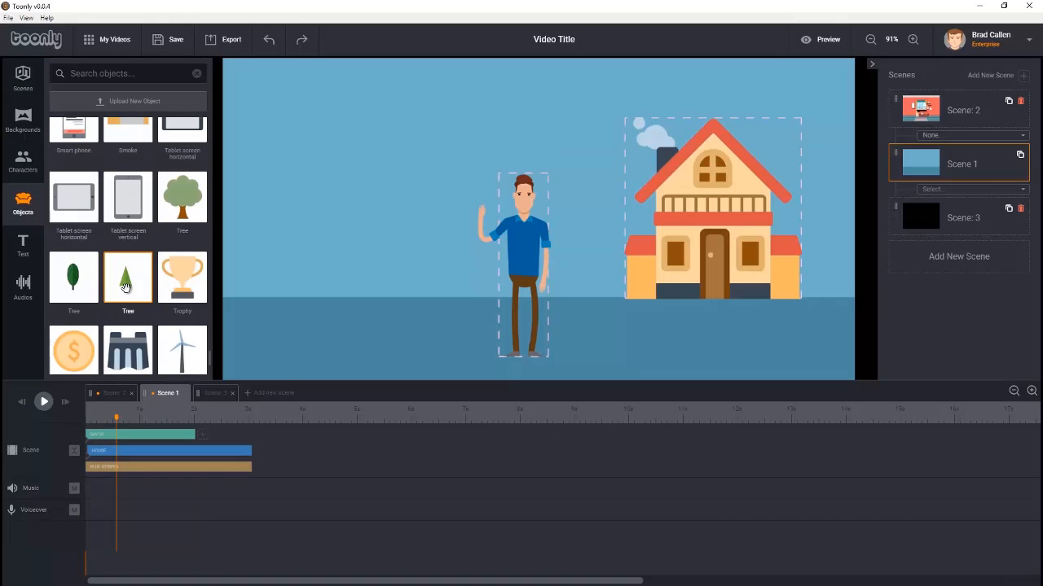
- Add two triangular Tree objects side by side on the opposite side of the man from the house
left_click(125, 287)
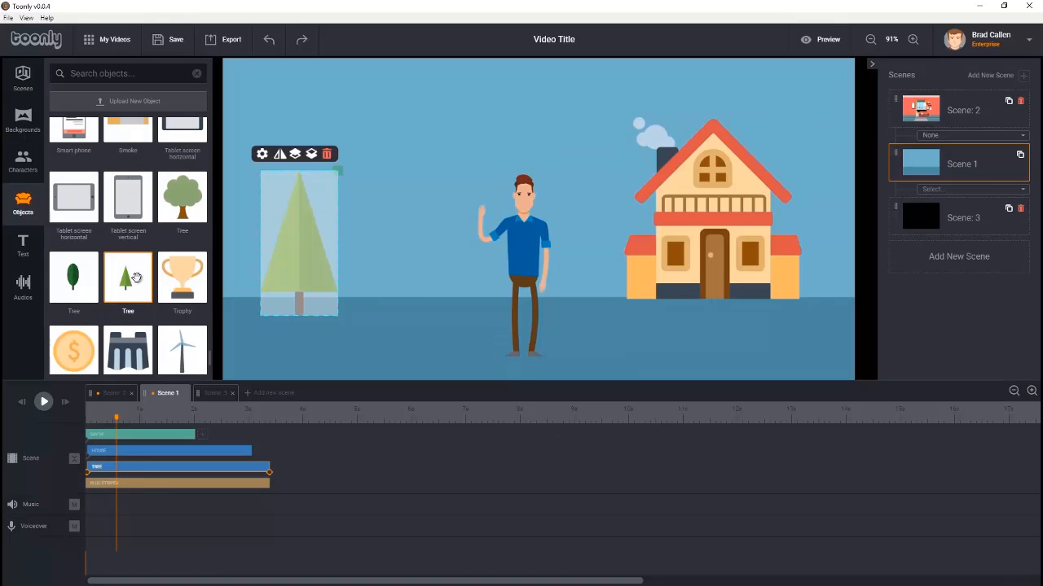
left_click(125, 287)
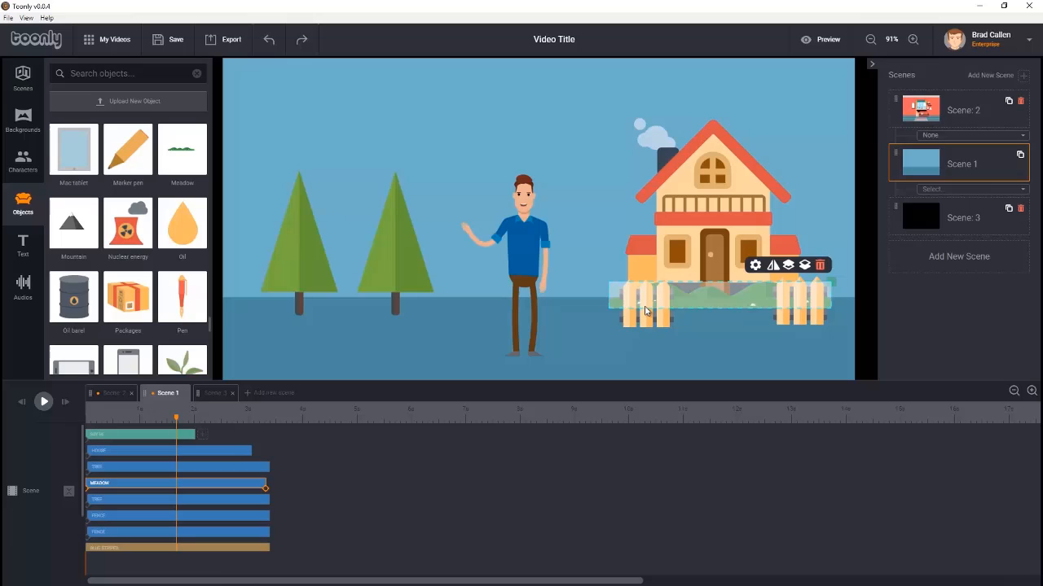
- Move the two fence sections outward to either end of the meadow and bring the meadow to the front
left_click_drag(644, 311, 627, 311)
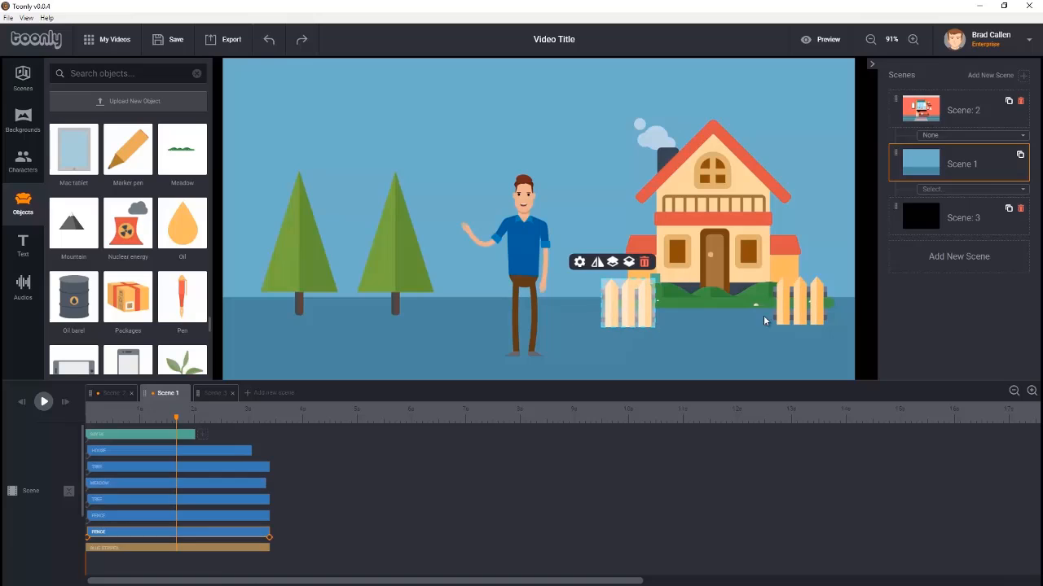
left_click(813, 259)
left_click_drag(798, 309, 845, 281)
left_click(796, 259)
left_click(738, 301)
left_click_drag(738, 298, 737, 304)
left_click(816, 271)
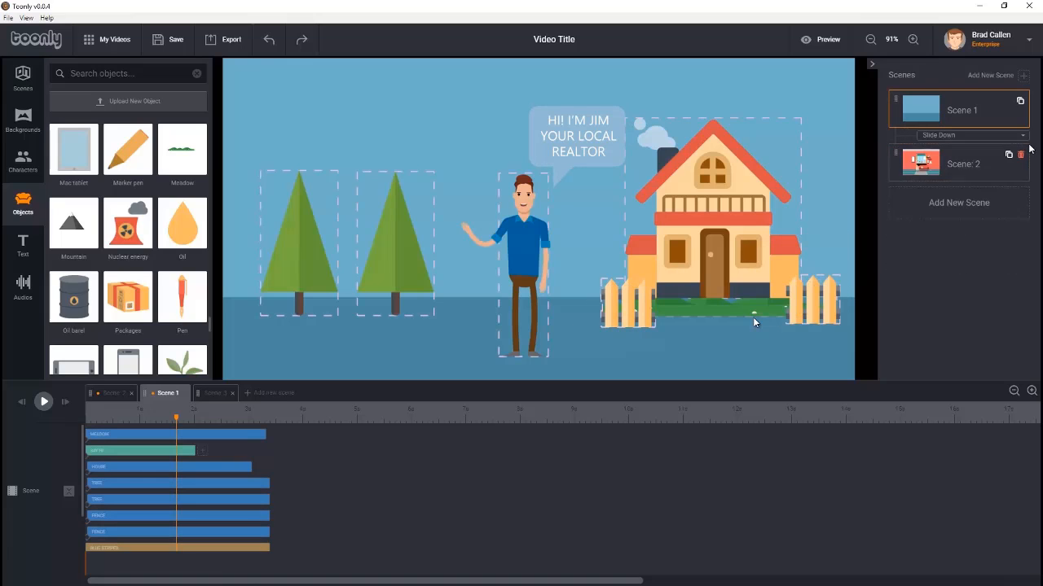
- Review the available transition options between Scene 1 and Scene 2
left_click(1025, 135)
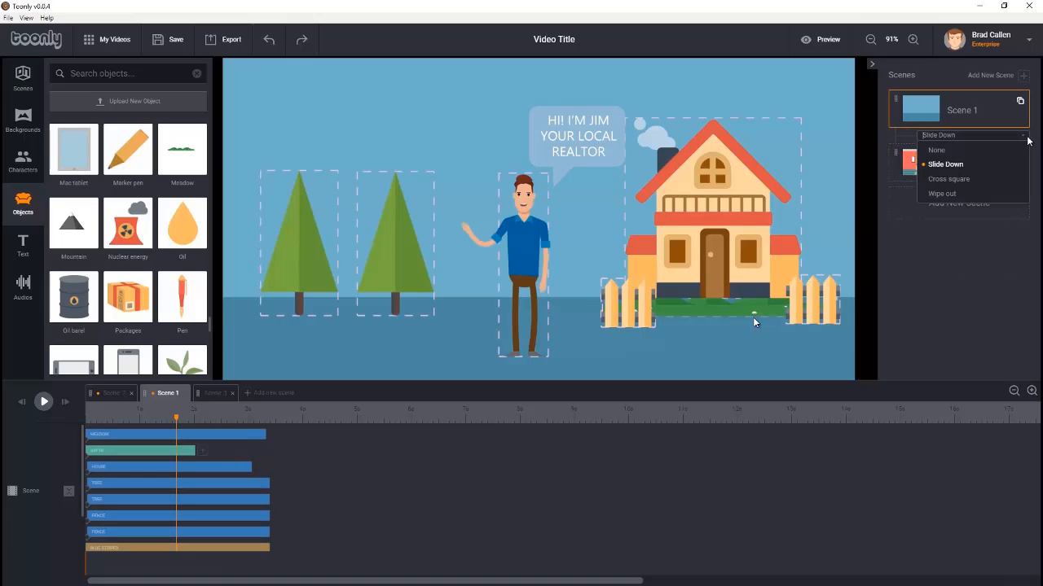
left_click(999, 149)
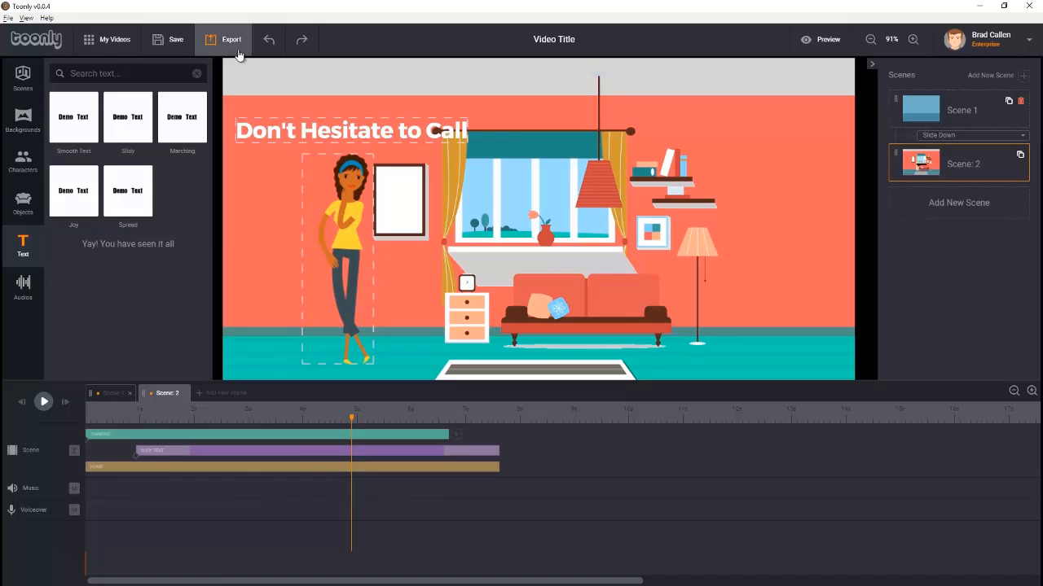
- Export the video as toonly-video.mp4 at 720p (1280x720) resolution and Maximum (100%) quality
left_click(235, 51)
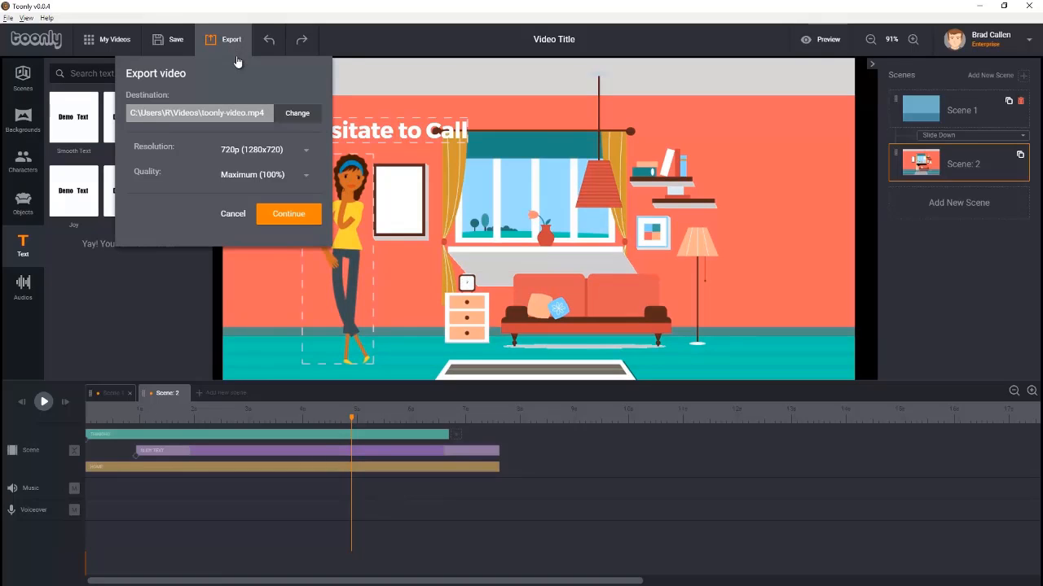
left_click(306, 150)
left_click(307, 174)
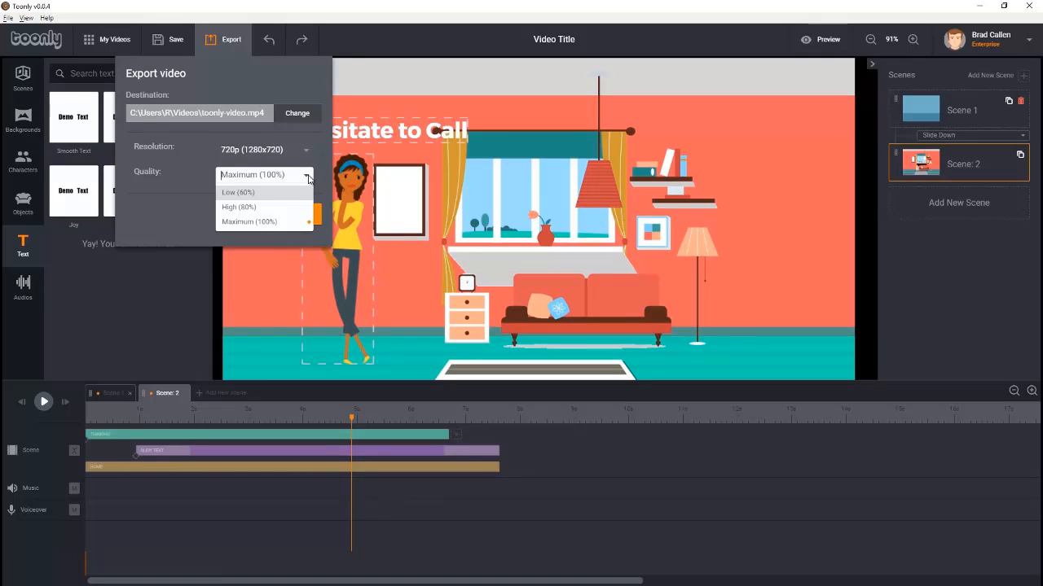
left_click(303, 221)
left_click(315, 215)
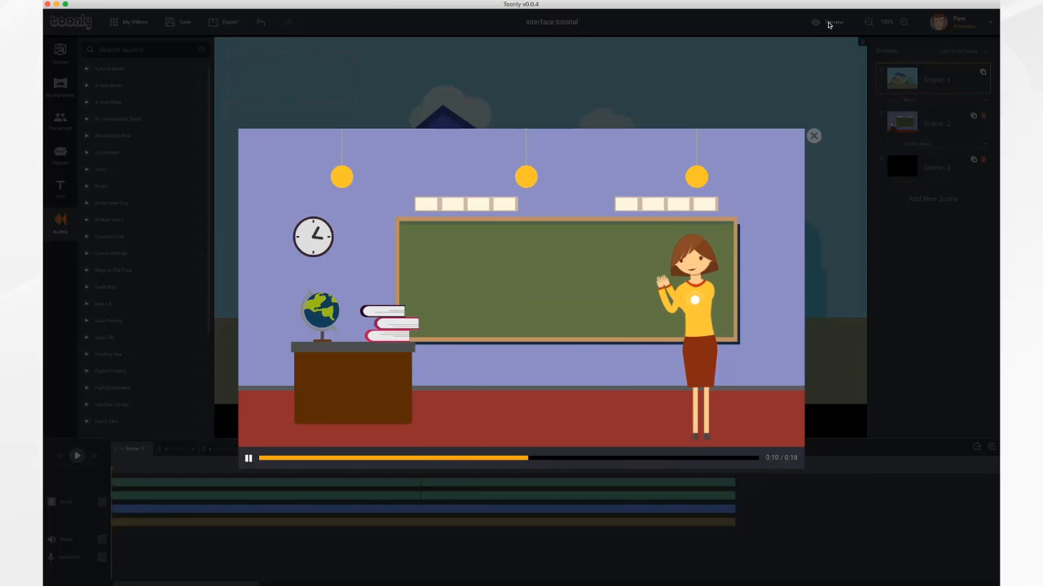
- Close the video preview and rename the video as Interface tutorial video
left_click(814, 136)
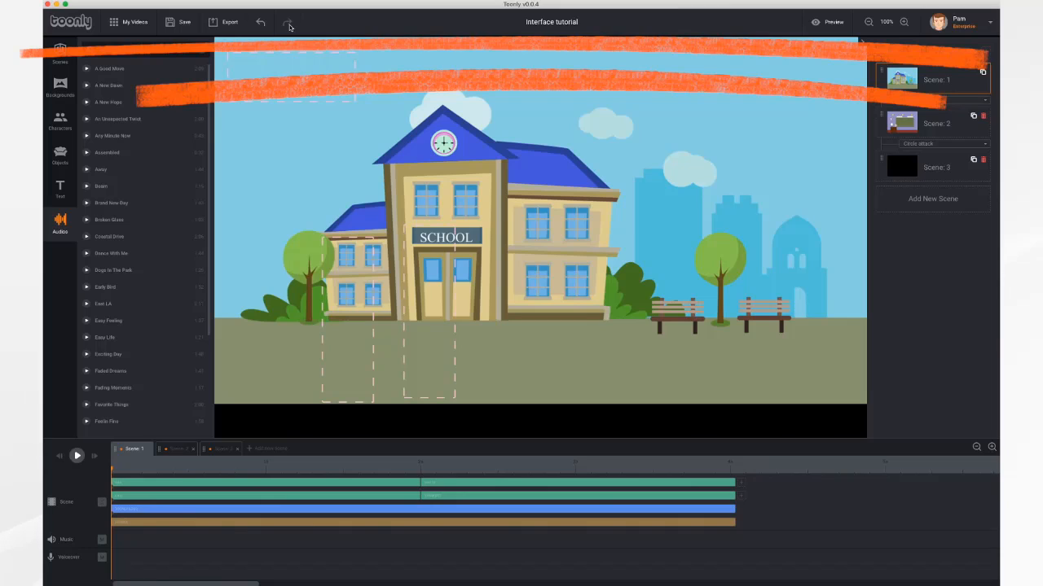
left_click(575, 25)
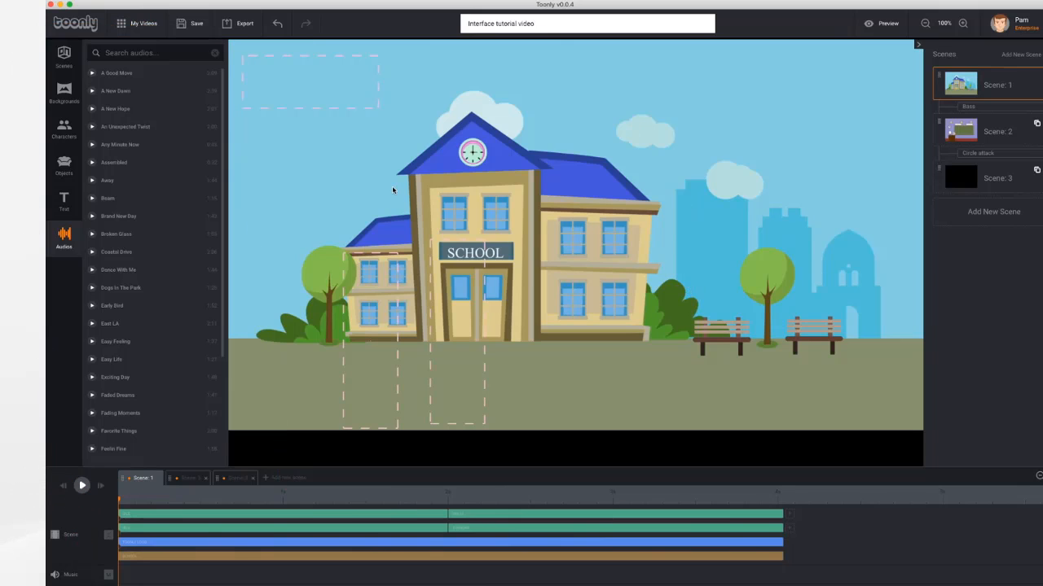
- Browse the libraries of backgrounds, characters, objects, text and audios in turn
left_click(63, 92)
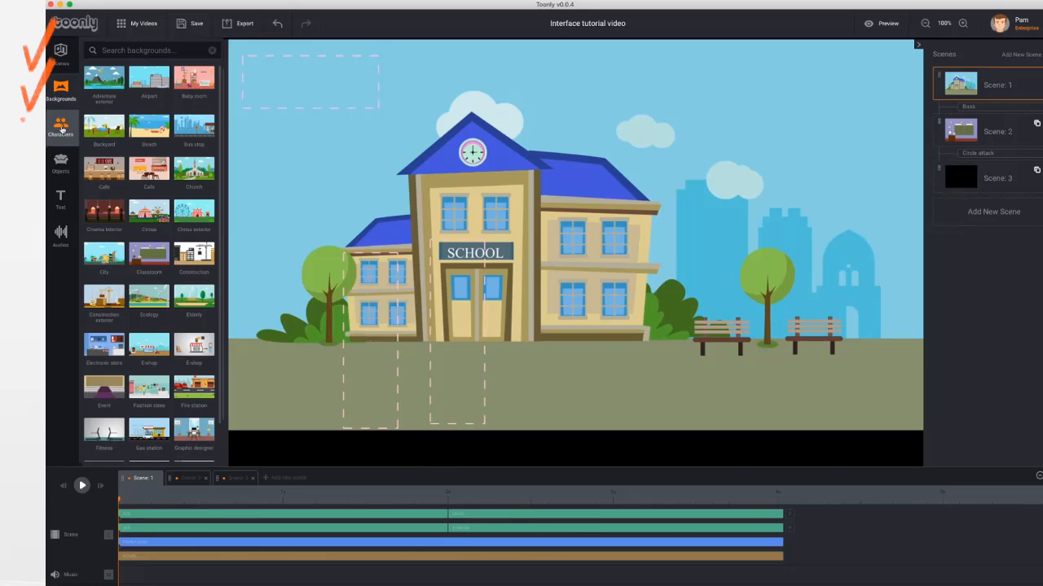
left_click(61, 128)
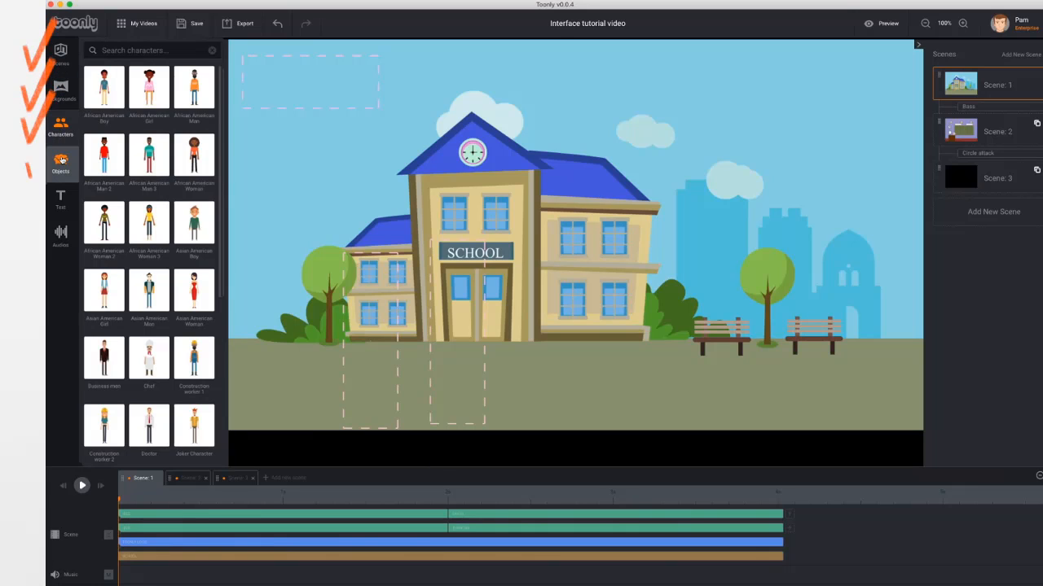
left_click(62, 160)
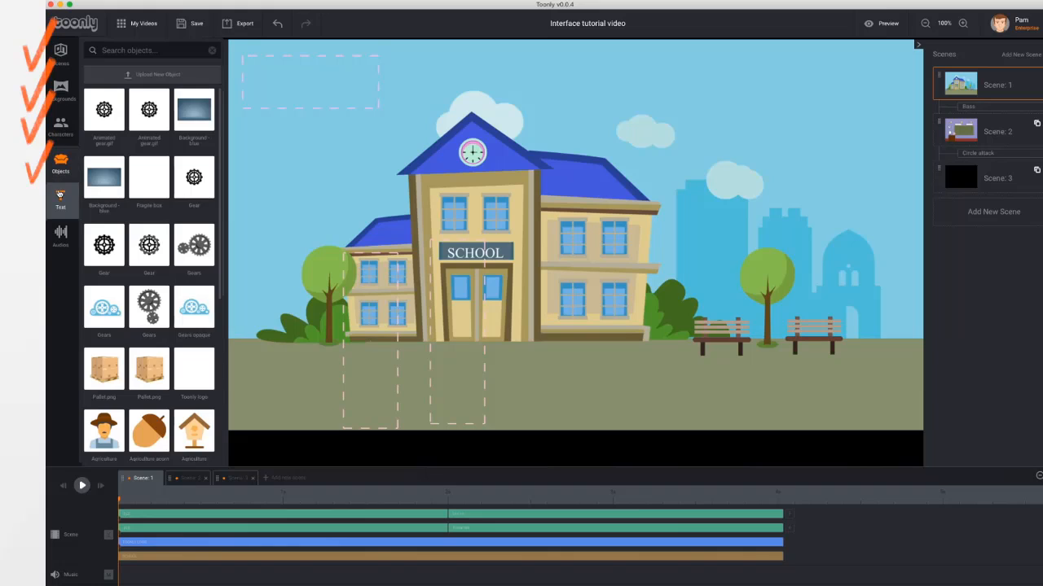
left_click(60, 192)
left_click(65, 238)
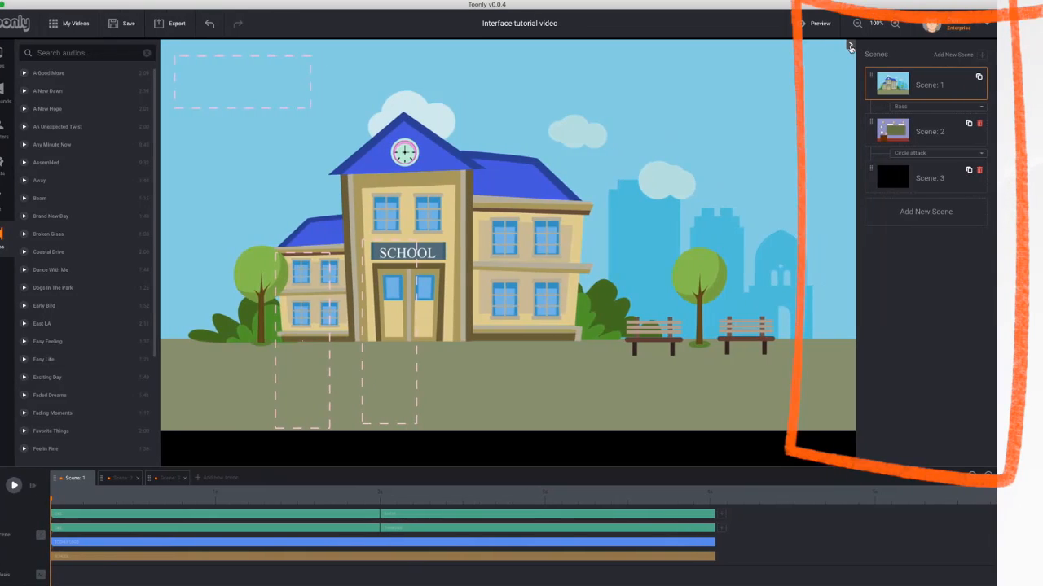
- Collapse and expand the scenes list twice to compare the canvas view with and without it
left_click(850, 46)
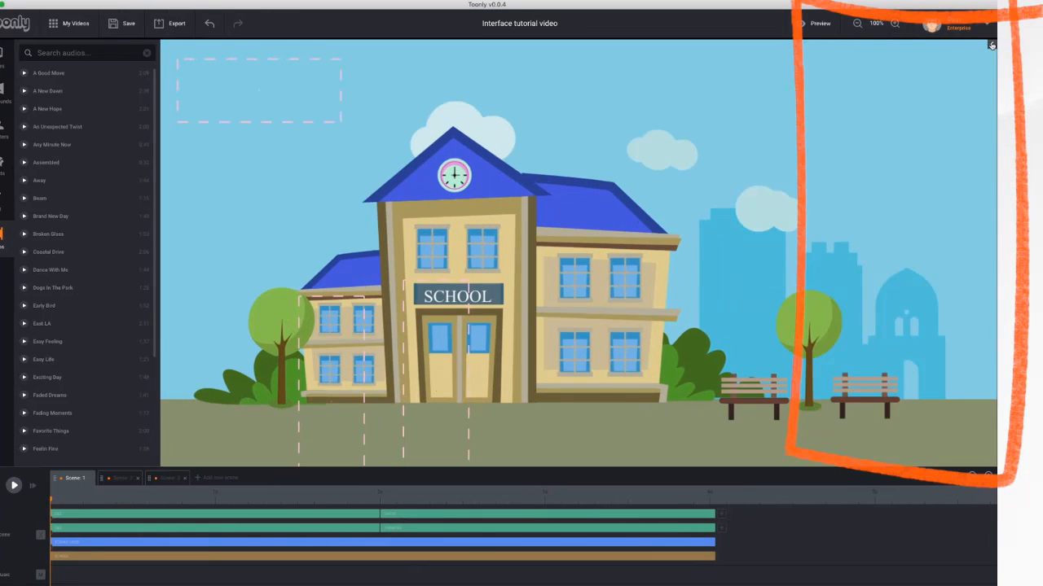
left_click(991, 45)
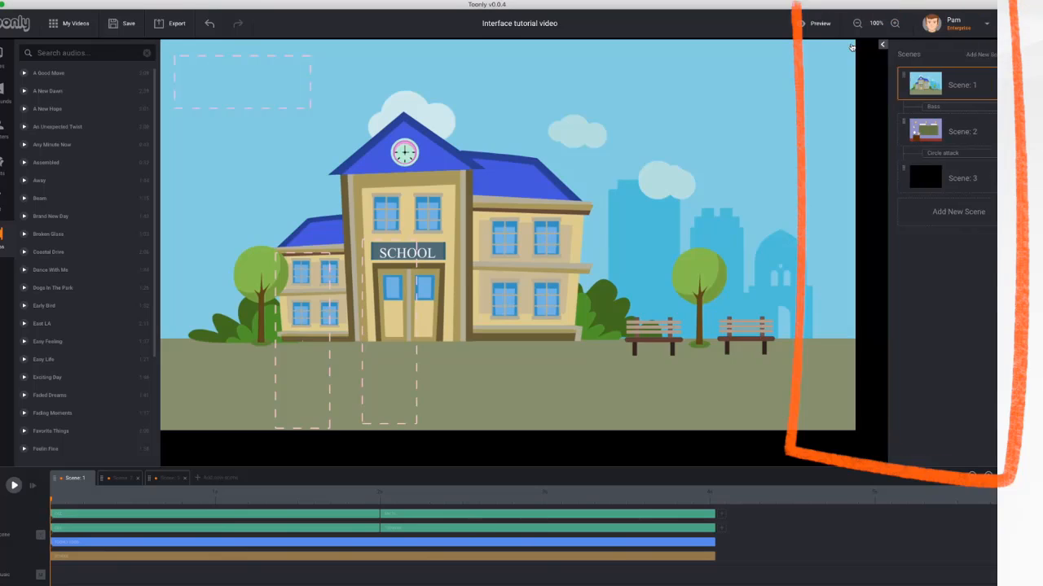
left_click(850, 47)
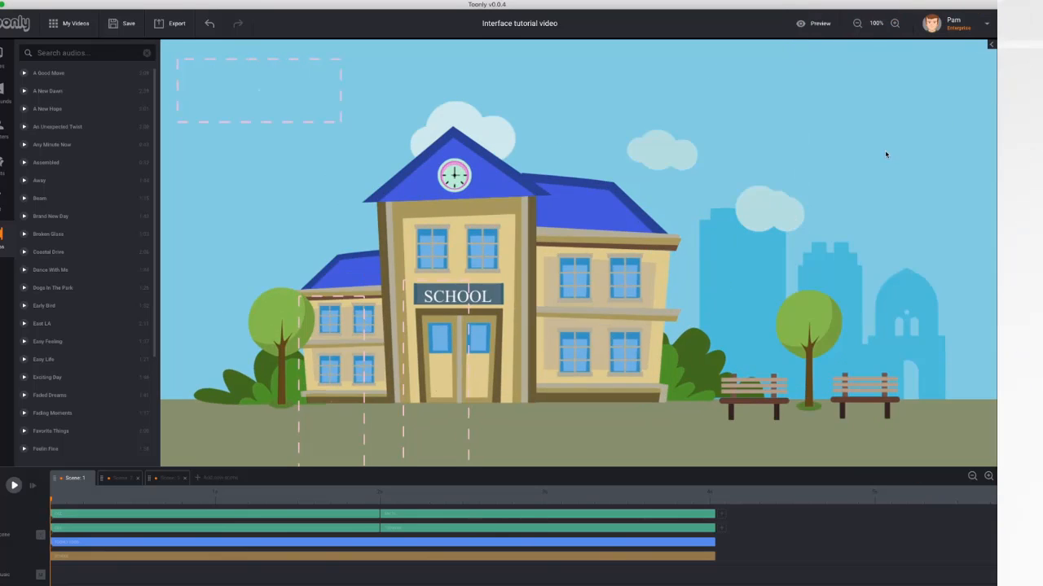
left_click(991, 45)
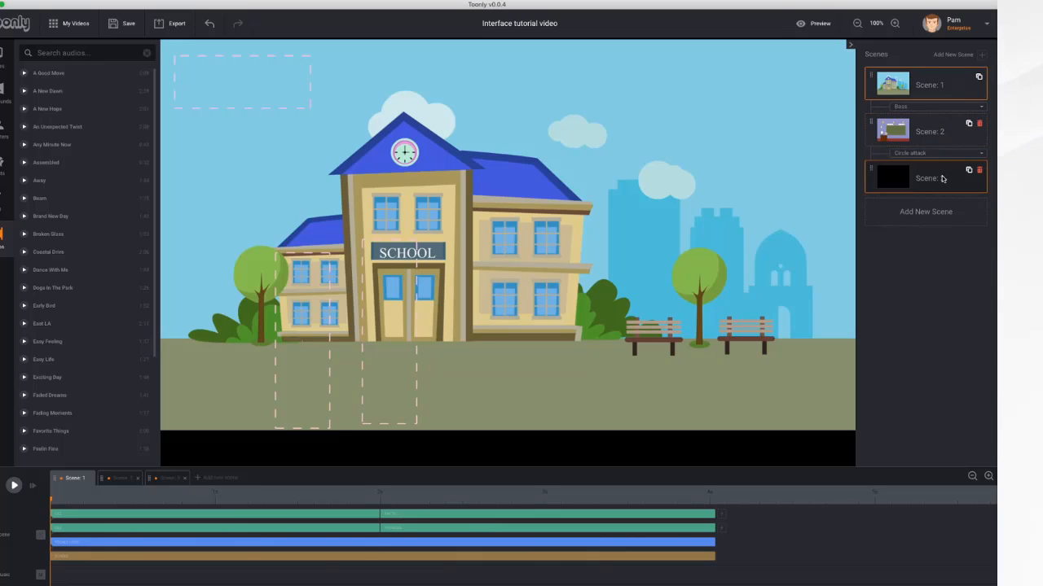
- Set the transition after Scene 1 to Arrows right and the one after Scene 2 to Collapsing circles
left_click(950, 107)
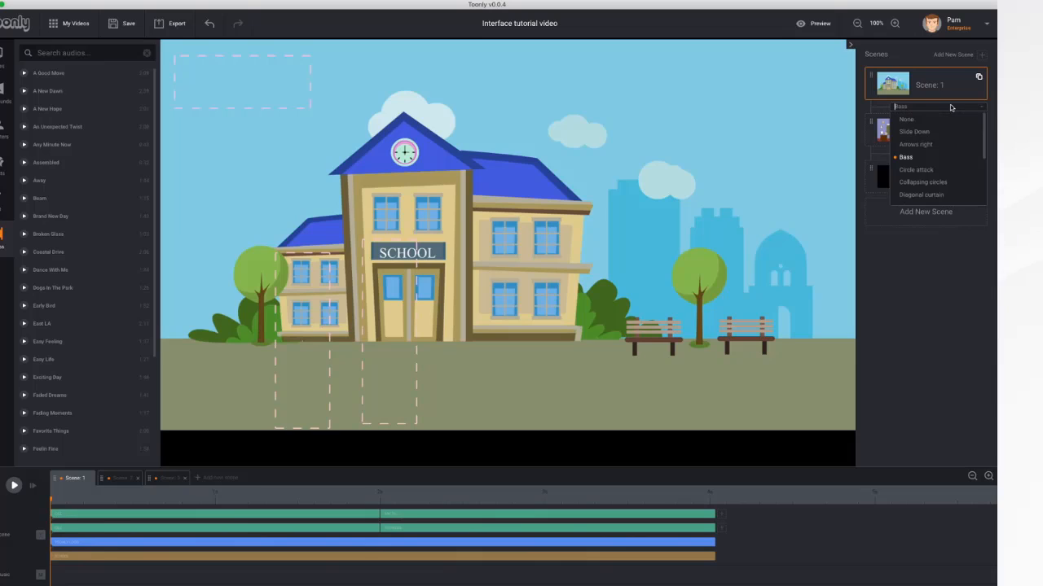
left_click(924, 145)
left_click(957, 154)
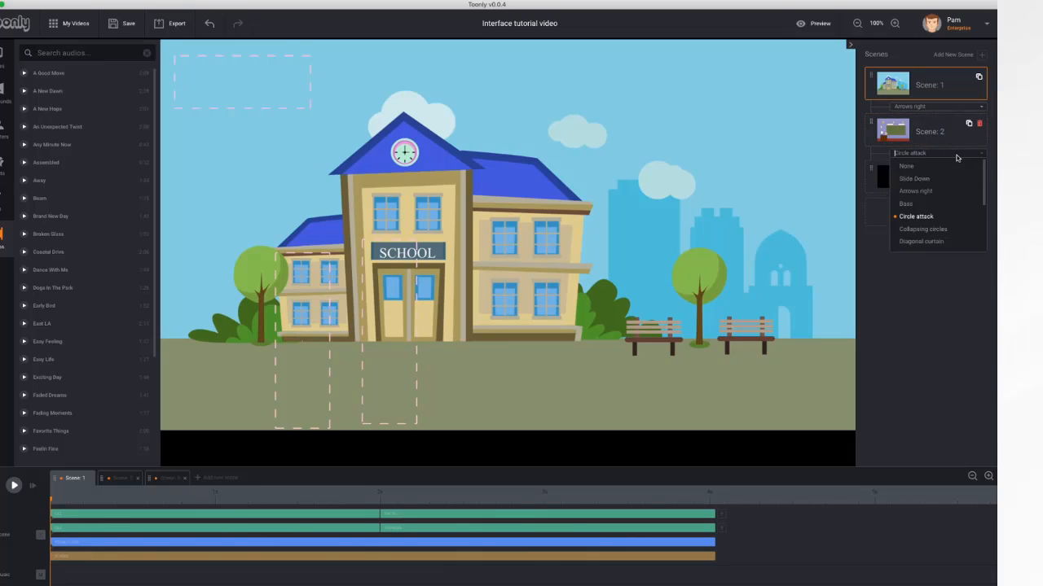
left_click(923, 229)
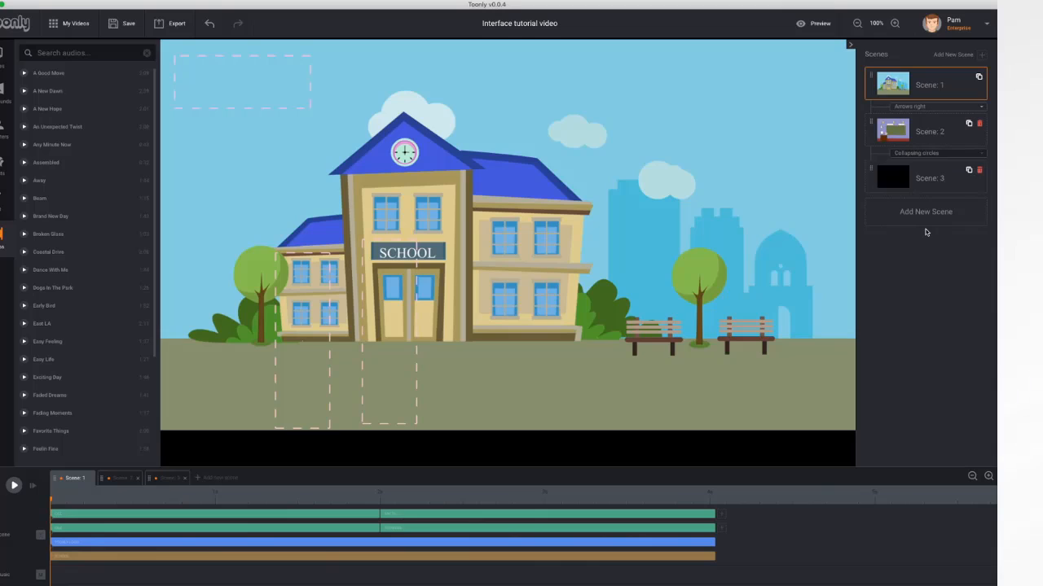
- Rename the three scenes, in order, as Opening, Classroom and Closing
left_click(957, 84)
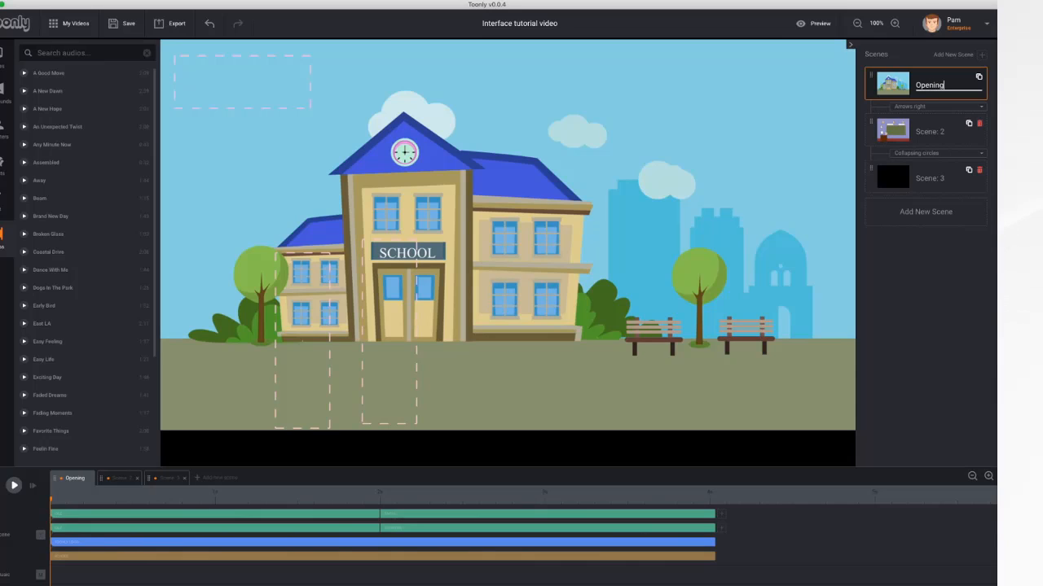
left_click(941, 133)
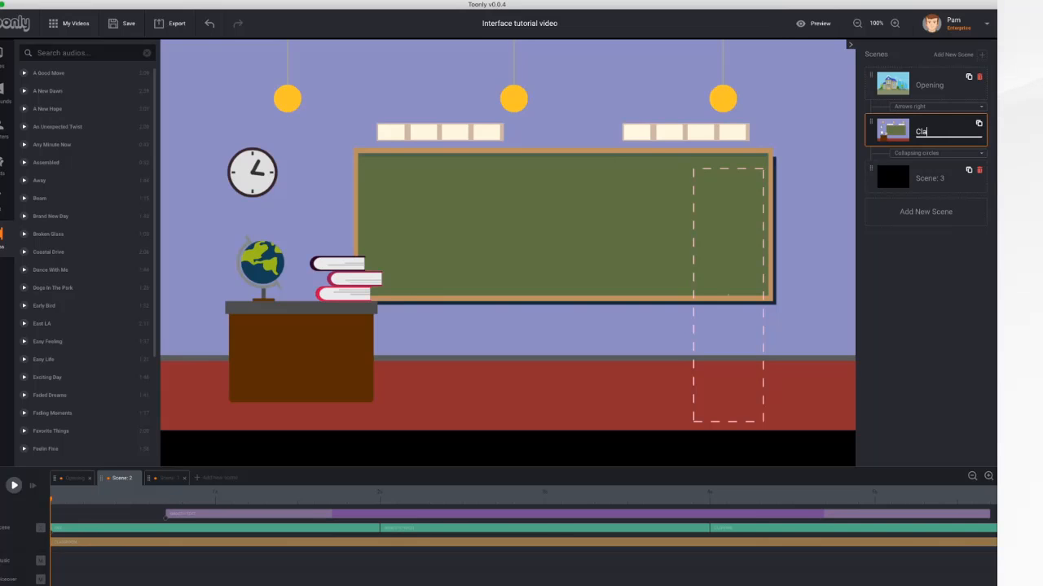
key("Return")
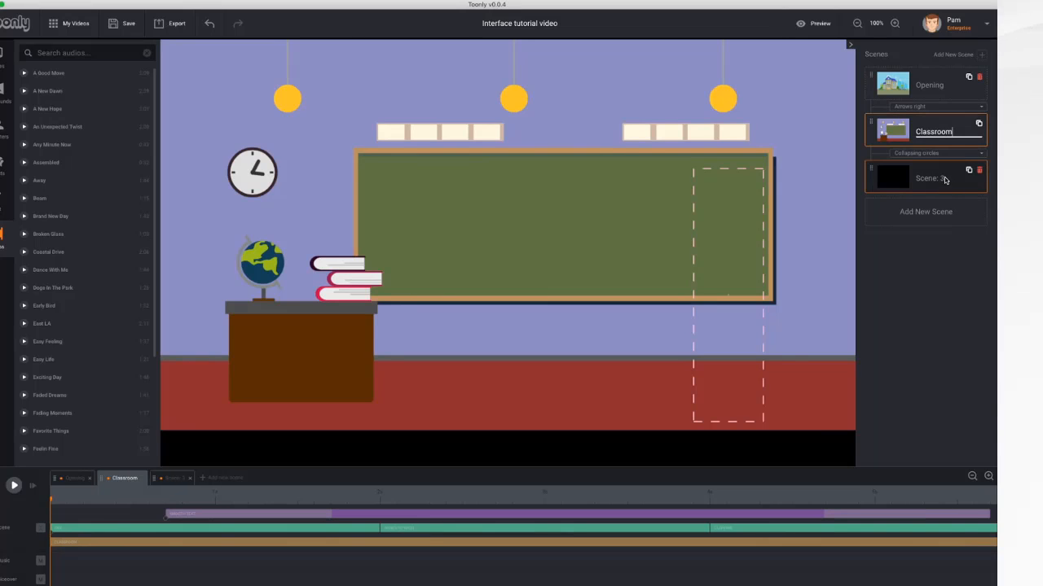
left_click(945, 179)
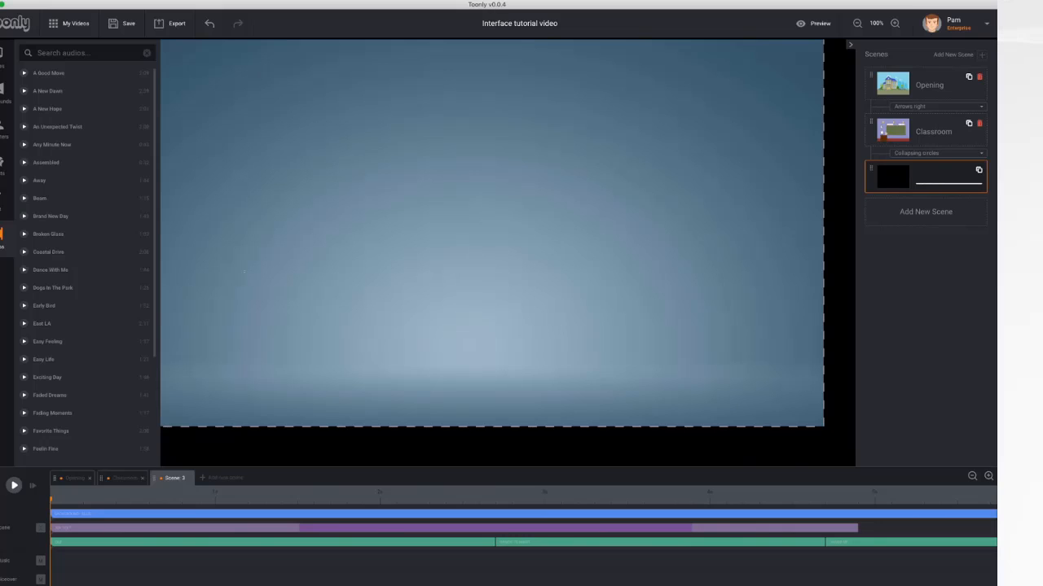
- Duplicate the Closing scene and delete the resulting copy
left_click(979, 171)
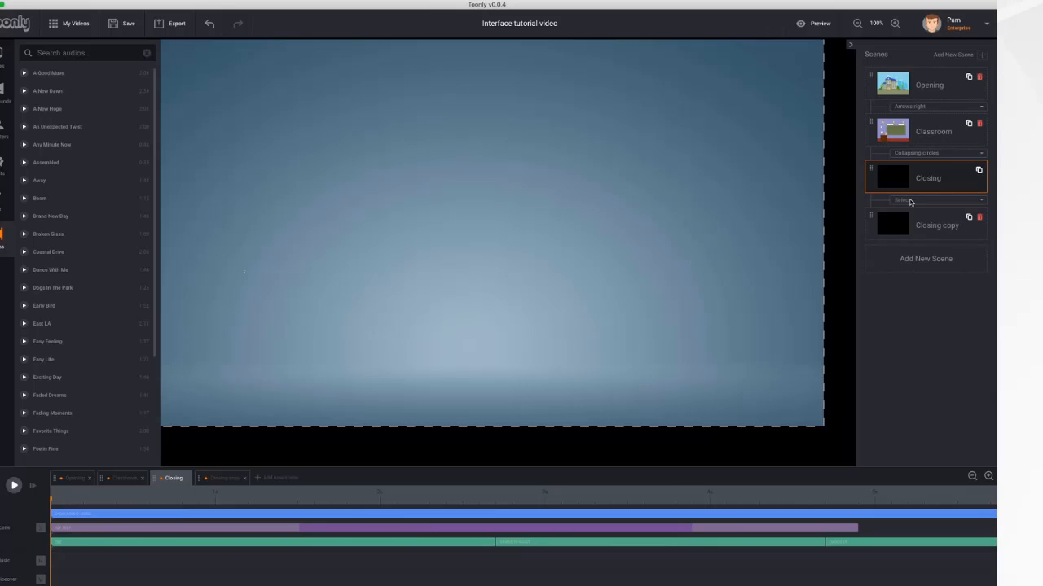
left_click(979, 218)
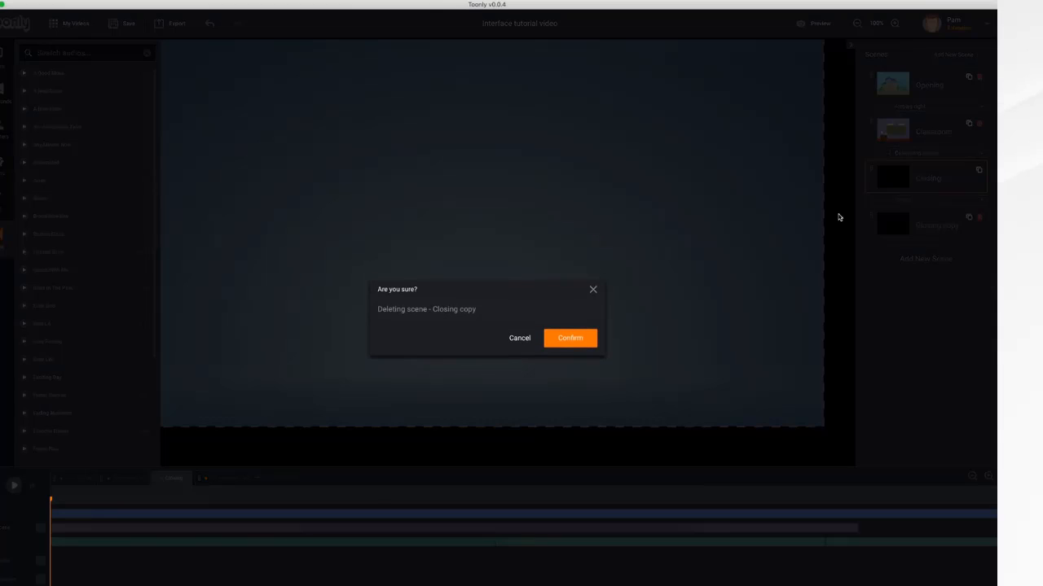
left_click(591, 334)
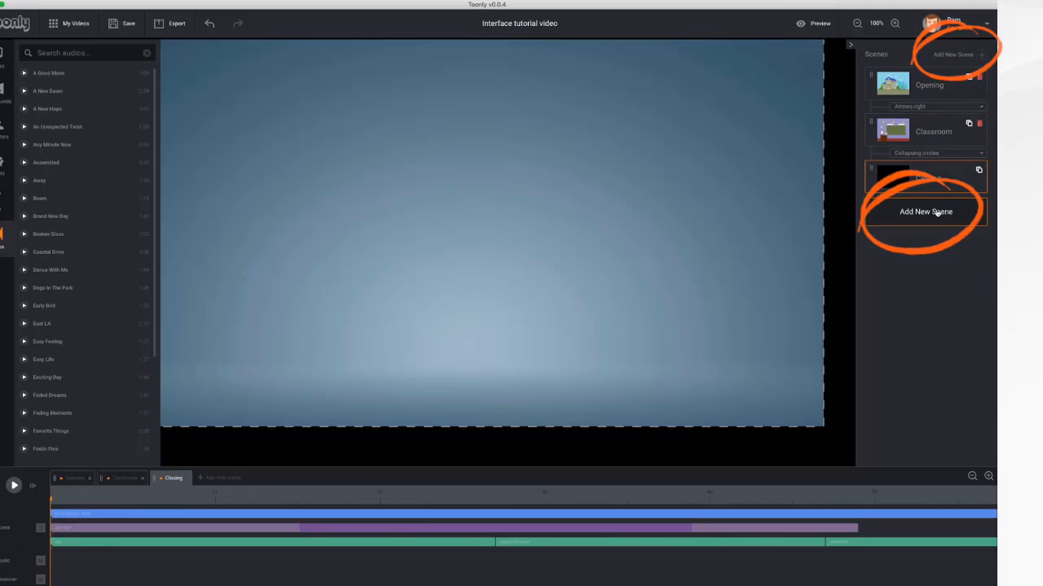
- Add a new empty scene at the end and move the Closing scene ahead of Classroom
left_click(212, 479)
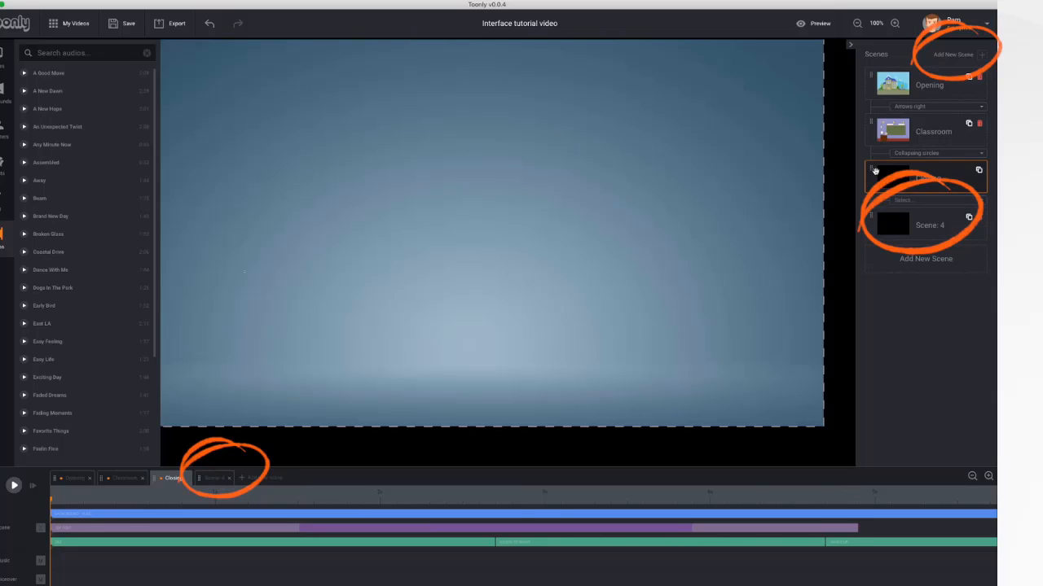
left_click_drag(872, 169, 875, 124)
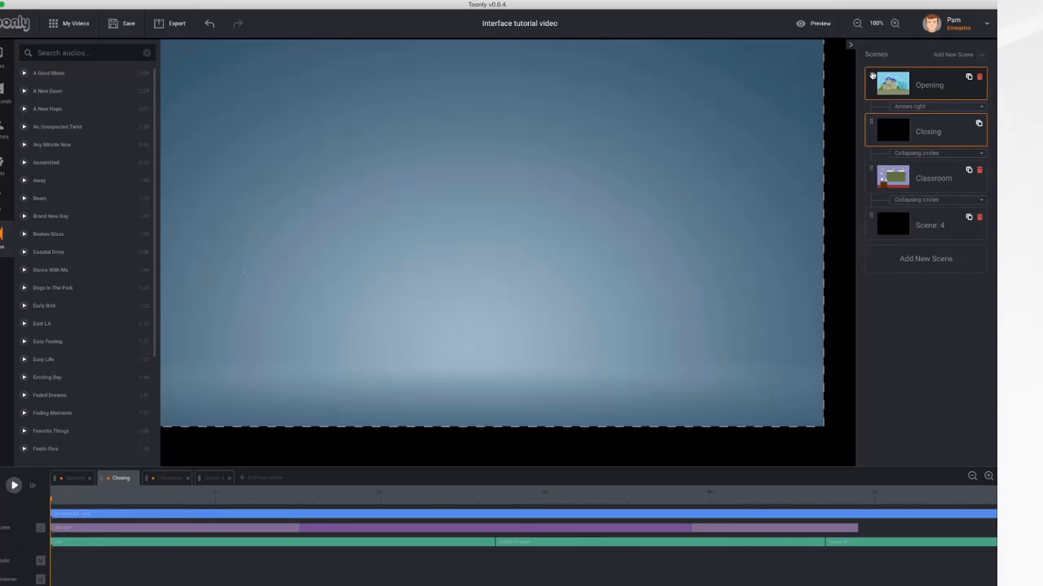
- Arrange the scenes in the order Opening, Classroom, Closing and delete the empty Scene: 4
left_click_drag(873, 75, 869, 118)
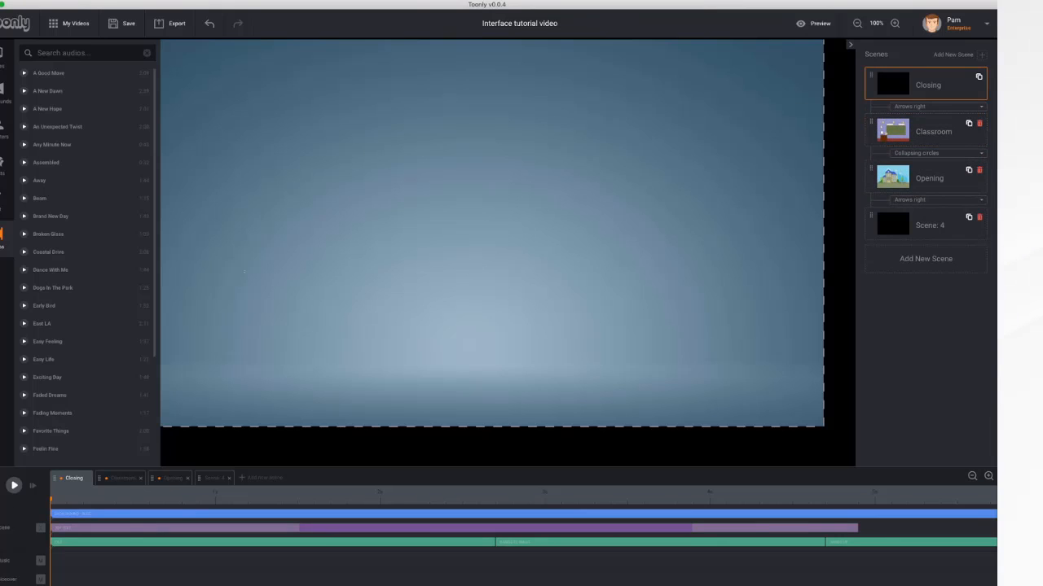
left_click(121, 479)
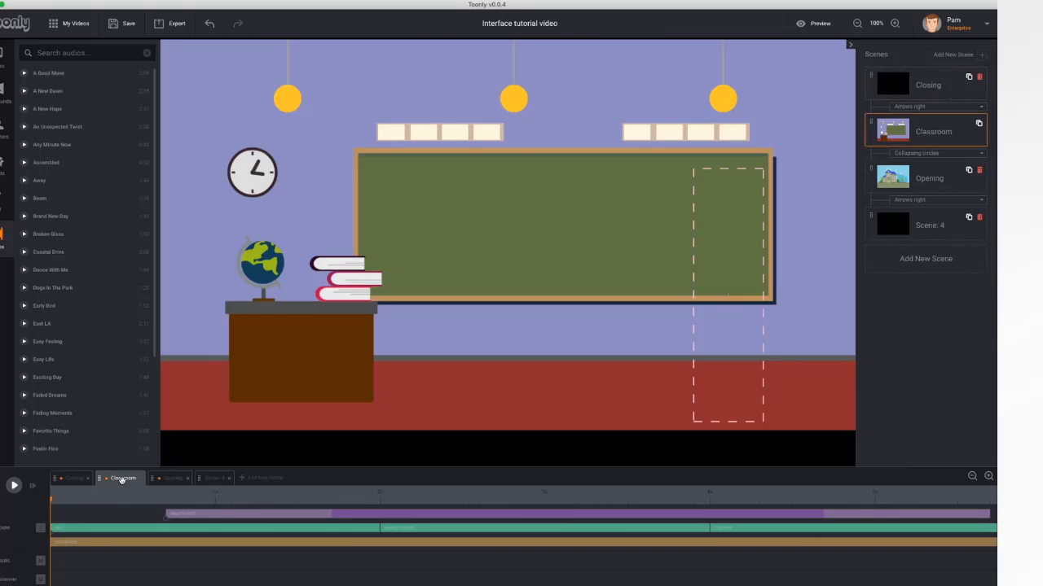
left_click(174, 479)
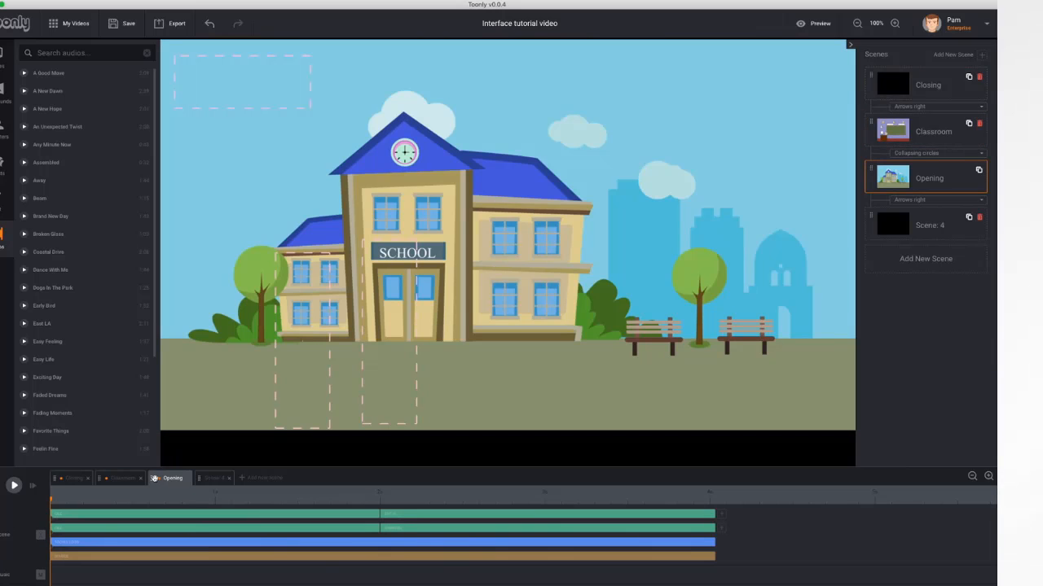
mouse_move(154, 478)
left_mouse_down()
mouse_move(54, 479)
mouse_move(166, 482)
left_mouse_up()
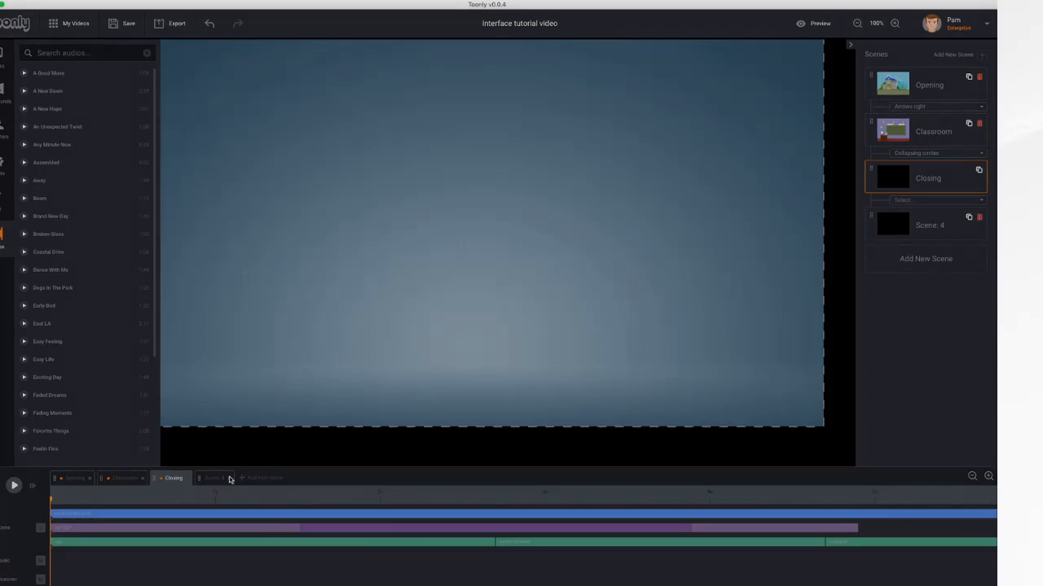
left_click(229, 479)
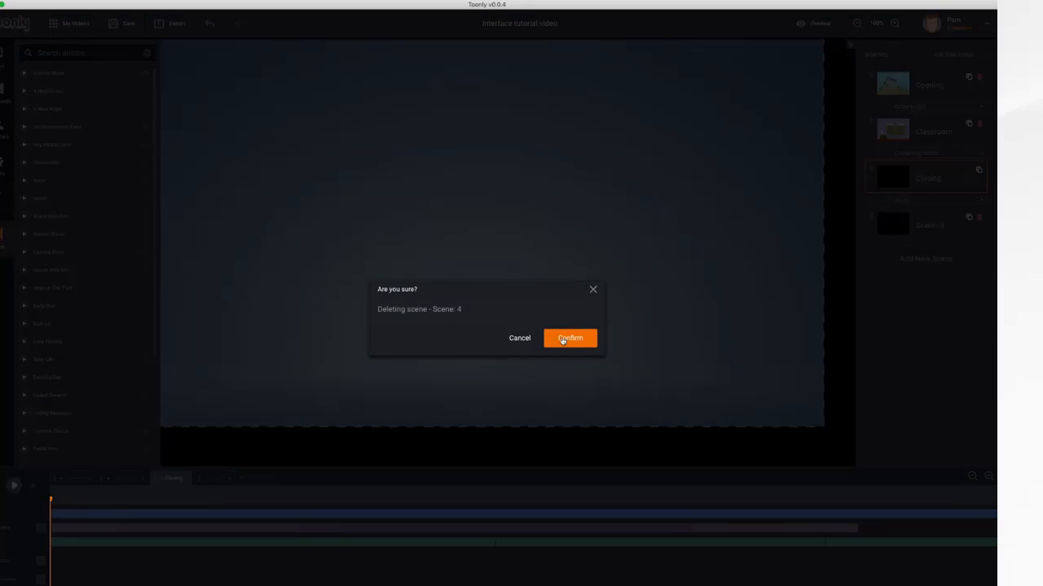
left_click(570, 338)
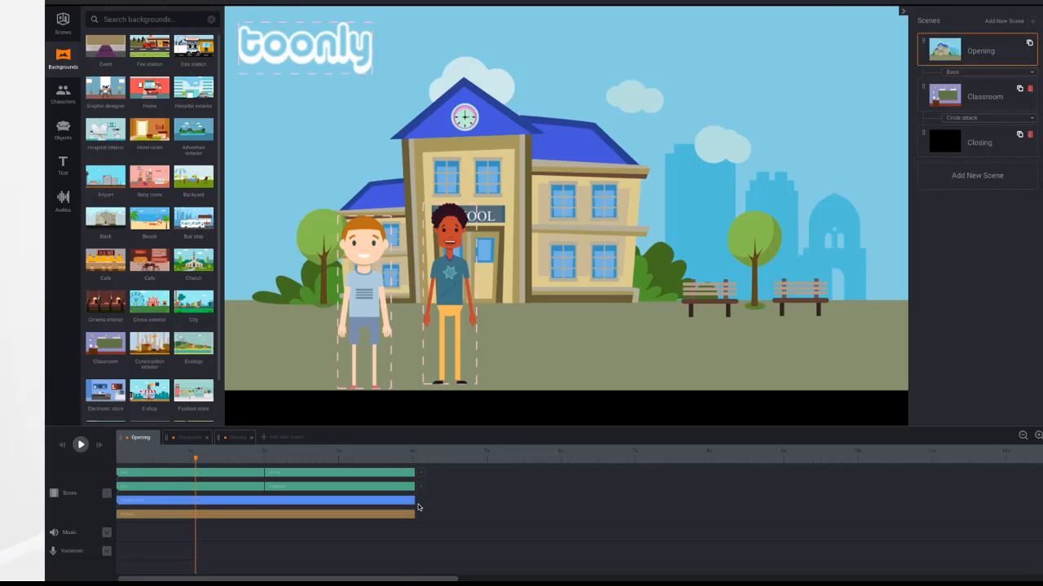
- Review the other scenes' timelines, then extend the red-haired boy's second action in Opening to 5 s and shorten it to just past 4 s
left_click(188, 440)
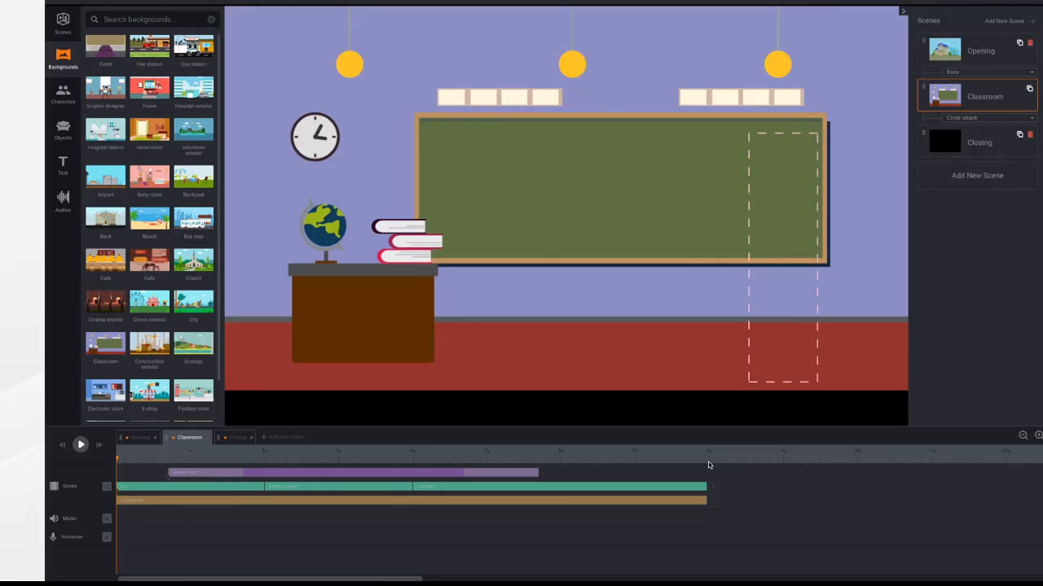
left_click(238, 438)
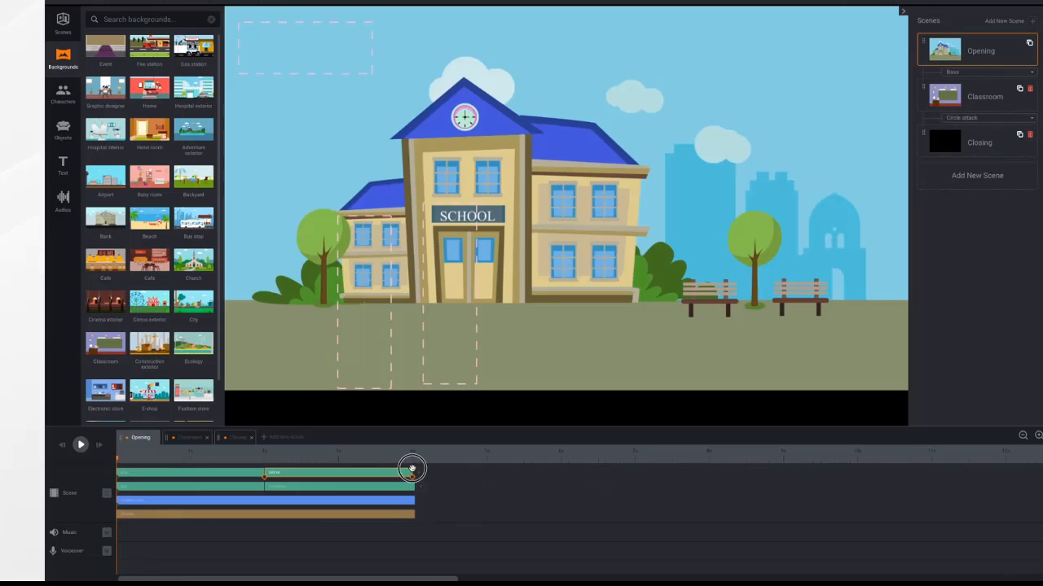
left_click_drag(410, 467, 486, 475)
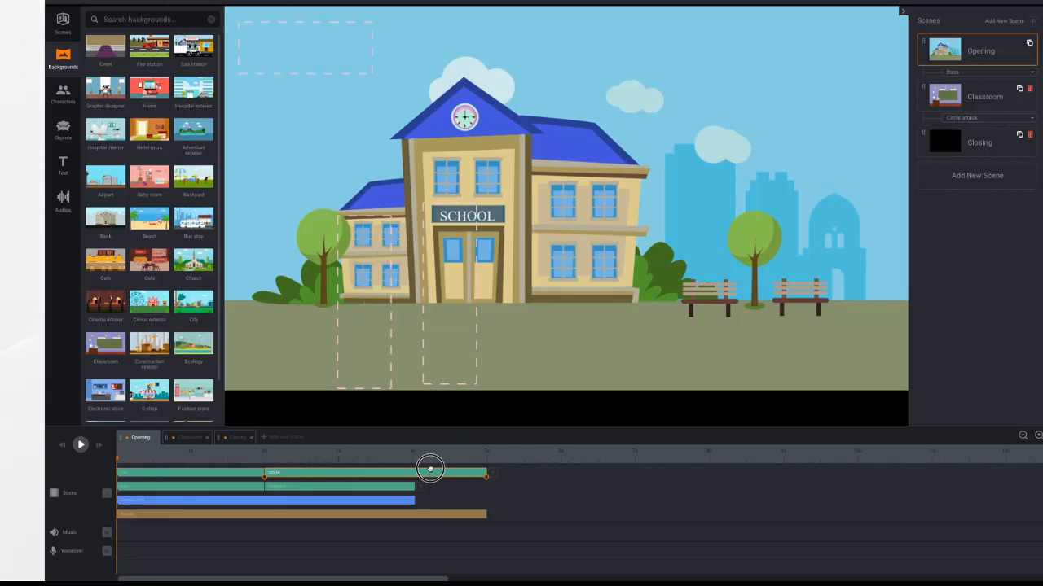
left_click_drag(486, 473, 393, 485)
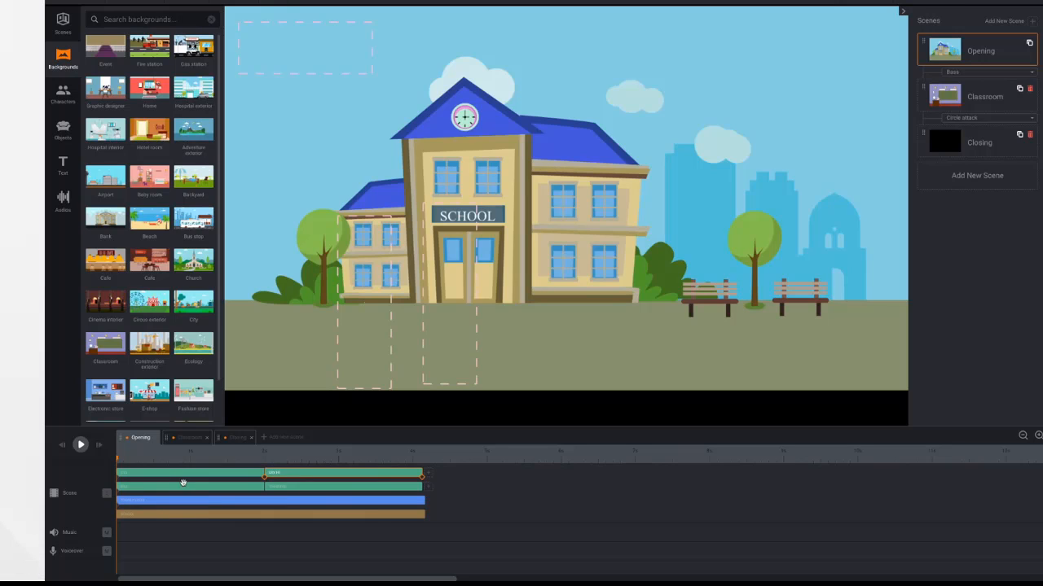
- Play the Opening scene and inspect which timeline clips belong to the two boys and the Toonly logo
left_click(81, 444)
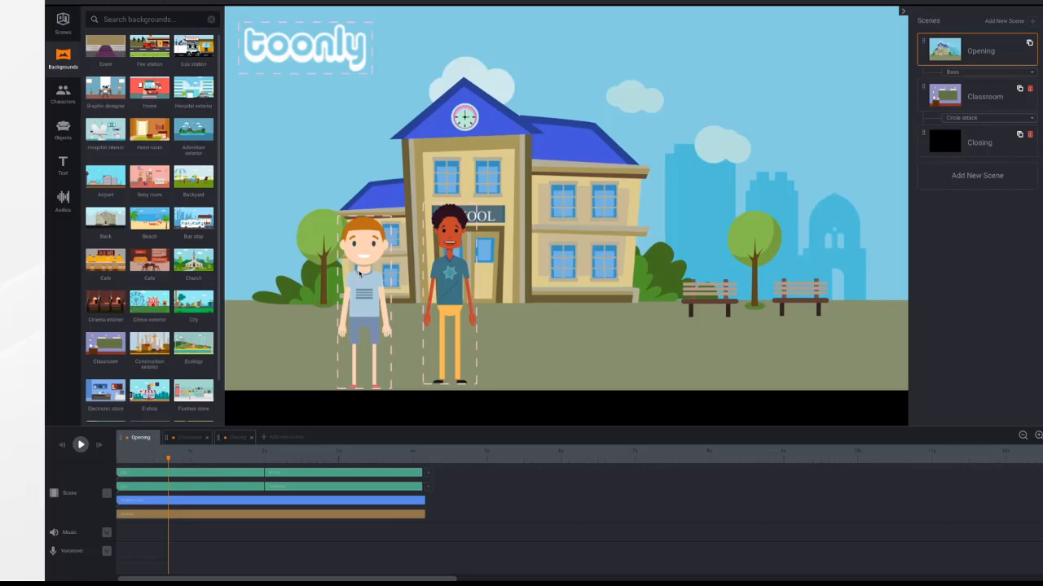
left_click(359, 273)
left_click(443, 270)
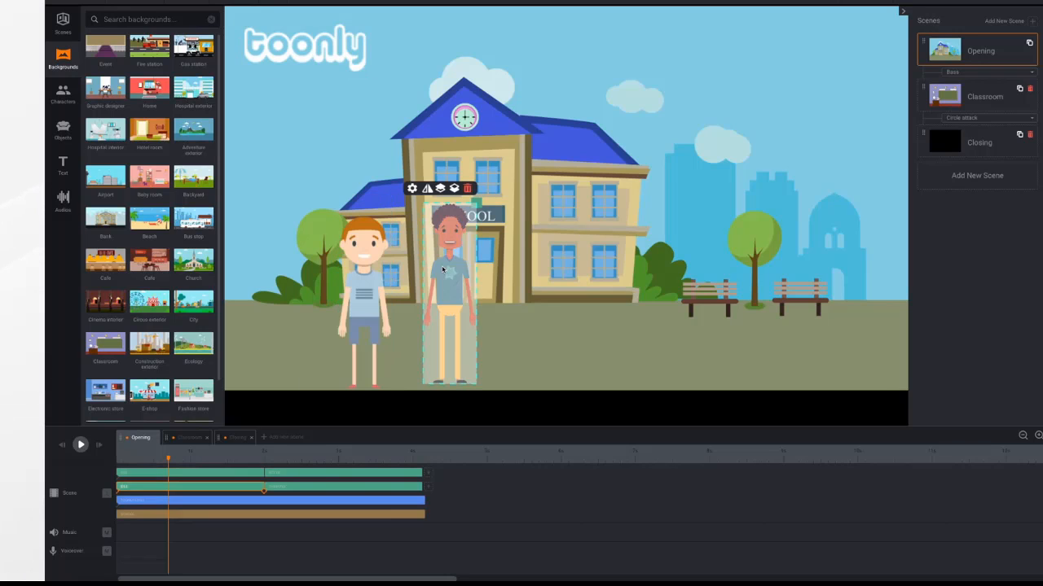
left_click(199, 502)
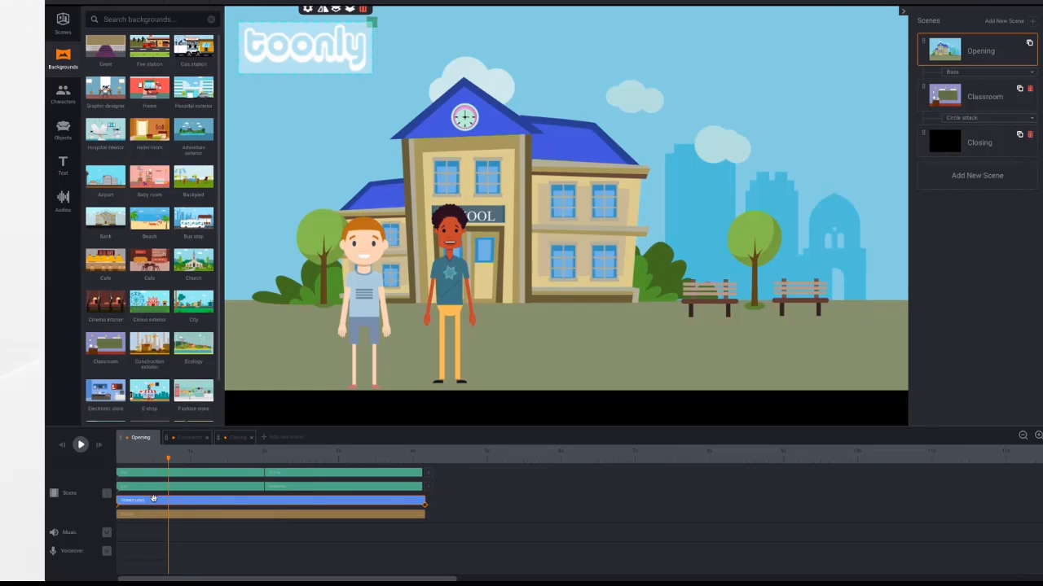
left_click(281, 490)
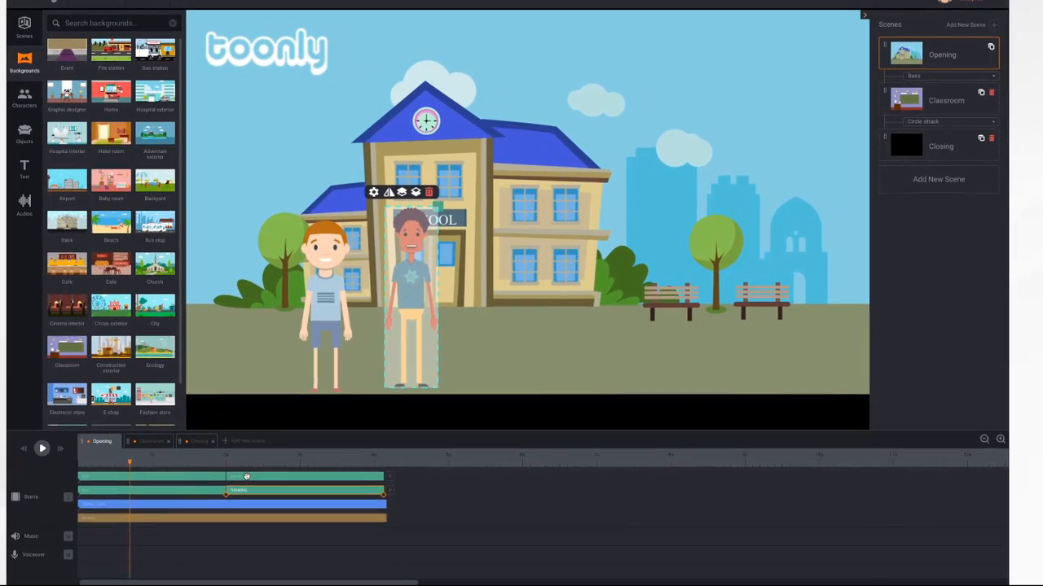
left_click(247, 476)
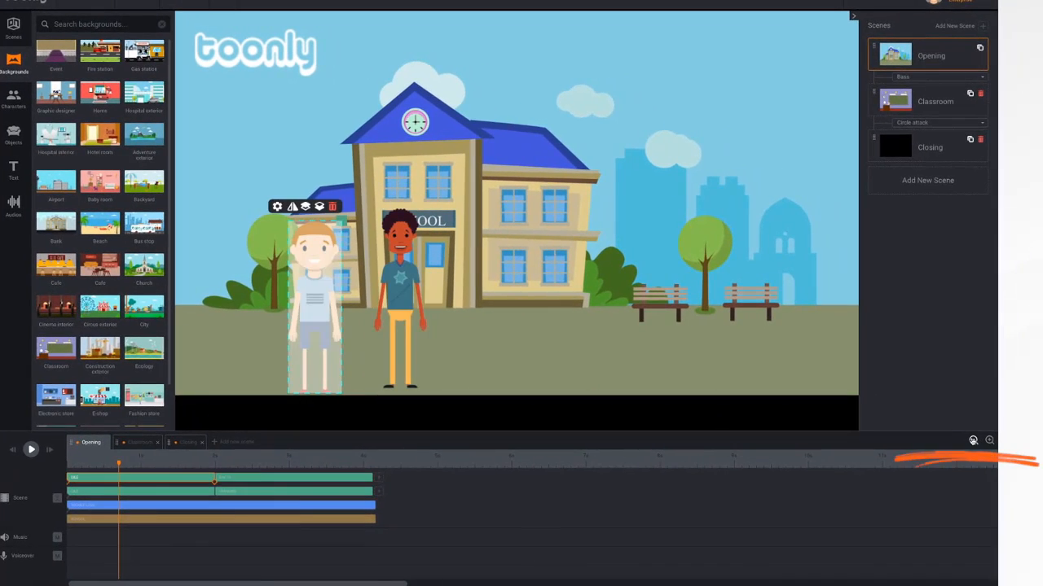
- Zoom the Opening scene's timeline out and in to examine its clips at different time scales
left_click(984, 440)
left_click(973, 440)
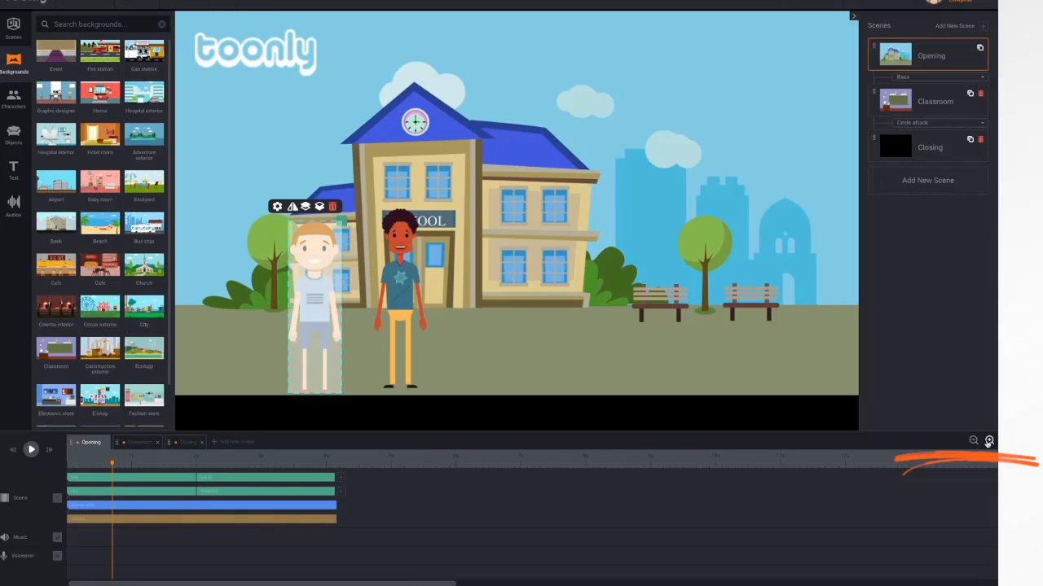
left_click(989, 441)
left_click(990, 441)
left_click(990, 440)
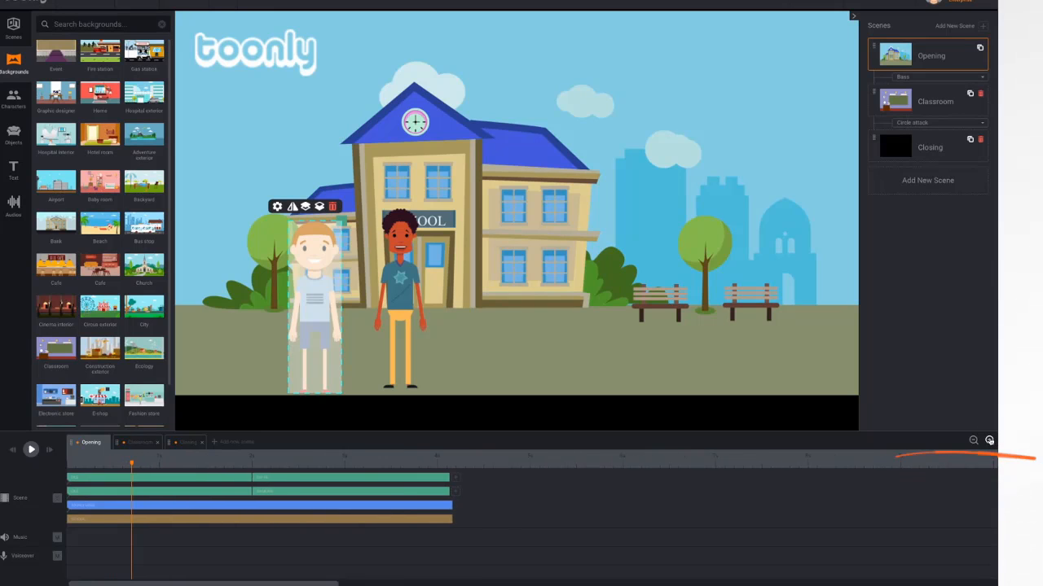
left_click(990, 440)
left_click(990, 441)
left_click(990, 441)
left_click(990, 440)
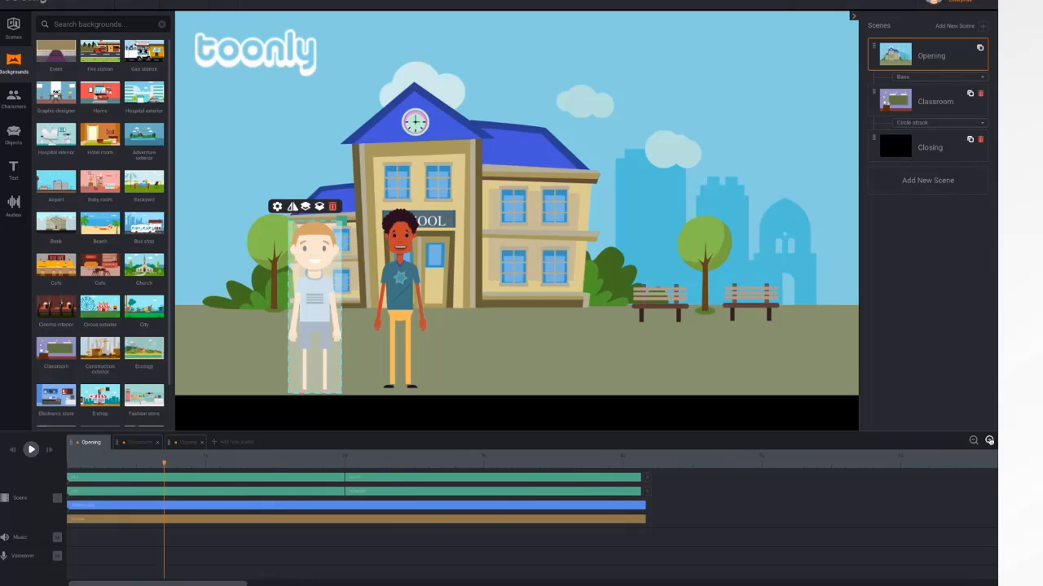
left_click(990, 441)
left_click(990, 440)
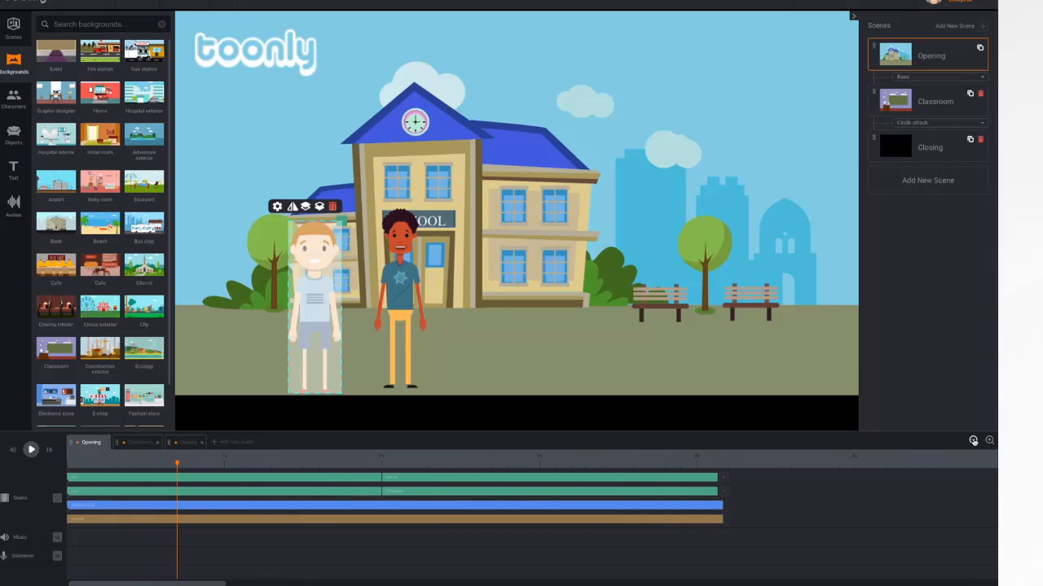
left_click(972, 441)
left_click(973, 440)
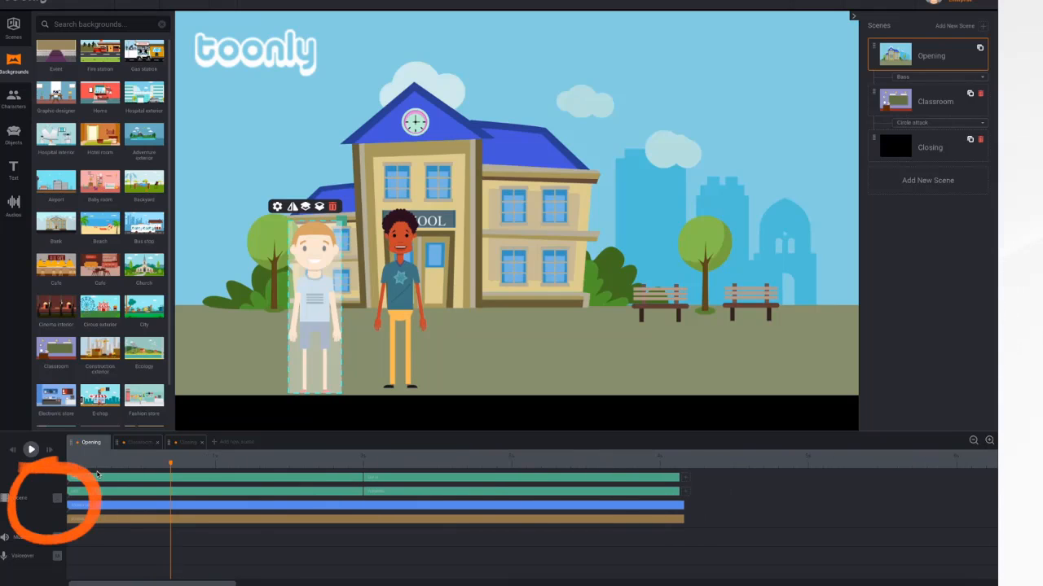
- Collapse and expand the Opening scene's timeline layers to compare the compact and detailed track views
left_click(57, 500)
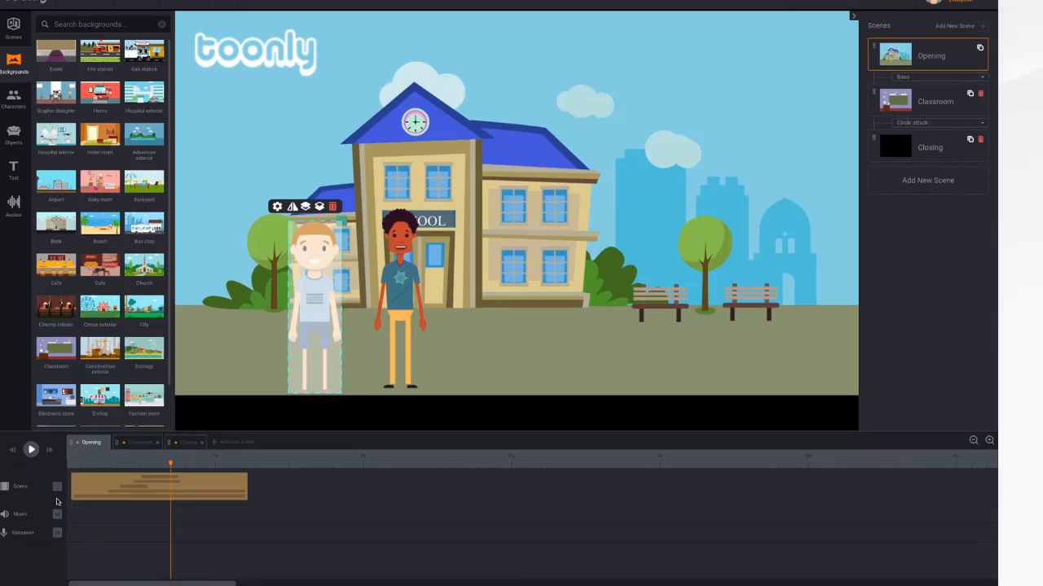
left_click(57, 489)
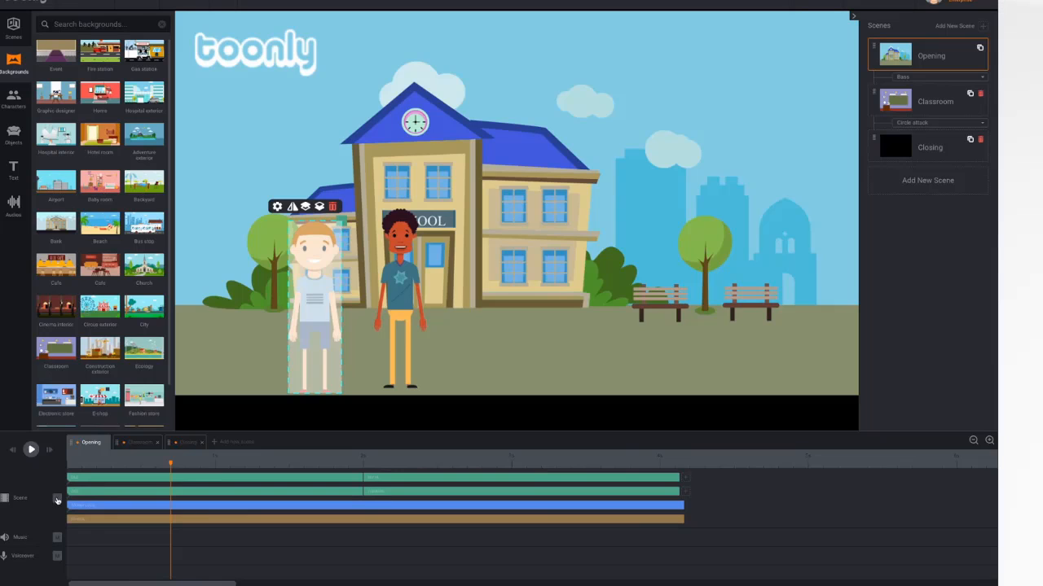
left_click(57, 500)
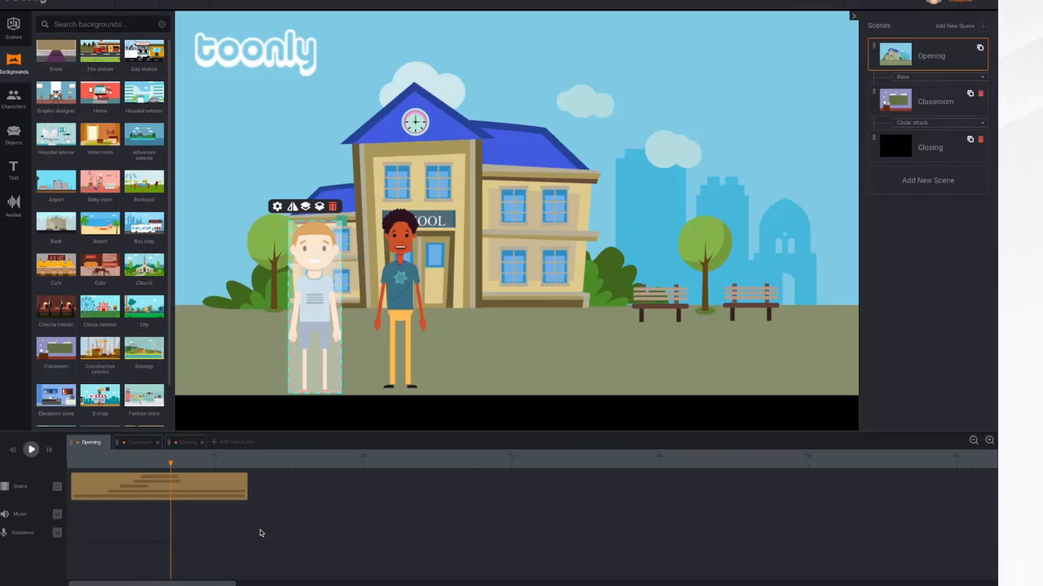
left_click(57, 487)
left_click(57, 487)
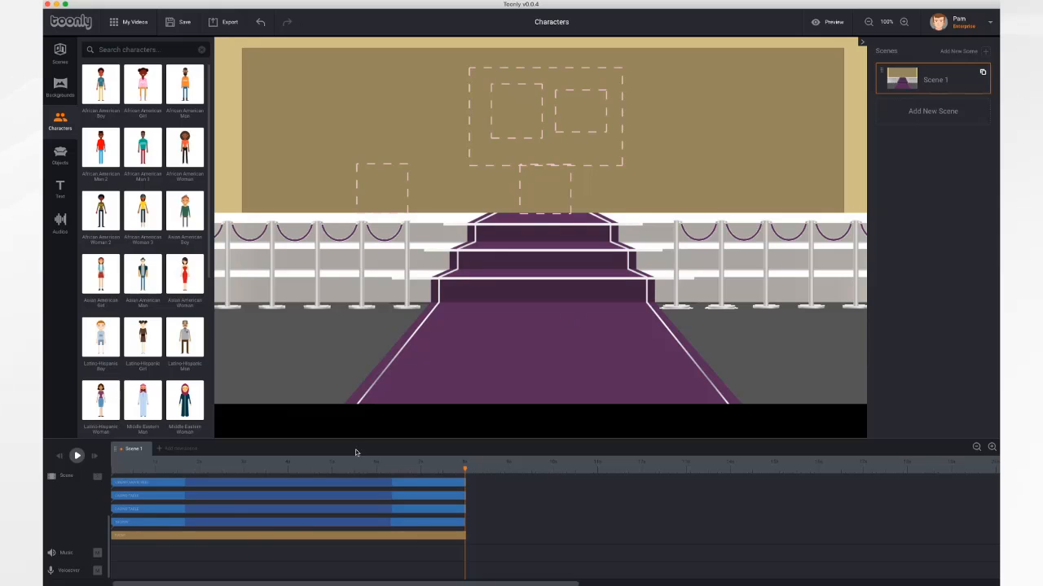
- Play Scene 1 of the Characters video from the beginning and pause it to check its objects' timing
left_click(58, 458)
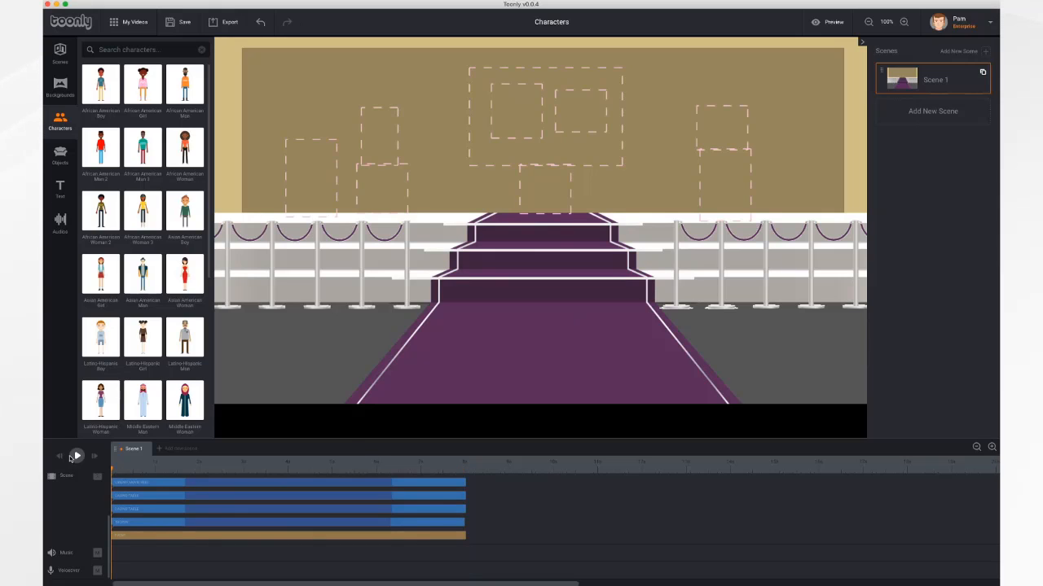
left_click(75, 457)
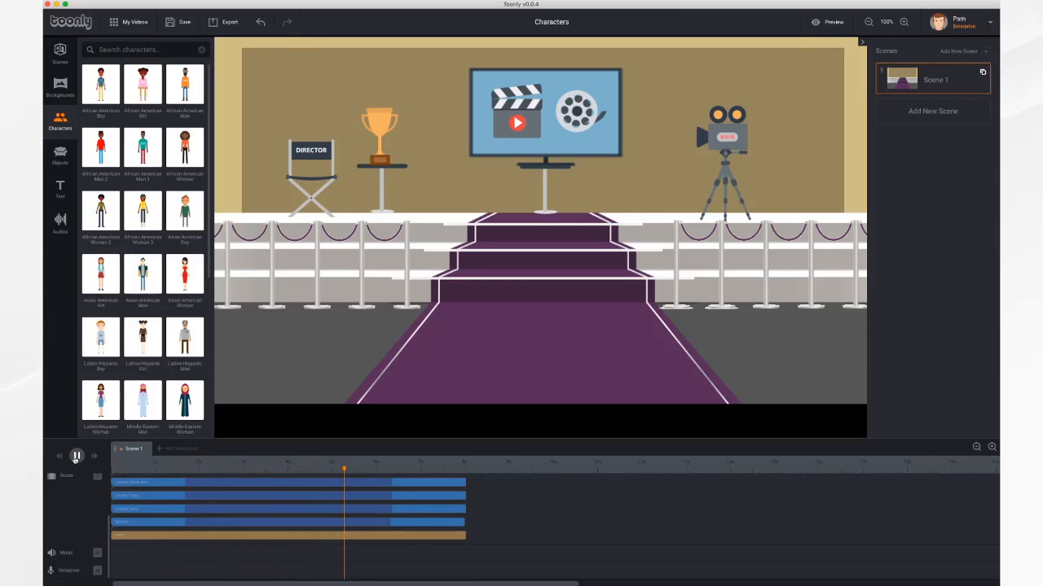
left_click(75, 458)
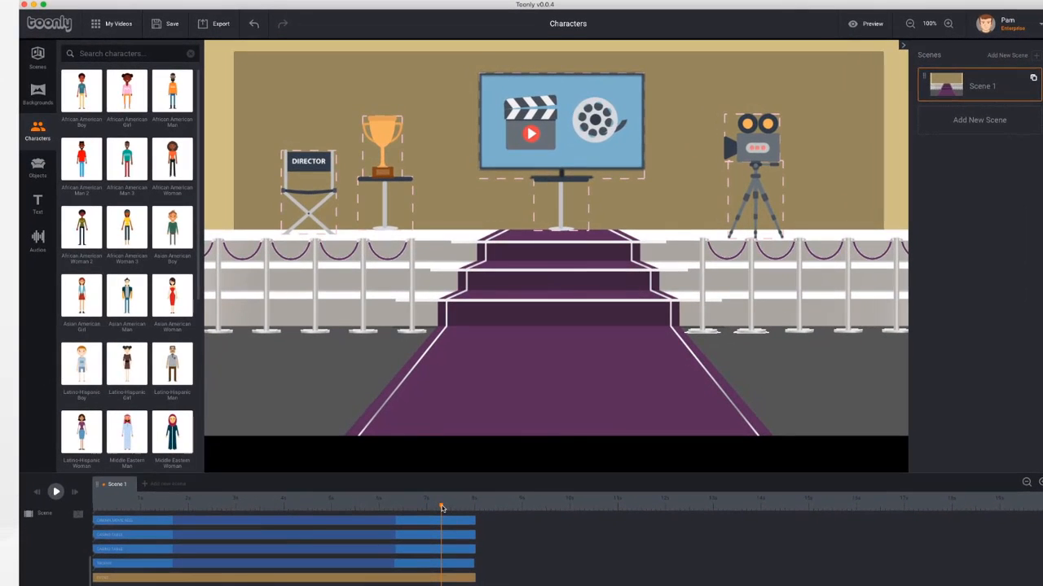
- Add the Asian American Woman character beside the purple carpet's left edge, starting at the 1-second mark
left_click_drag(441, 509, 140, 509)
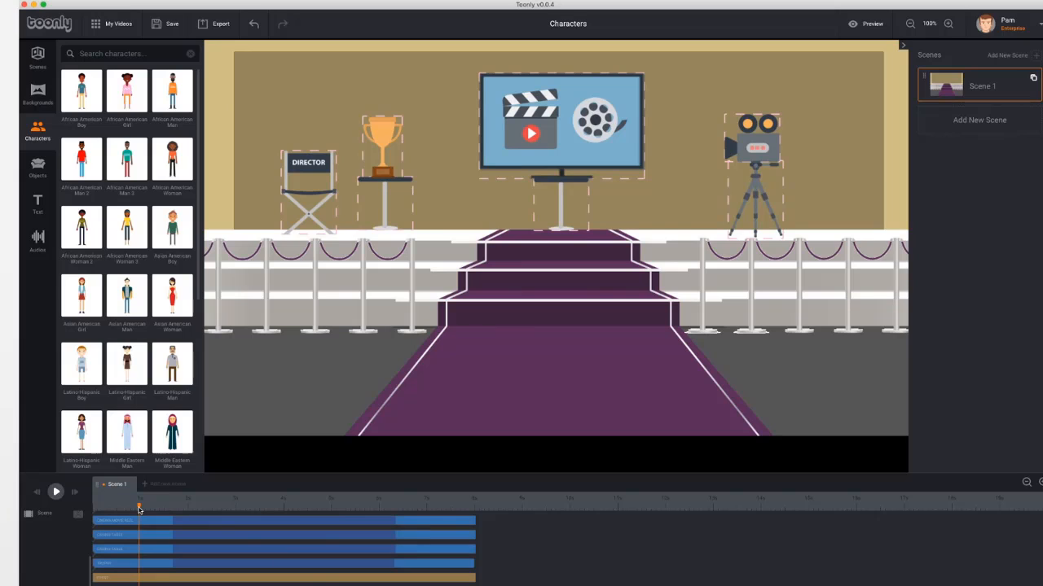
left_click(37, 133)
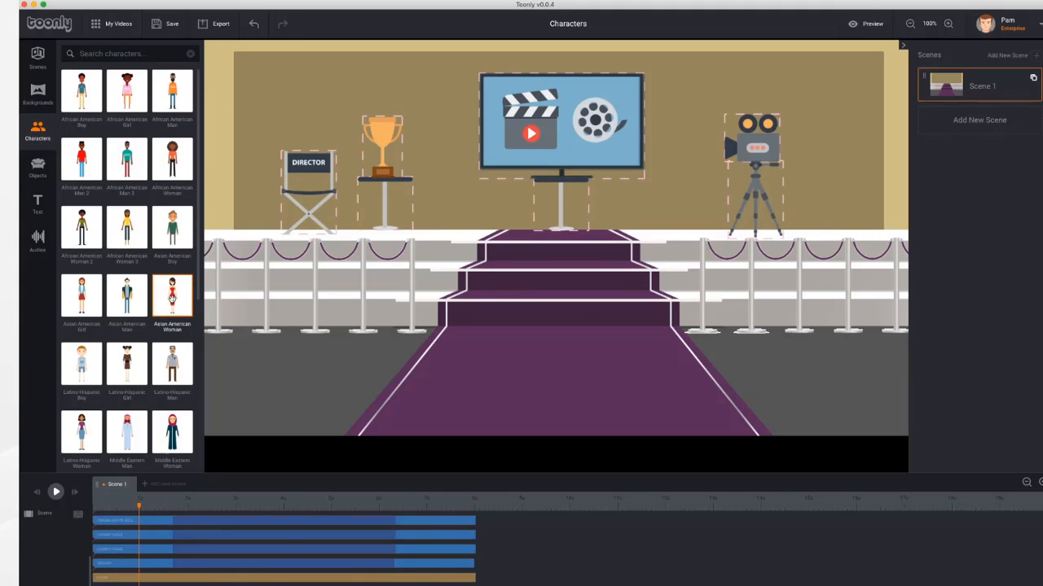
left_click_drag(172, 299, 427, 303)
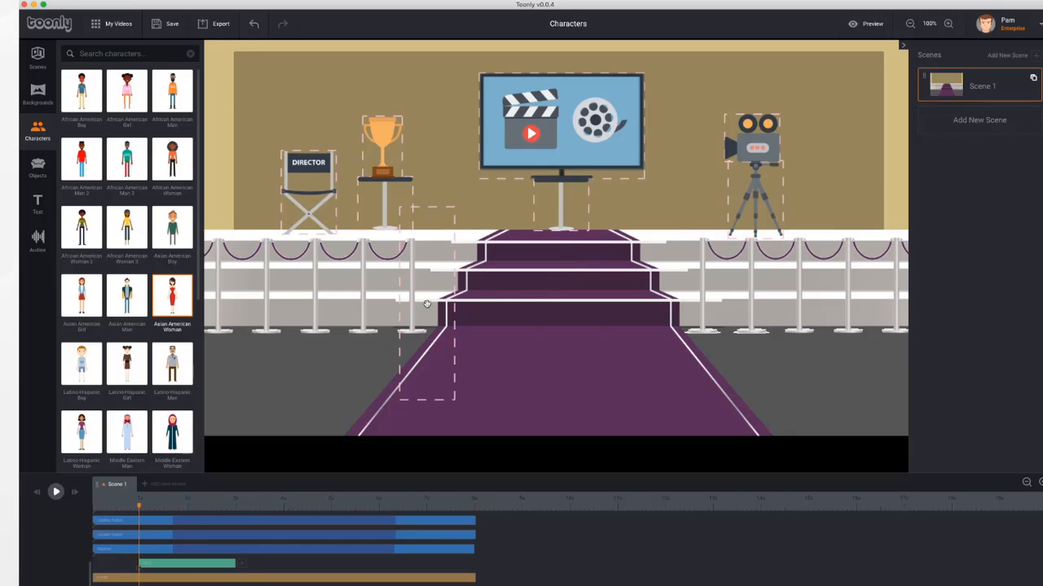
- Play Scene 1 to check the woman's appearance, move the playhead to 2 seconds and select her timeline clip
left_click(57, 493)
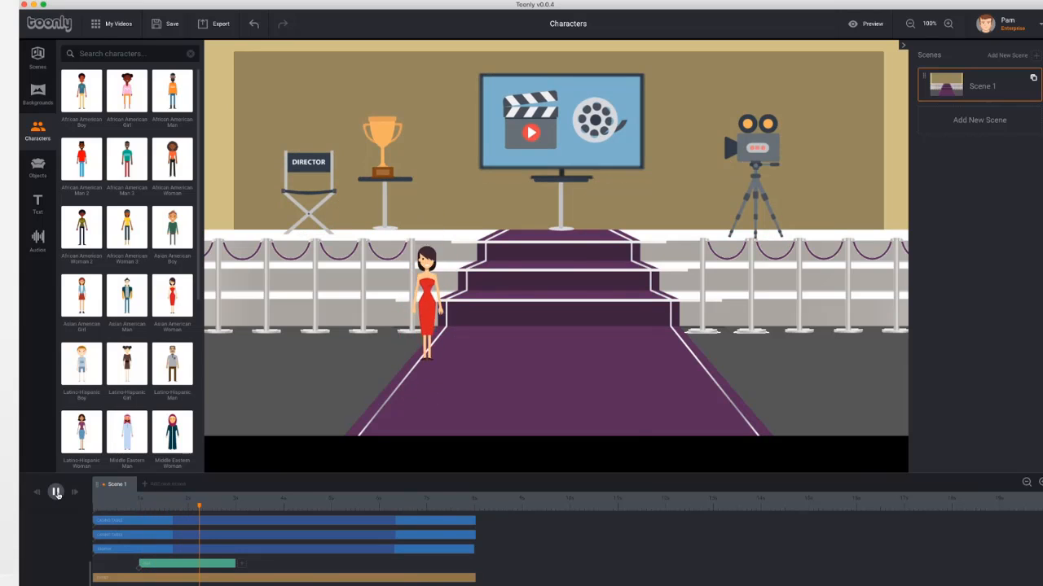
left_click(56, 493)
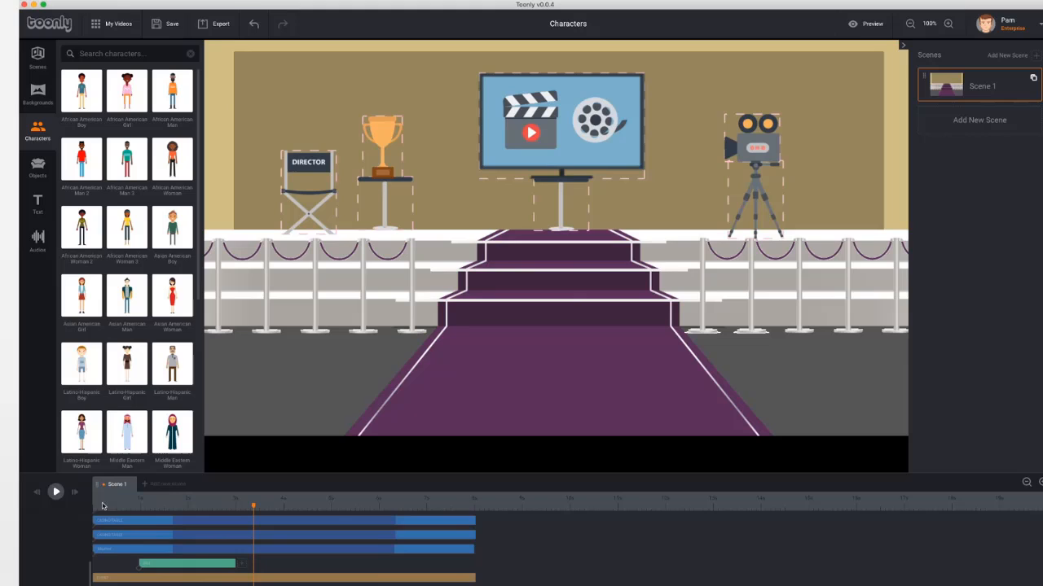
left_click(224, 565)
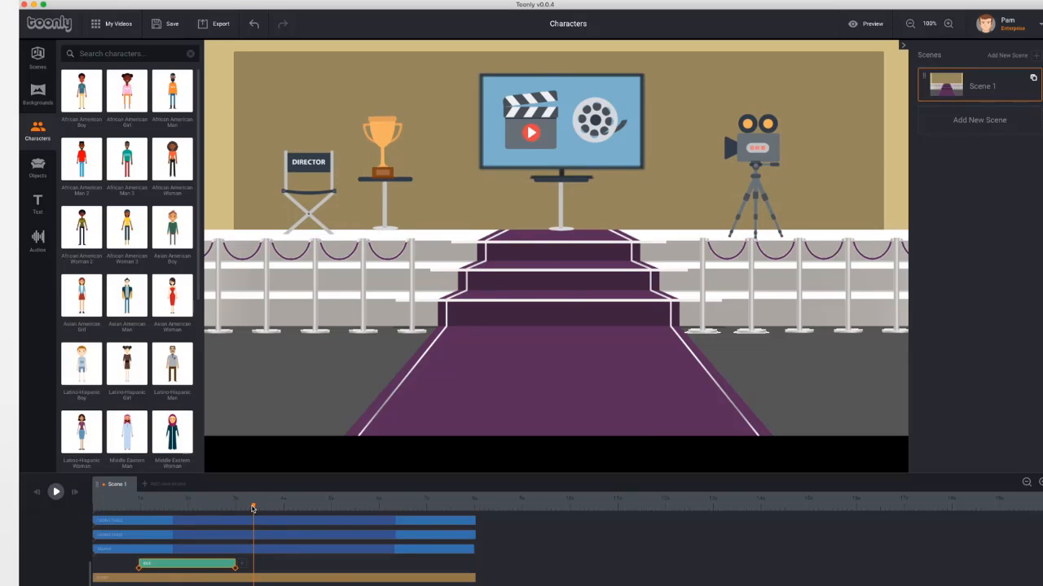
left_click_drag(253, 509, 188, 507)
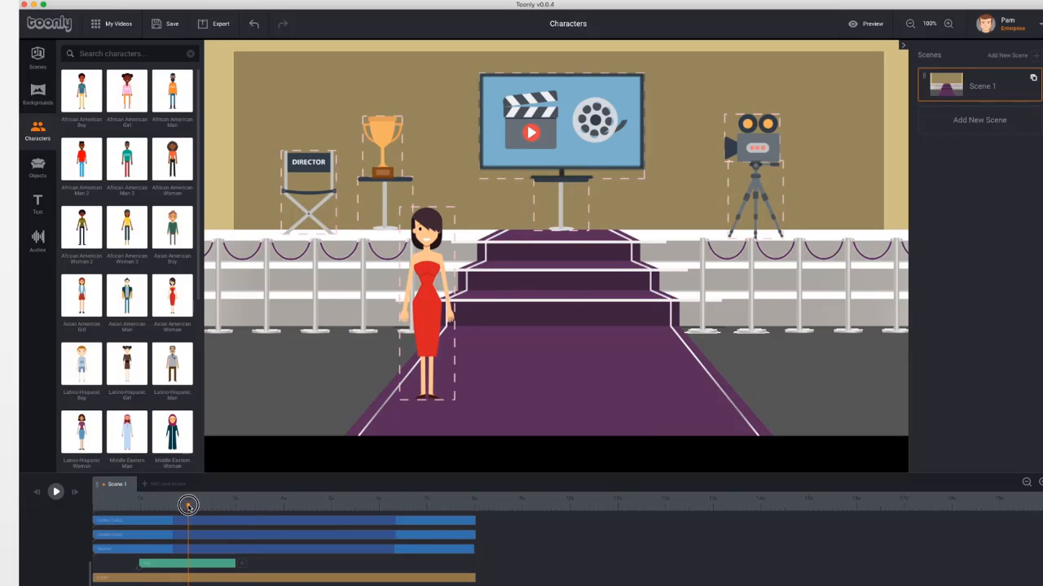
left_click(233, 564)
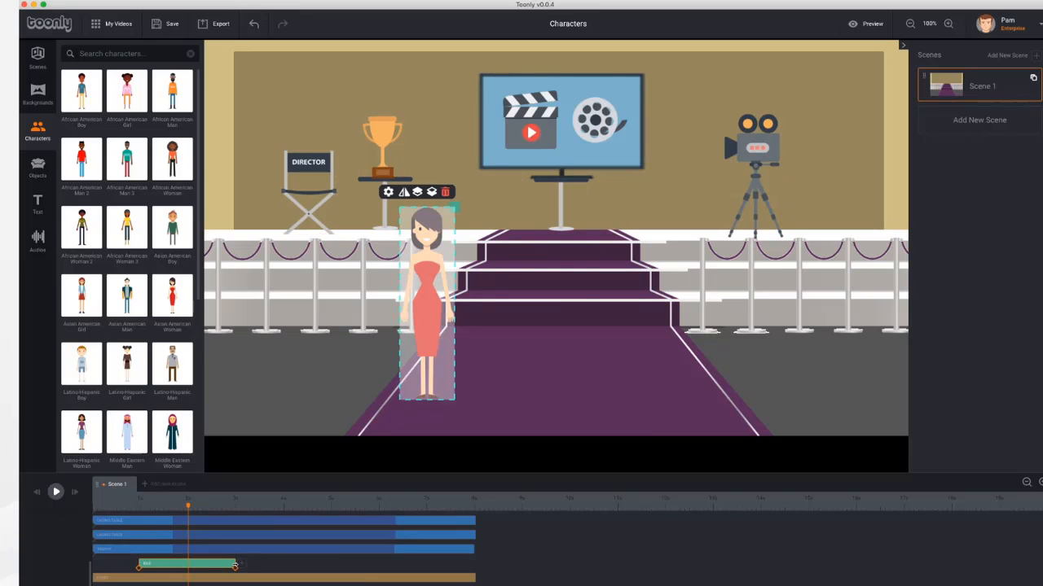
- Enlarge the woman, move her onto the purple carpet's left edge in front of the steps, and play Scene 1 to check her
mouse_move(235, 565)
left_mouse_down()
mouse_move(383, 566)
mouse_move(185, 563)
mouse_move(294, 565)
mouse_move(235, 571)
left_mouse_up()
left_click(425, 282)
left_click_drag(455, 211, 492, 165)
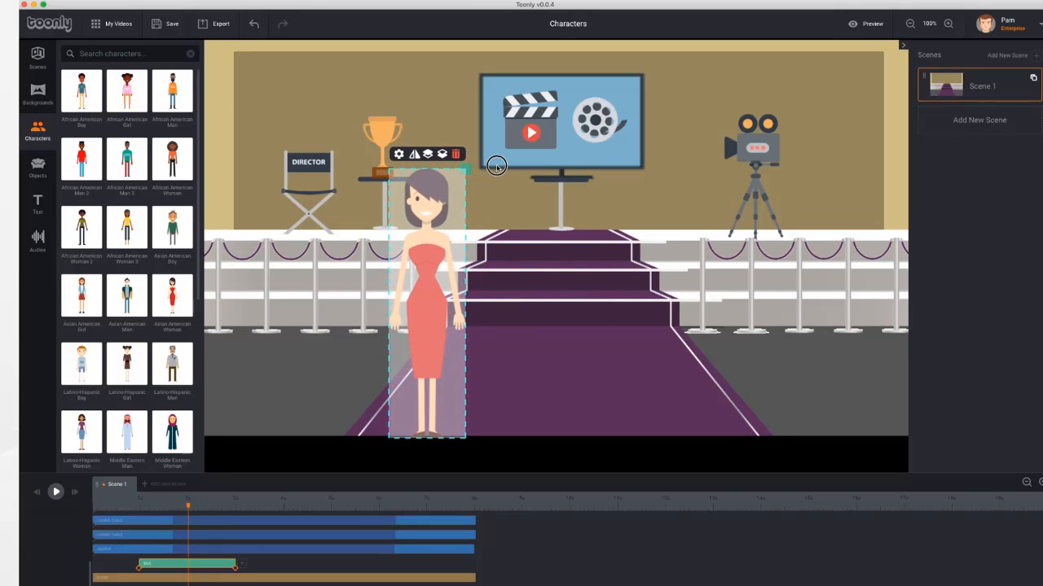
left_click_drag(420, 258, 417, 236)
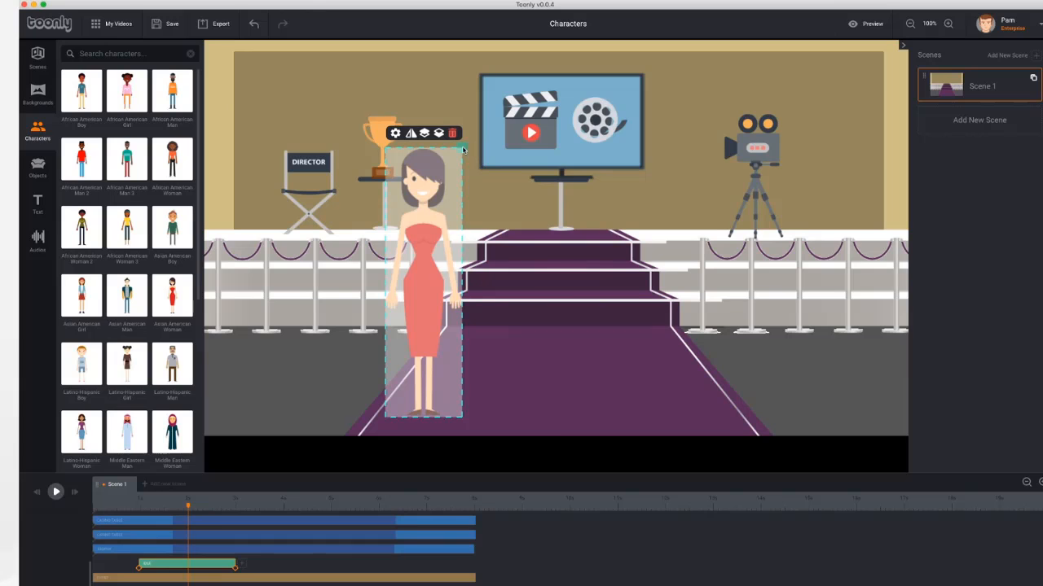
left_click_drag(463, 150, 460, 154)
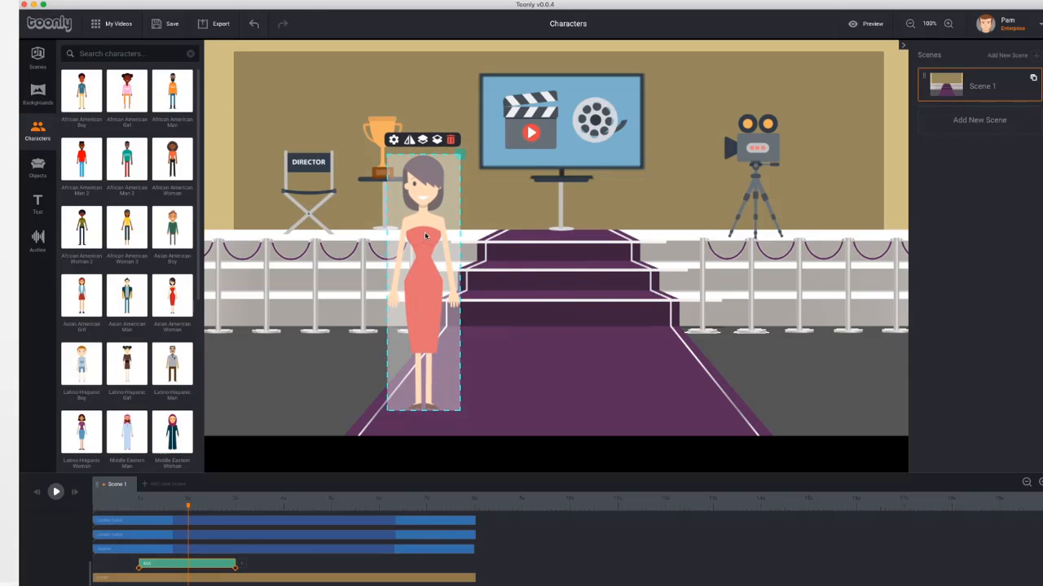
left_click_drag(425, 236, 445, 228)
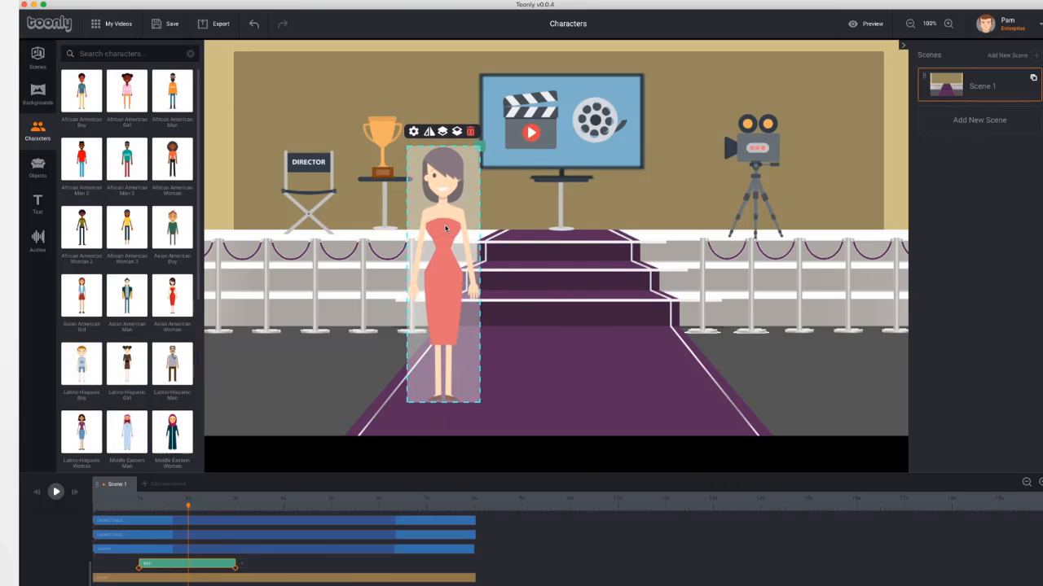
left_click(55, 492)
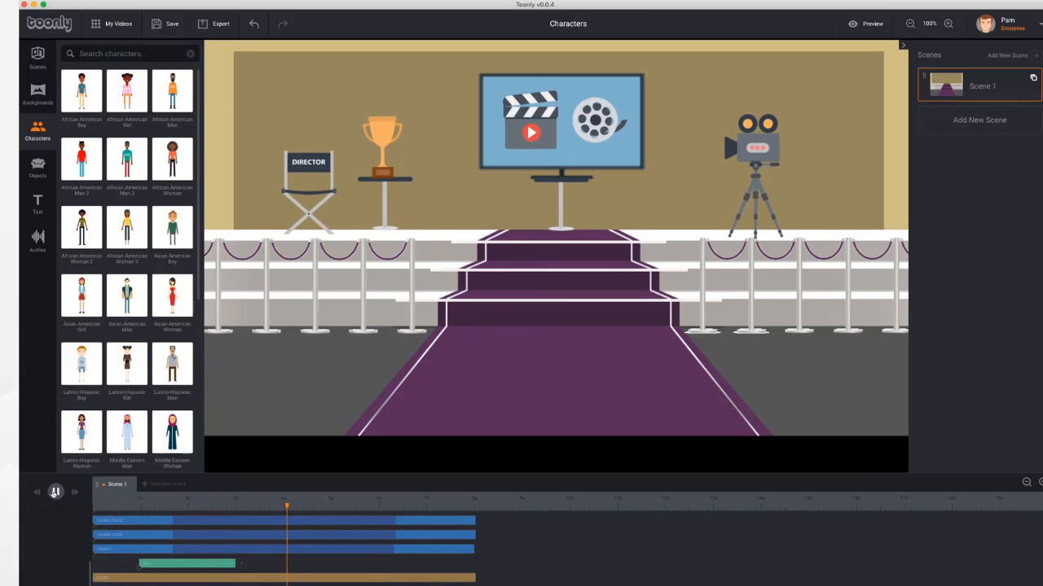
left_click(55, 493)
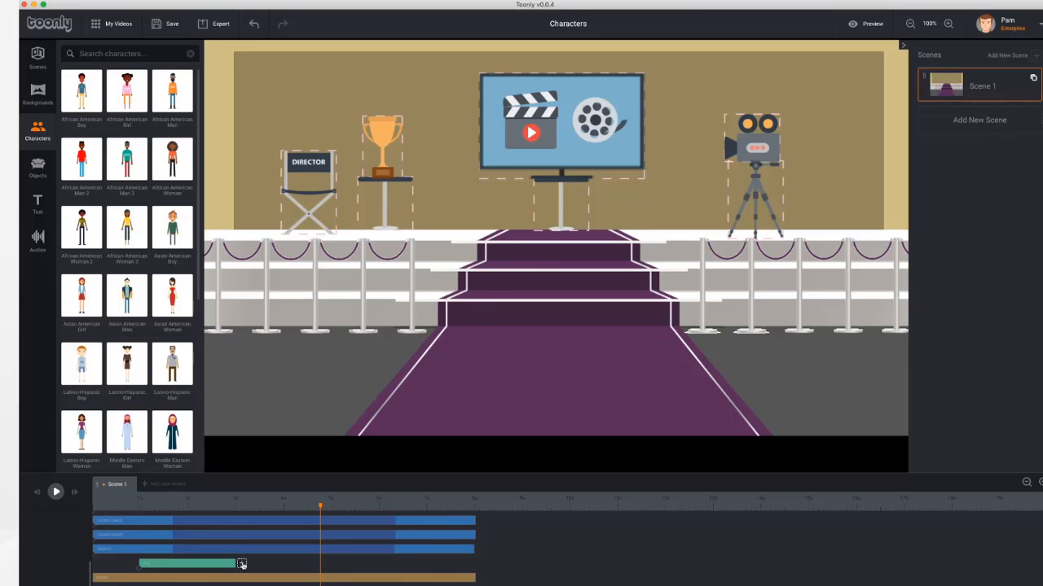
- Open the settings for a new animation following the woman's first clip and examine the available animation types and In Effect options
left_click(241, 564)
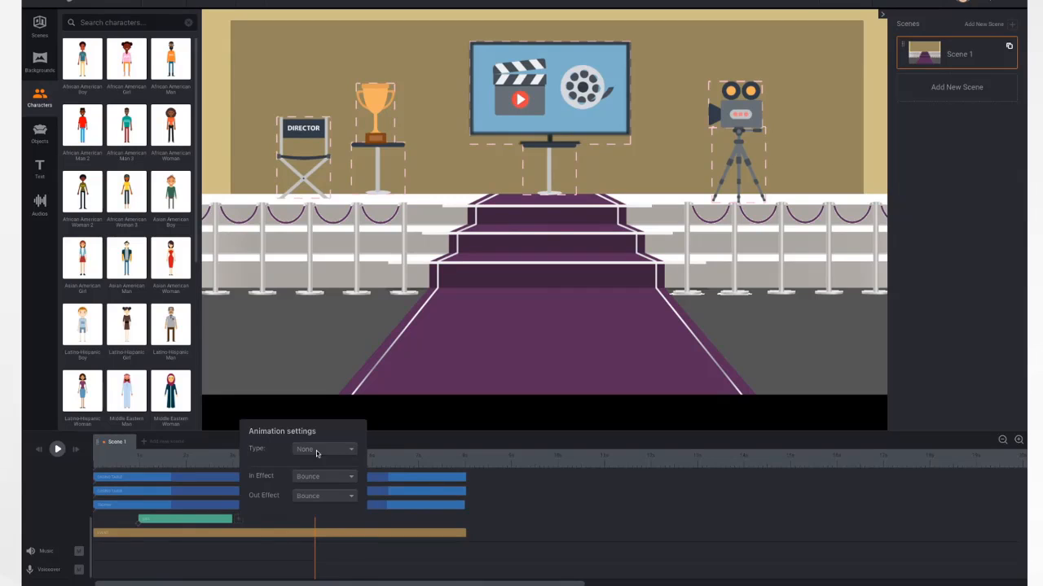
left_click(325, 453)
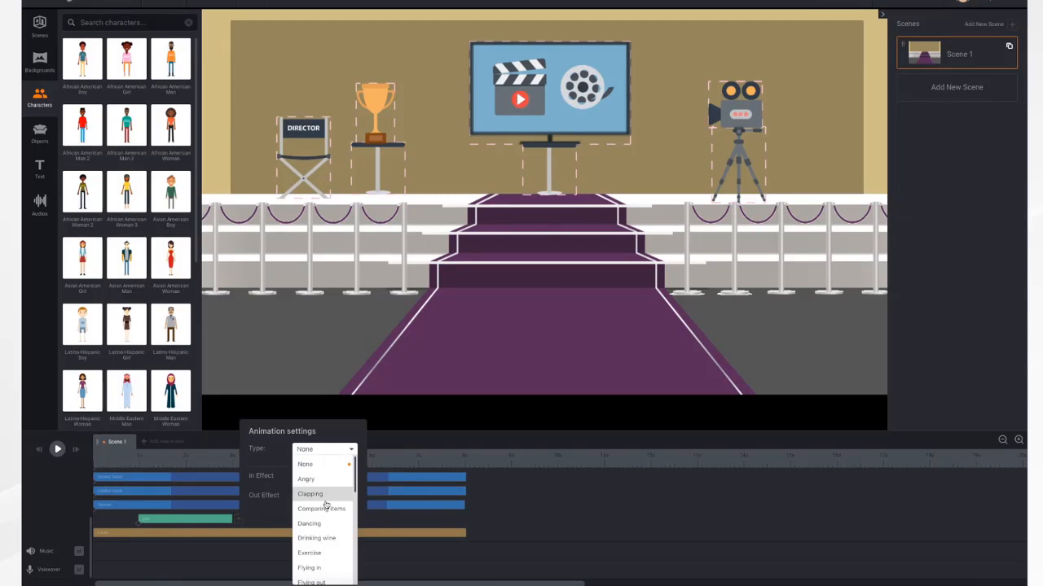
scroll(326, 566, "down", 5)
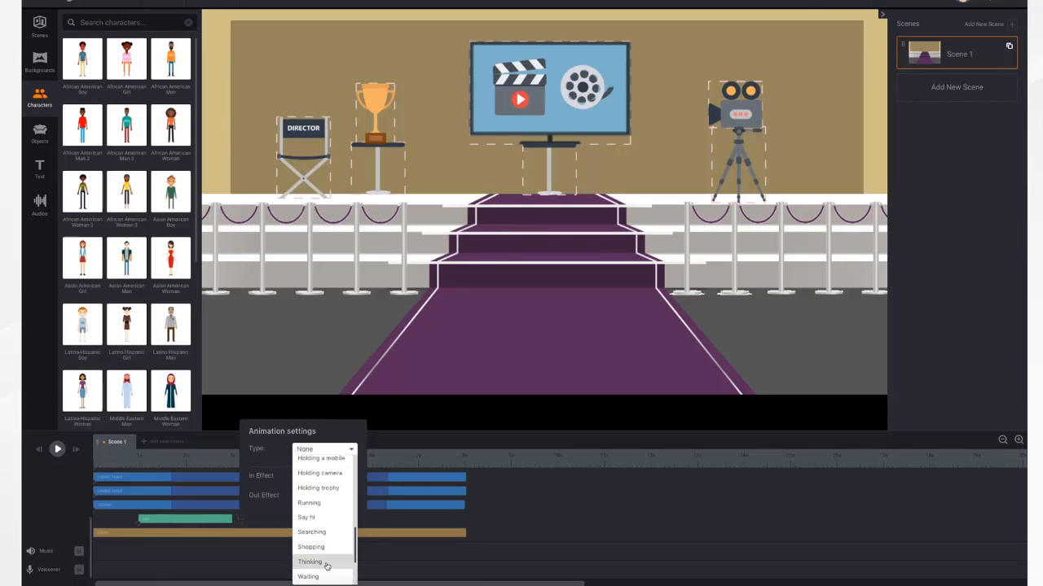
scroll(326, 566, "down", 3)
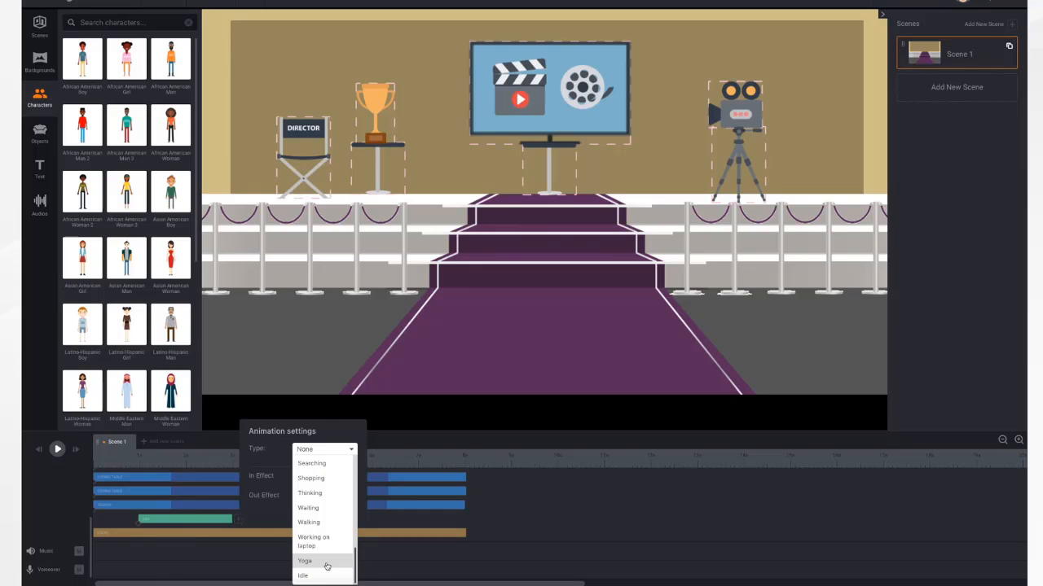
scroll(328, 509, "up", 8)
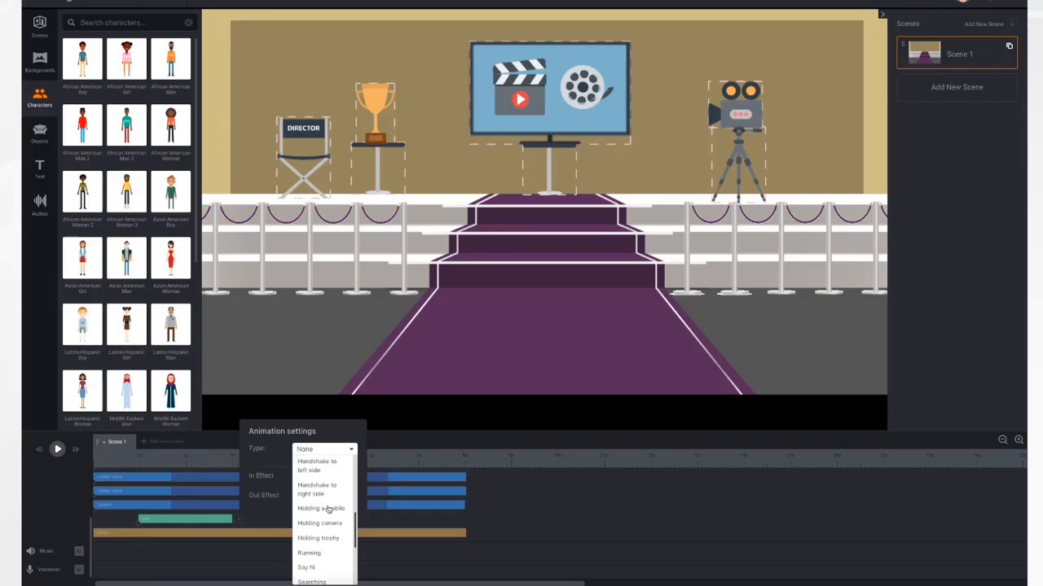
left_click(279, 462)
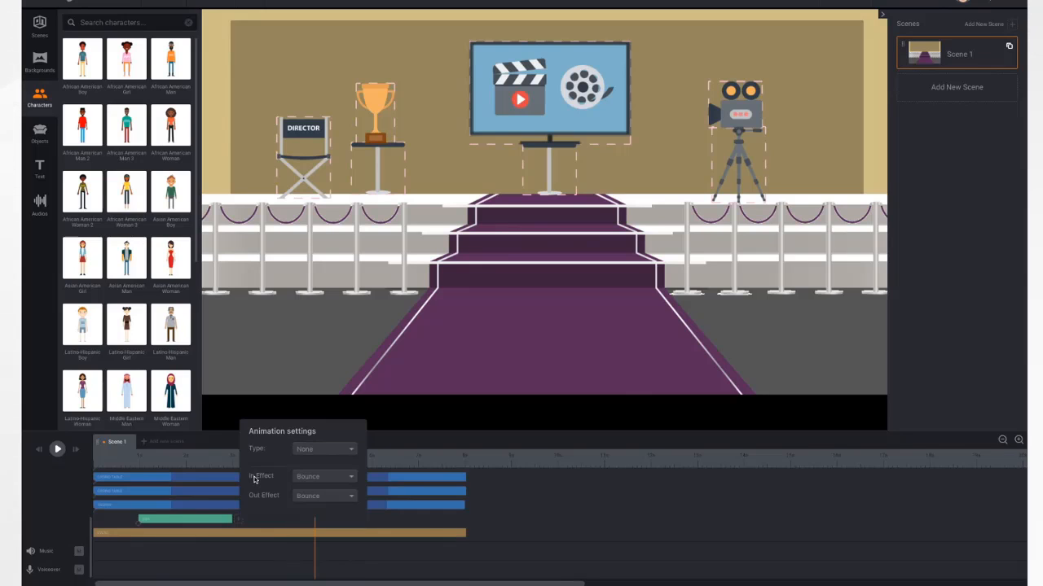
left_click(349, 479)
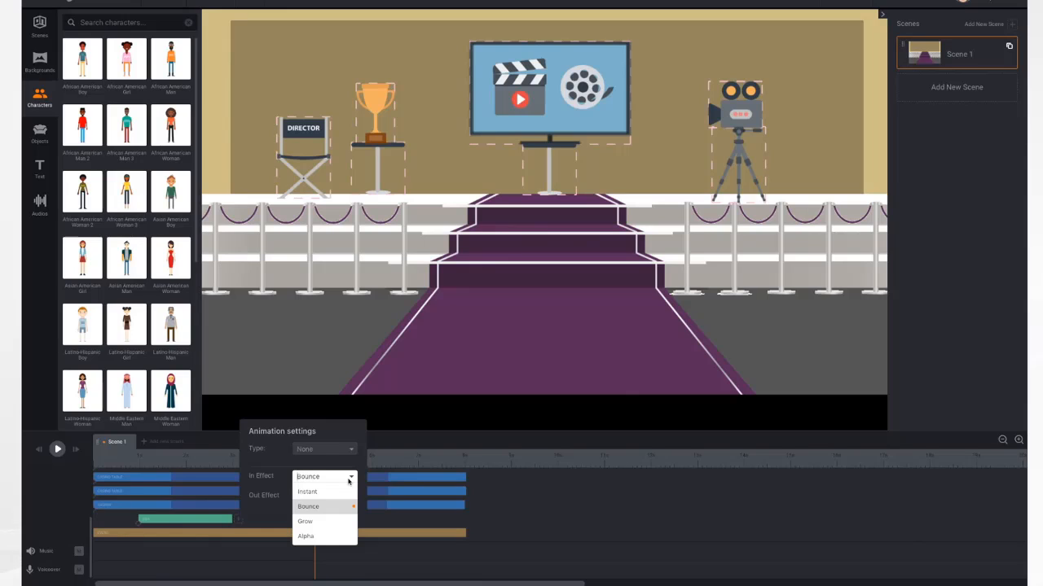
left_click(280, 470)
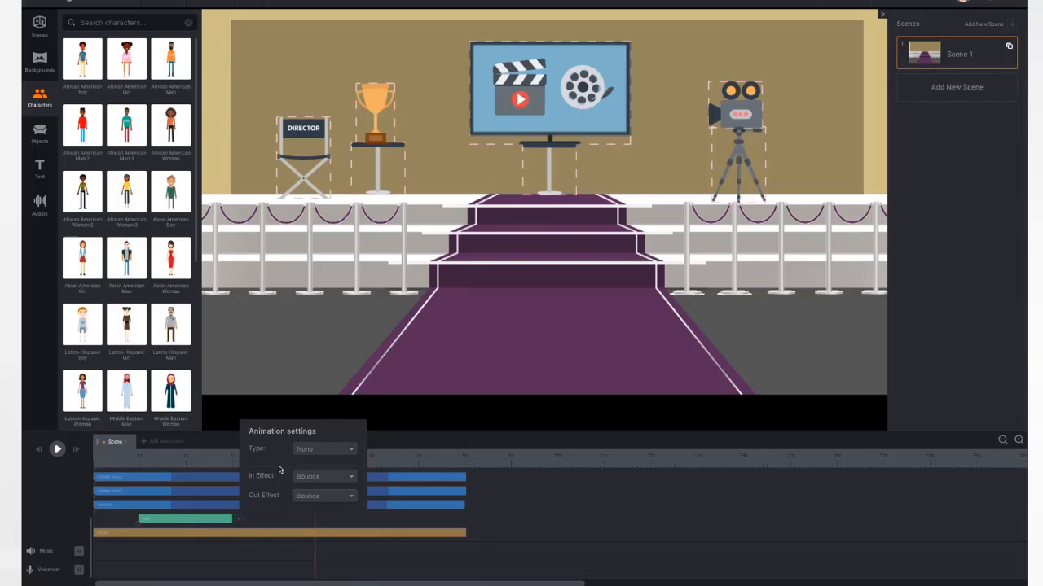
- Add a Clapping animation following the woman's first clip and play the scene from the 1-second mark to check it
left_click(337, 452)
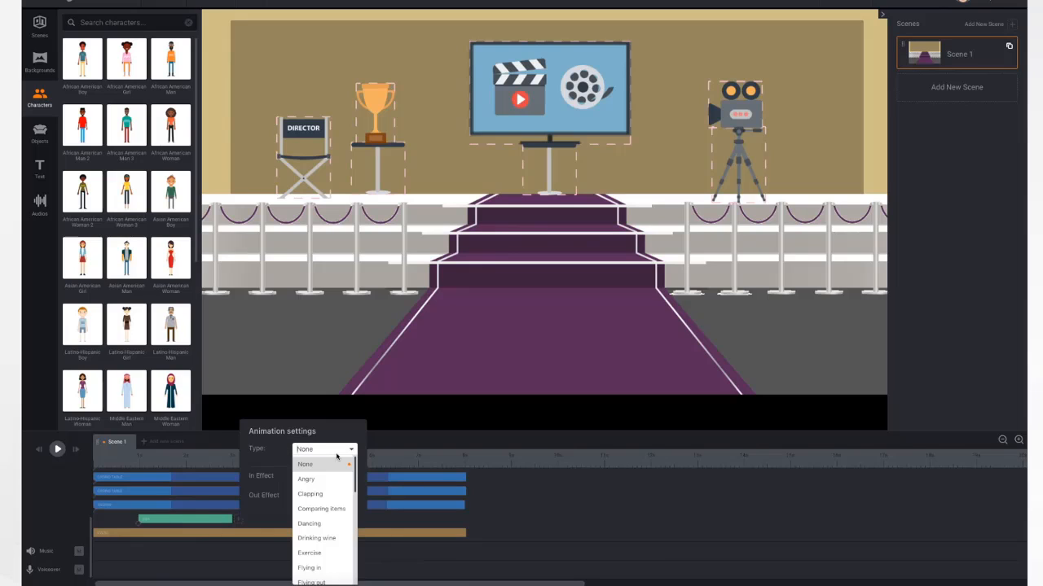
left_click(321, 499)
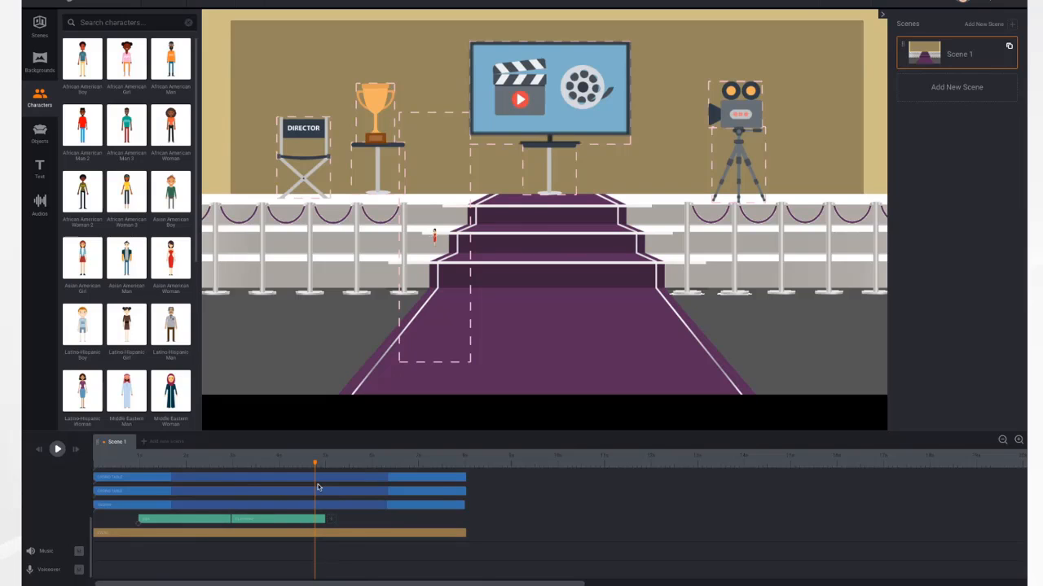
left_click_drag(316, 463, 137, 463)
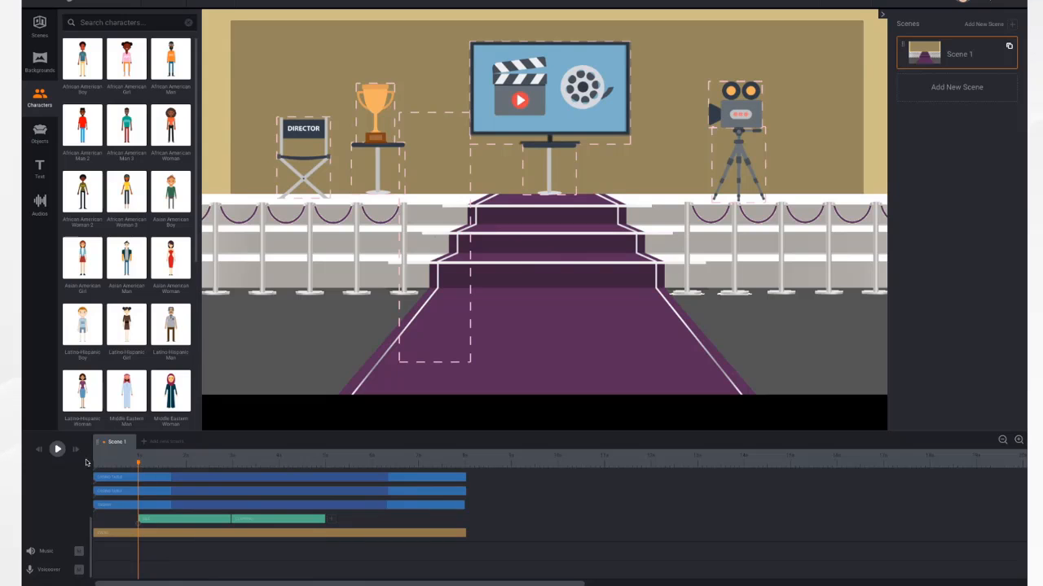
left_click(57, 449)
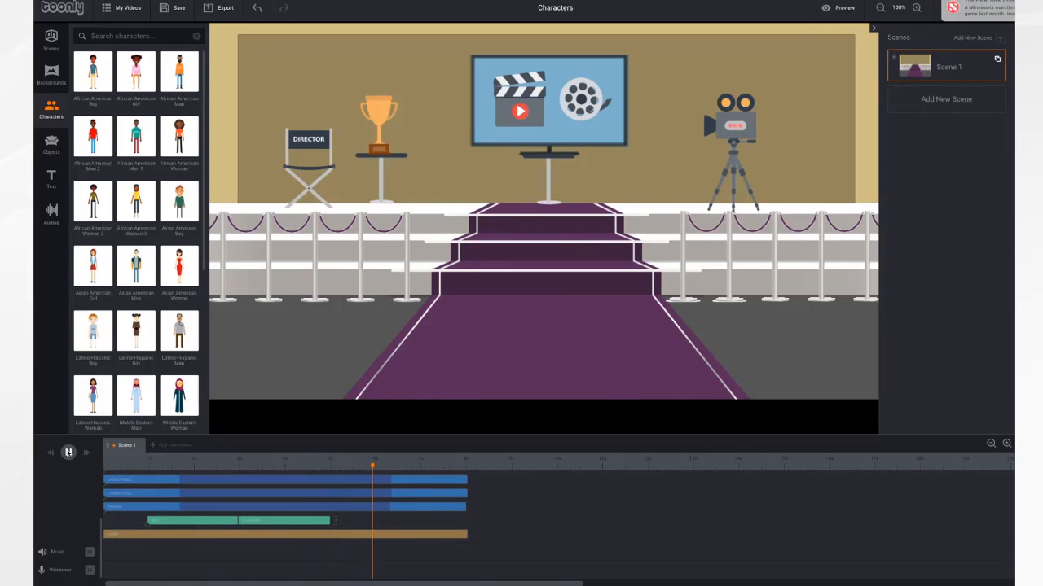
left_click(68, 452)
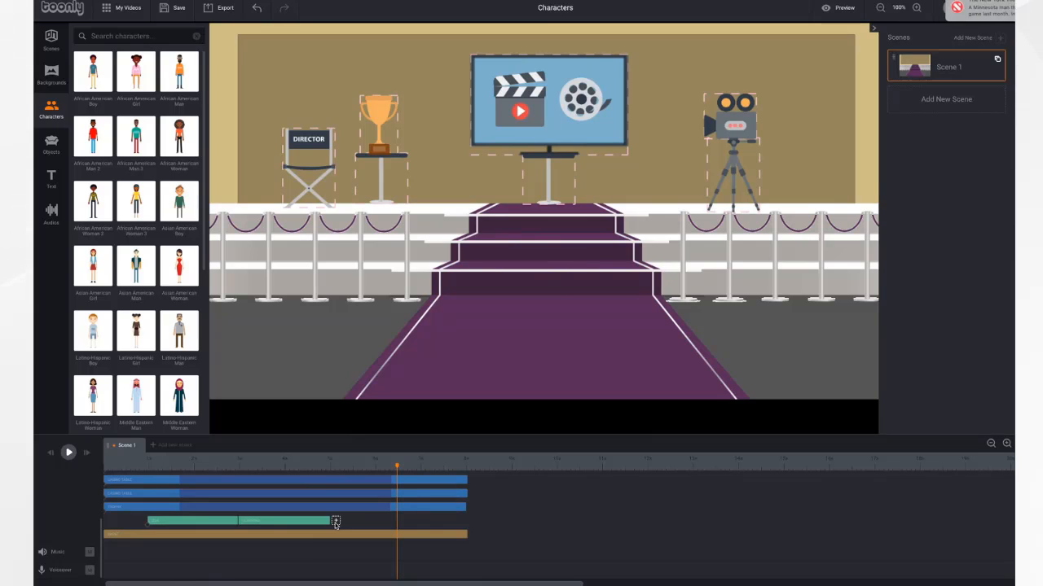
- Add a Dancing animation following the woman's Clapping clip and play Scene 1 from the beginning to check the sequence
left_click(335, 521)
left_click(431, 463)
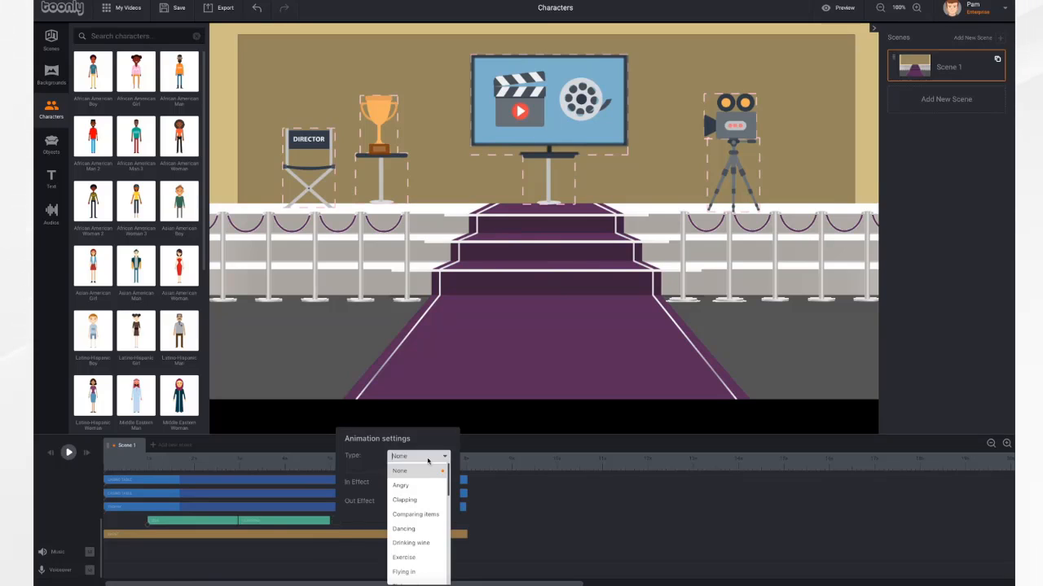
scroll(417, 522, "down", 1)
left_click(414, 516)
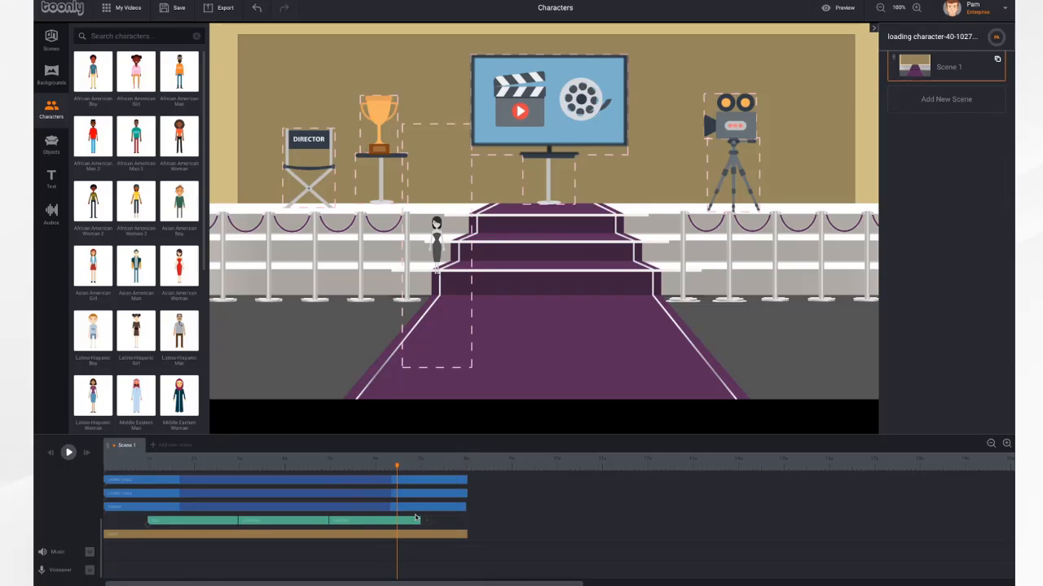
left_click(51, 455)
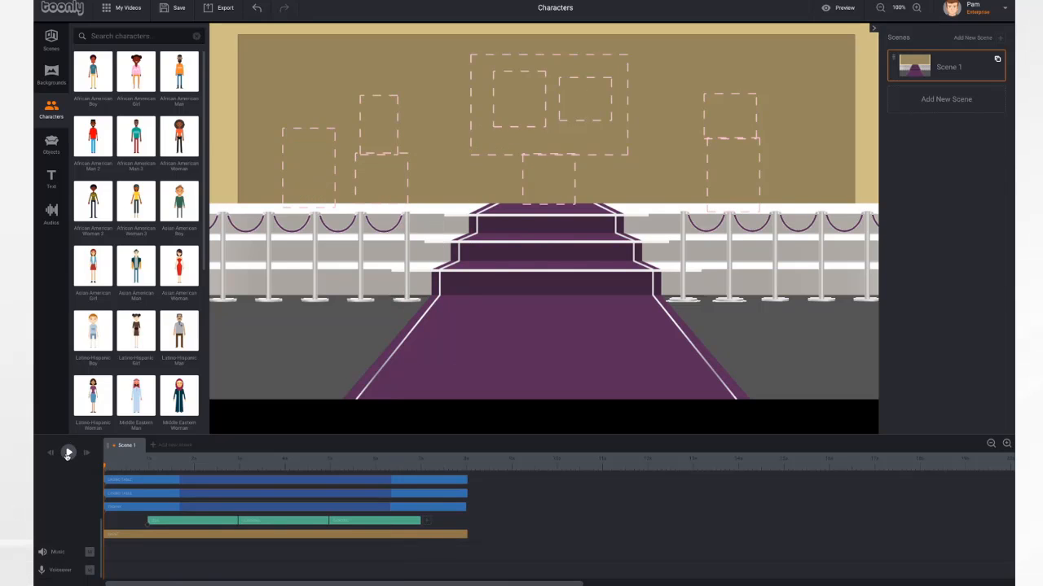
left_click(69, 453)
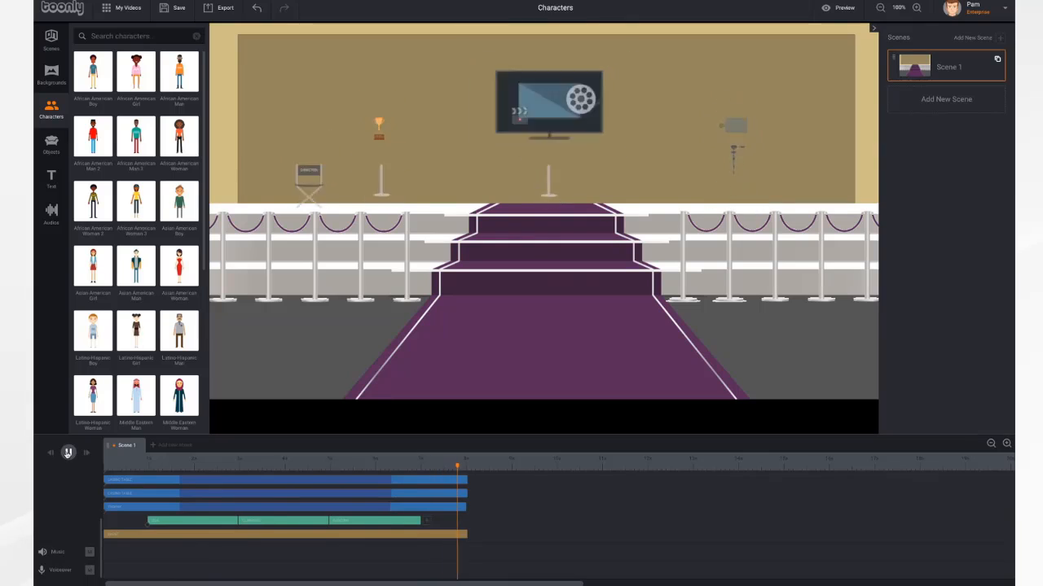
left_click(68, 455)
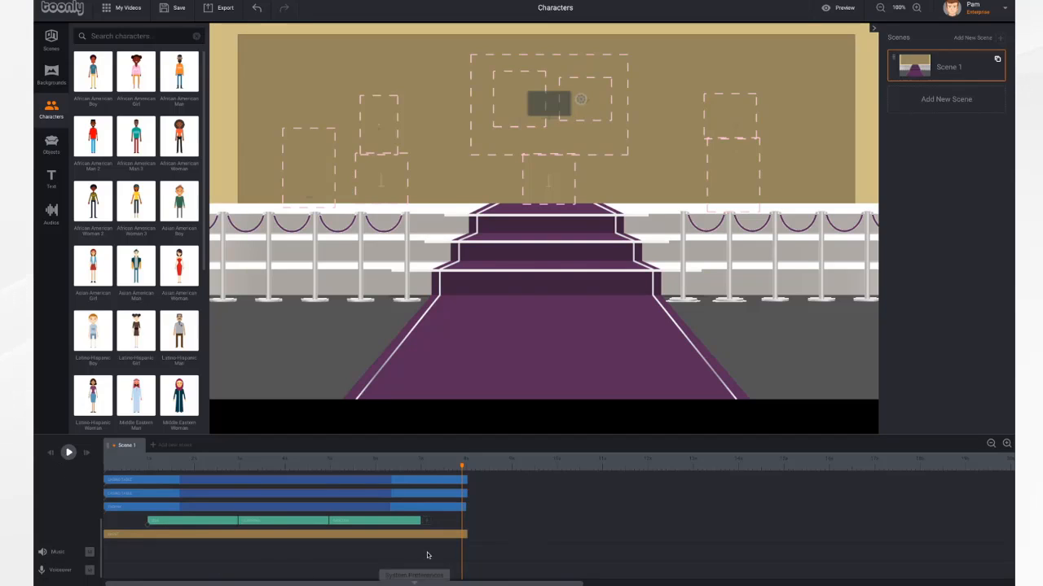
- Add a Holding trophy animation following the woman's Dancing clip and play Scene 1 from the beginning
mouse_move(425, 524)
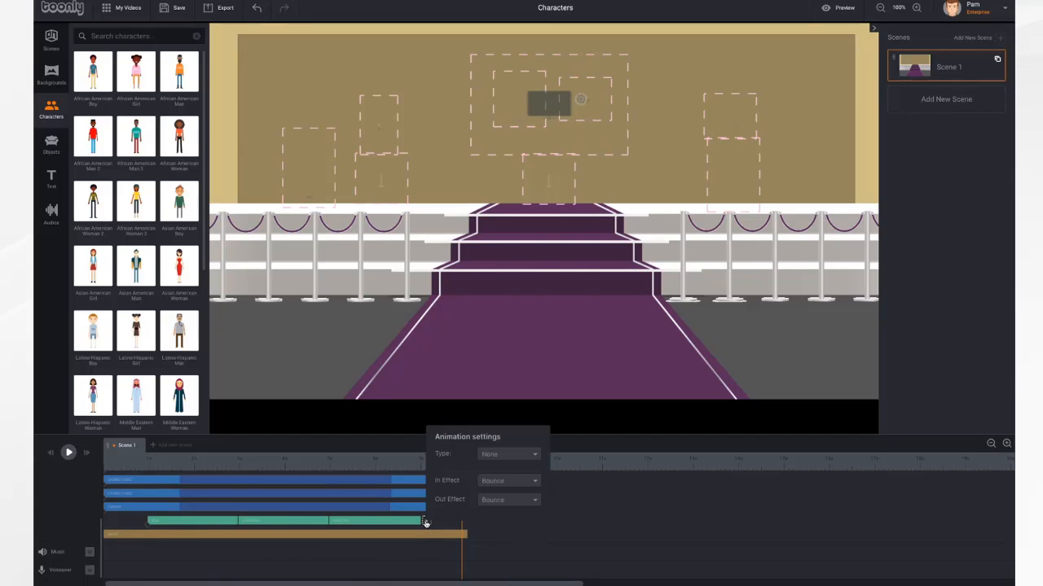
left_click(520, 455)
scroll(511, 513, "down", 5)
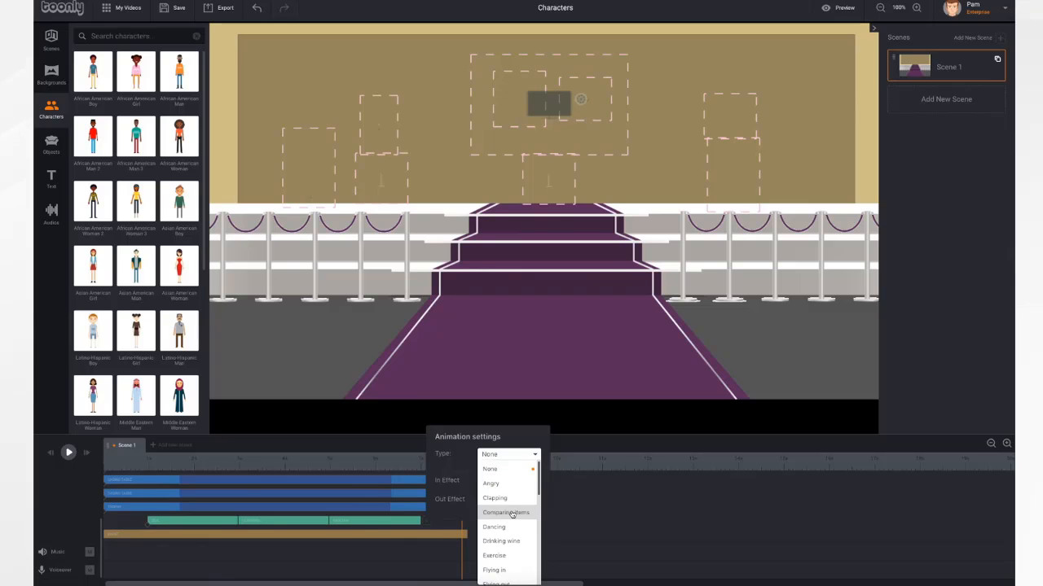
scroll(512, 538, "down", 3)
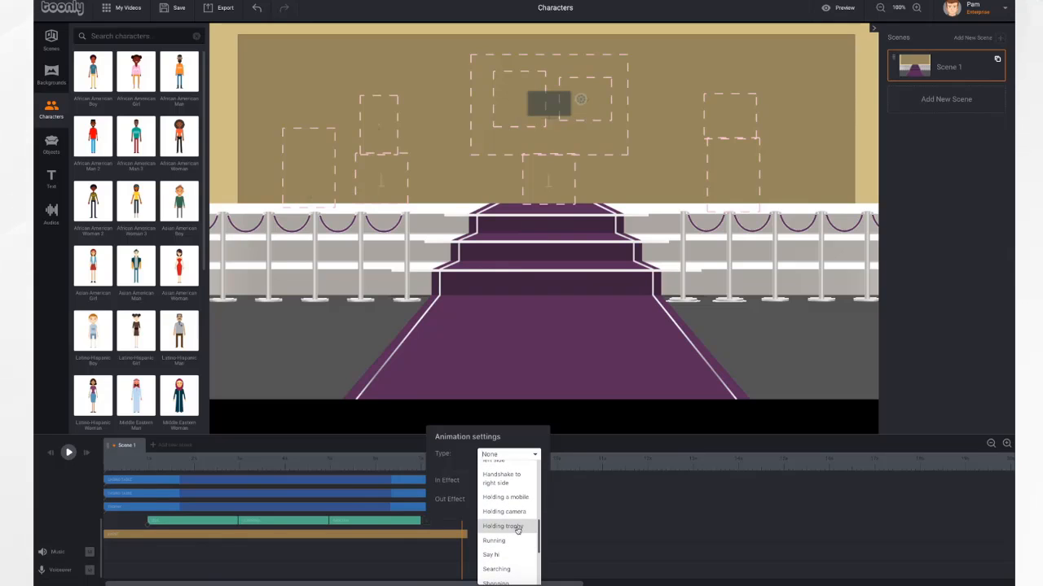
left_click(518, 527)
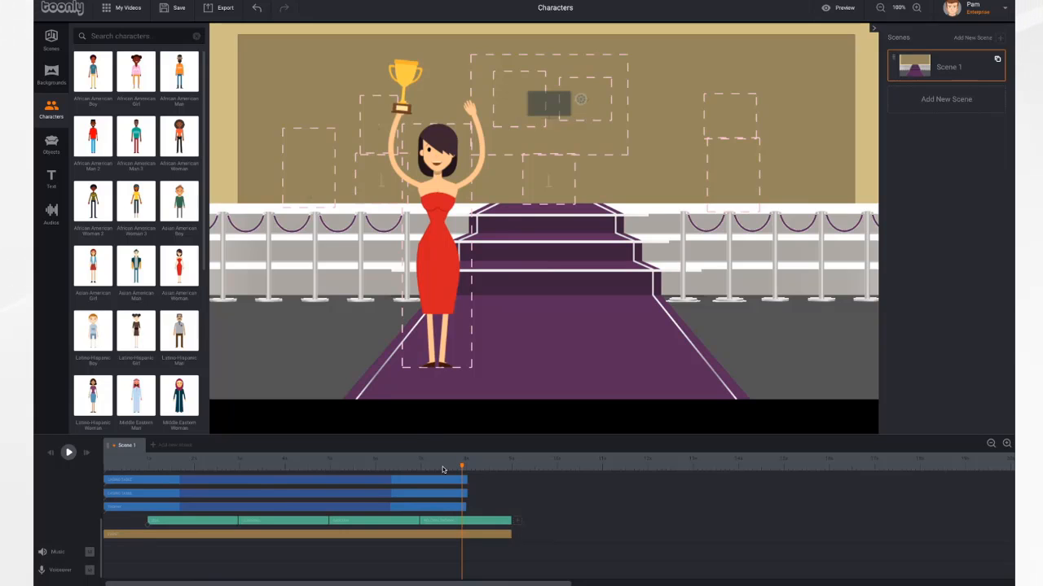
left_click(49, 453)
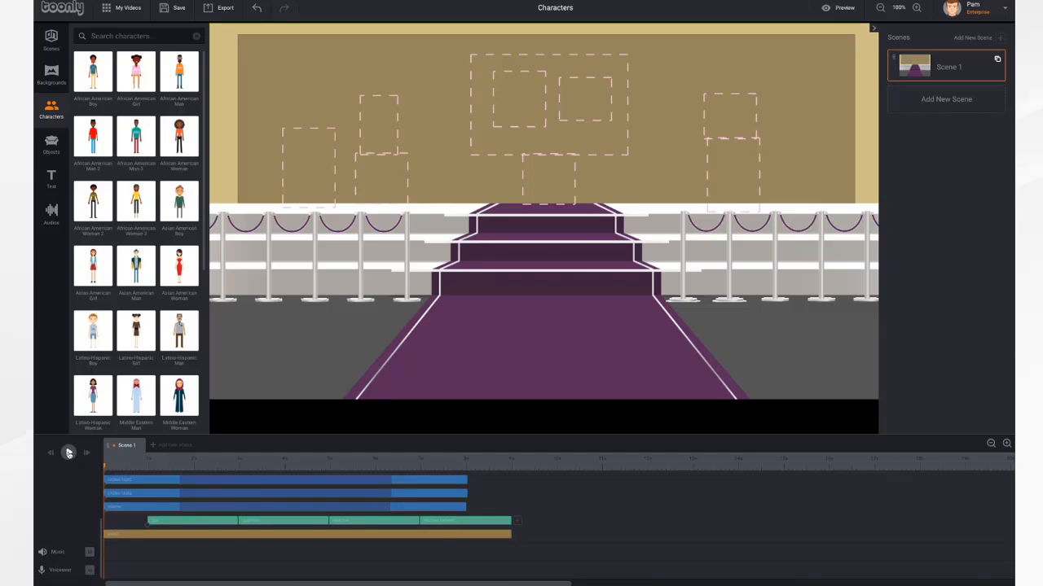
left_click(68, 453)
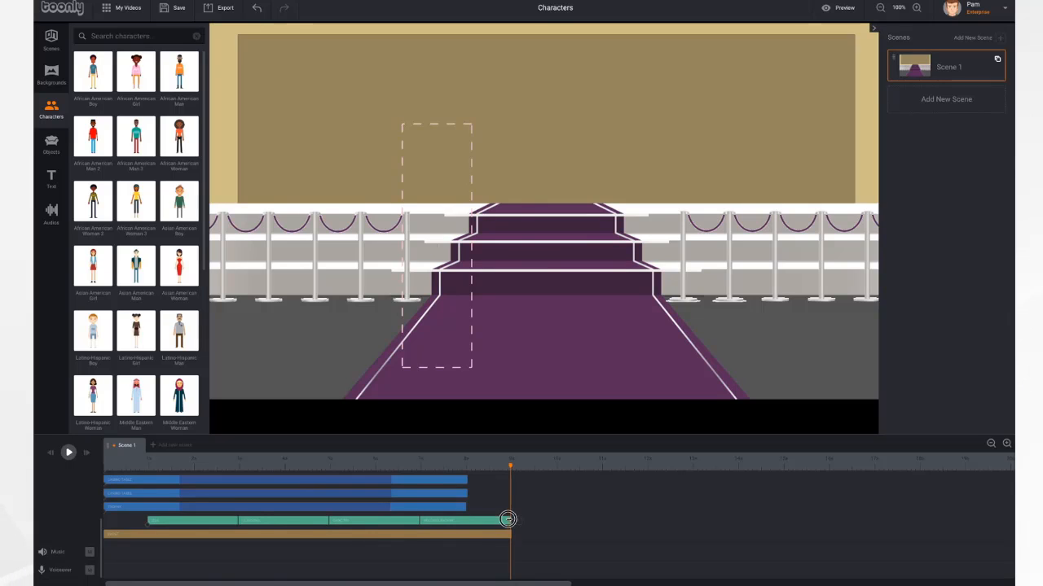
- Retime the woman's animation clips so her sequence starts just before 1 second and ends at 8 seconds, level with the scene's other objects
left_click_drag(511, 520, 502, 519)
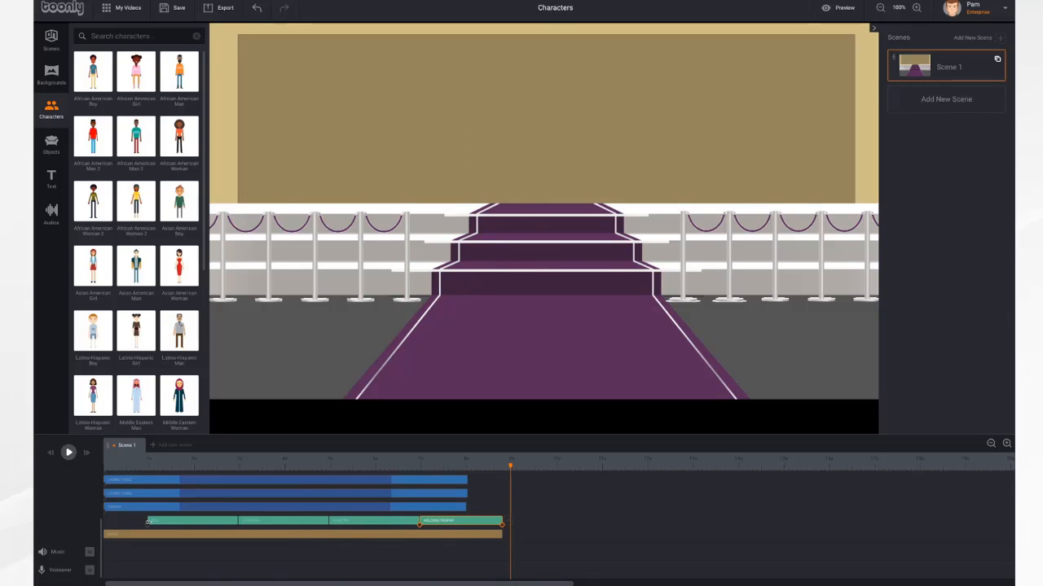
mouse_move(148, 520)
left_mouse_down()
mouse_move(122, 519)
mouse_move(205, 523)
mouse_move(144, 521)
left_mouse_up()
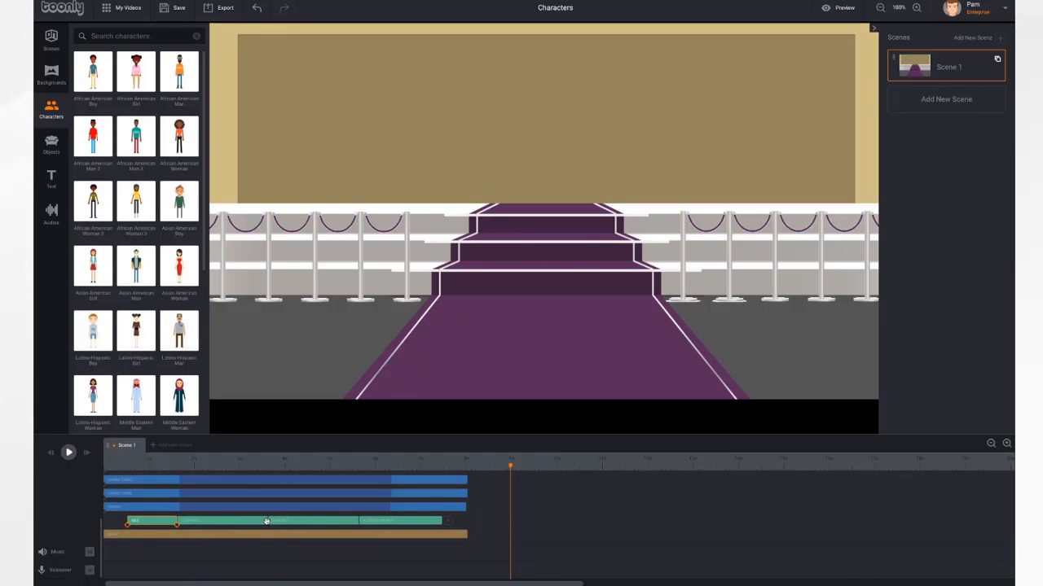
left_click(265, 521)
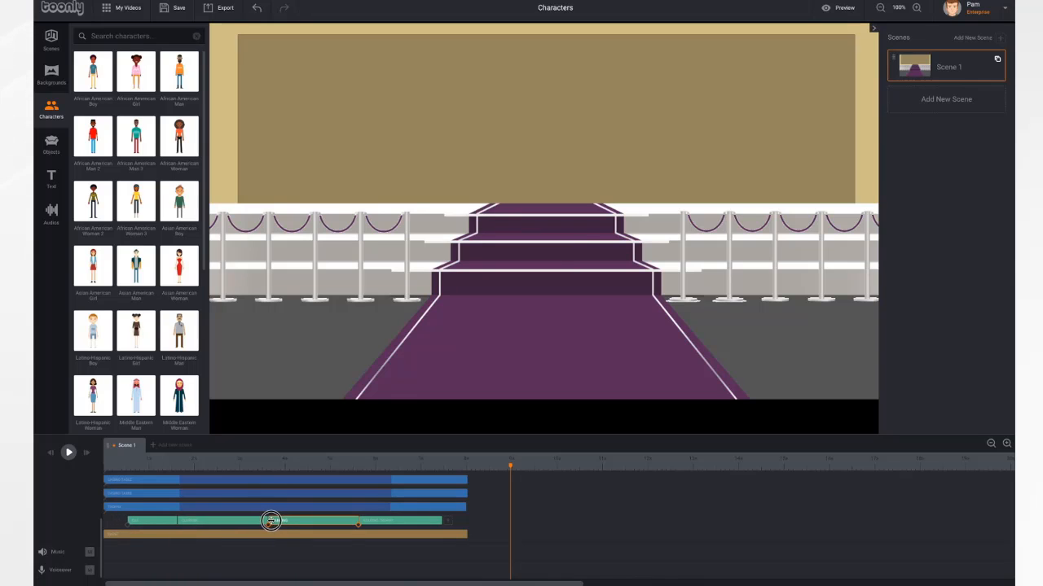
left_click_drag(265, 521, 258, 521)
left_click_drag(155, 522, 178, 523)
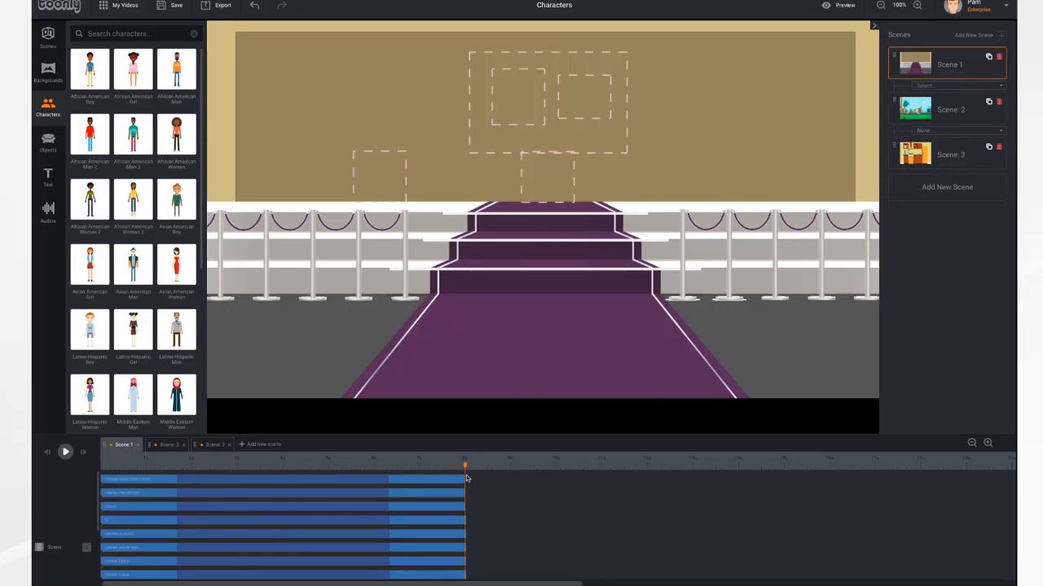
scroll(465, 528, "down", 5)
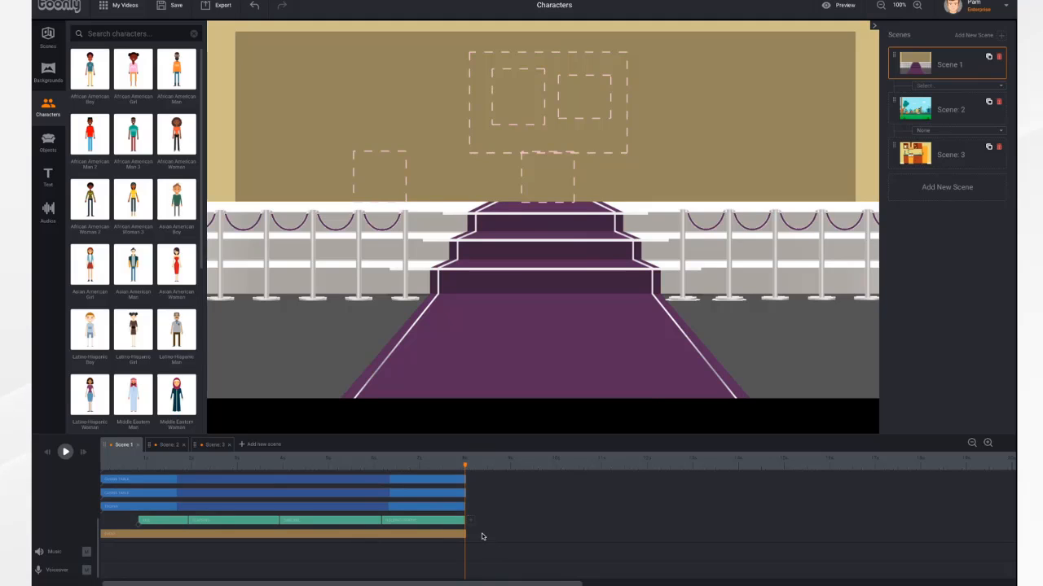
- Add a Running animation following the woman's Holding trophy clip and flip her horizontally to face the right side of the stage
left_click(470, 523)
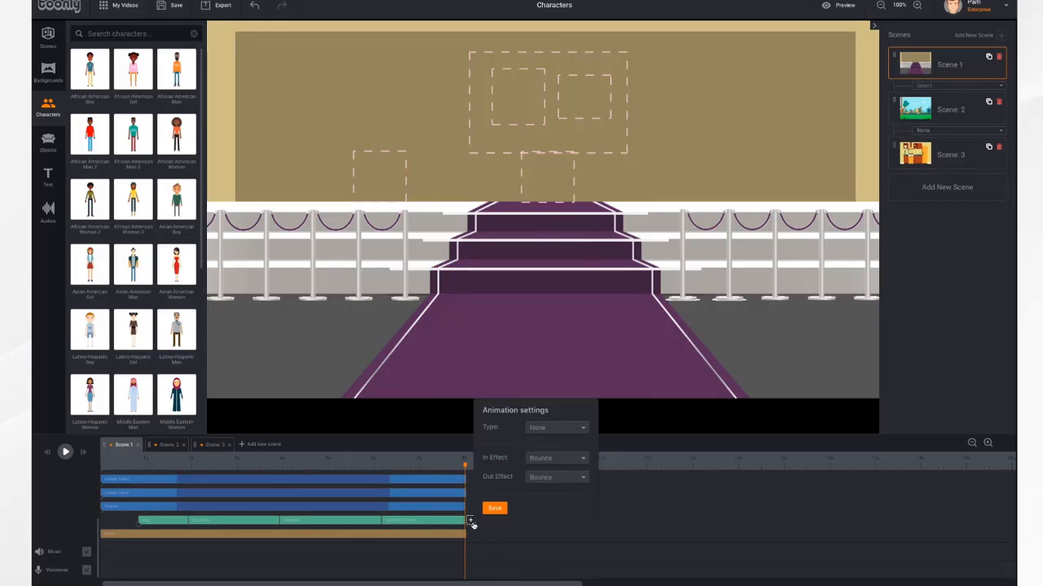
left_click(565, 431)
scroll(562, 497, "down", 5)
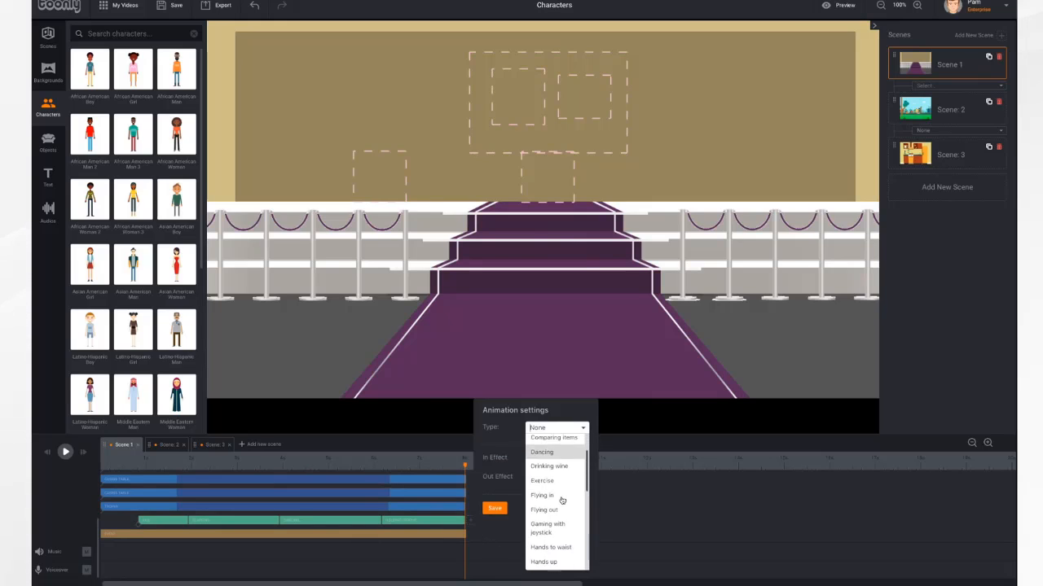
scroll(561, 500, "down", 10)
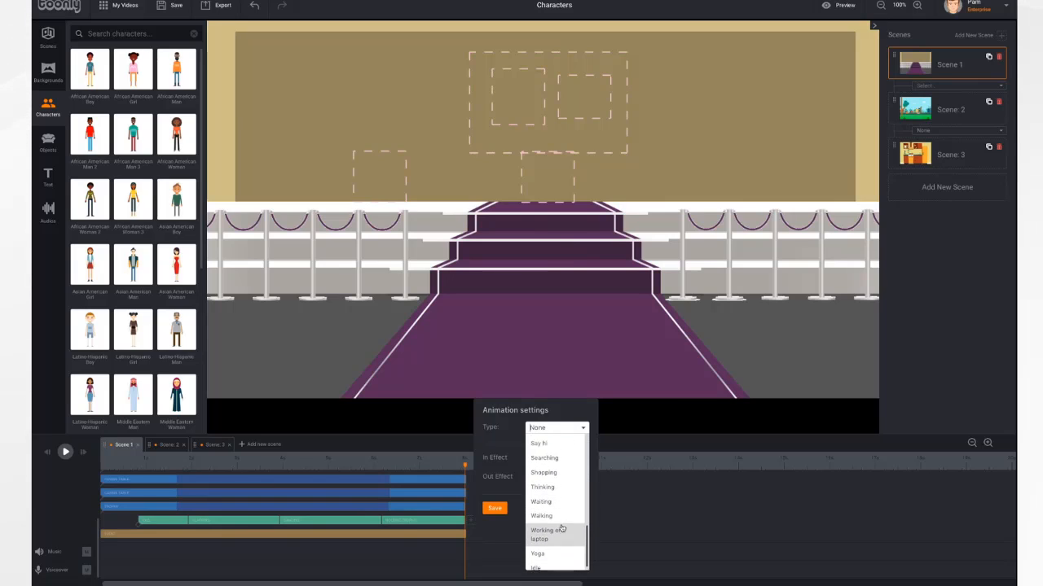
scroll(561, 528, "up", 3)
scroll(561, 529, "up", 1)
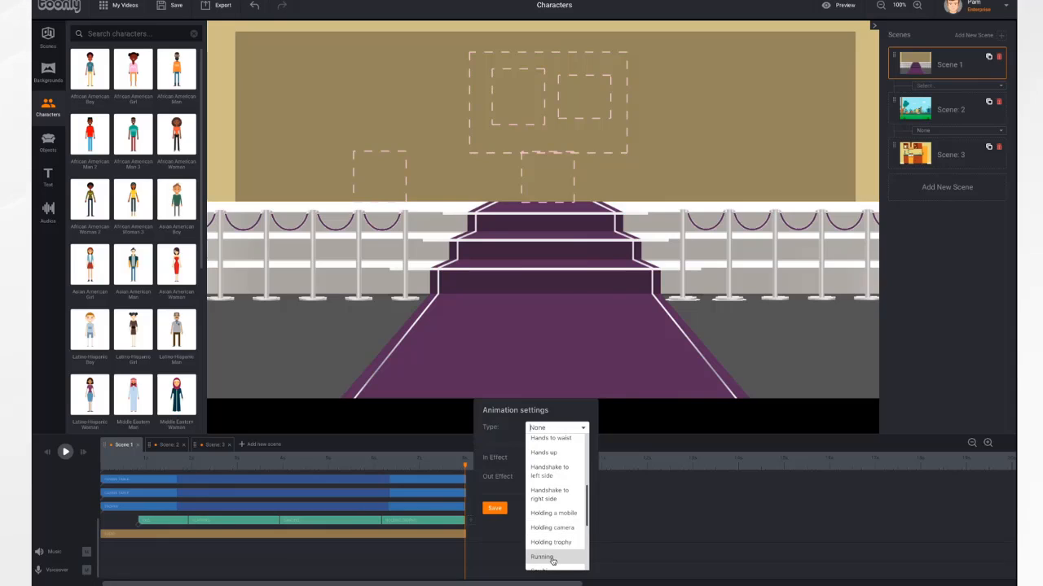
left_click(552, 557)
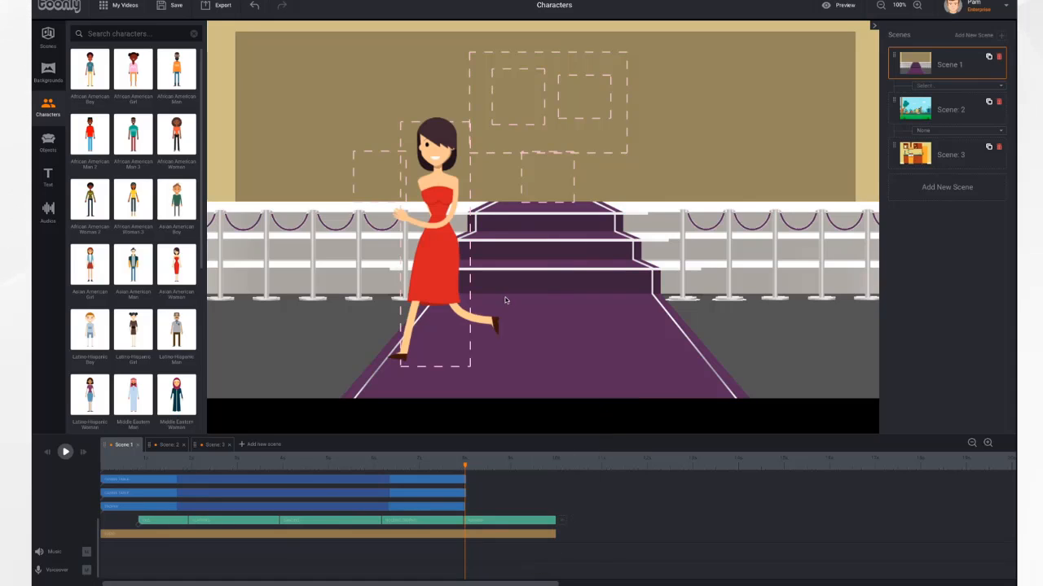
left_click(443, 235)
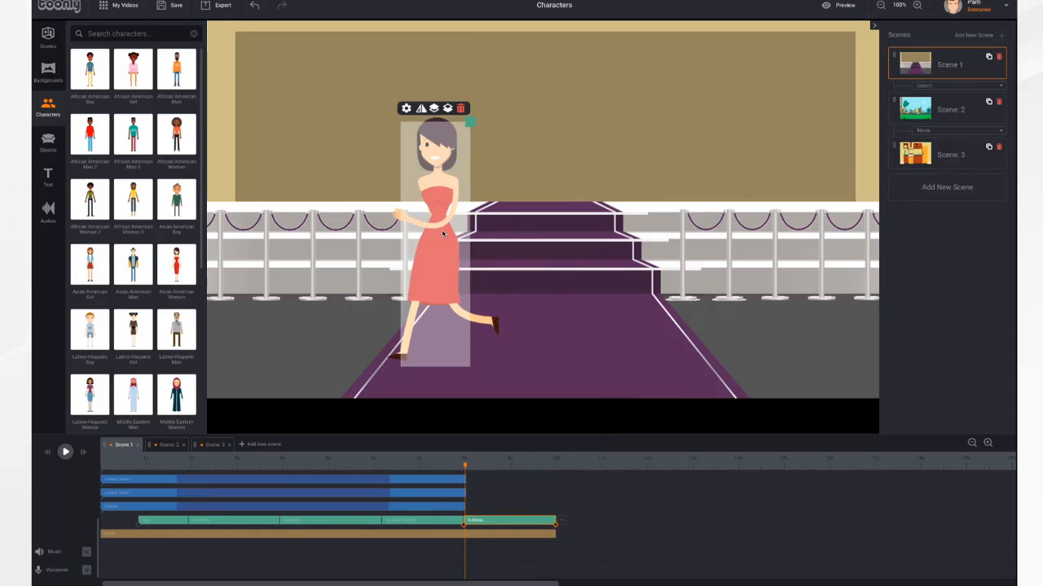
left_click(422, 109)
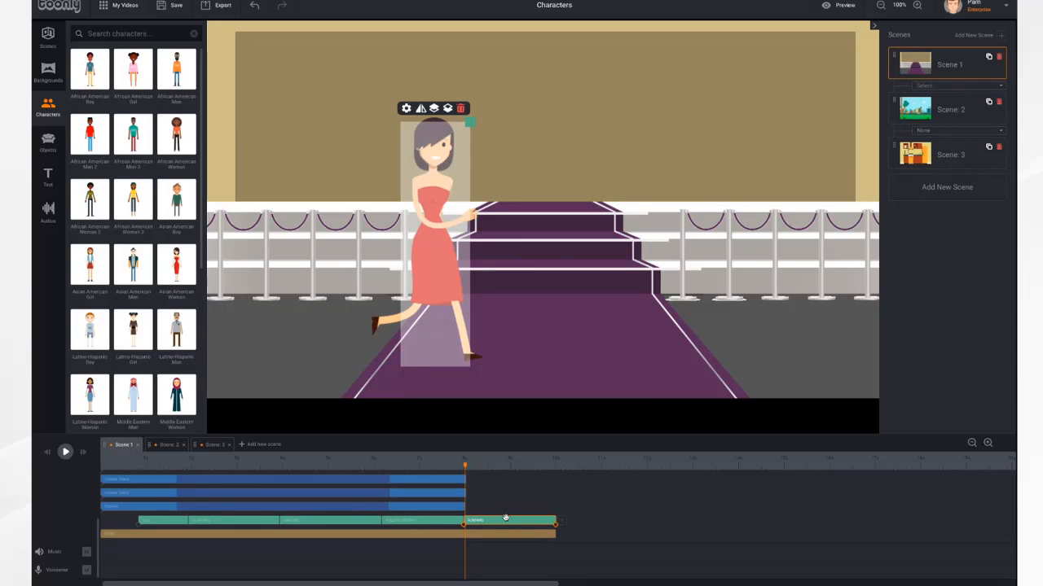
- Set the Running clip's end position just beyond the stage's right edge and play Scene 1 from the 7-second mark
left_click(554, 528)
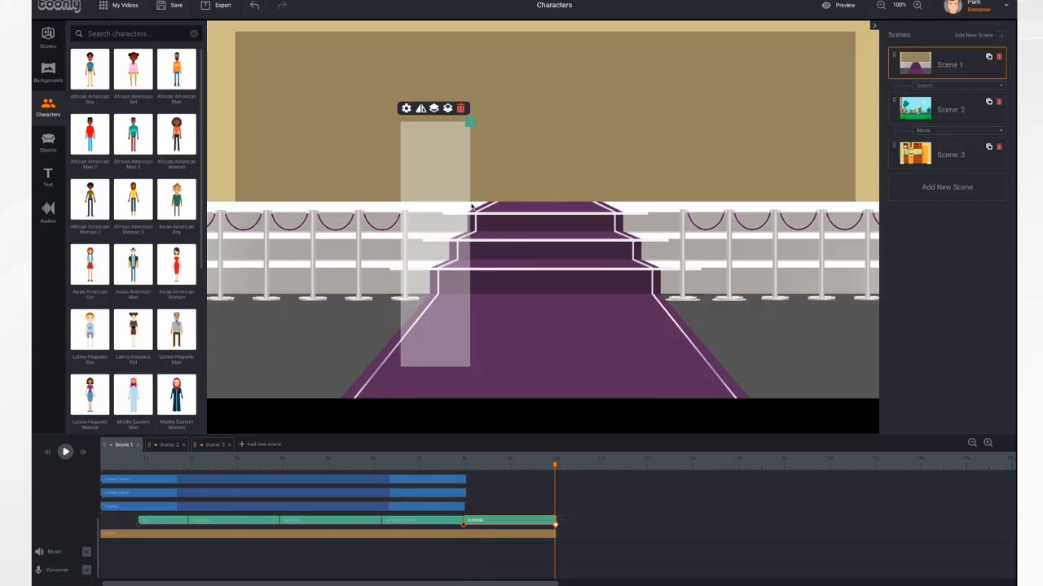
left_click_drag(425, 207, 914, 211)
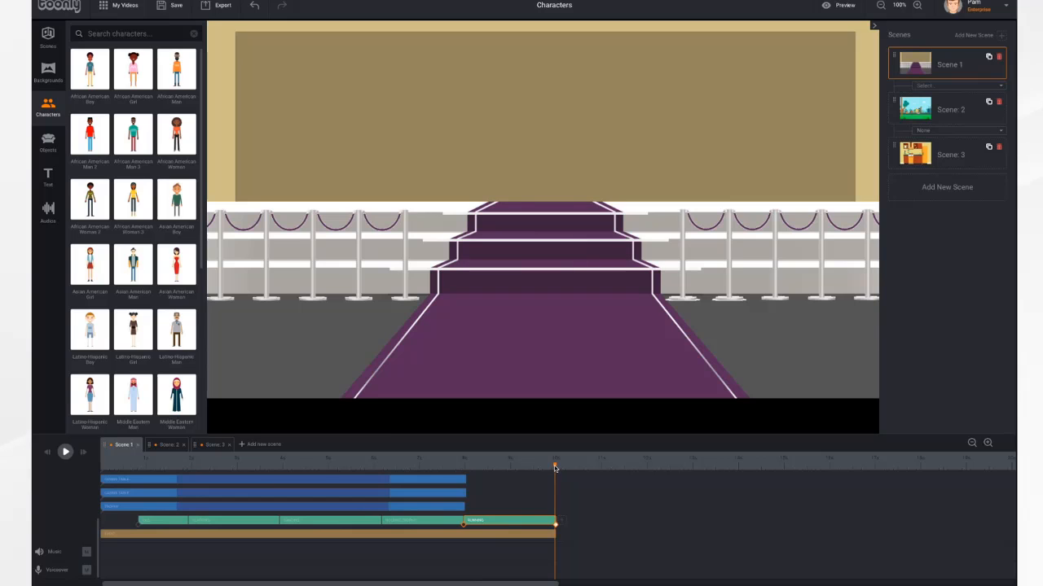
left_click_drag(554, 467, 418, 467)
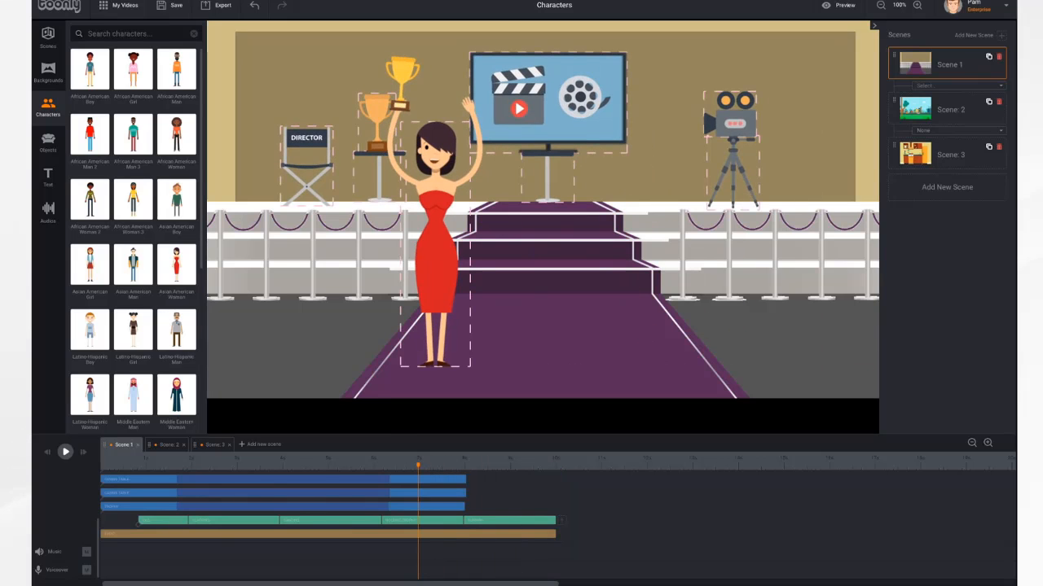
left_click(65, 454)
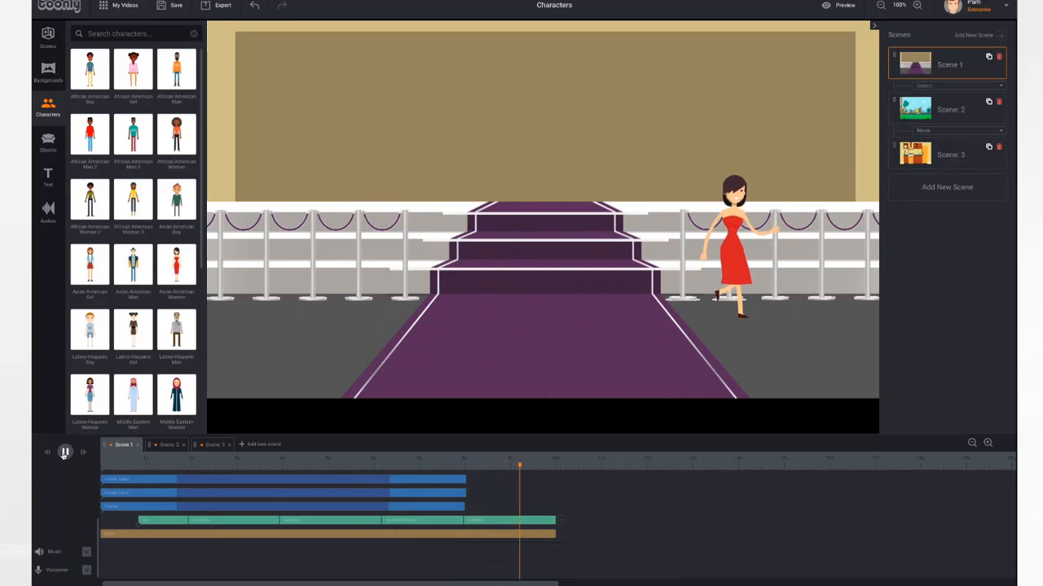
- Set the Running clip's out effect to Instant and replay the end of Scene 1 from just before 8 seconds
left_click(506, 521)
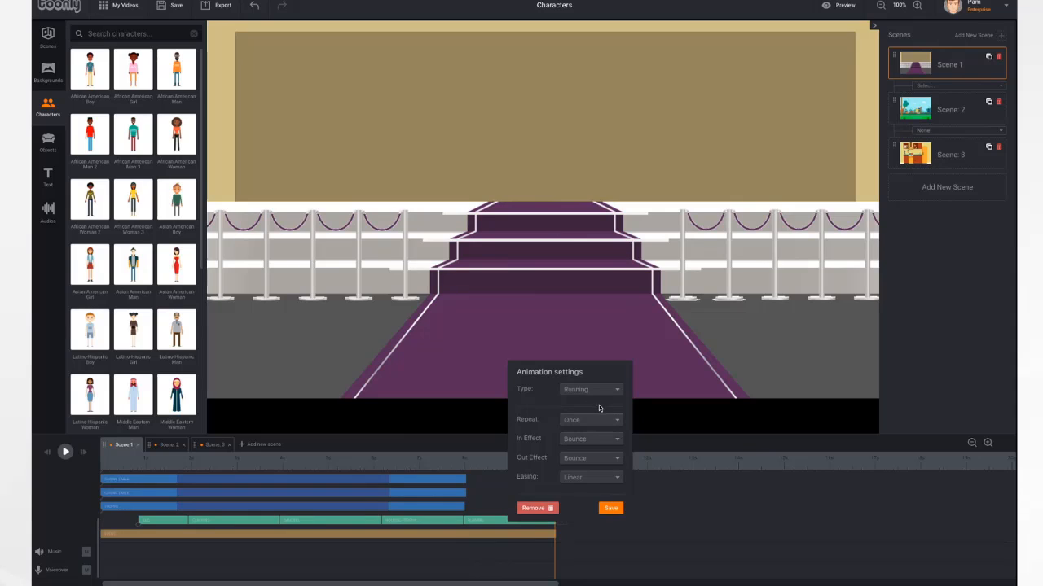
left_click(595, 460)
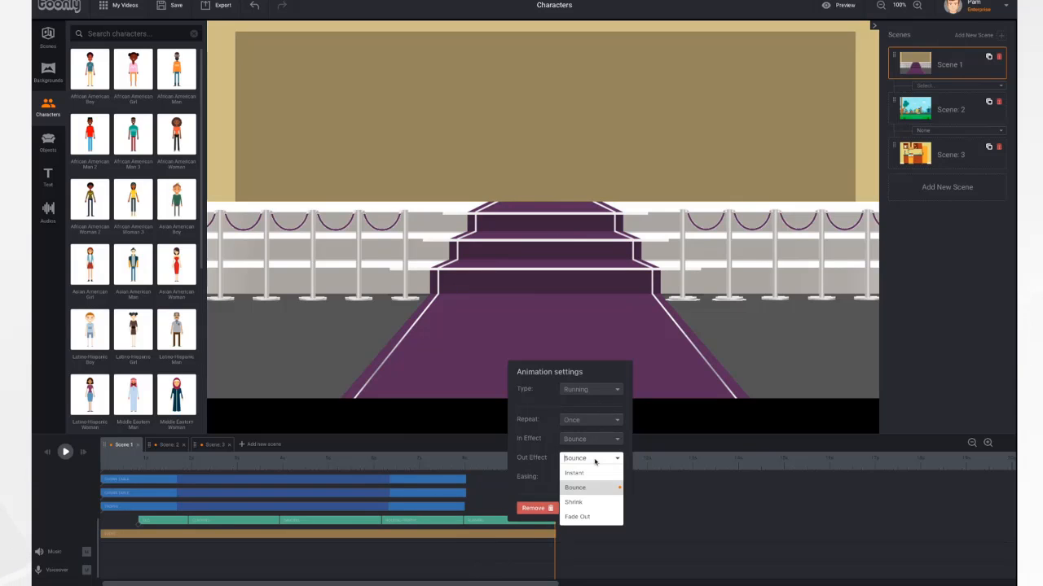
left_click(585, 474)
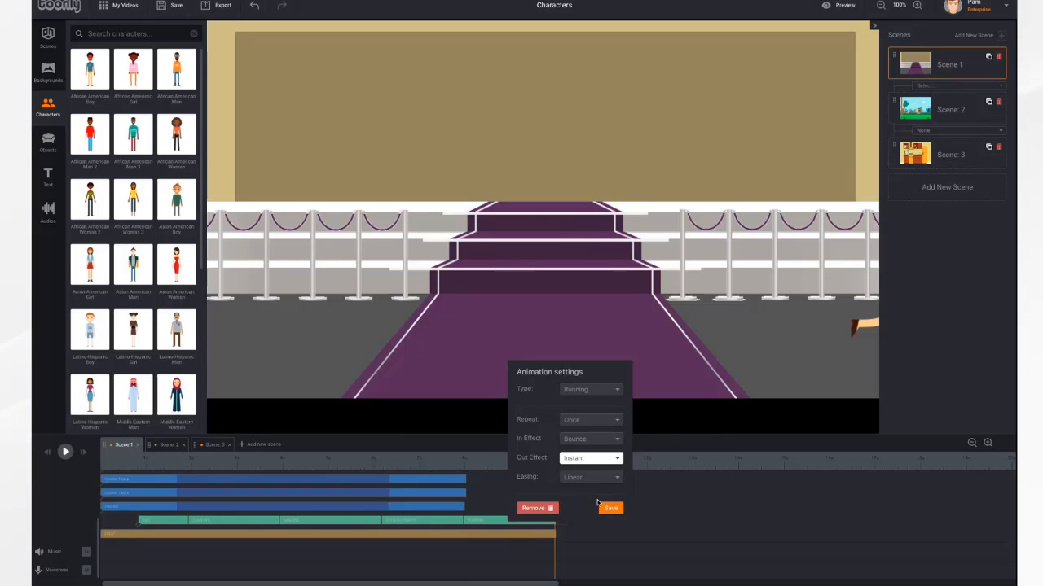
left_click(612, 509)
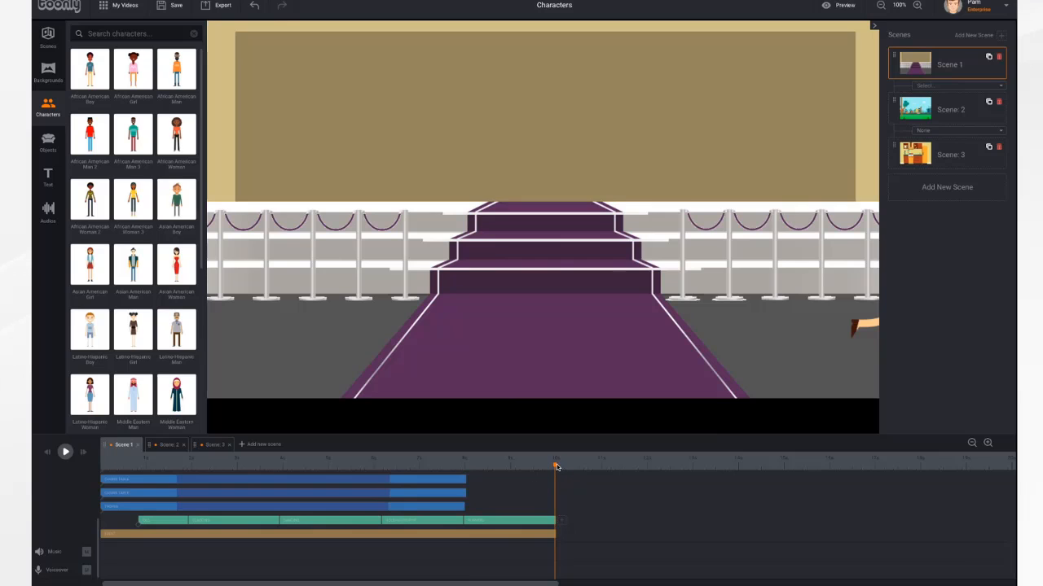
left_click_drag(554, 467, 451, 466)
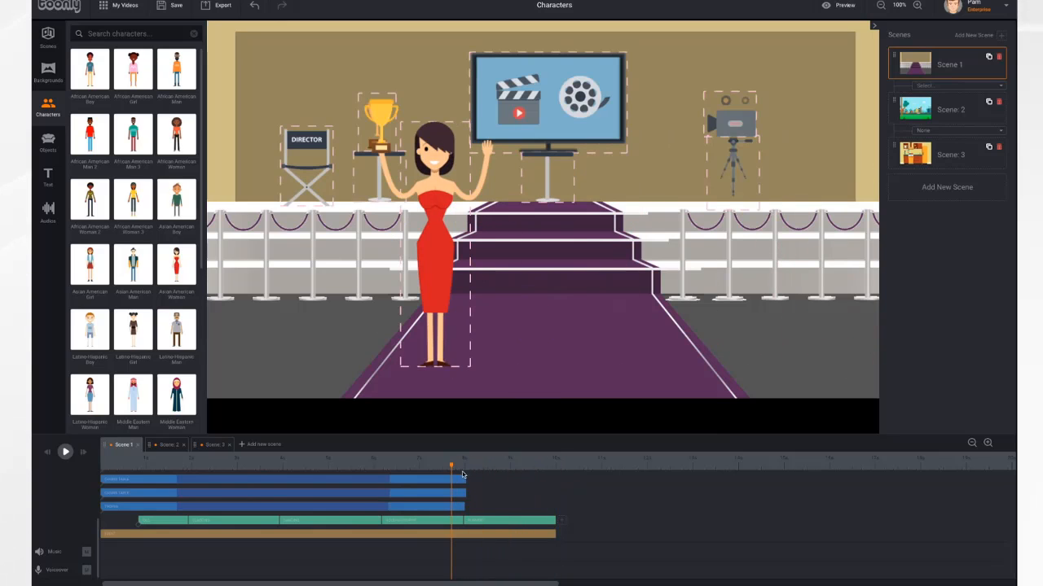
left_click(66, 453)
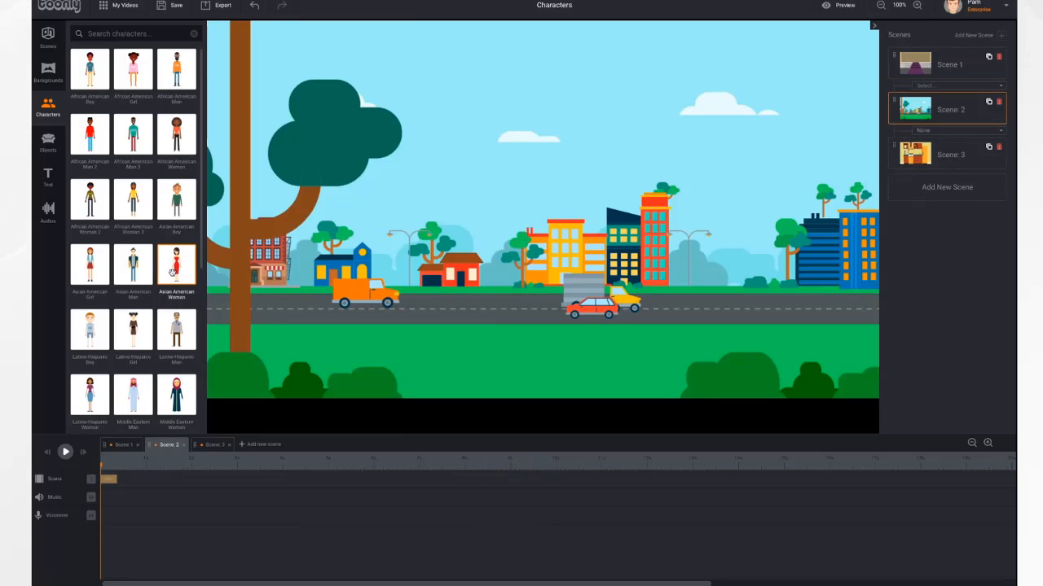
- Add the Asian American Woman to Scene 2 in front of the tree trunk and set her animation type to Running
left_click_drag(171, 272, 251, 252)
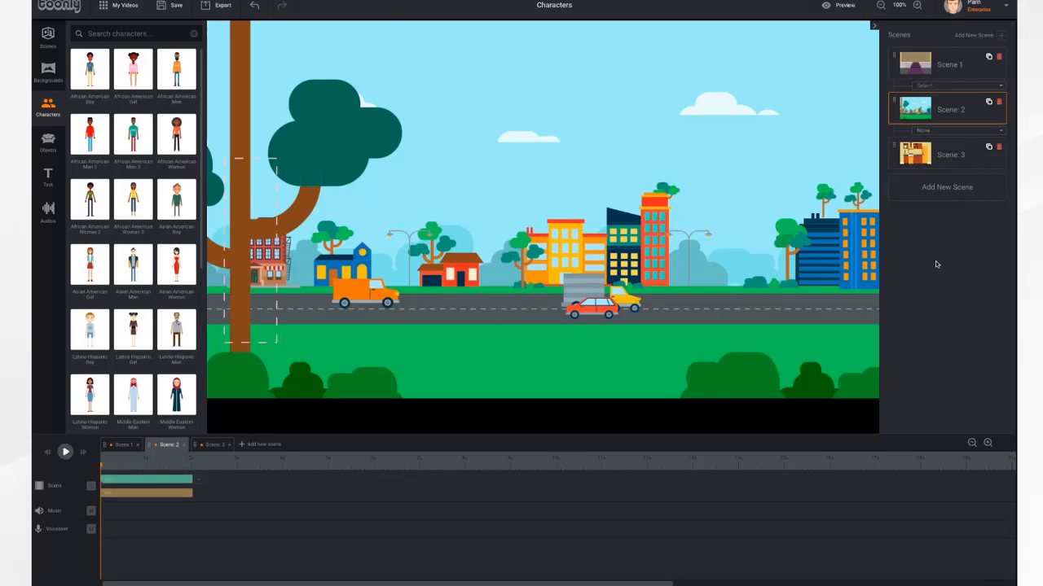
left_click(242, 255)
mouse_move(243, 255)
left_mouse_down()
mouse_move(235, 263)
mouse_move(245, 262)
left_mouse_up()
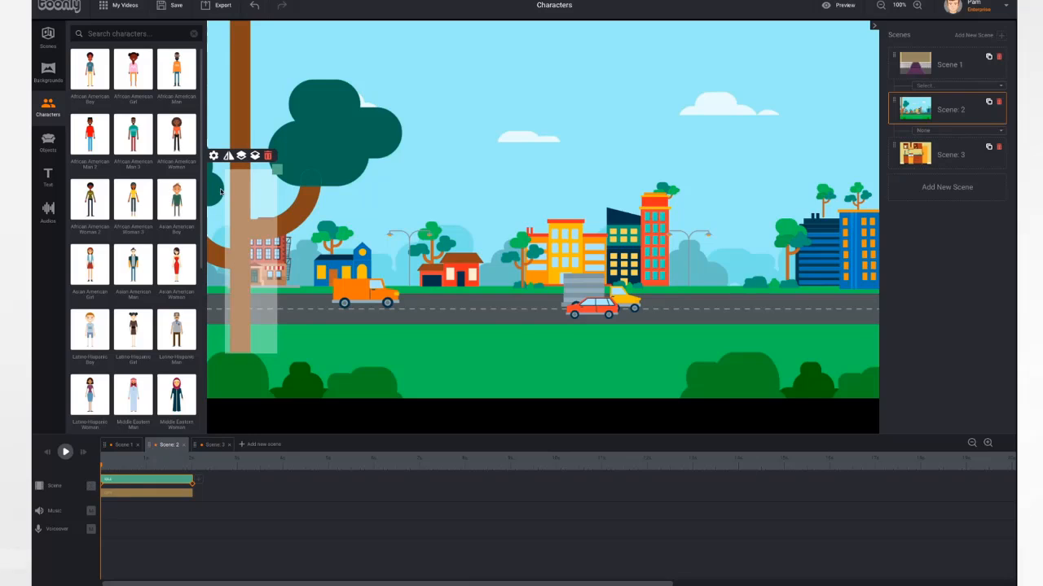
left_click(214, 156)
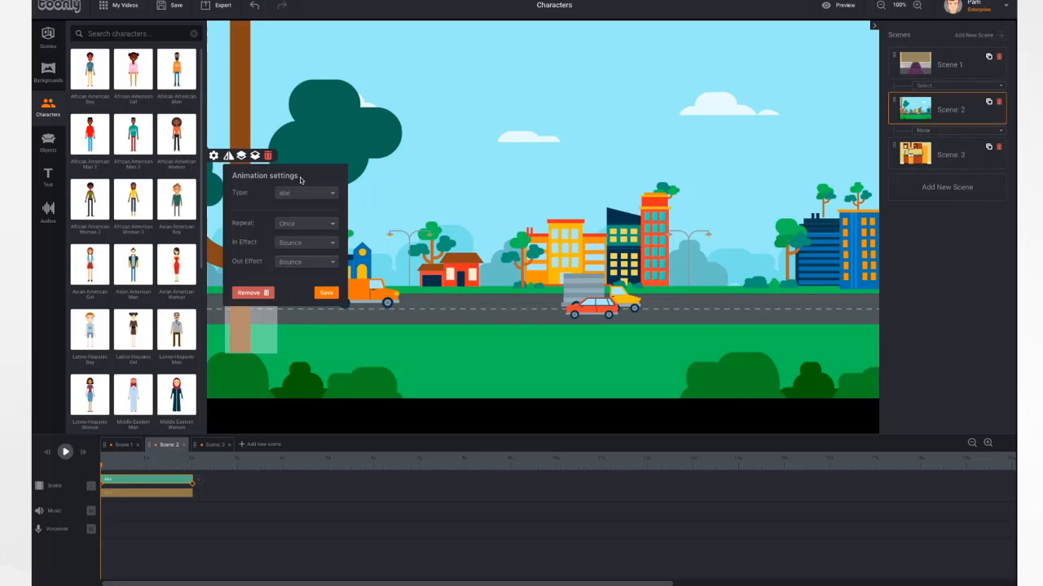
left_click(317, 195)
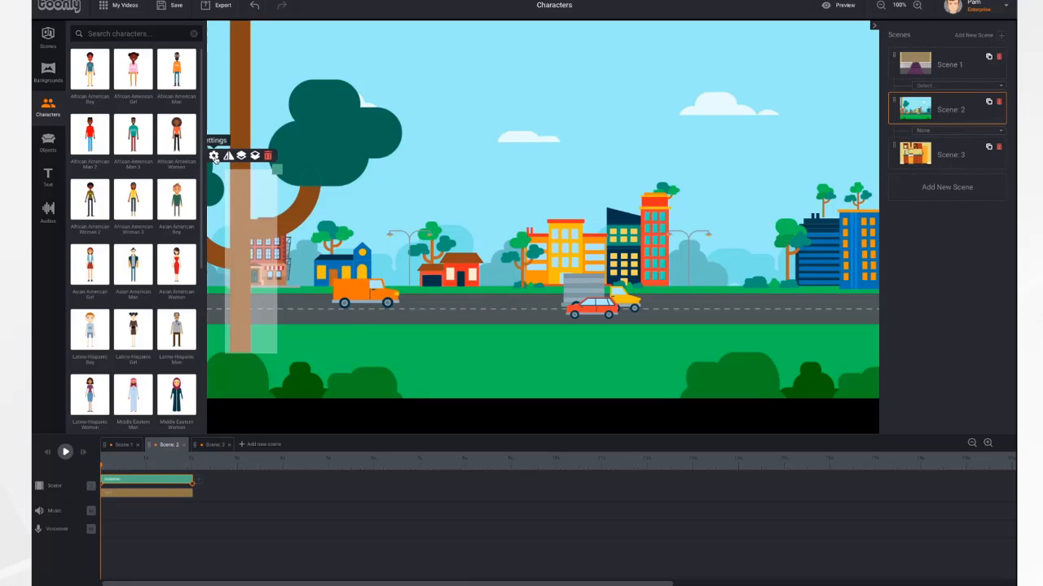
- Set both the in effect and the out effect of the woman's Running clip in Scene 2 to Instant
left_click(215, 157)
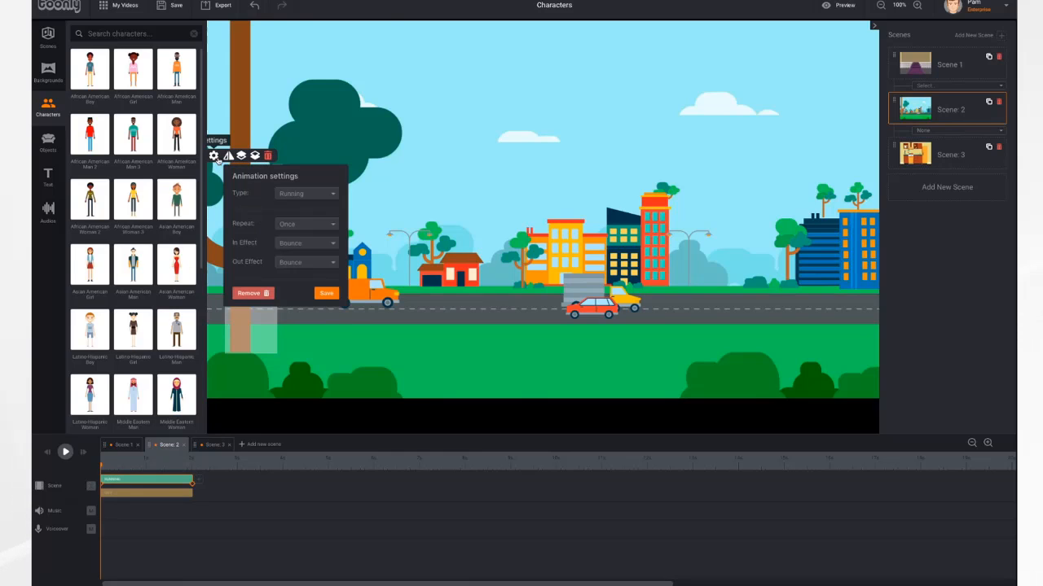
left_click(317, 243)
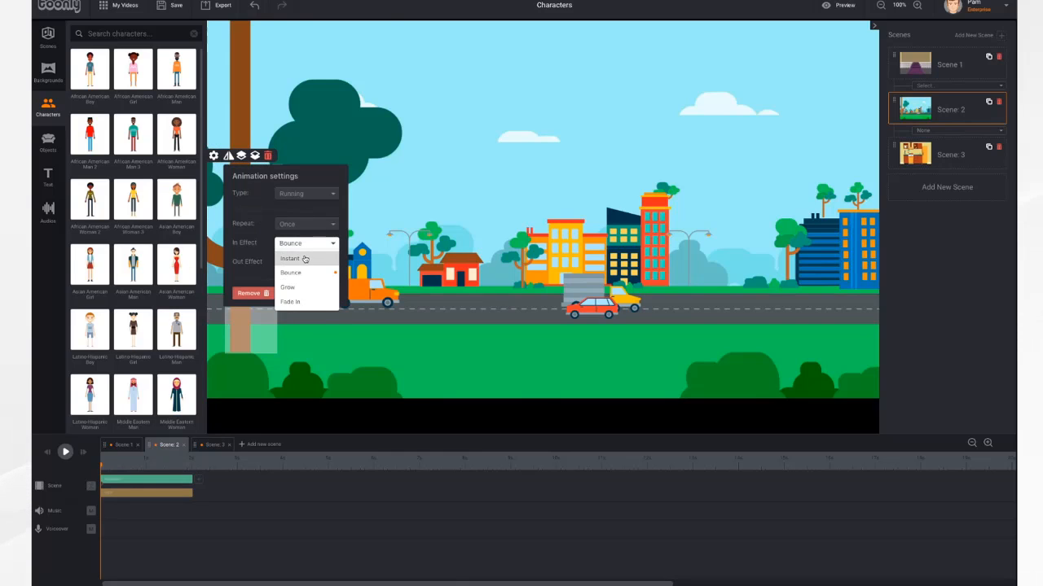
left_click(304, 259)
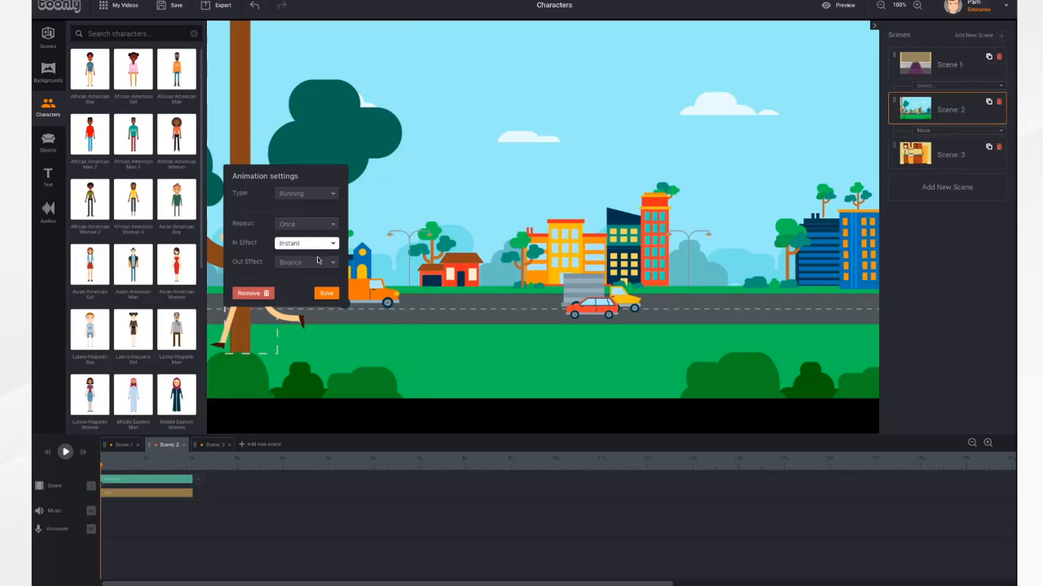
left_click(317, 263)
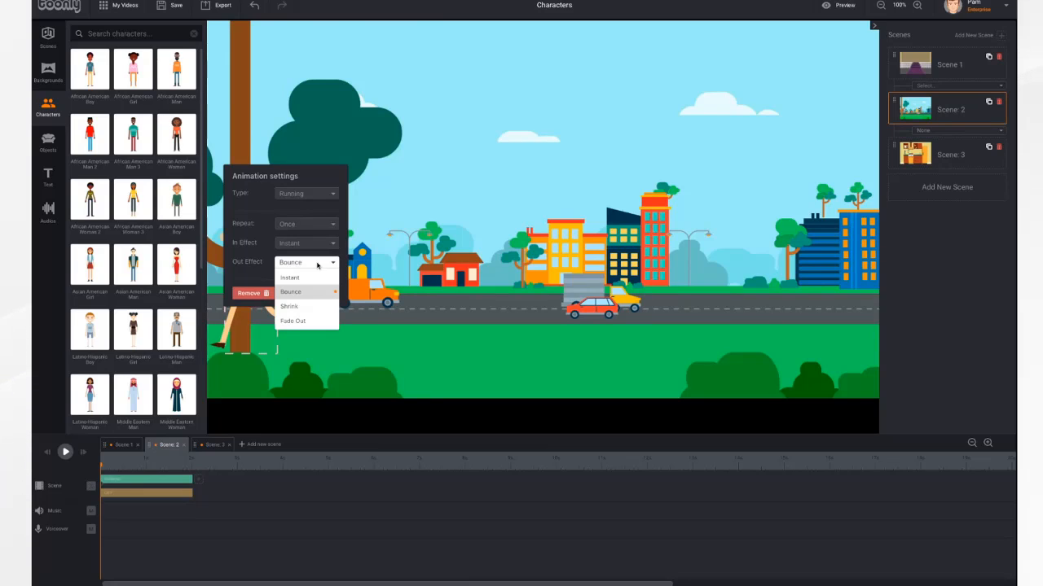
left_click(310, 279)
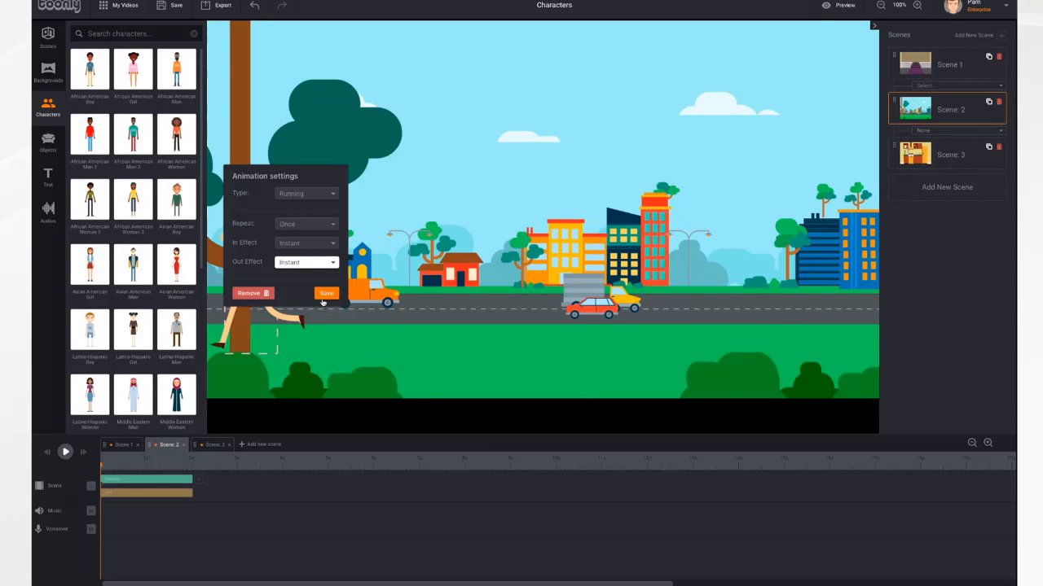
left_click(326, 293)
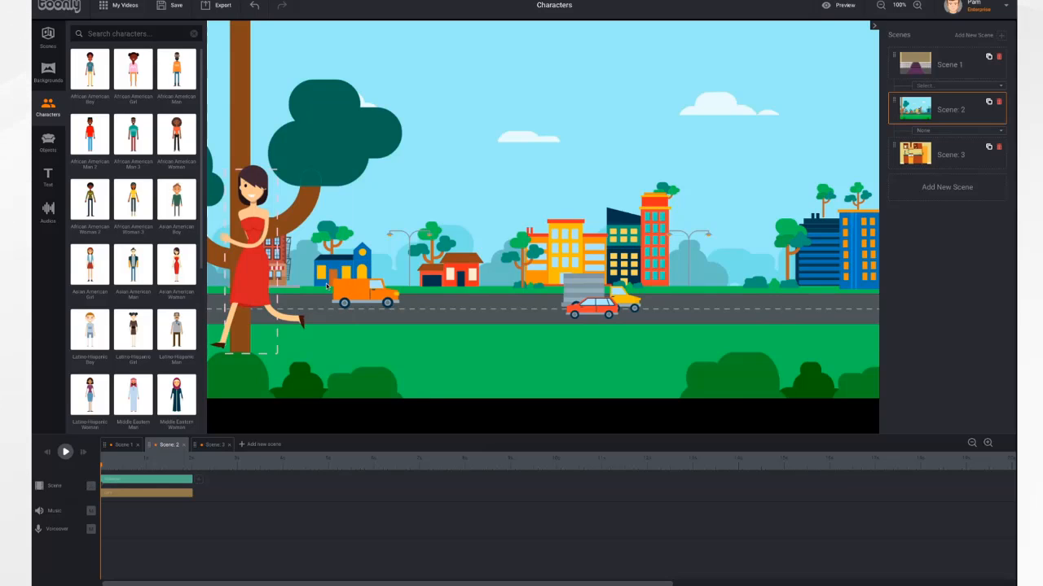
- Flip the woman in Scene 2 horizontally and extend her Running clip to about 4.5 seconds
left_click(253, 242)
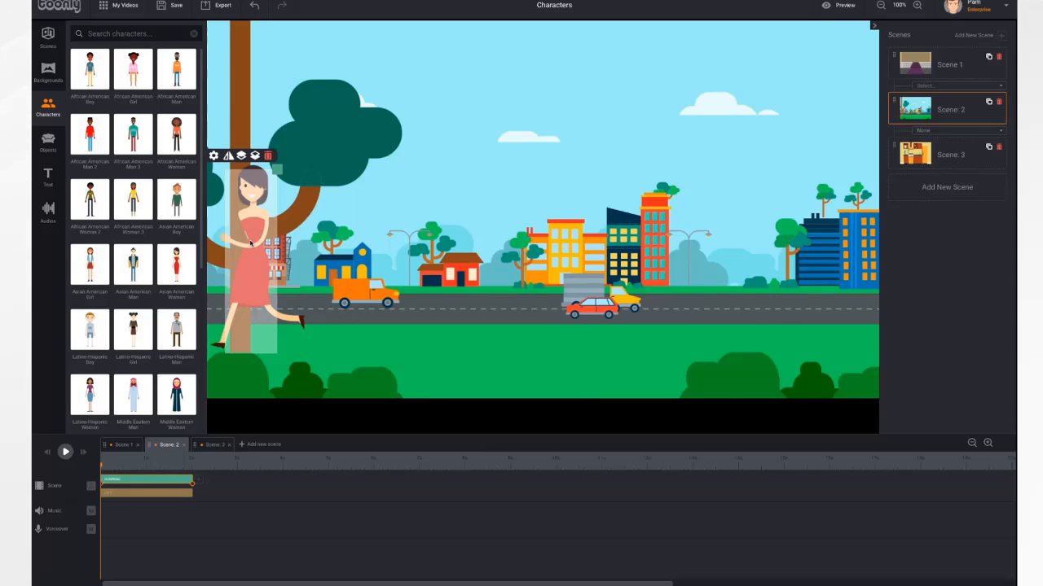
left_click(228, 156)
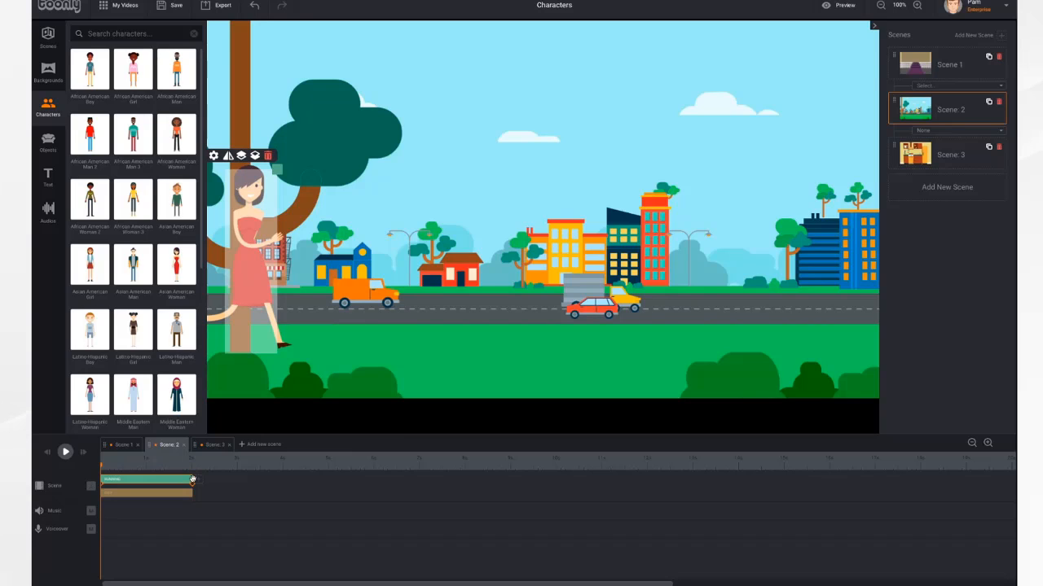
left_click_drag(191, 482, 308, 483)
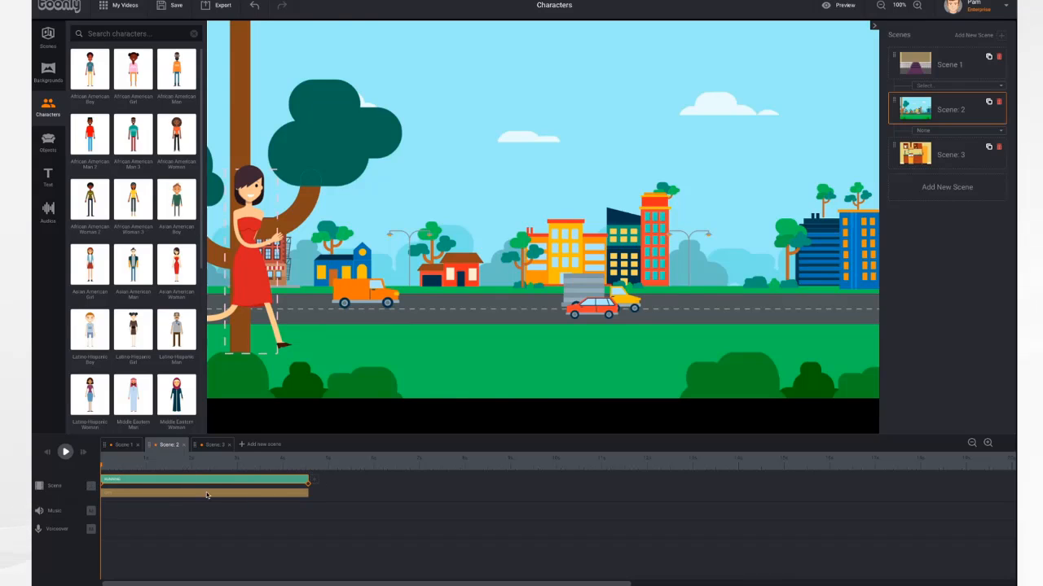
- Set the woman's end position in Scene 2 beyond the stage's right edge and play the scene from the beginning
left_click(161, 481)
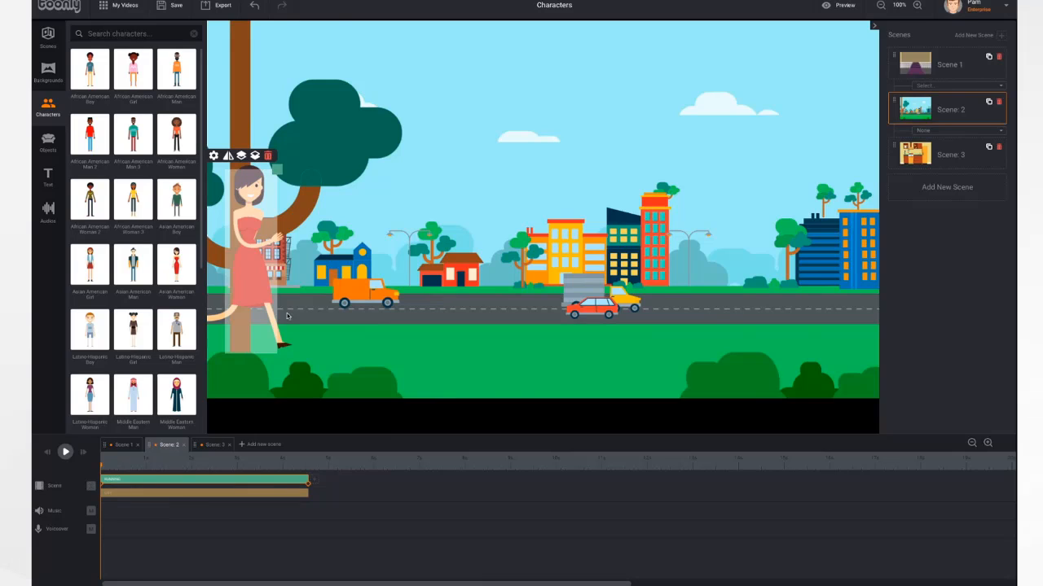
left_click(309, 486)
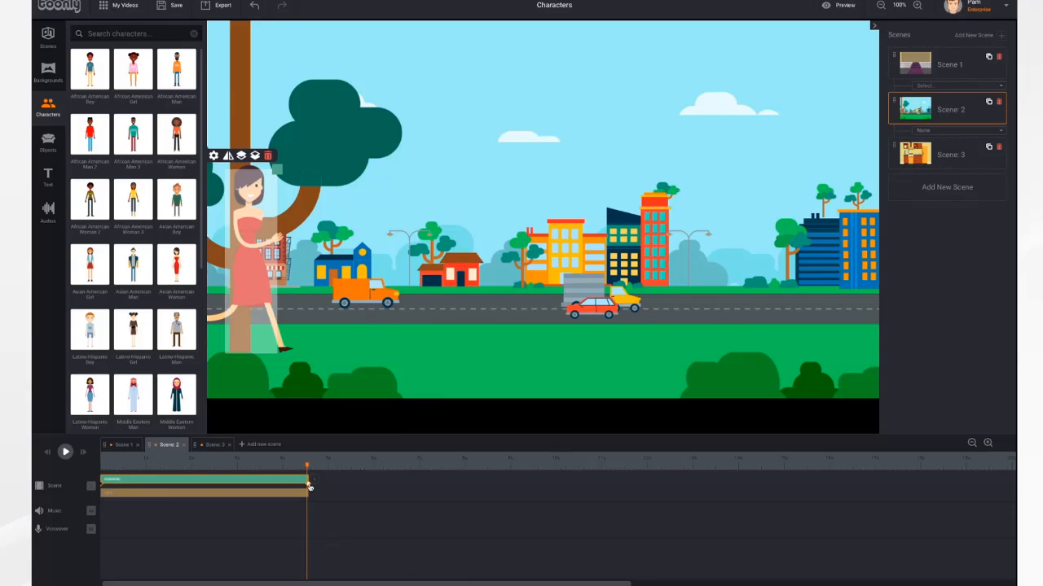
left_click_drag(277, 245, 907, 258)
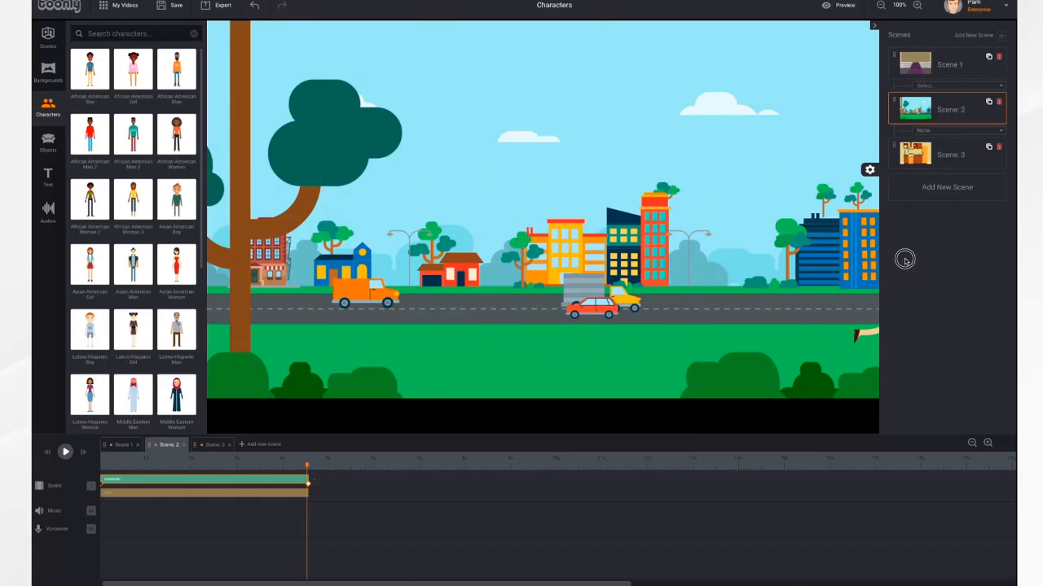
left_click(46, 454)
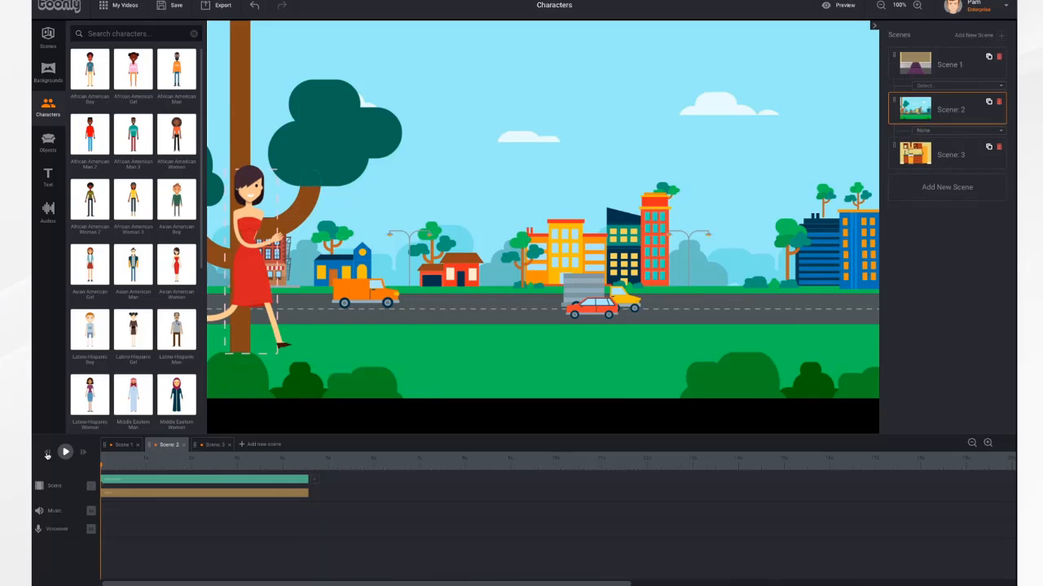
left_click(66, 452)
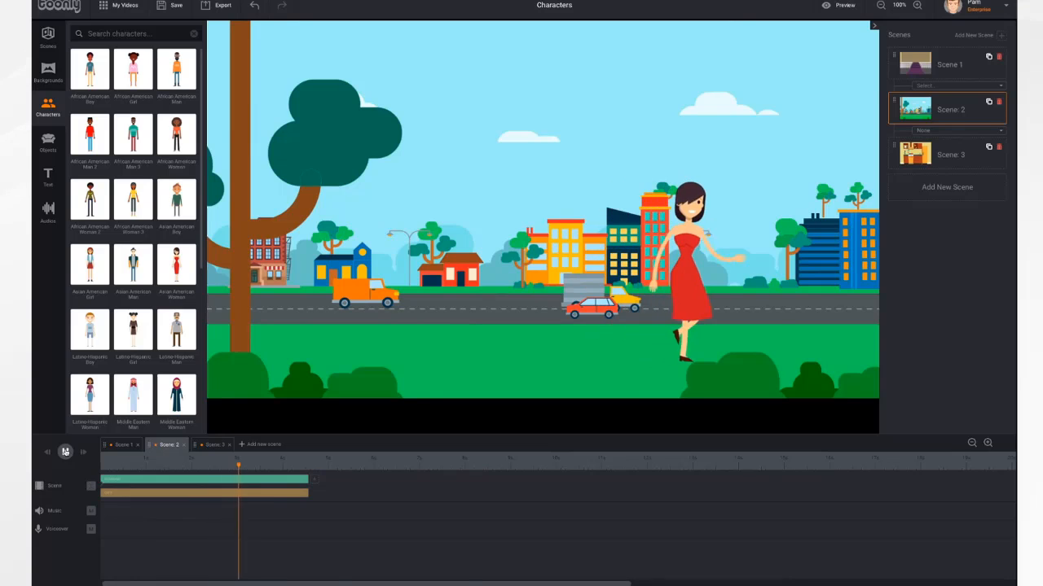
- Set the woman's Running animation in Scene 2 to repeat 3 Times and preview the result
left_click_drag(287, 466, 124, 467)
left_click(149, 483)
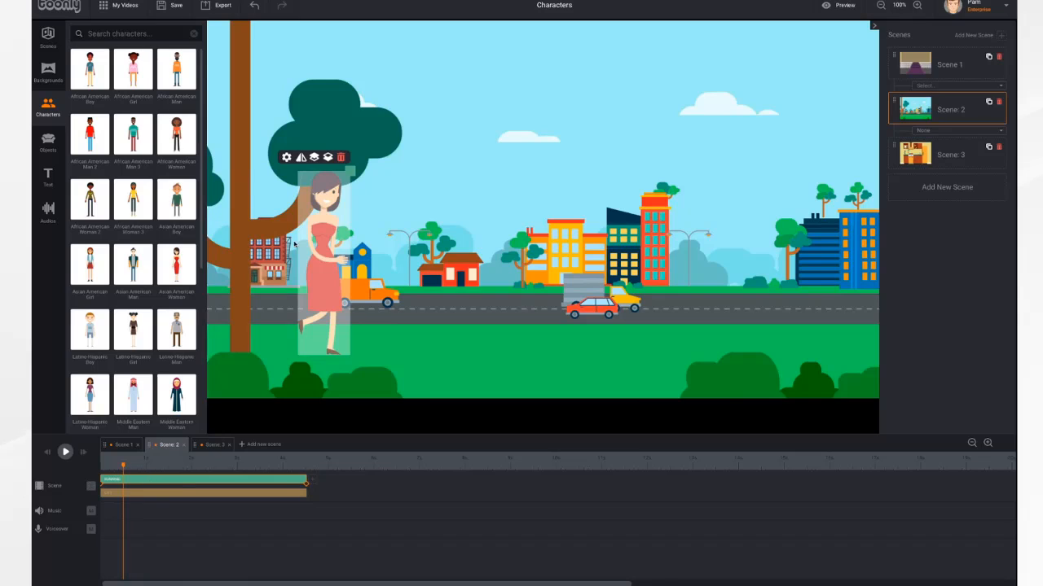
left_click(287, 158)
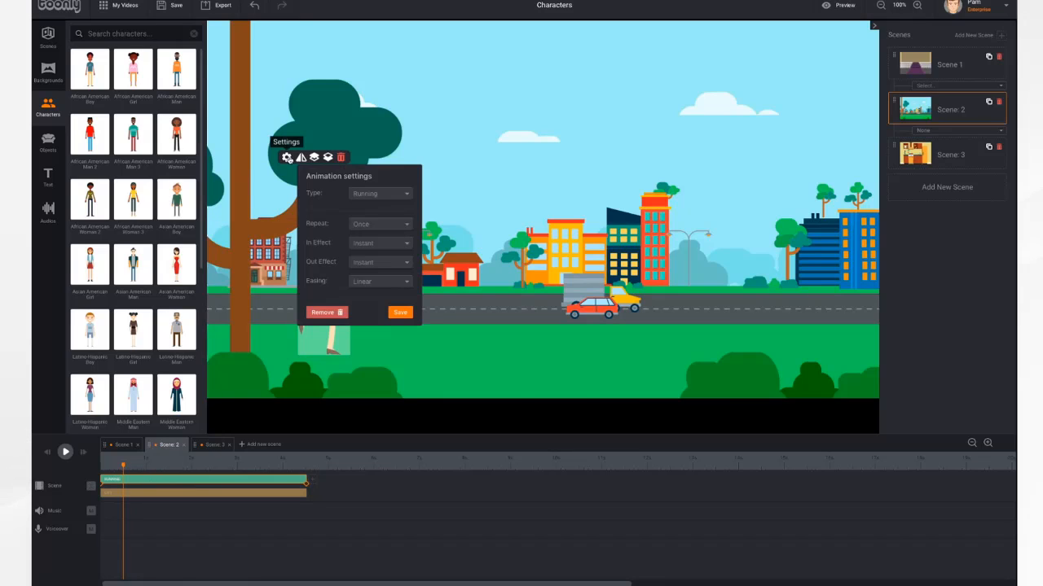
left_click(392, 225)
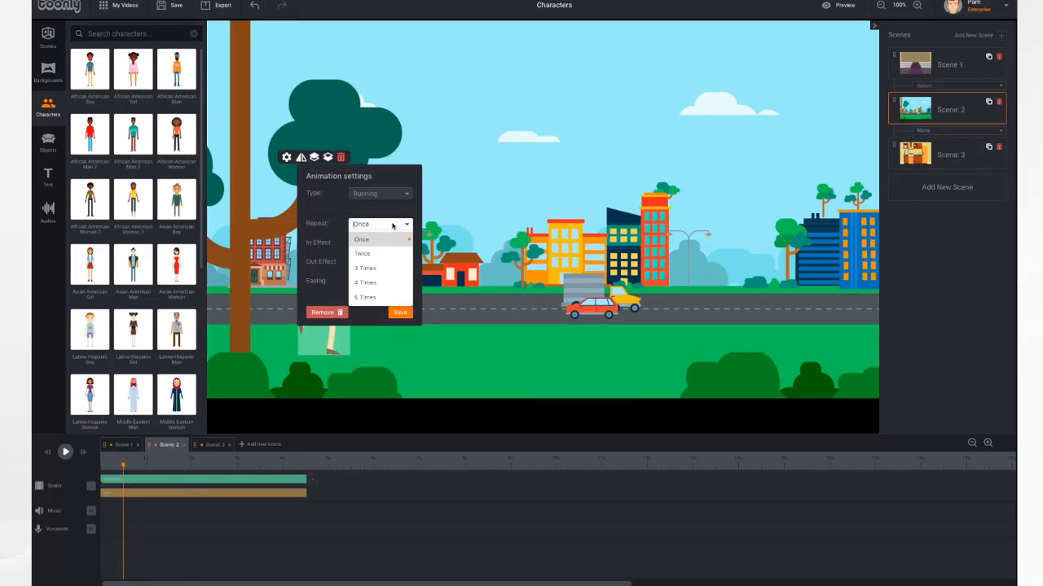
left_click(377, 269)
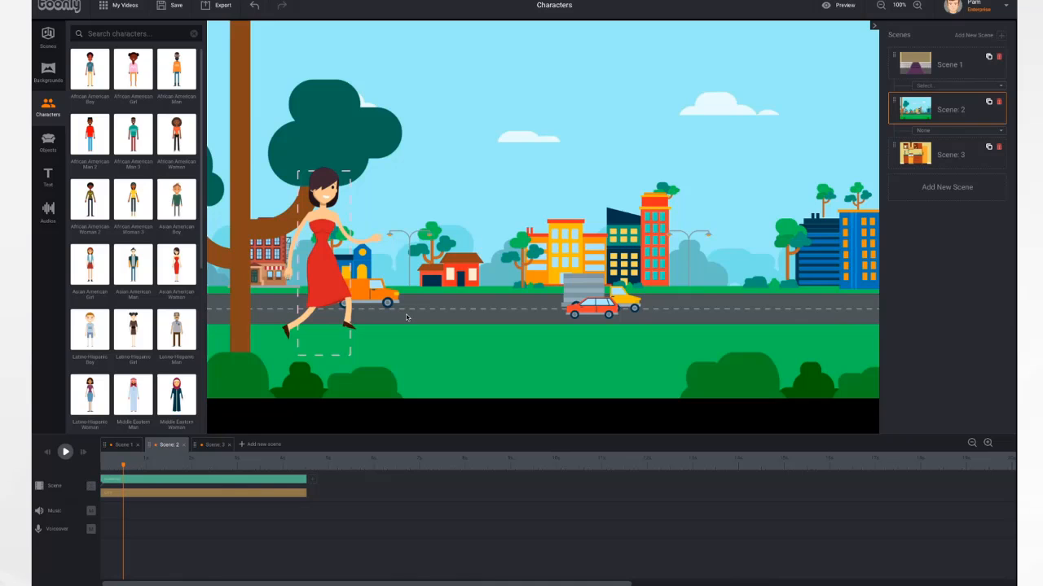
left_click(65, 452)
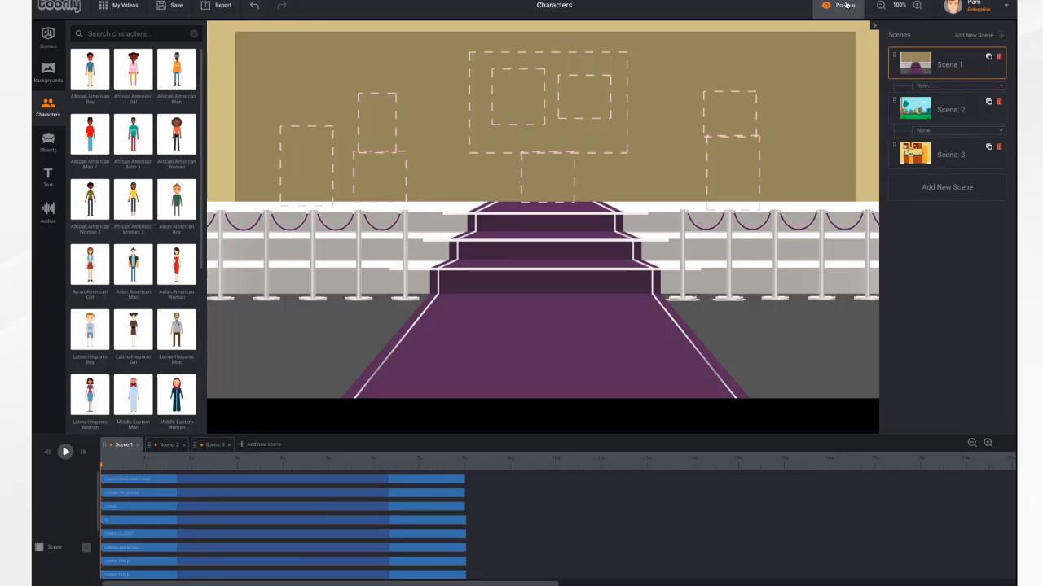
left_click(845, 5)
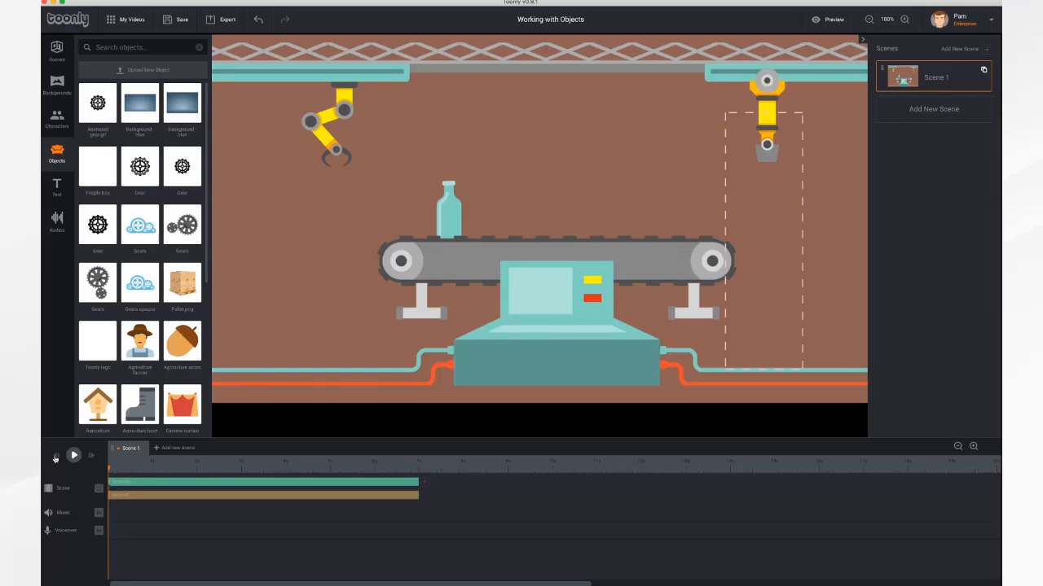
- Play the factory scene of the Working with Objects project and browse the object library
left_click(73, 455)
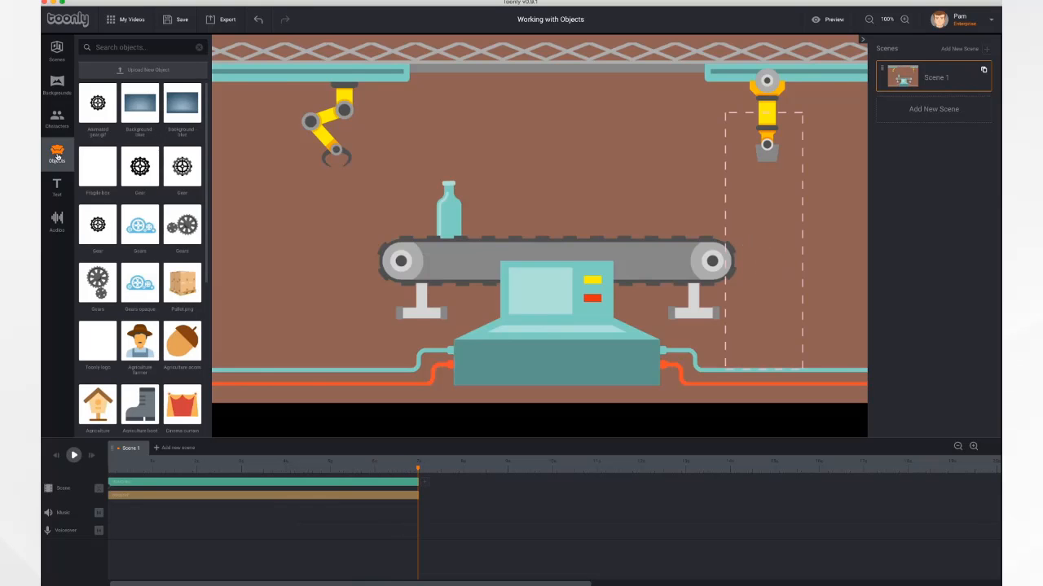
scroll(140, 261, "down", 1)
scroll(145, 272, "down", 10)
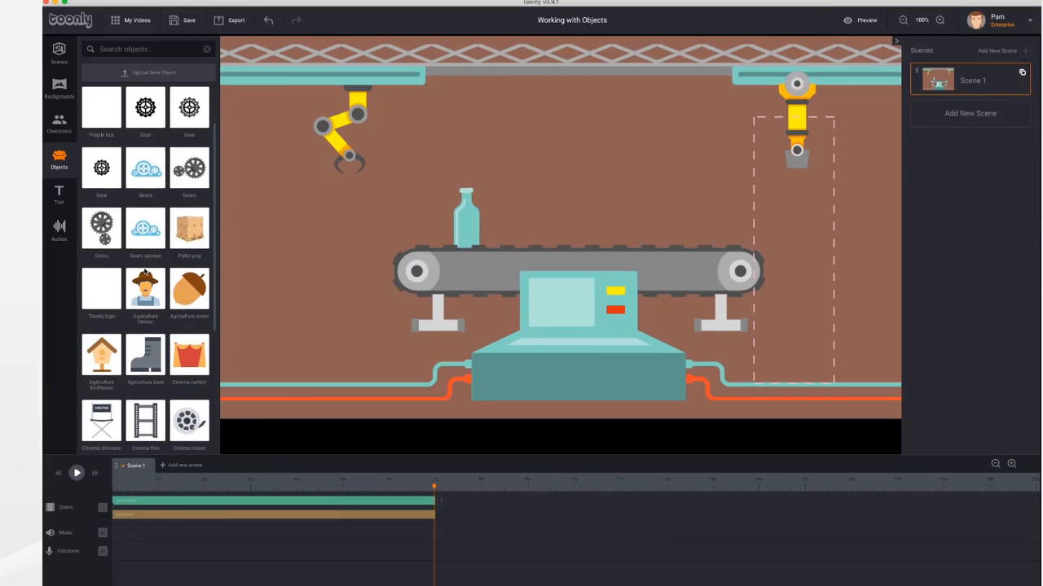
scroll(143, 270, "down", 10)
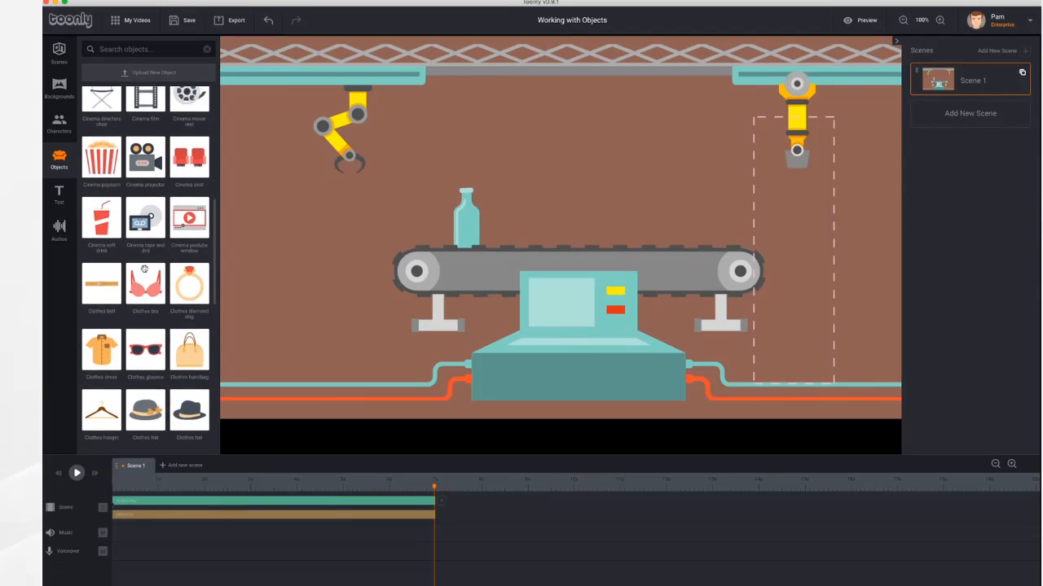
scroll(144, 266, "down", 1)
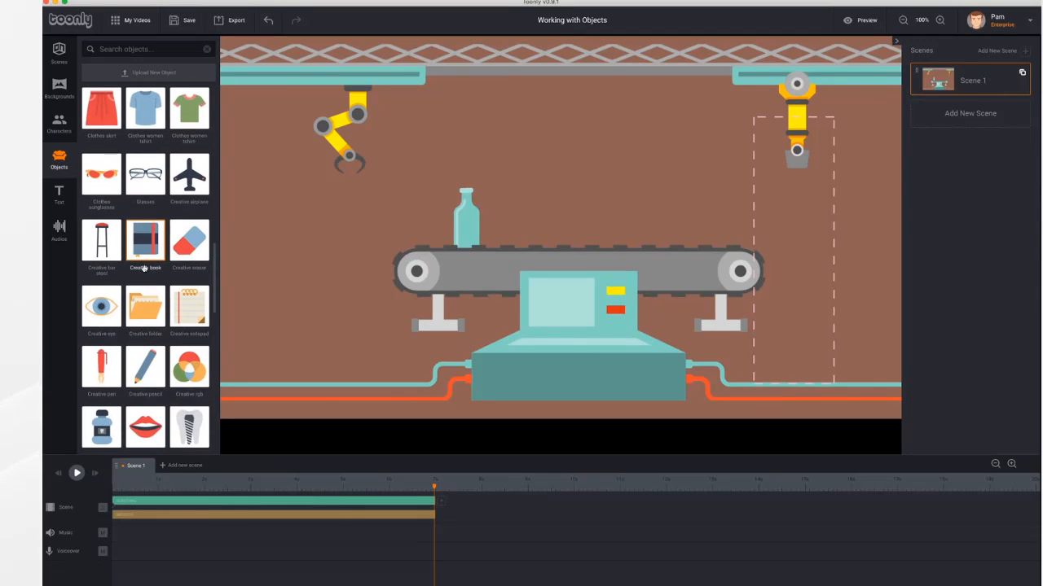
- Search the object library for "fragile" and place the Fragile box at 1 second on the conveyor belt beside the bottle
left_click(149, 49)
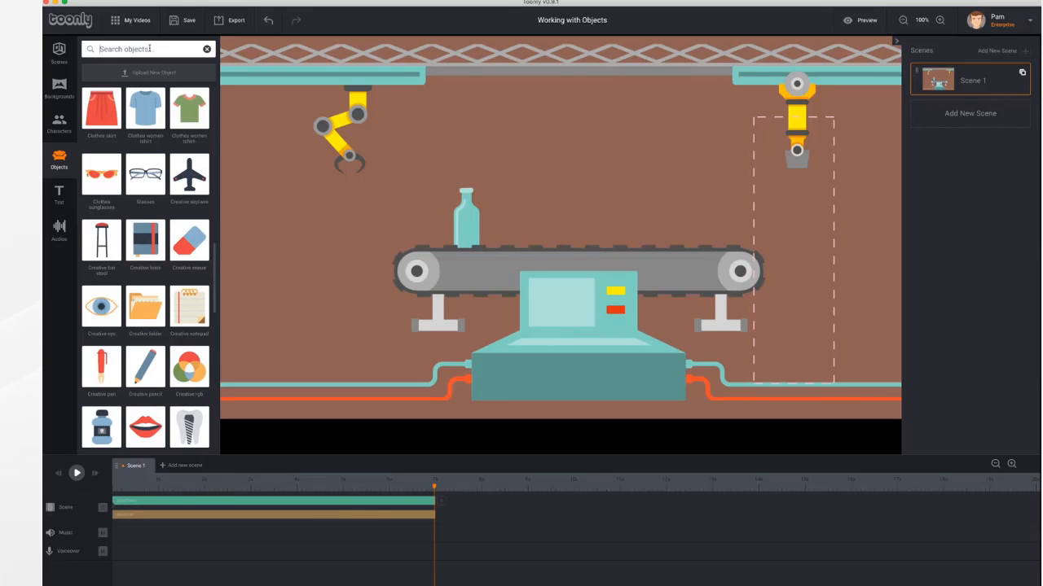
type("fragile")
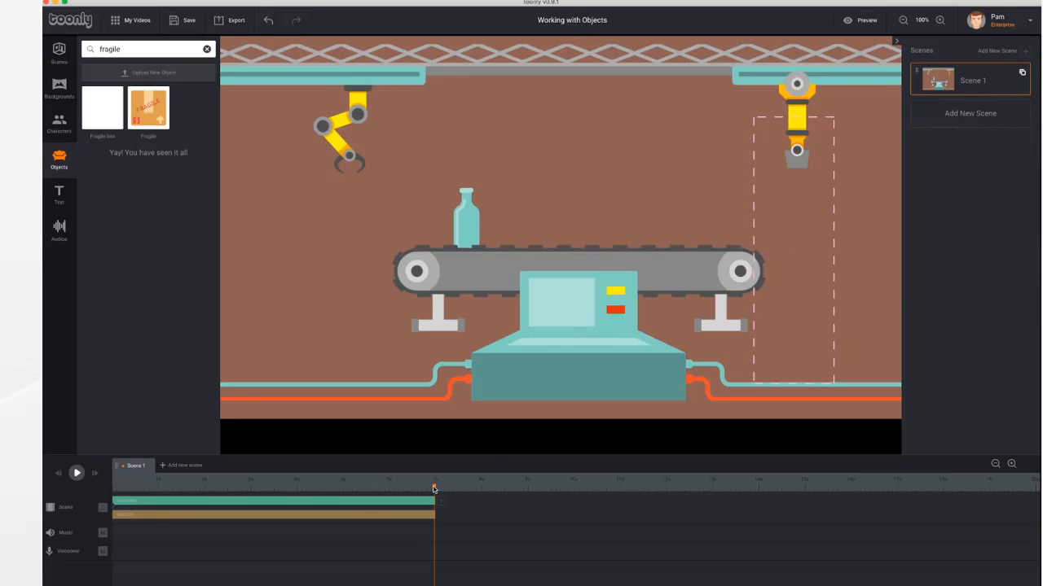
left_click_drag(433, 488, 160, 482)
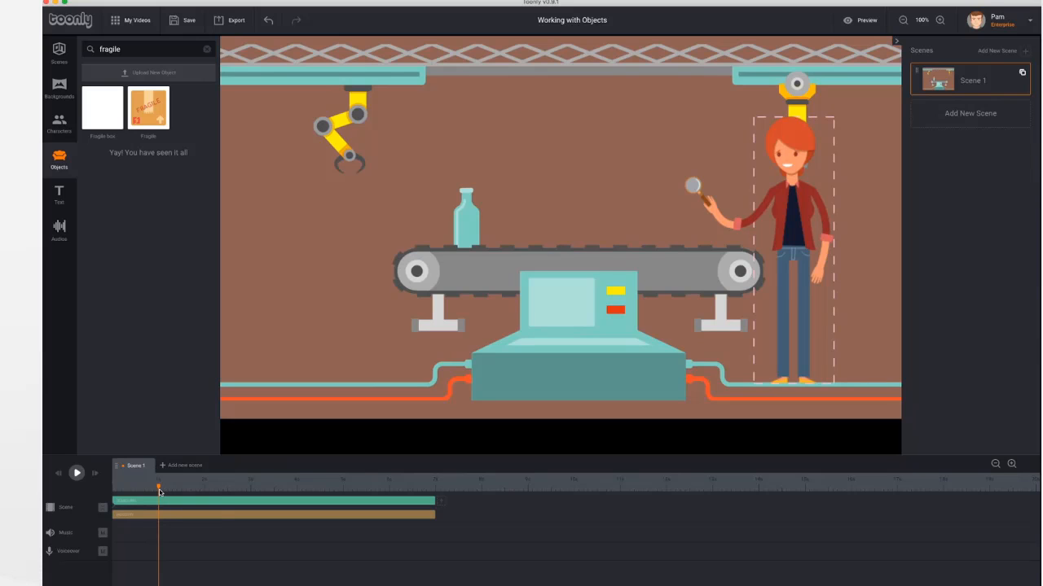
left_click_drag(148, 110, 508, 214)
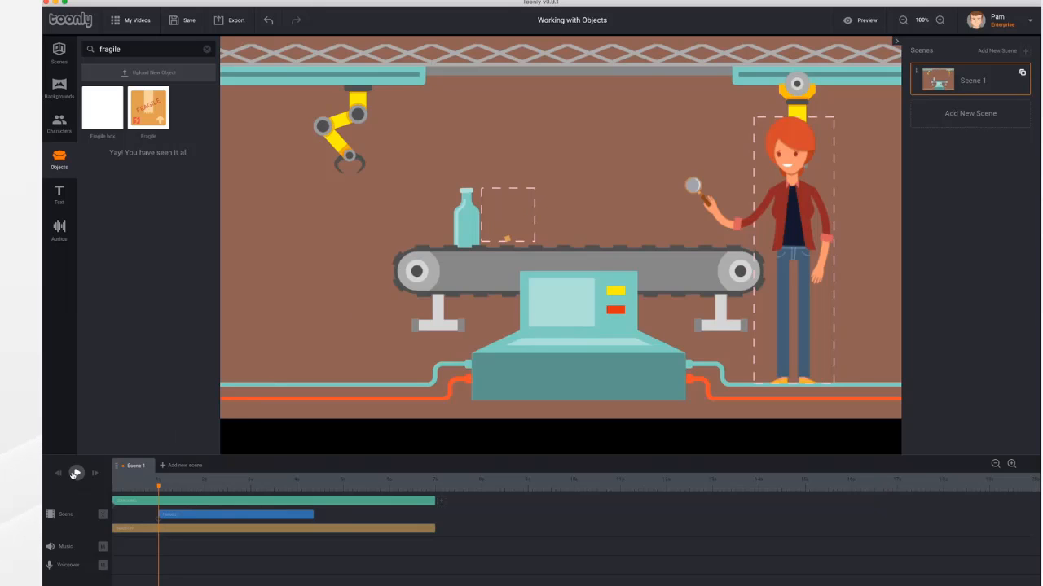
- Play the scene and extend the Fragile box's clip to the scene's end at 7 seconds
left_click(75, 474)
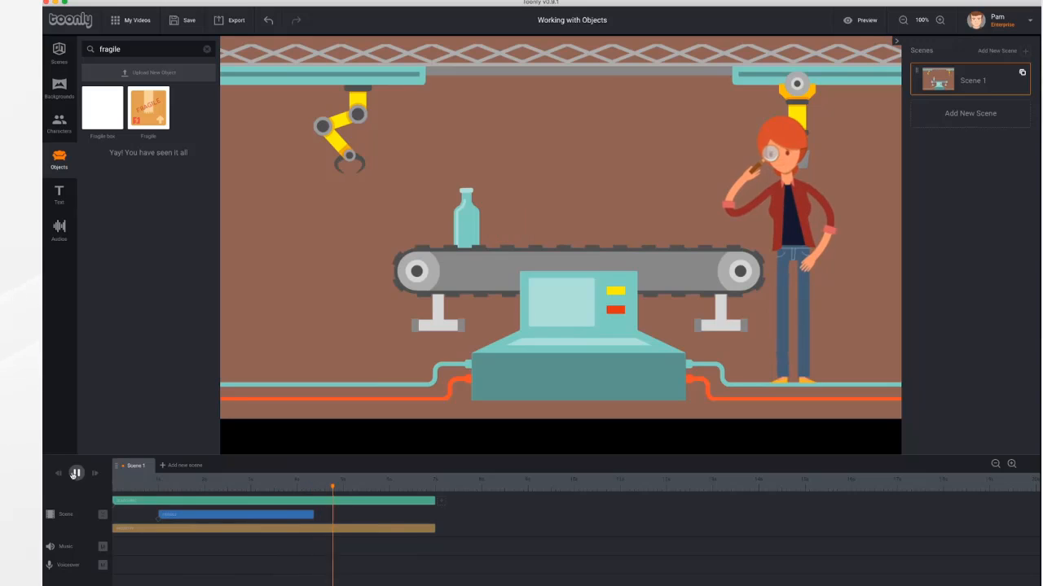
left_click(75, 474)
left_click_drag(314, 514, 435, 523)
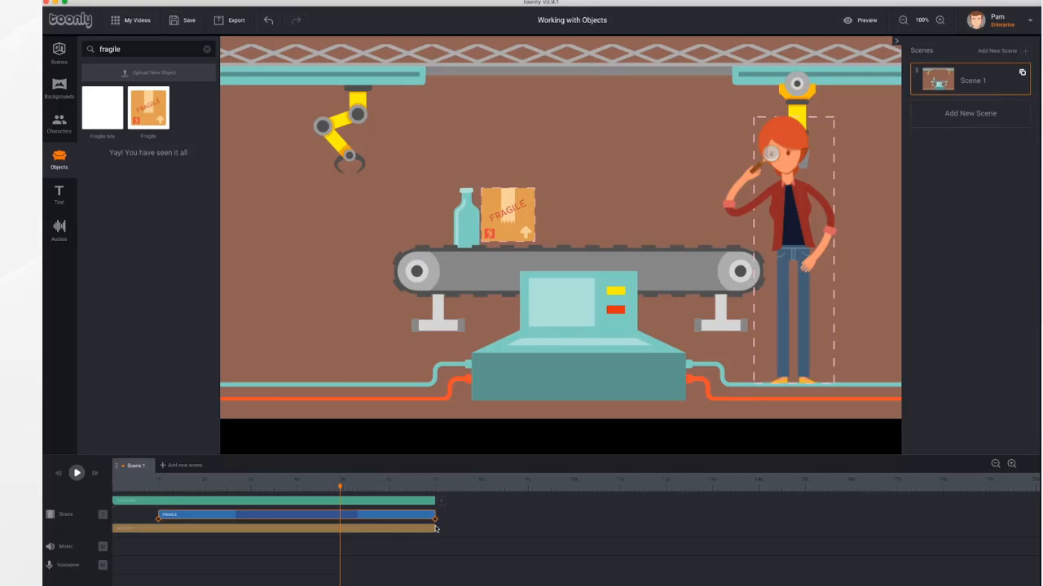
- Shift the Fragile box's start position slightly right and down on the conveyor belt
left_click(513, 204)
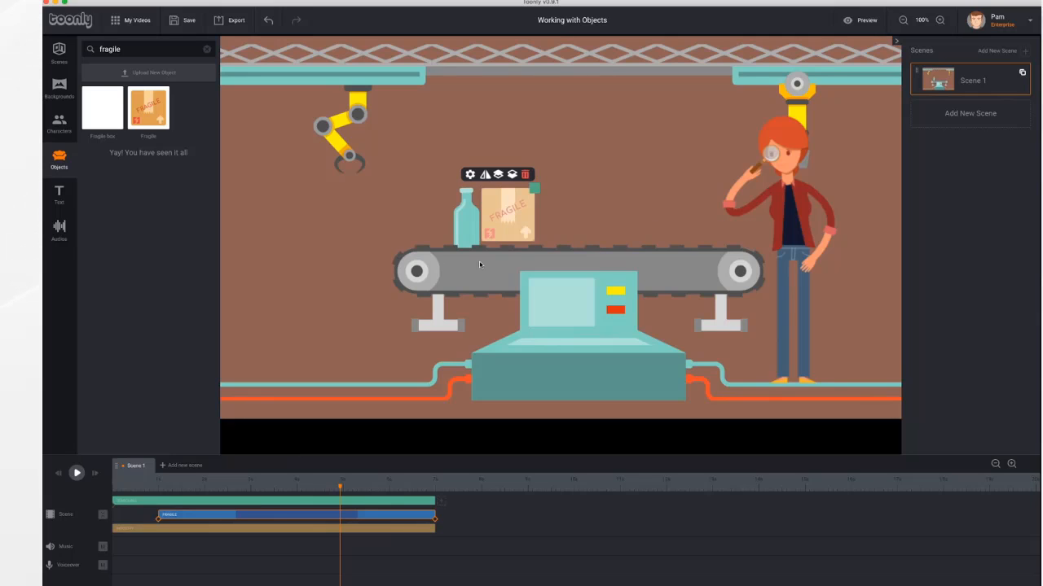
left_click(158, 521)
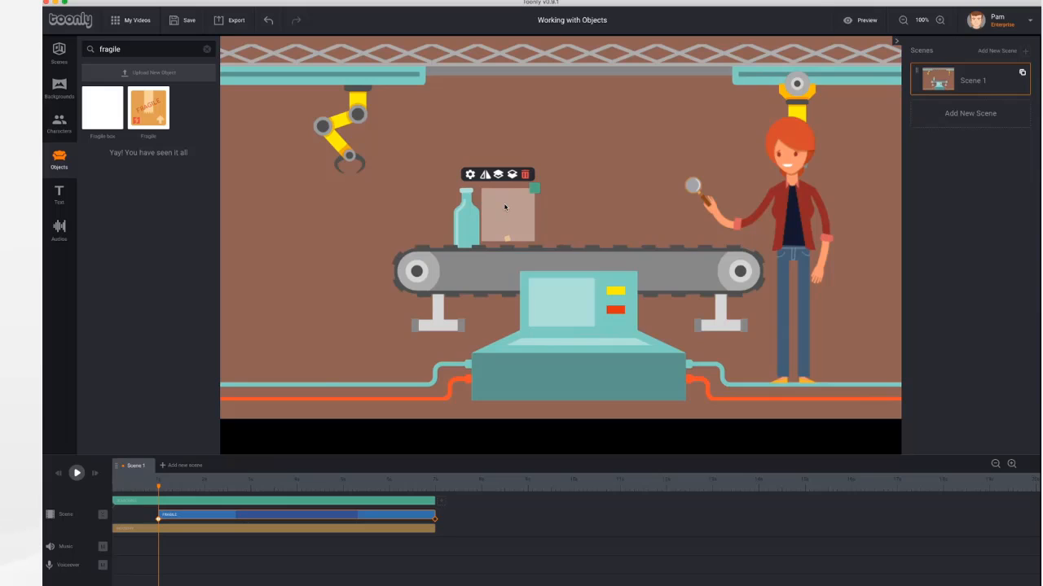
left_click_drag(504, 207, 509, 210)
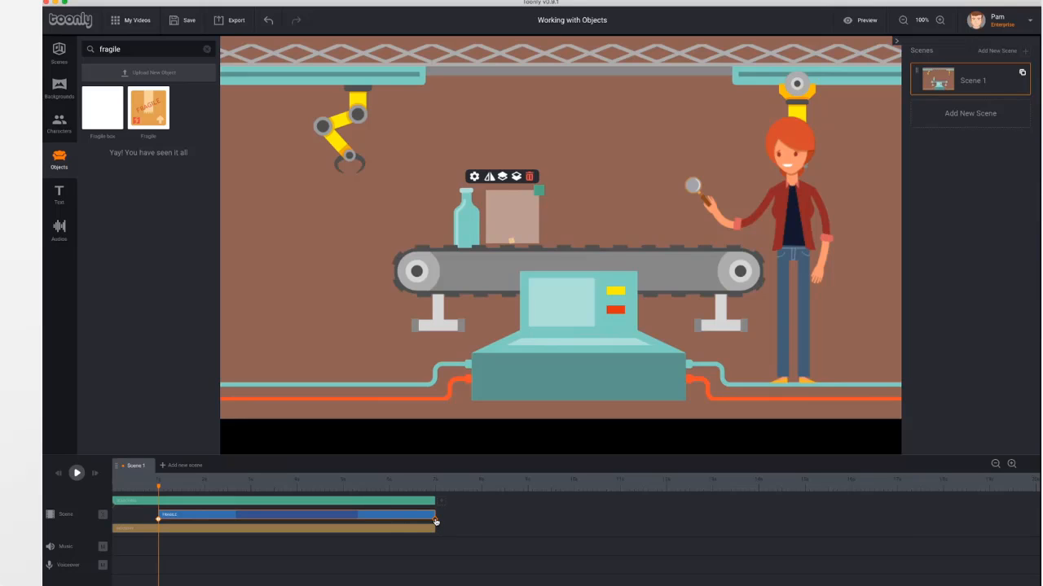
- Enlarge the Fragile box at its end point, move that position to the conveyor's right end, and play the scene from the beginning
left_click(435, 522)
left_click(436, 521)
left_click(436, 521)
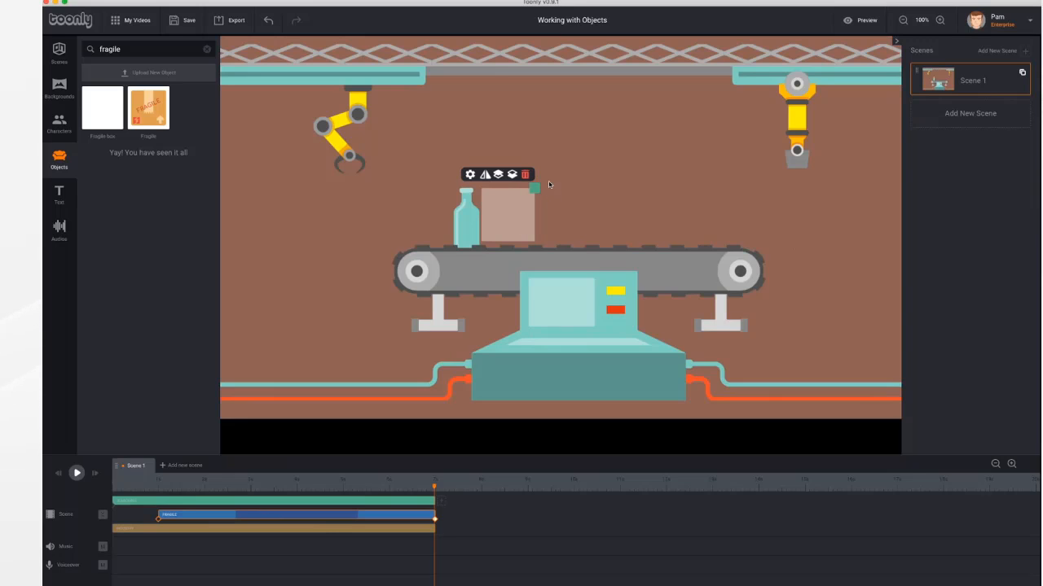
left_click_drag(536, 190, 562, 184)
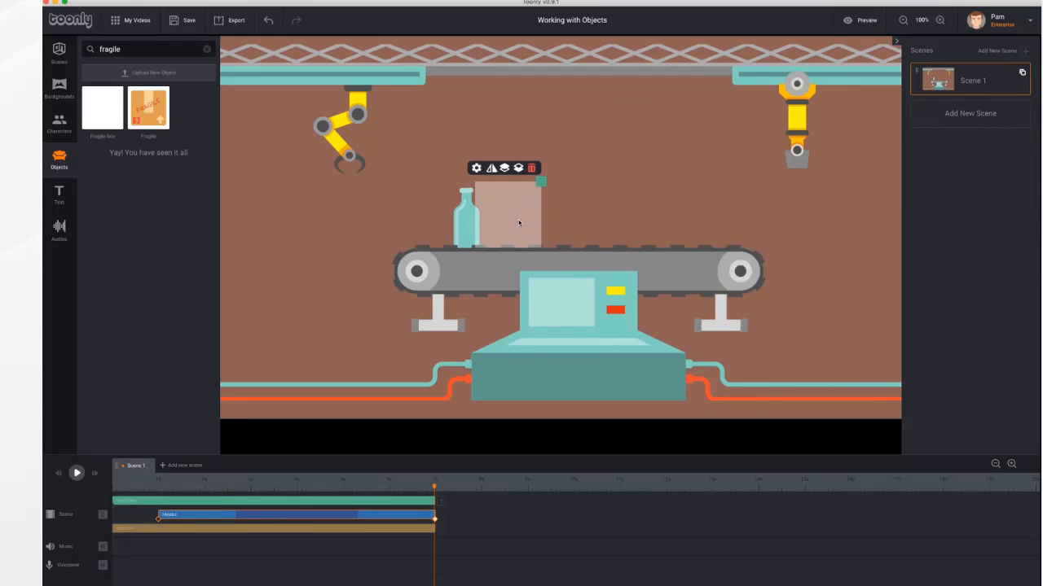
left_click_drag(518, 222, 697, 218)
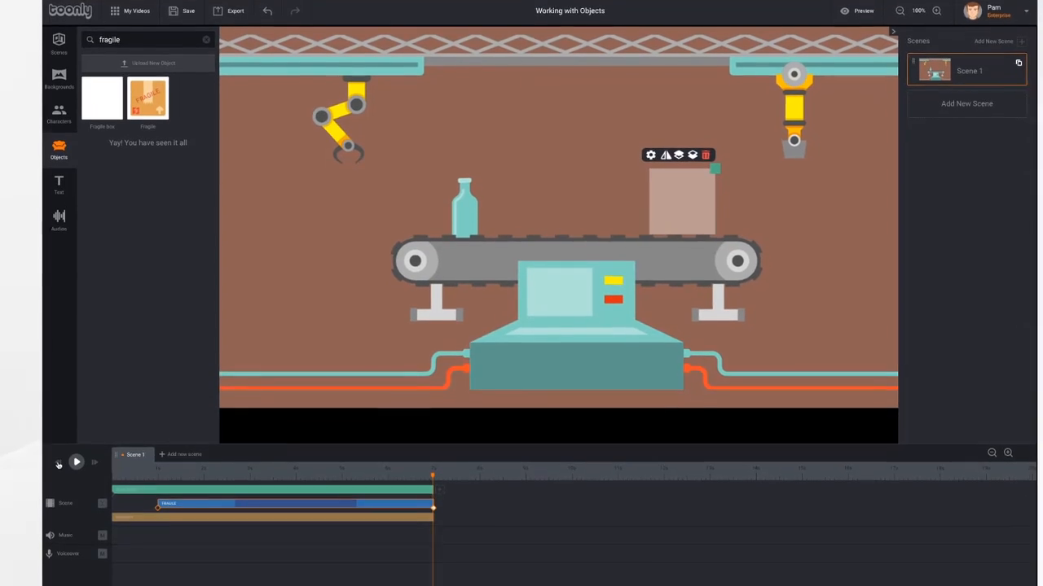
left_click(58, 454)
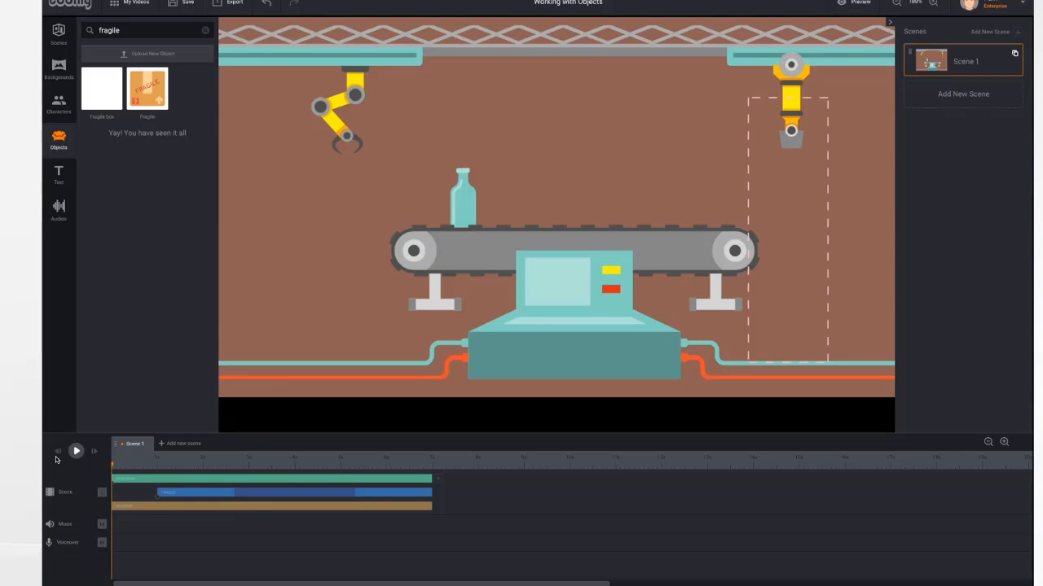
left_click(75, 451)
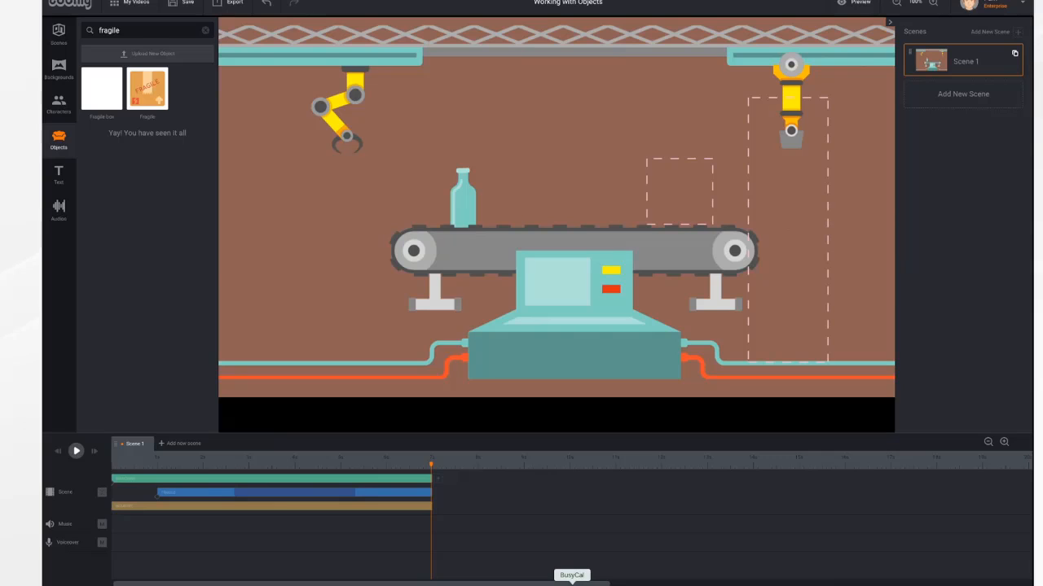
- Clear the object search and upload Pallet.png from the Desktop as a new object, keeping its name
left_click(206, 30)
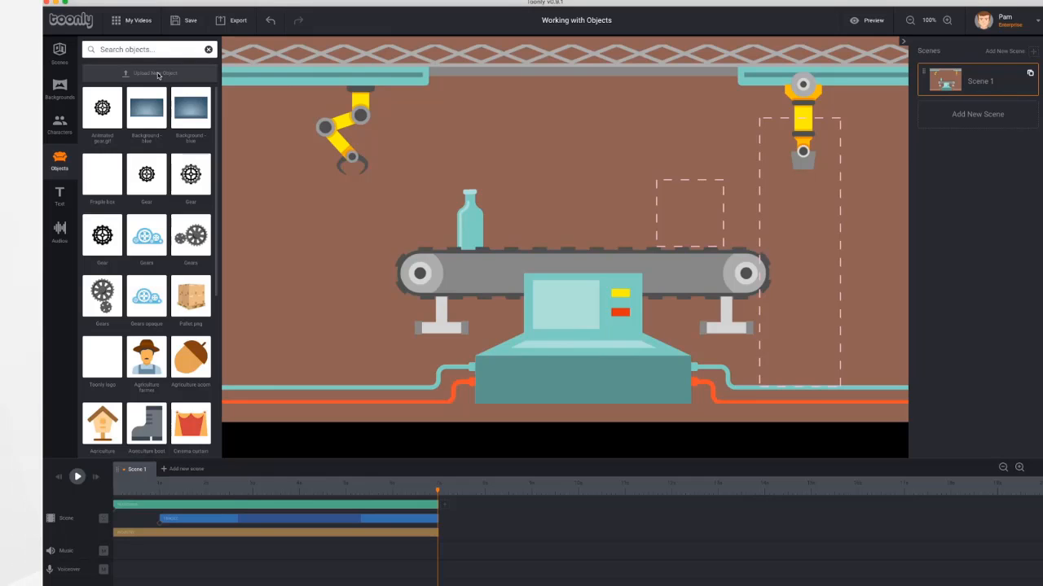
left_click(159, 75)
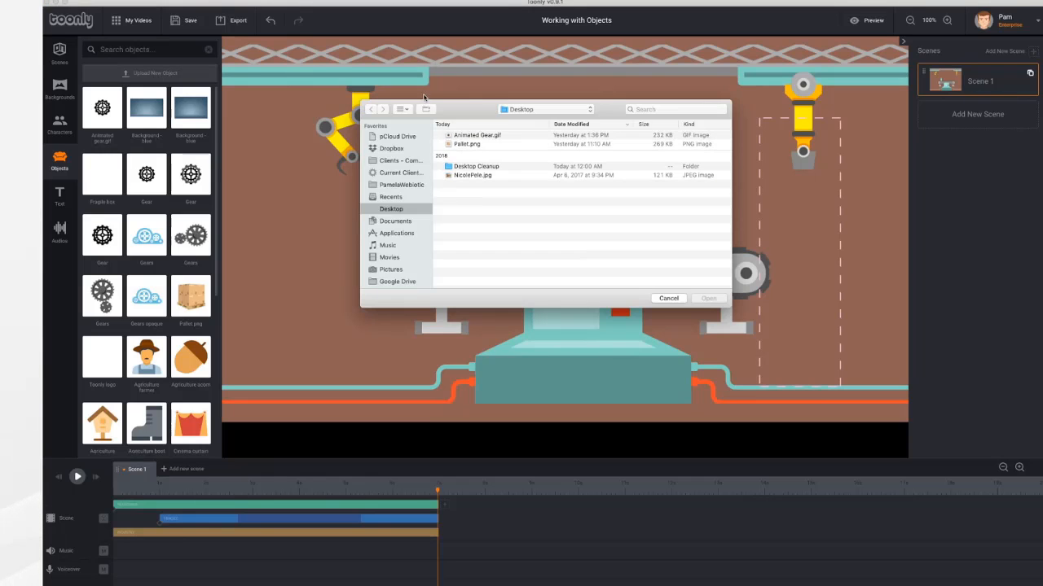
left_click(471, 145)
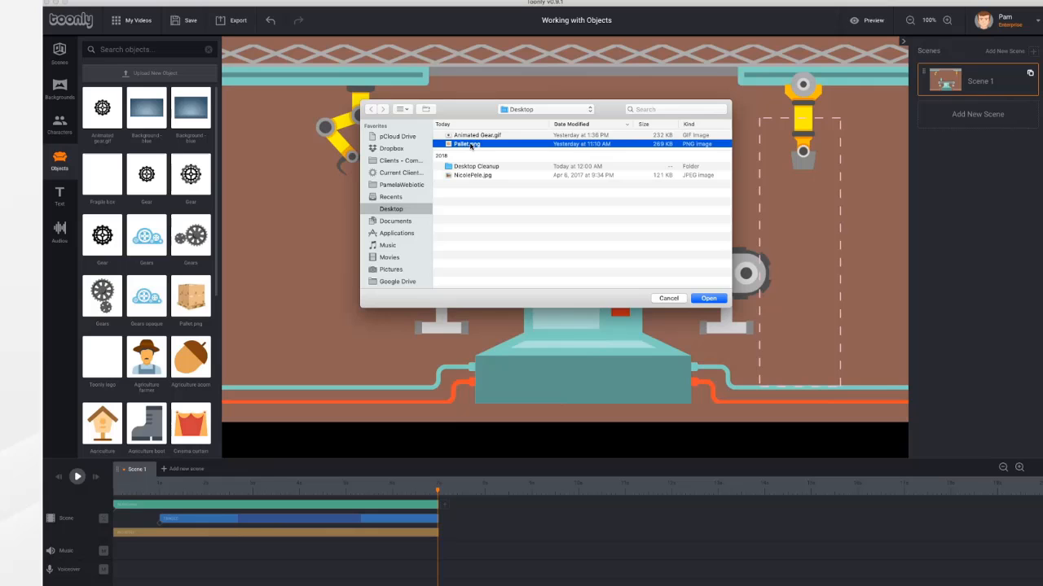
left_click(709, 298)
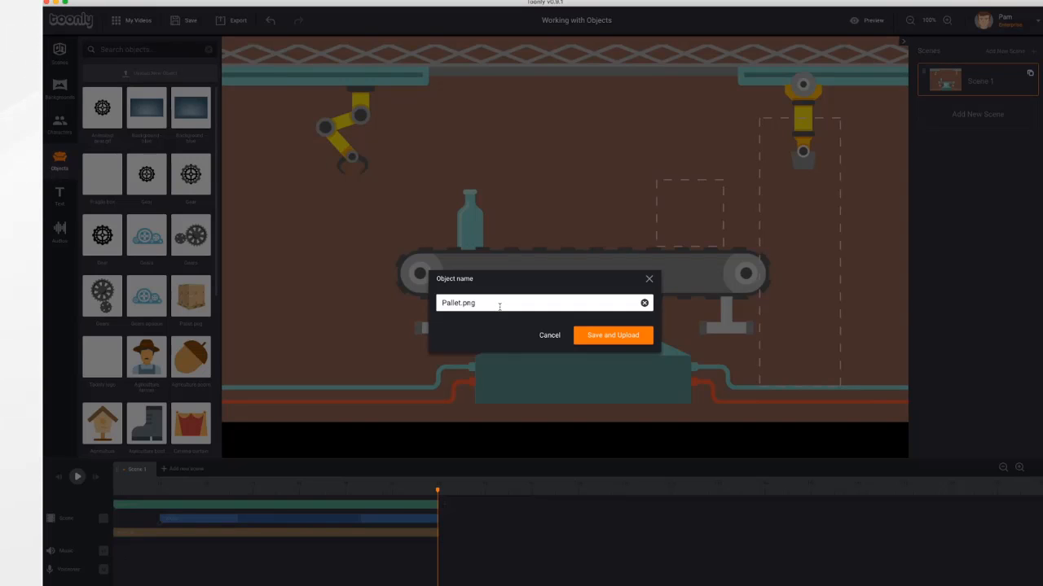
left_click(616, 336)
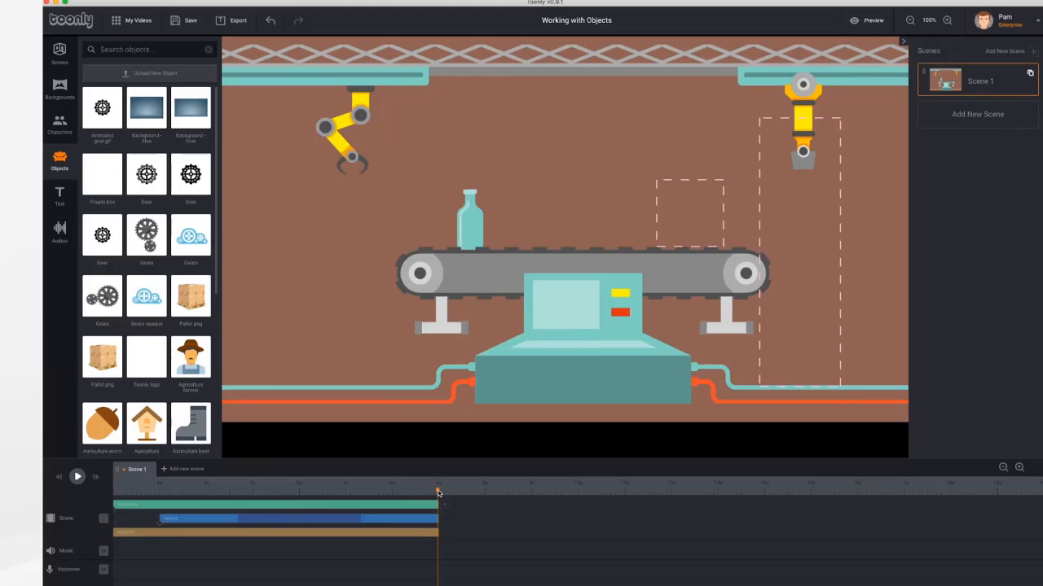
- Place Pallet.png at the scene's start on the stage's left side, extend its clip to 7 seconds, and play the scene
left_click_drag(437, 490, 114, 490)
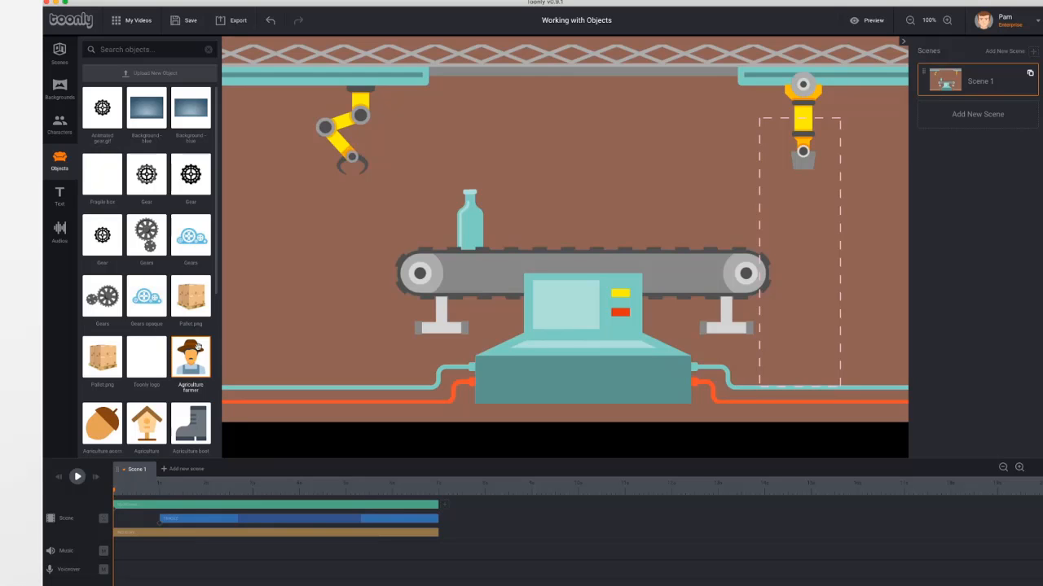
left_click_drag(192, 296, 298, 272)
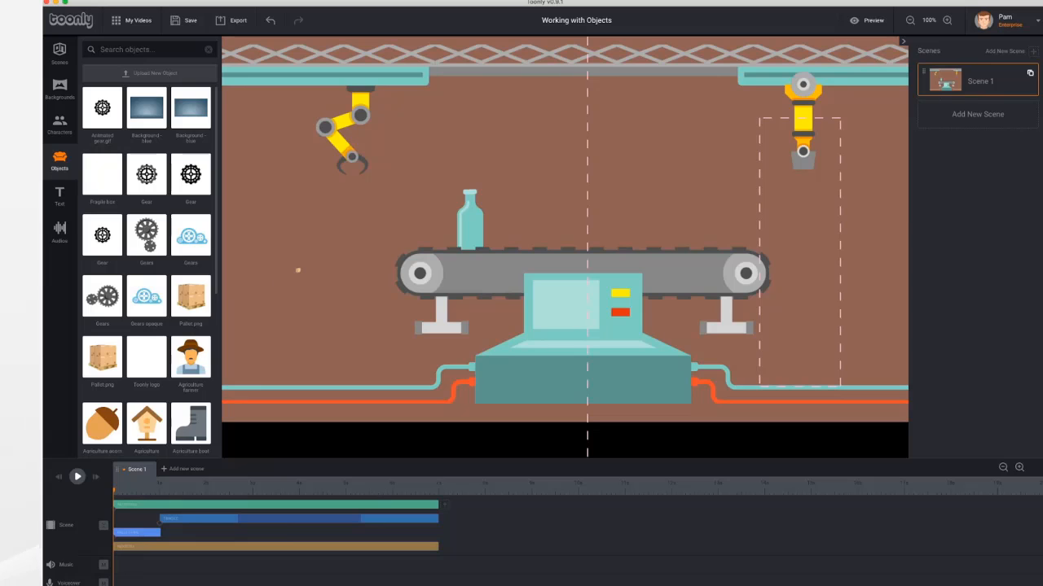
left_click(150, 533)
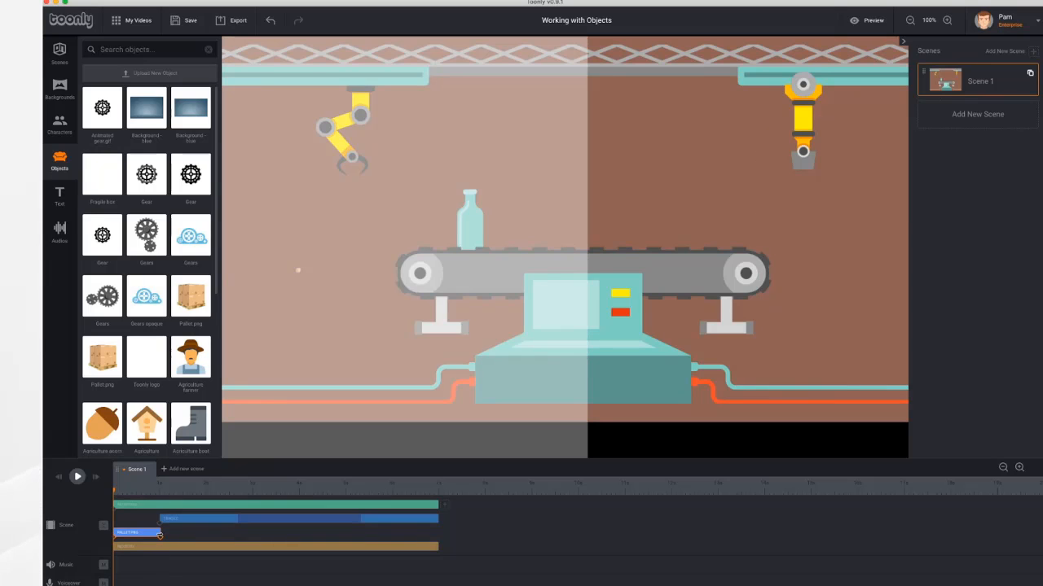
left_click_drag(159, 534, 439, 540)
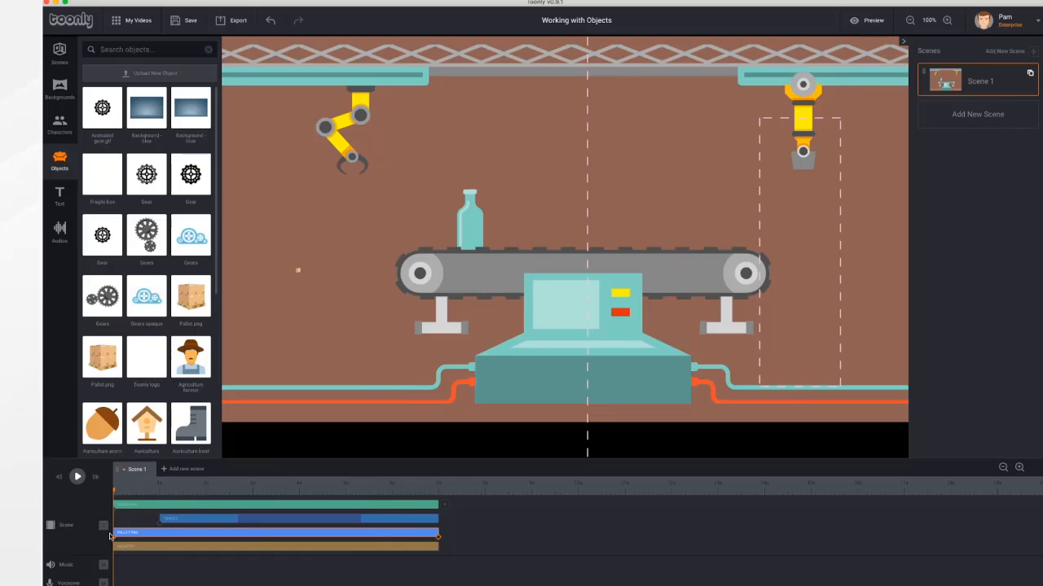
left_click(77, 477)
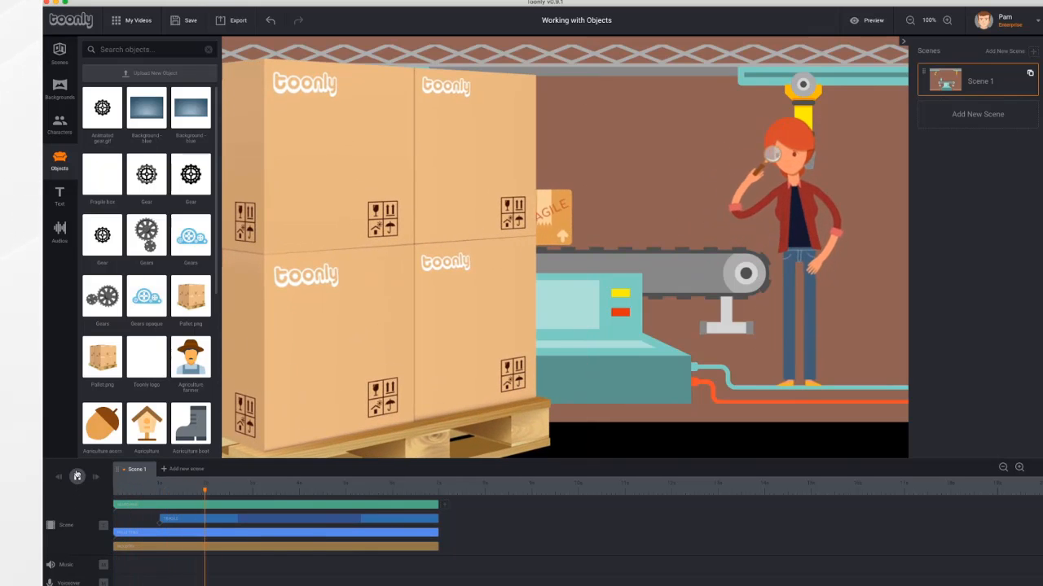
left_click(78, 477)
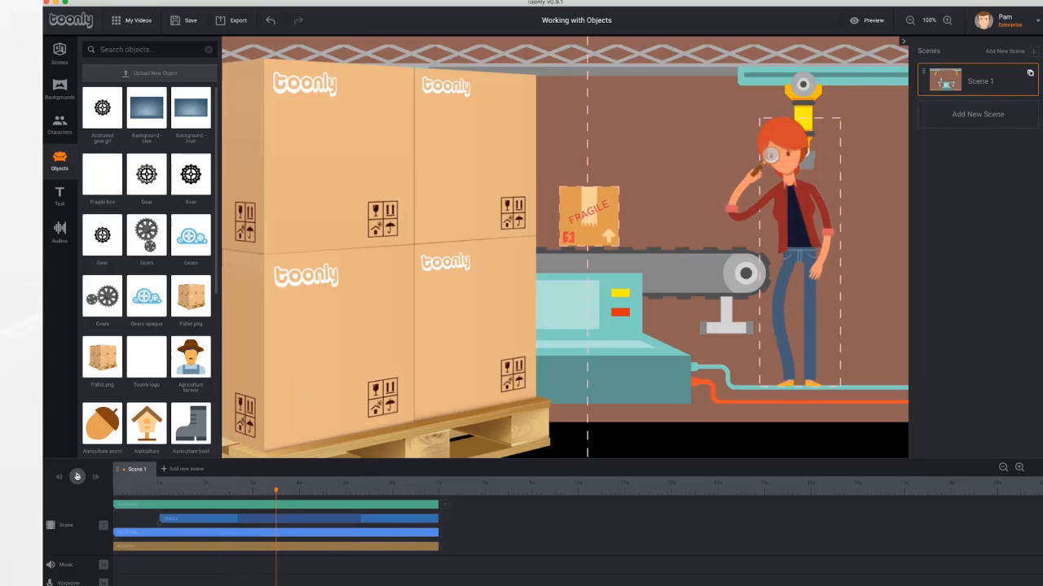
- Shrink the pallet of boxes, place it on the floor beside the conveyor's left end, and play the scene from the beginning
left_click_drag(421, 246, 429, 363)
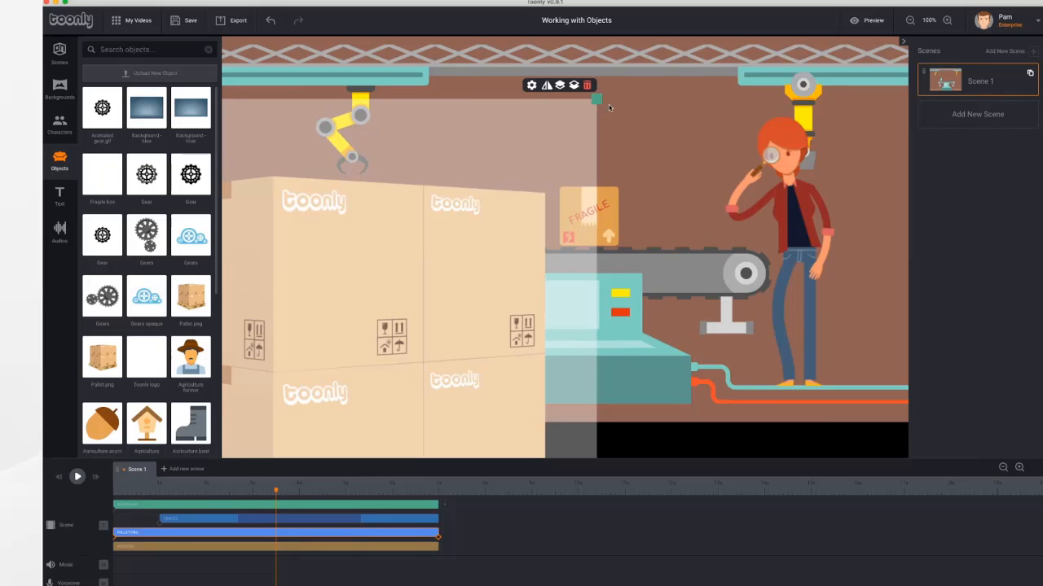
left_click_drag(596, 98, 412, 295)
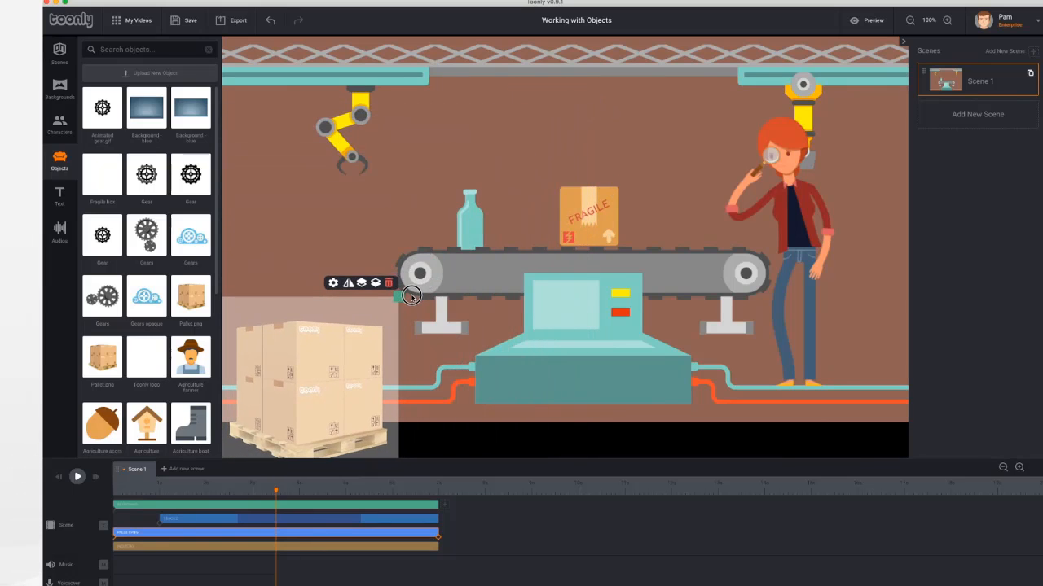
left_click_drag(345, 359, 339, 279)
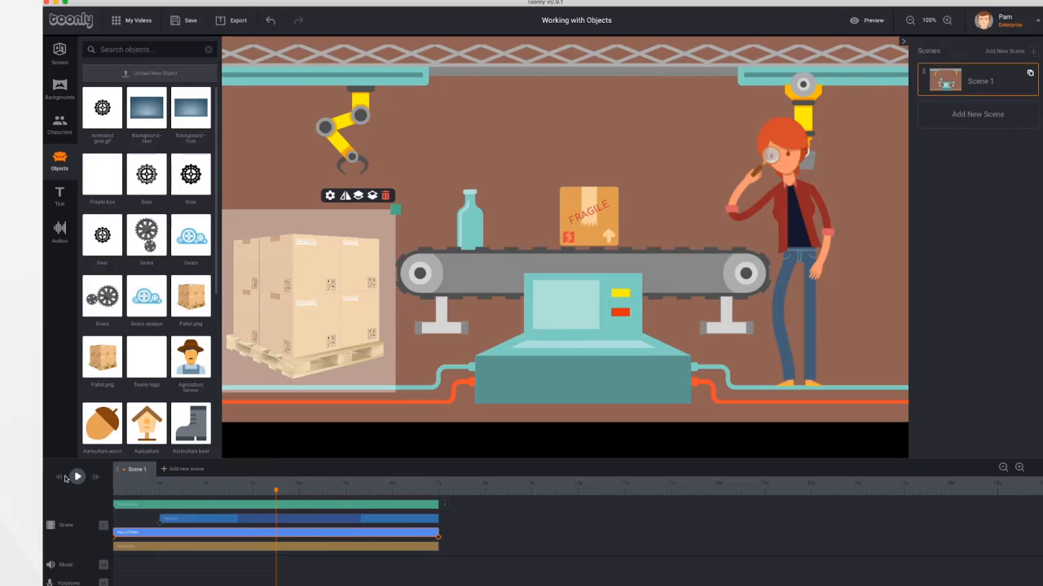
left_click(58, 477)
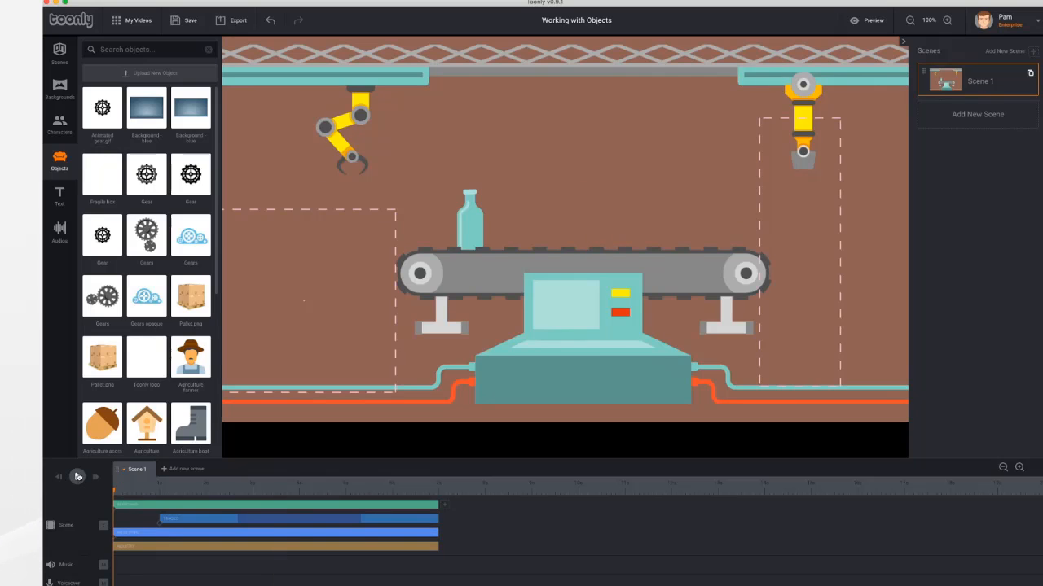
left_click(78, 477)
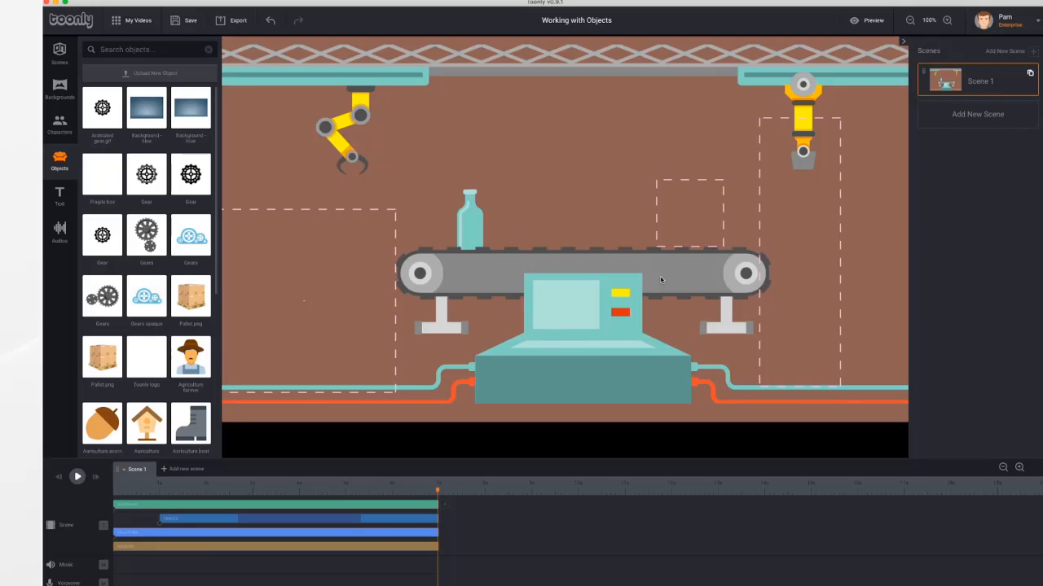
- Upload Animated Gear.gif from the Desktop as a new object, keeping its name
left_click(146, 74)
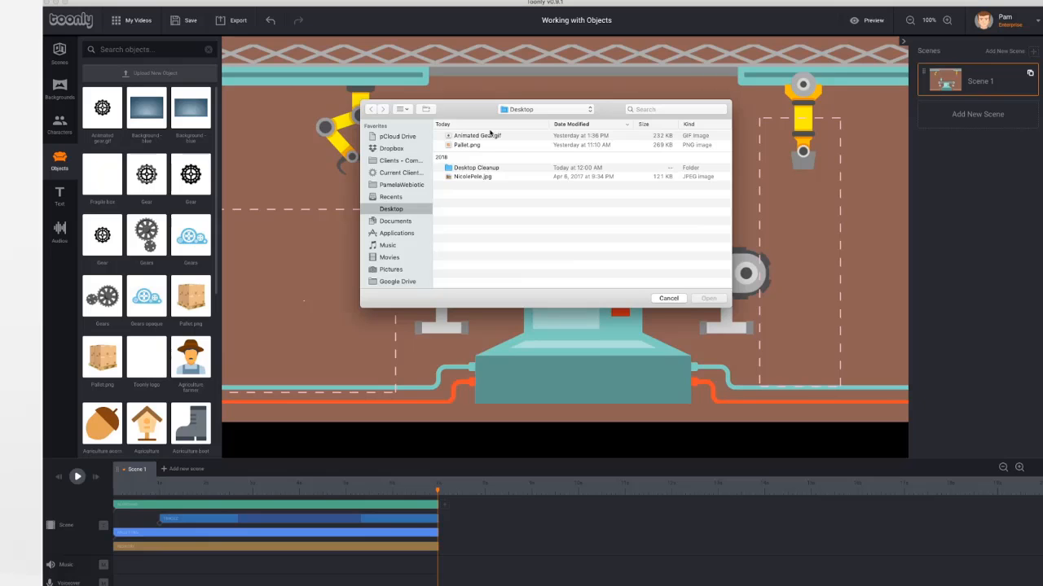
left_click(490, 137)
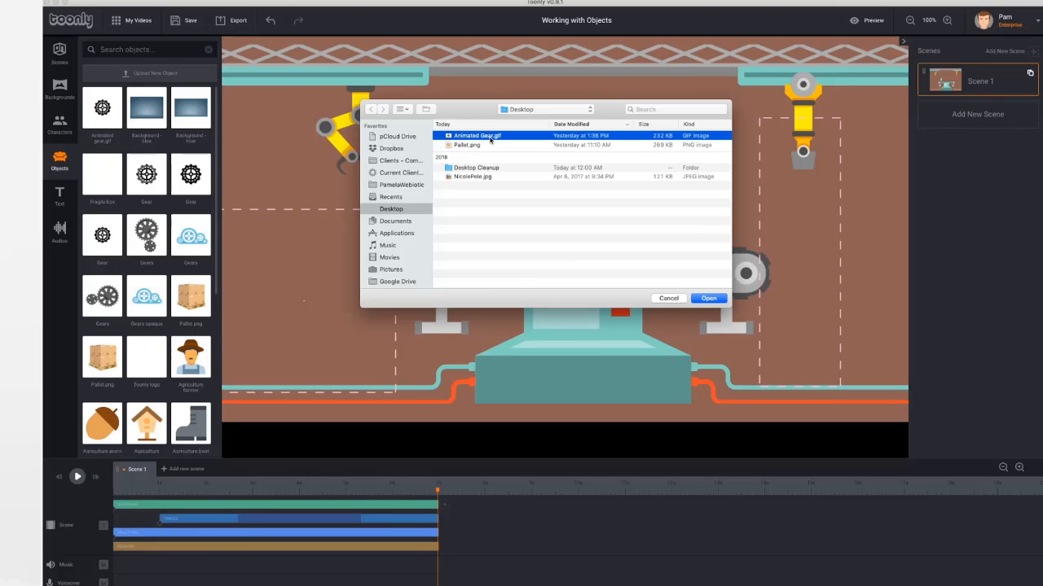
left_click(709, 299)
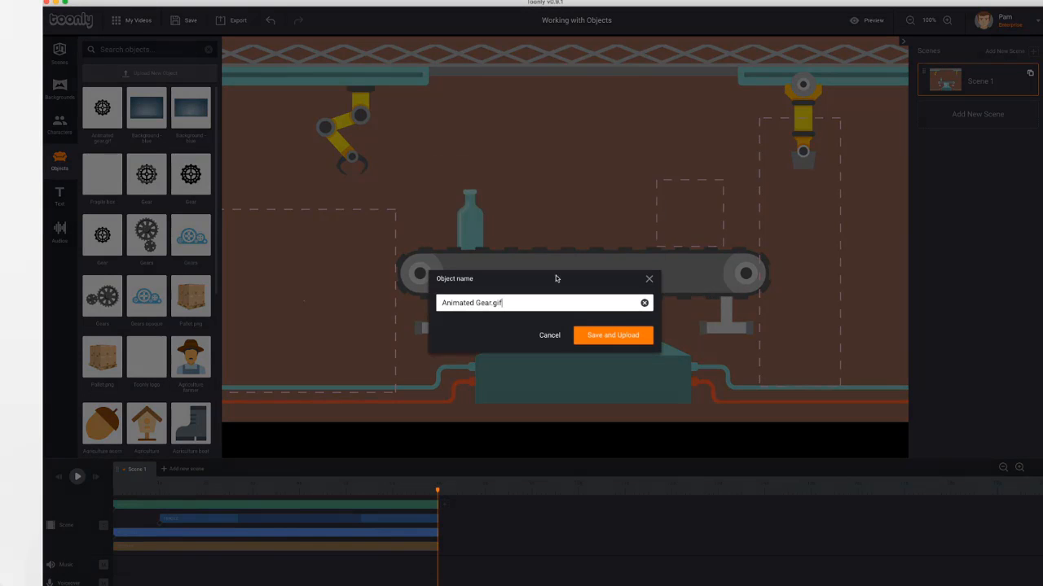
left_click(627, 340)
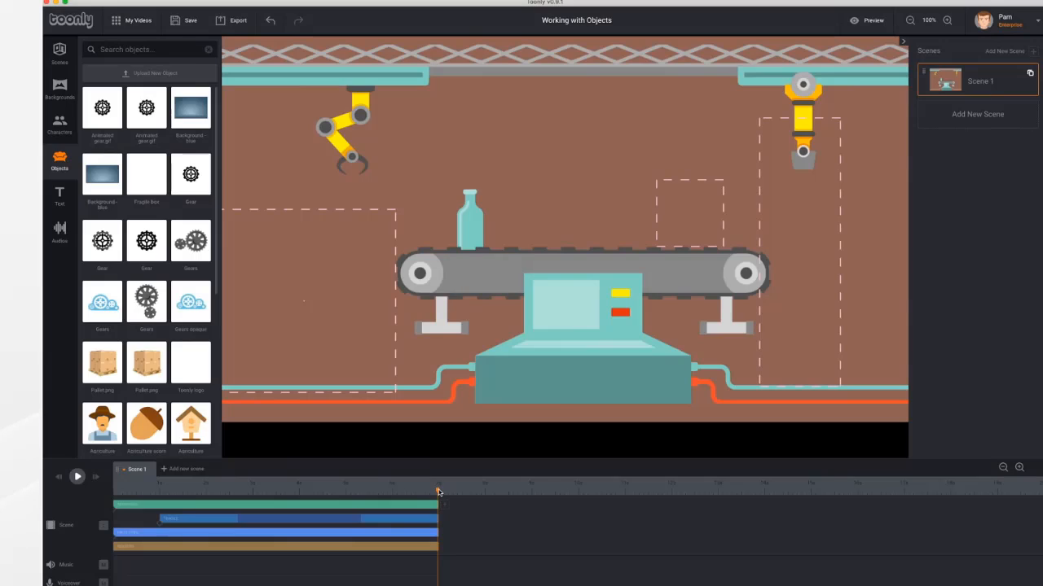
- Place two copies of the uploaded animated gear at the scene's start, one on each end wheel of the conveyor
left_click_drag(438, 491, 113, 489)
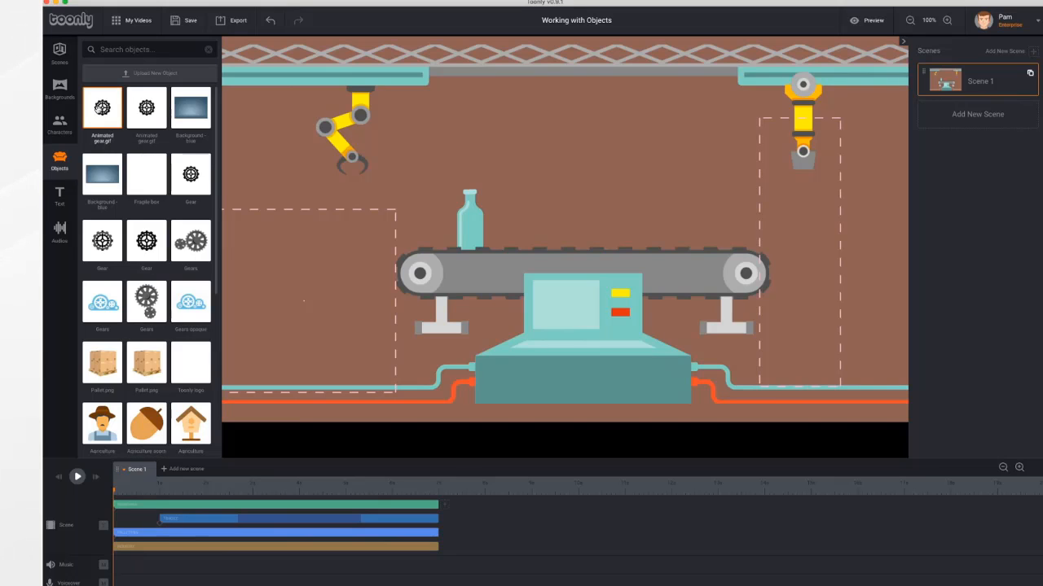
left_click_drag(102, 108, 423, 272)
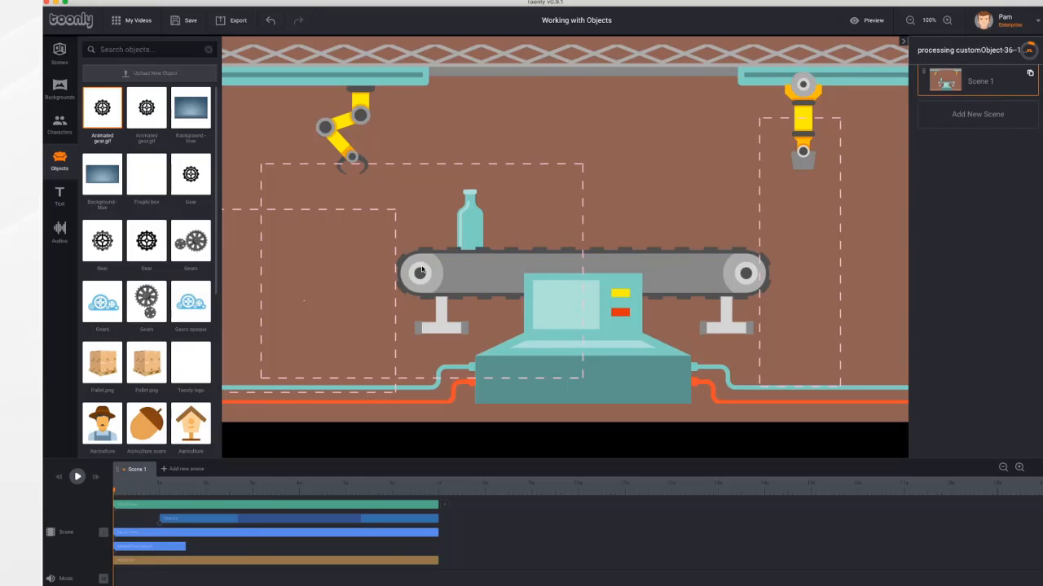
left_click_drag(102, 107, 746, 275)
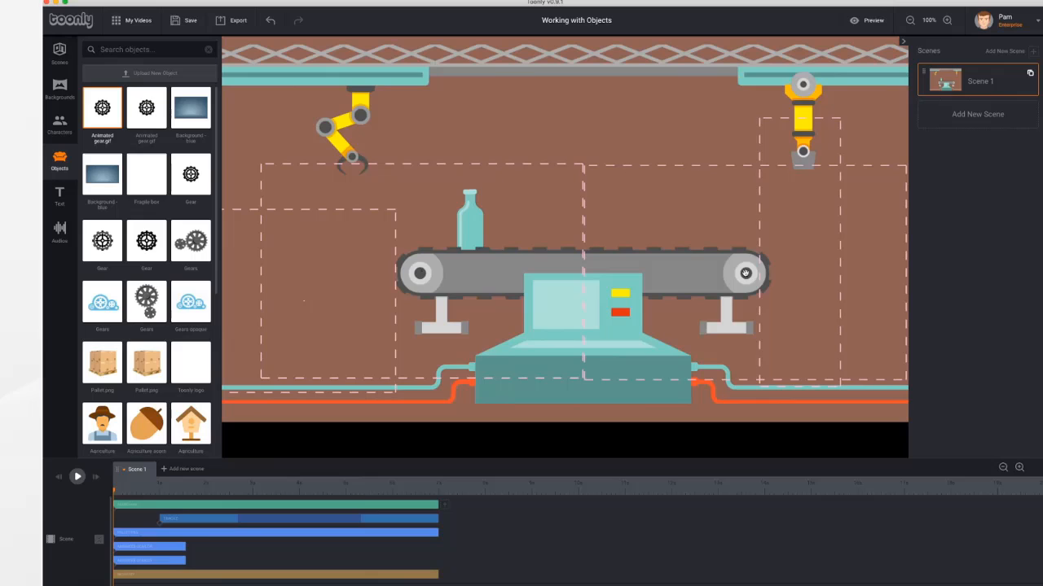
- Extend both animated gear clips to 7 seconds, then play the scene and pause it once both gears are showing
left_click_drag(186, 547, 438, 547)
left_click(171, 562)
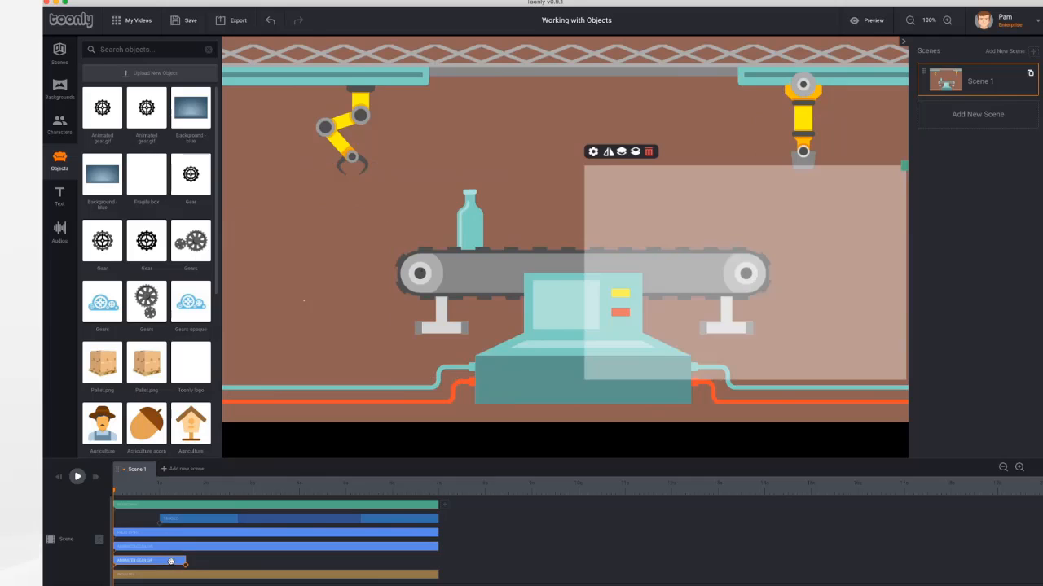
left_click_drag(186, 562, 436, 564)
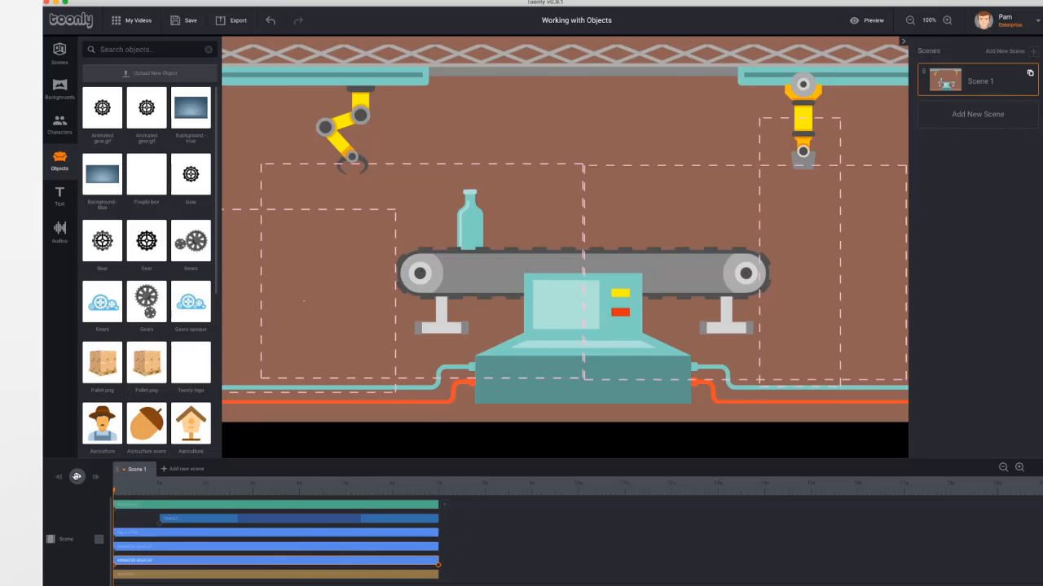
left_click(76, 477)
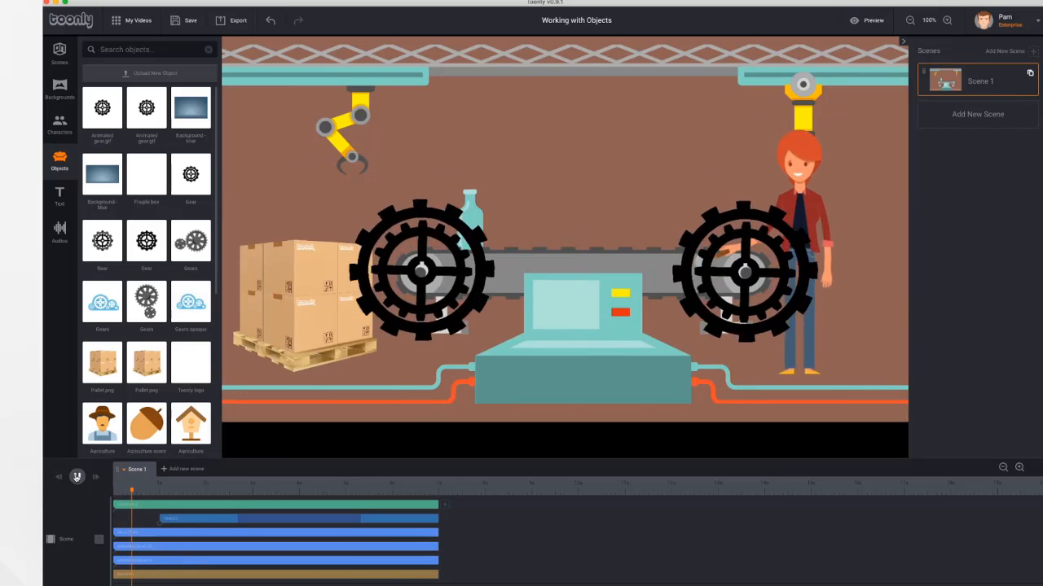
left_click(76, 476)
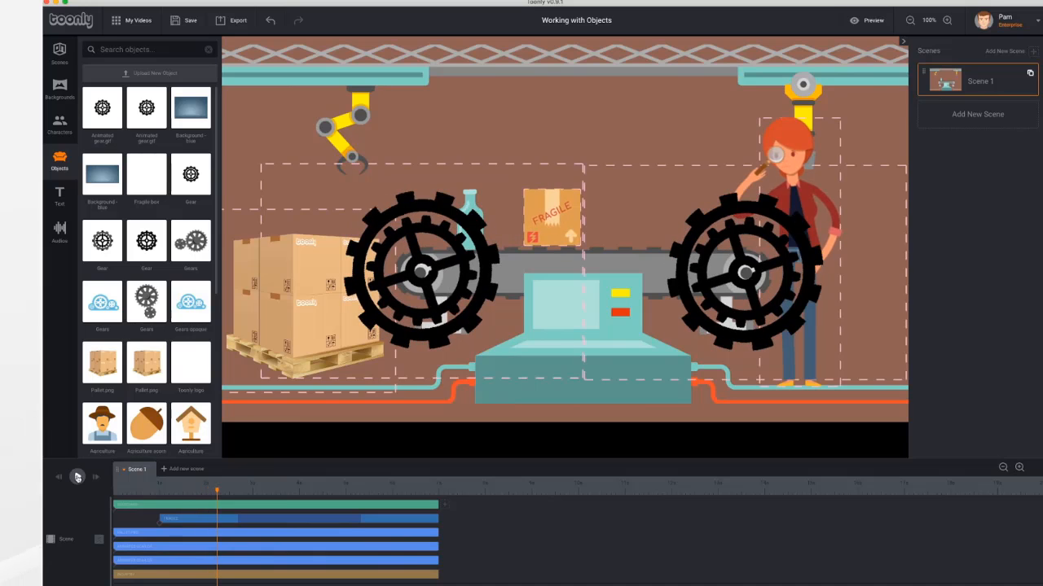
- Shrink the left animated gear to the size of the conveyor's left wheel and center it there
left_click(461, 230)
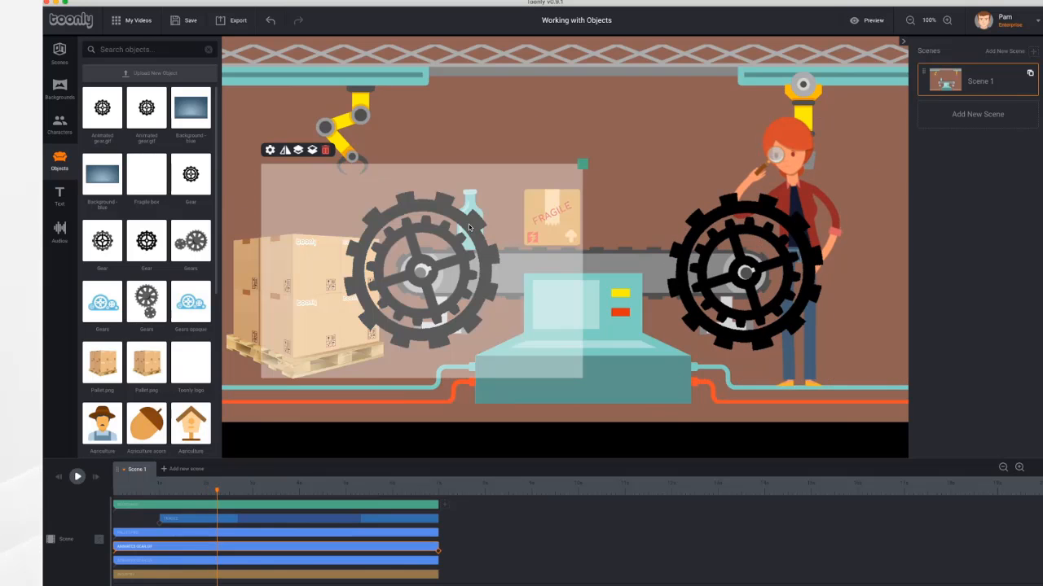
left_click_drag(583, 165, 465, 242)
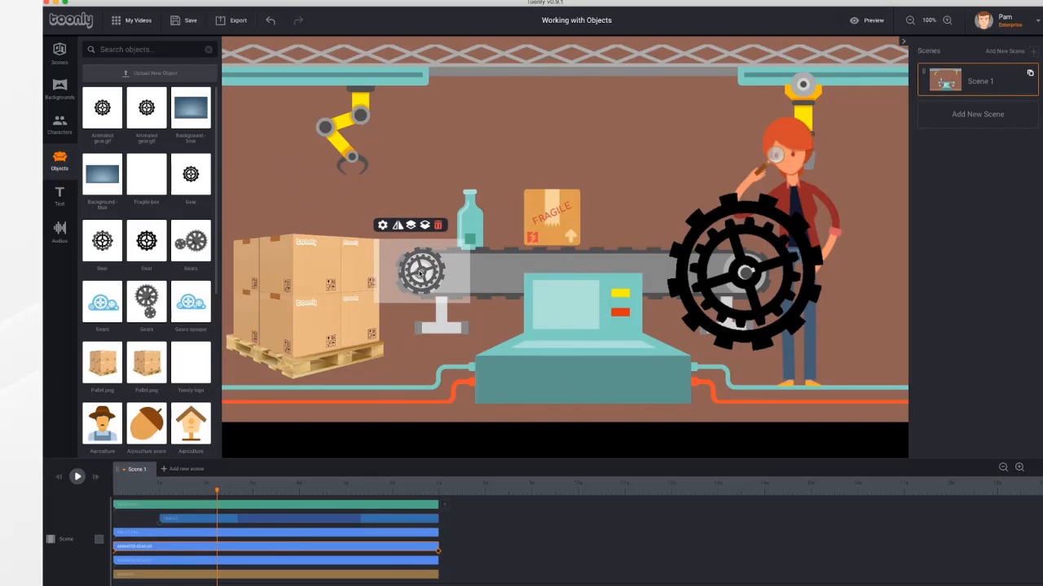
left_click_drag(420, 274, 417, 276)
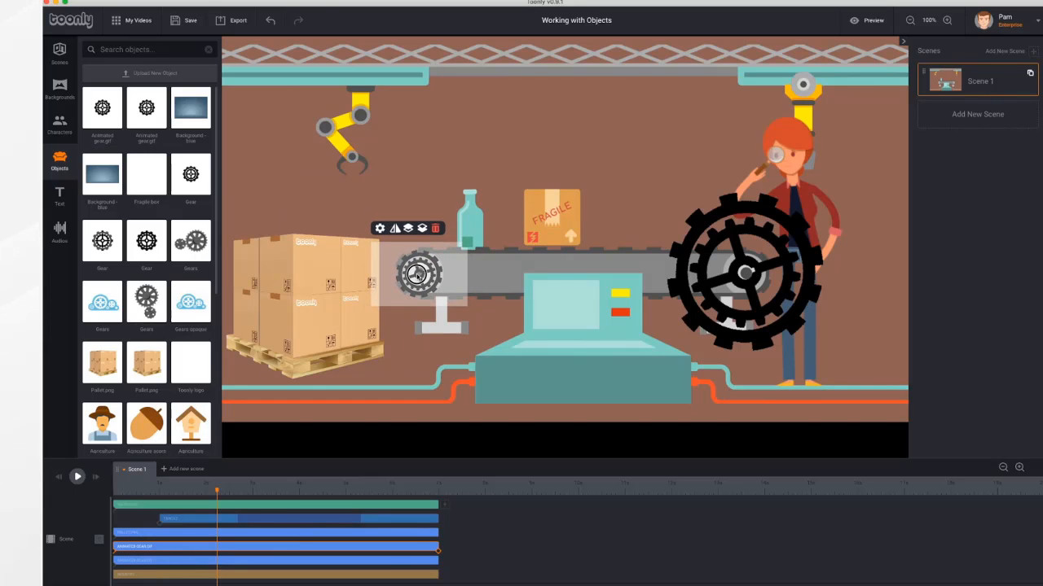
- Shrink the right animated gear to the size of the conveyor's right wheel and center it there
left_click(750, 271)
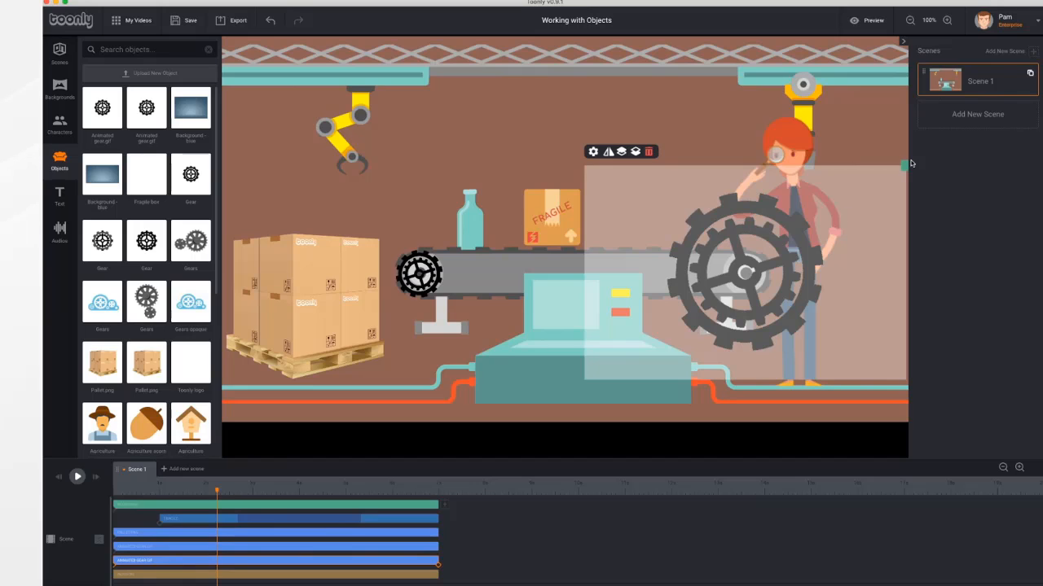
left_click_drag(903, 166, 791, 243)
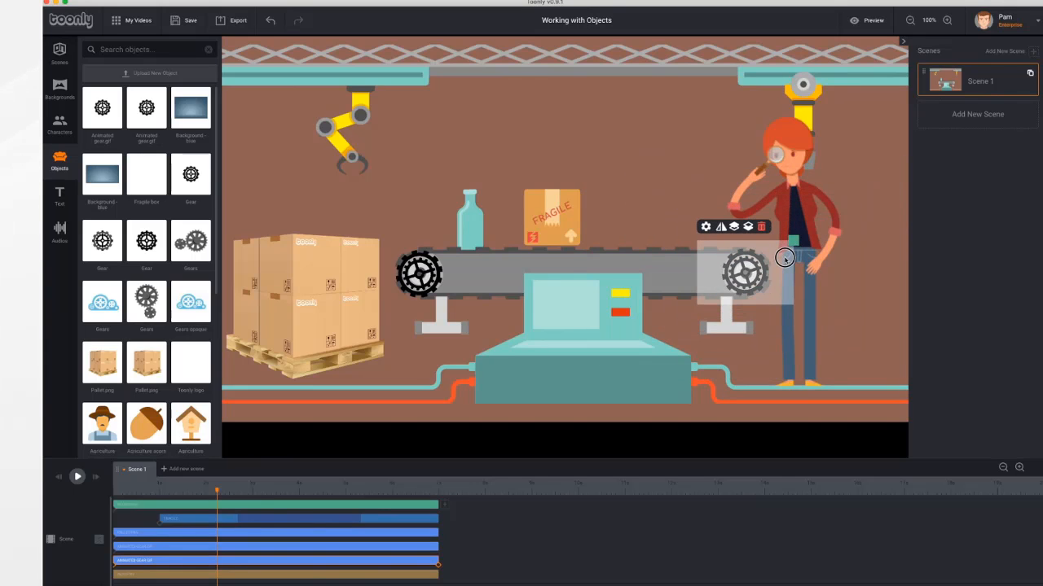
left_click_drag(745, 273, 746, 274)
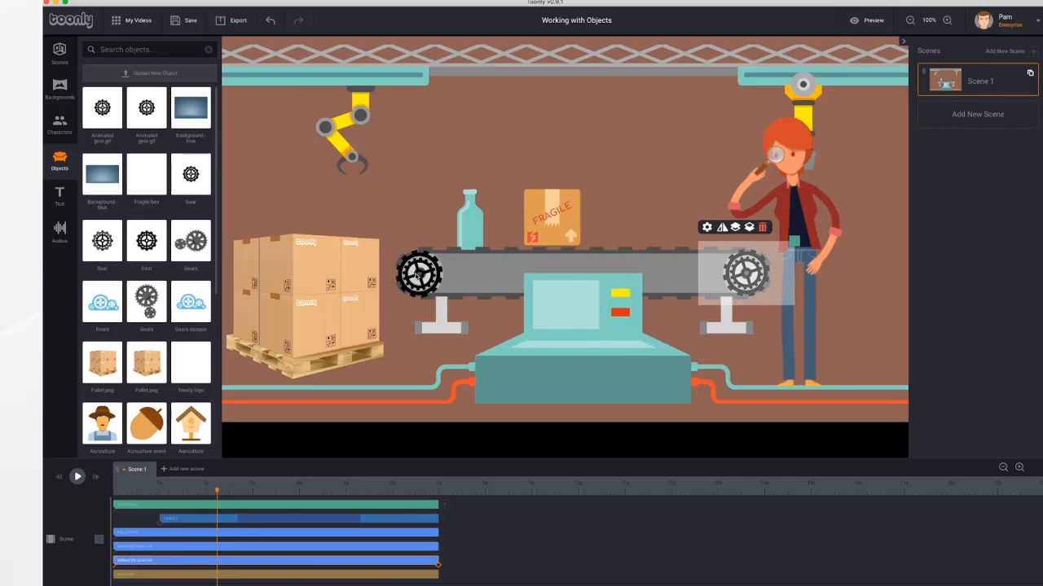
- Fine-tune the left gear's position over its conveyor wheel and play the scene from the beginning
left_click(419, 275)
left_click_drag(419, 275, 418, 275)
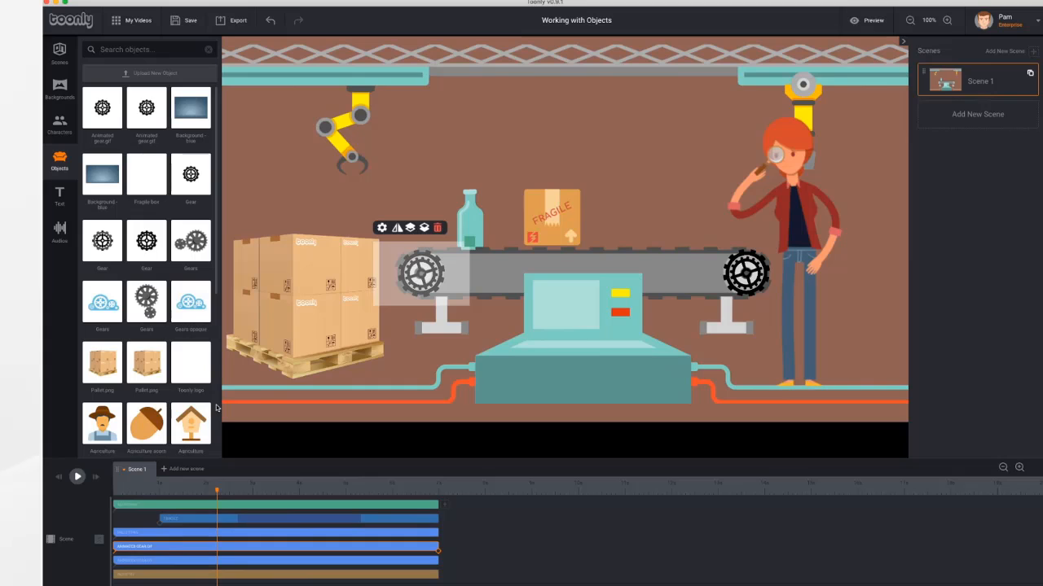
left_click(58, 479)
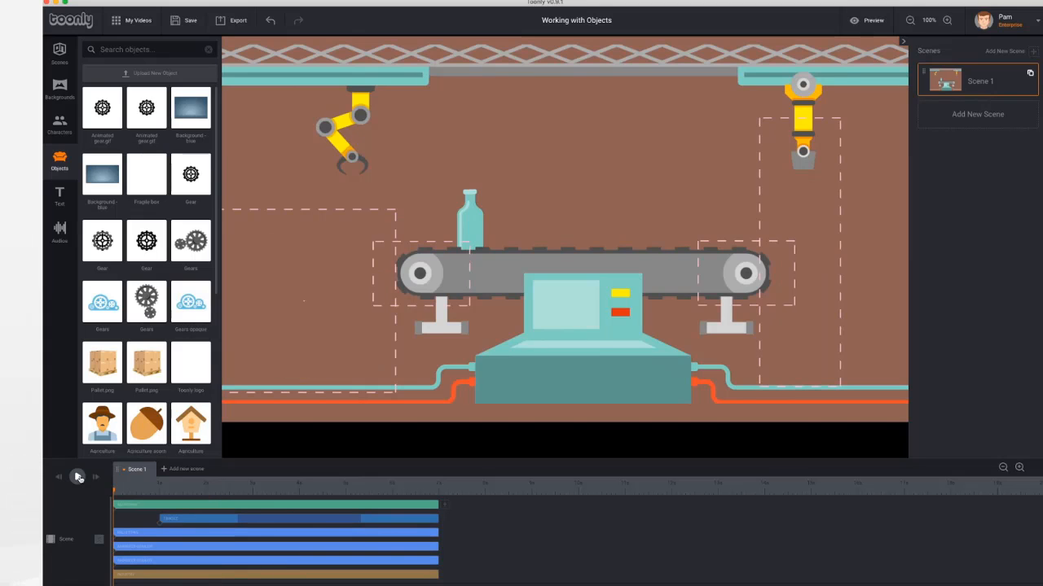
left_click(78, 478)
- Set the left animated gear's In Effect to Grow and Out Effect to Shrink, and save the settings
left_click_drag(438, 492, 384, 492)
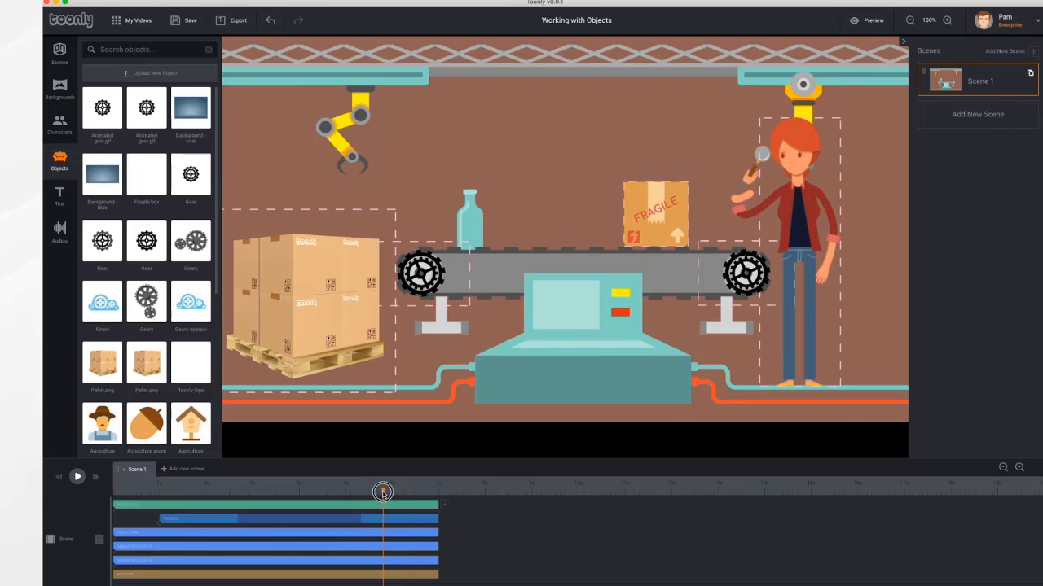
left_click(367, 548)
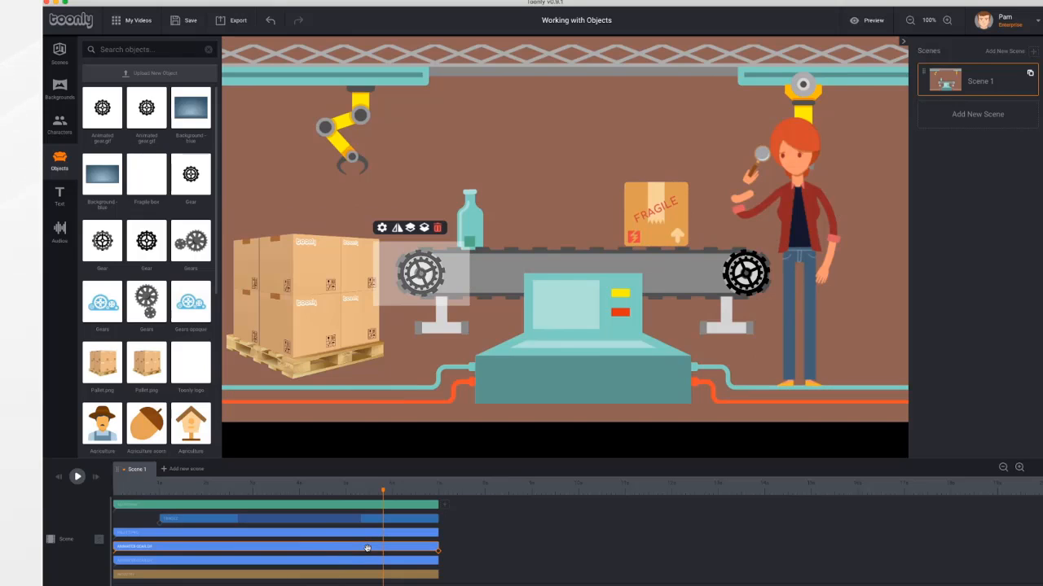
left_click(381, 228)
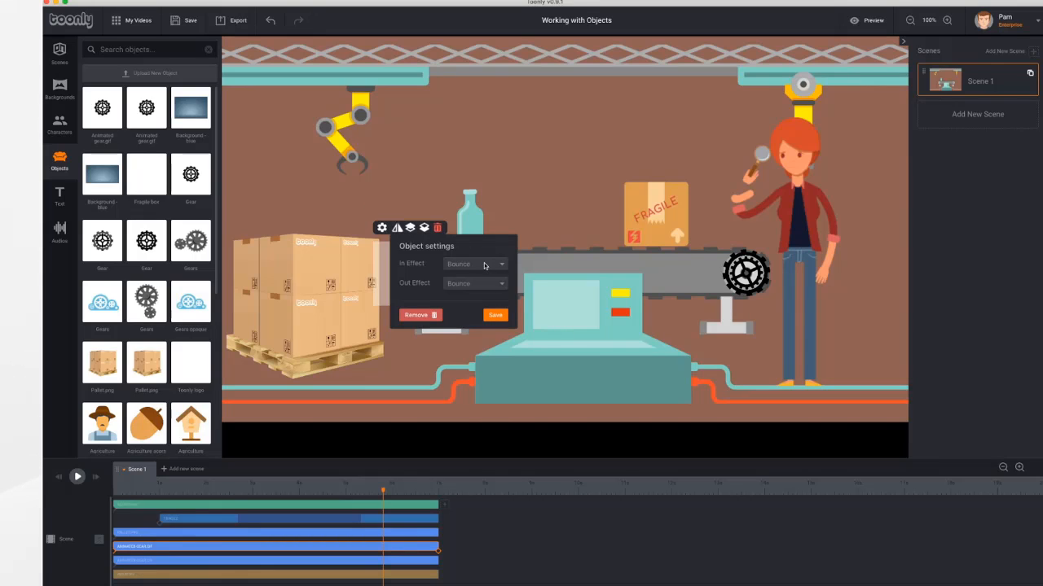
left_click(485, 265)
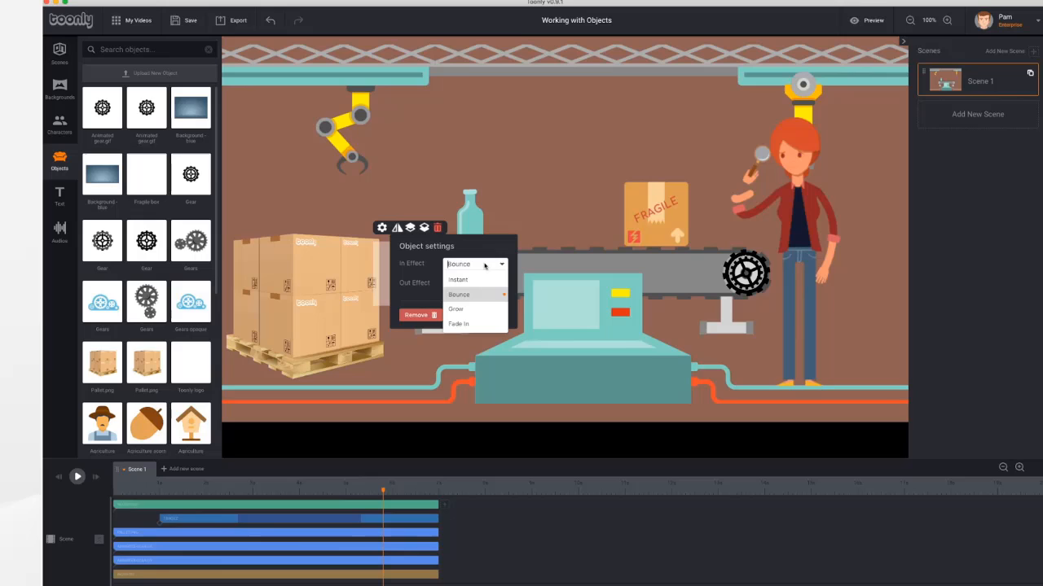
left_click(480, 312)
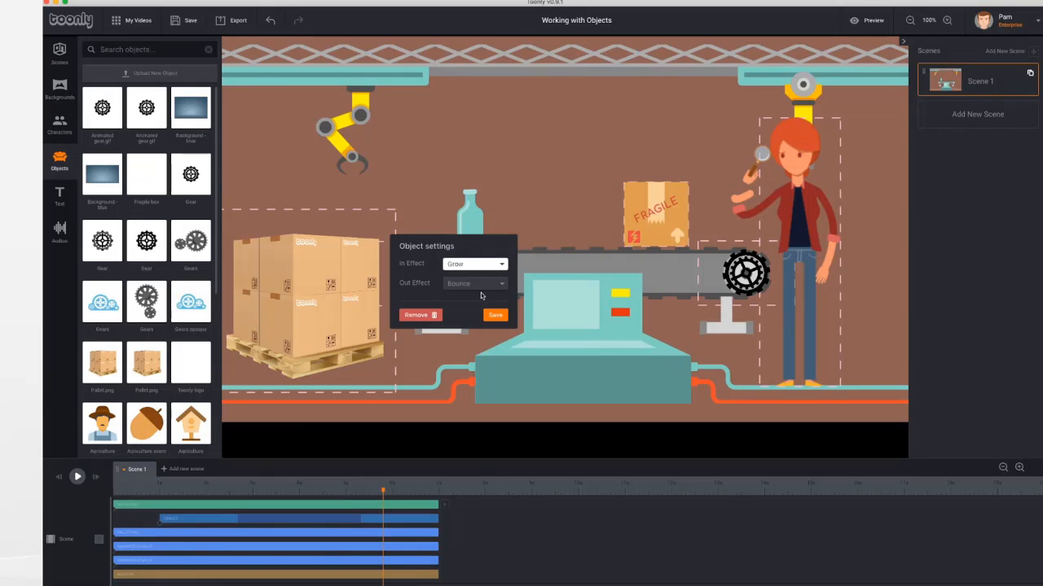
left_click(492, 286)
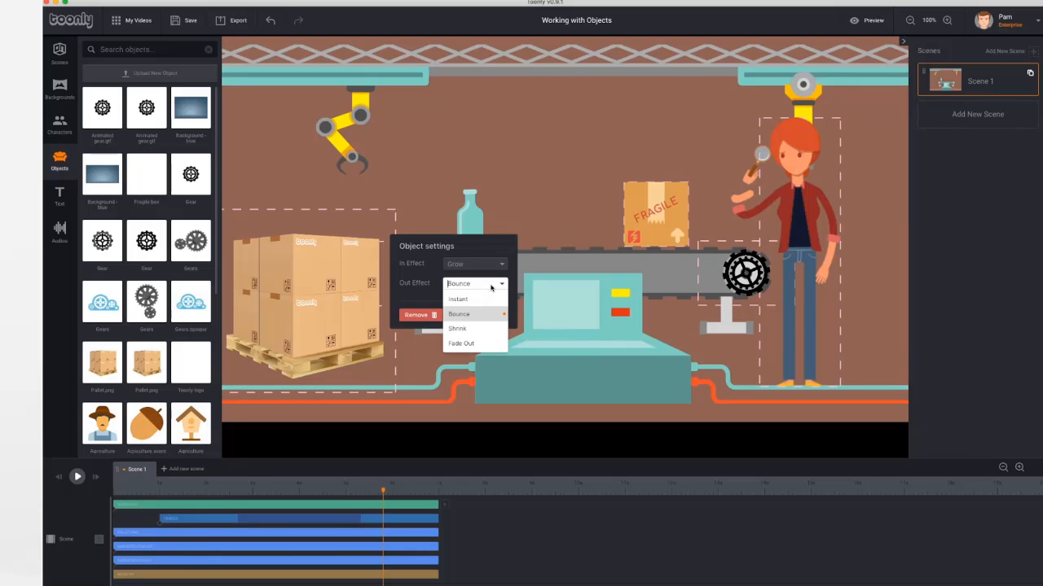
left_click(465, 328)
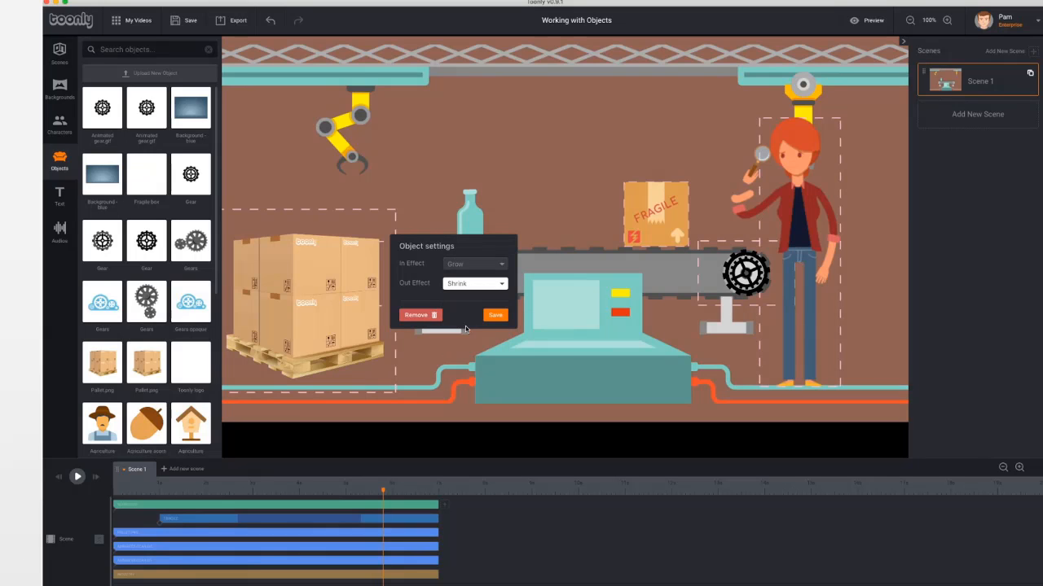
left_click(496, 315)
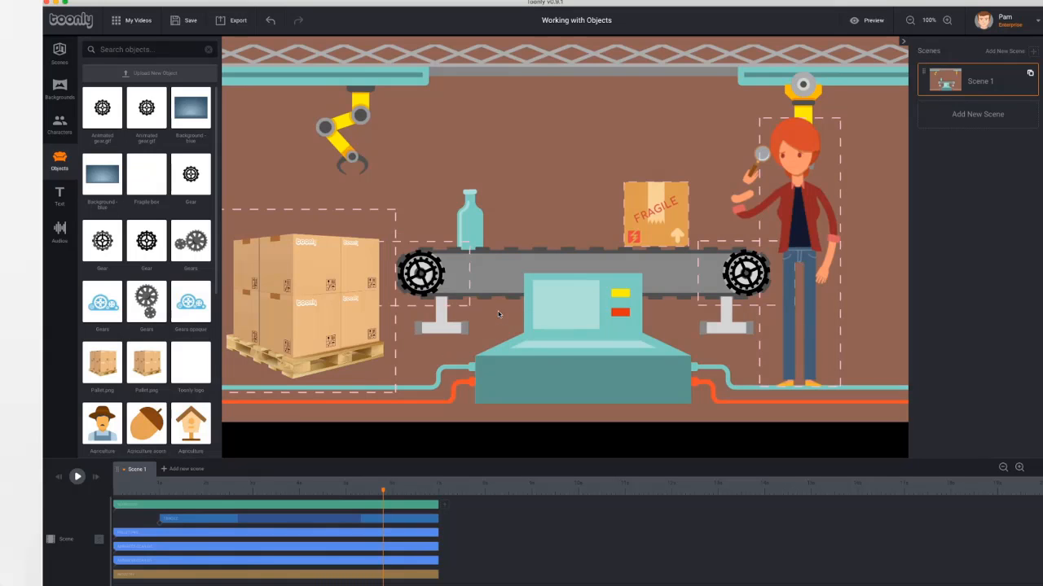
- Set the right animated gear's In Effect to Grow and Out Effect to Shrink, save the settings, and play the scene from the beginning
left_click(748, 275)
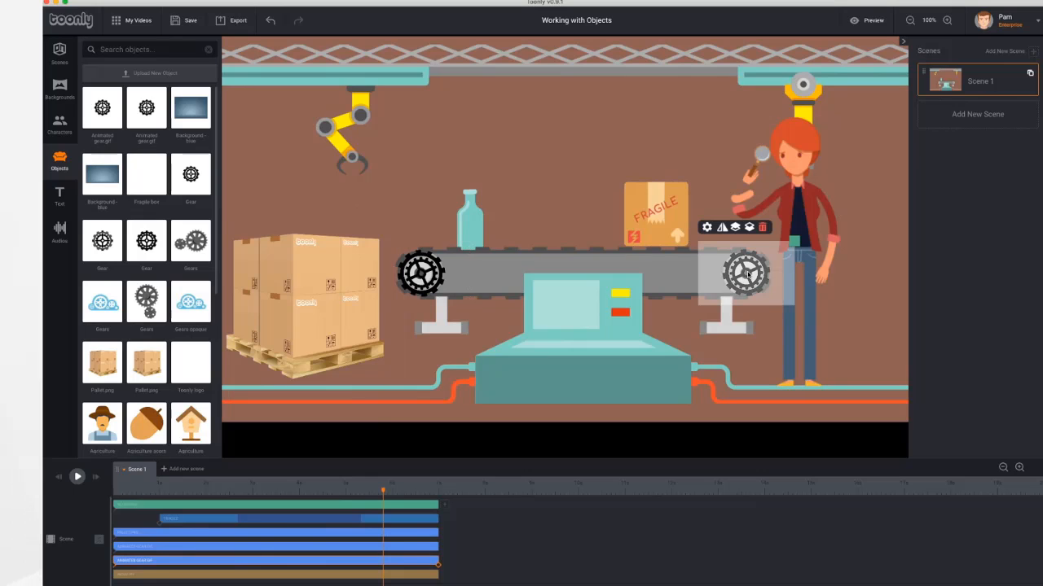
left_click(708, 228)
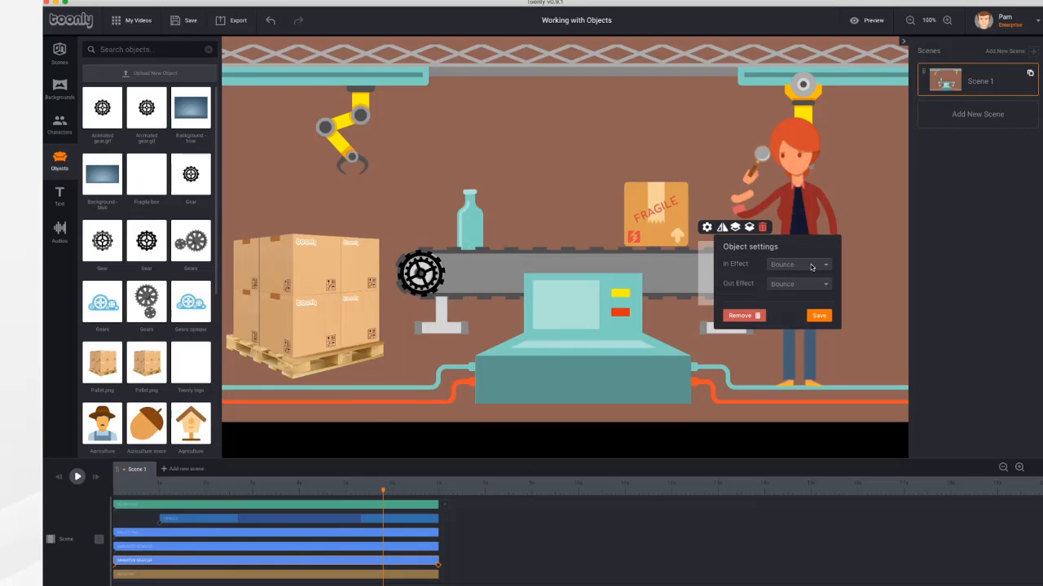
left_click(812, 267)
left_click(786, 310)
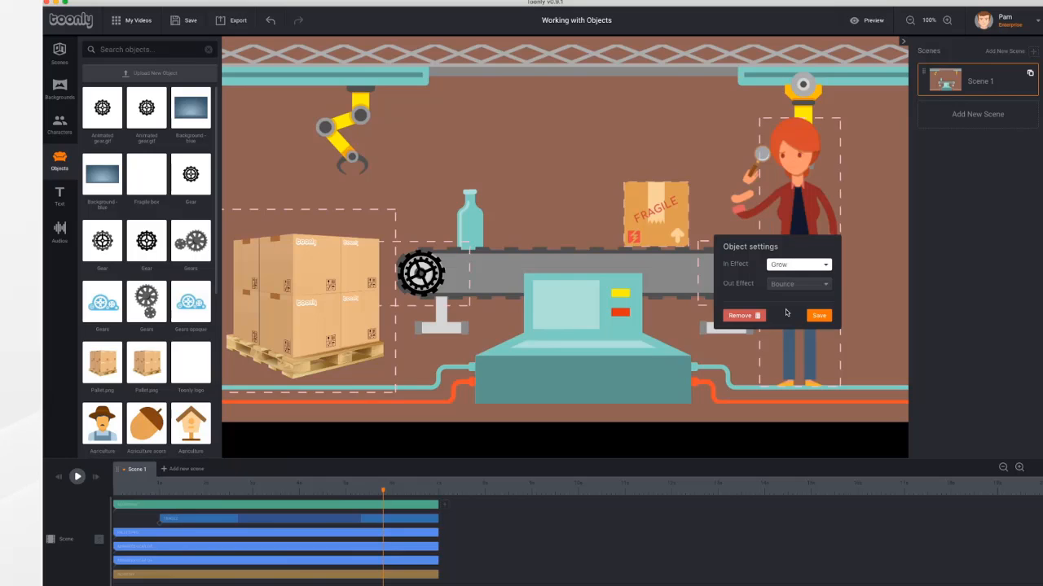
left_click(801, 285)
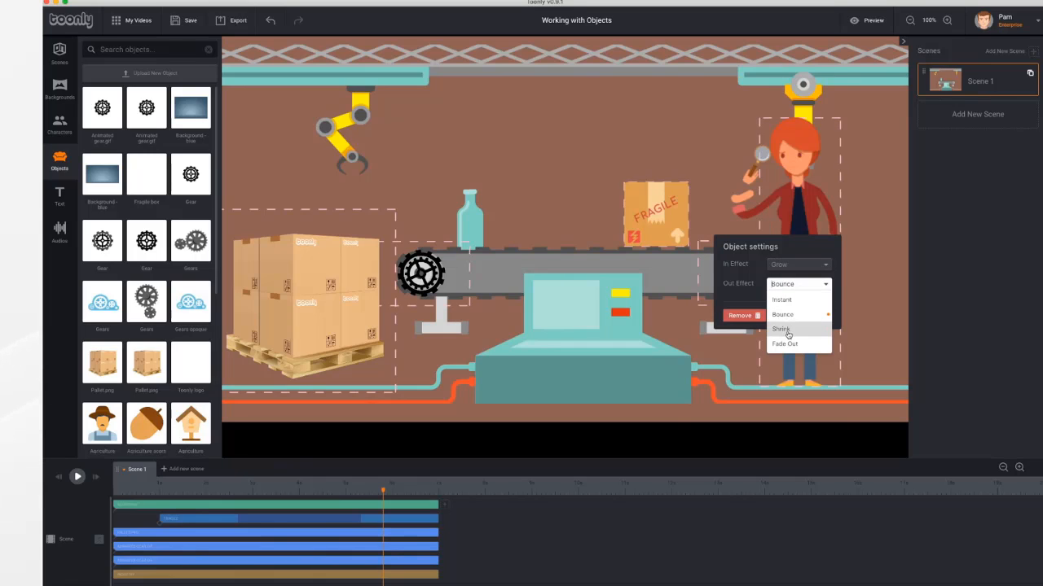
left_click(787, 330)
left_click(819, 316)
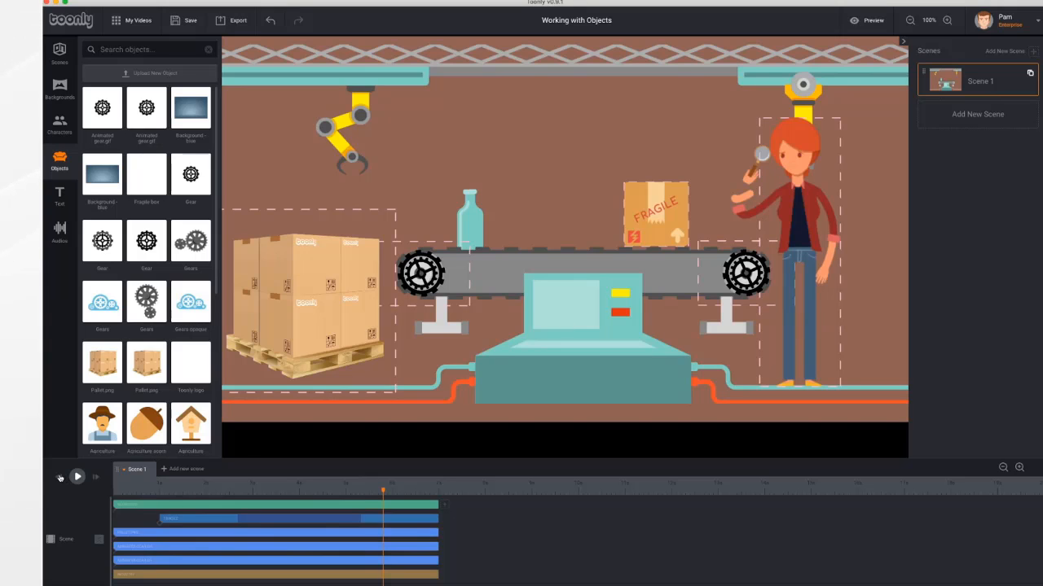
left_click(59, 479)
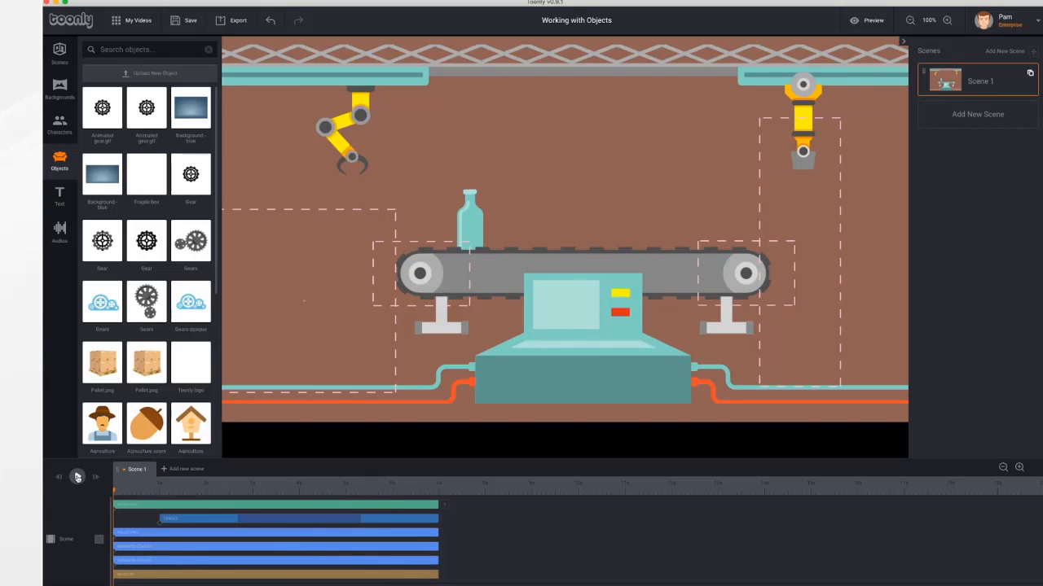
left_click(77, 477)
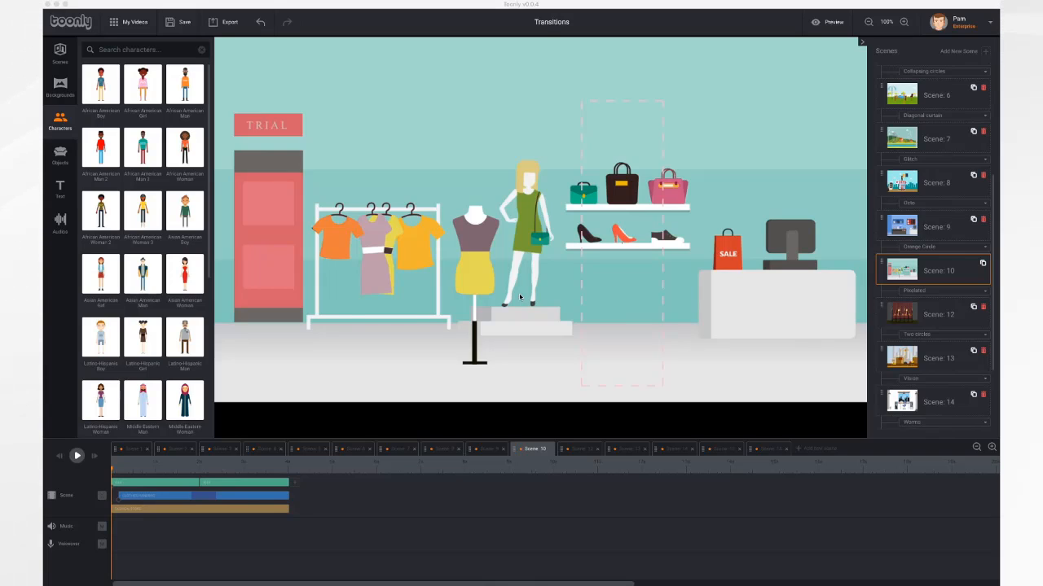
- Look through several scenes of the Transitions video, from Scene 1 up to Scene 10
left_click(130, 449)
left_click(171, 449)
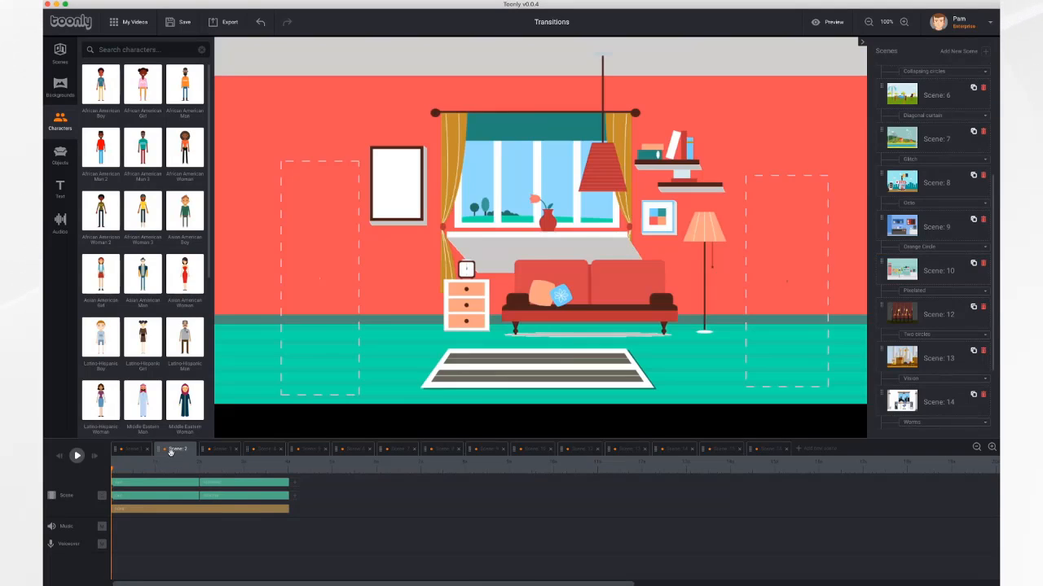
left_click(220, 449)
left_click(263, 448)
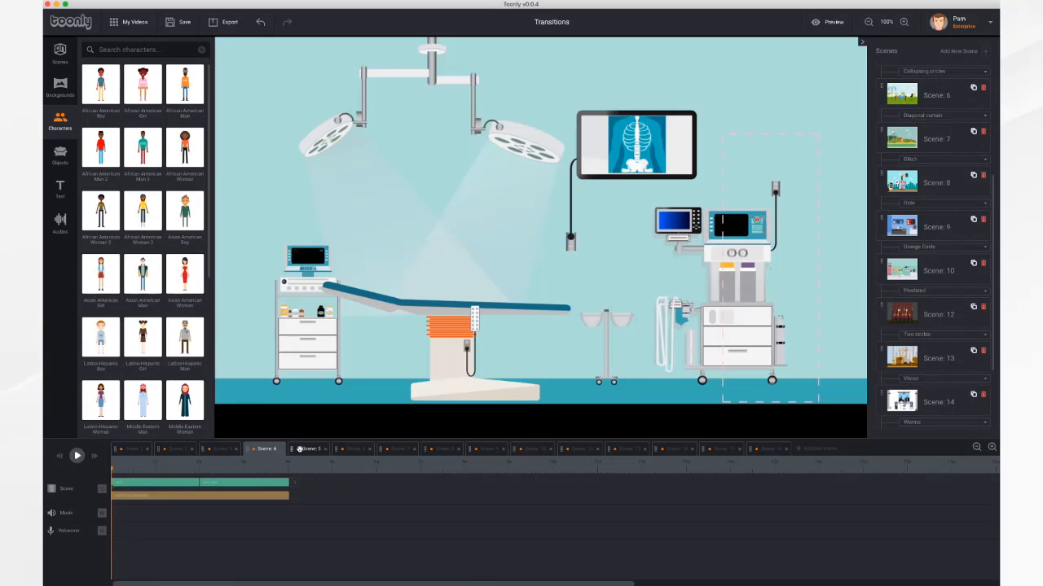
left_click(301, 449)
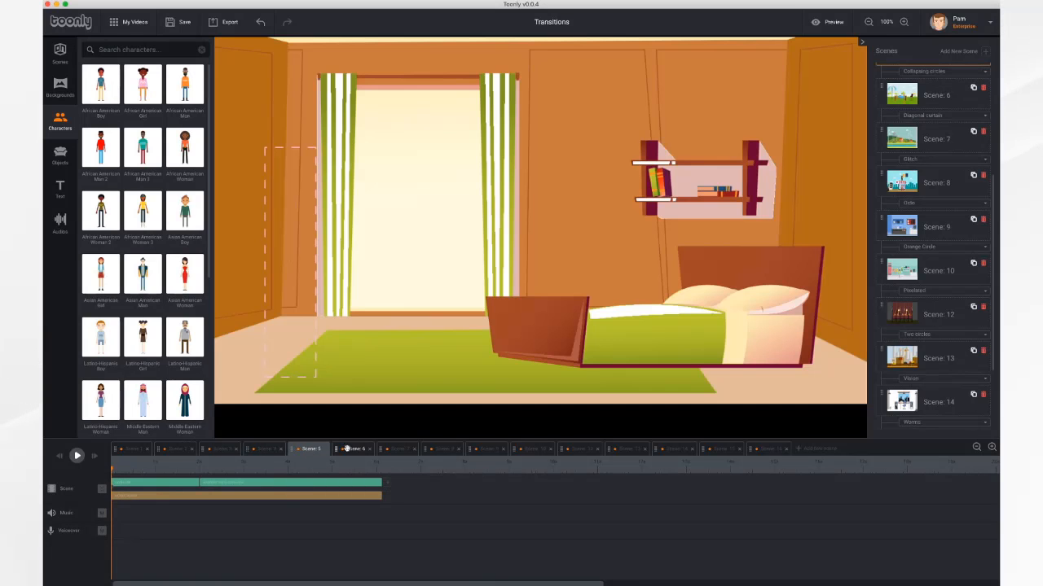
left_click(485, 449)
left_click(530, 449)
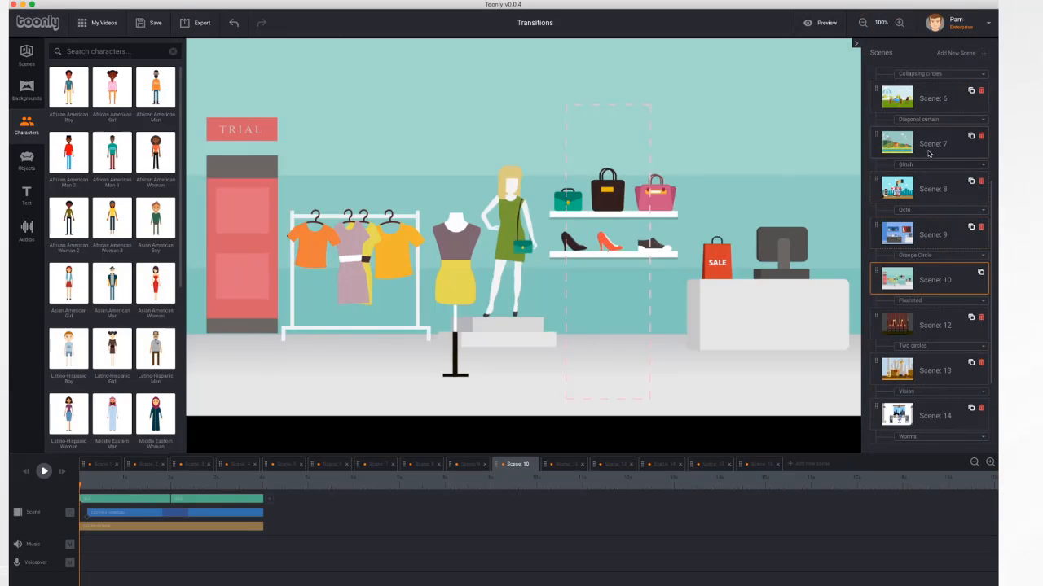
- Review the transitions in the scene list and browse the transition choices between Scene 1 and Scene 2 without changing the selection
scroll(928, 131, "down", 1)
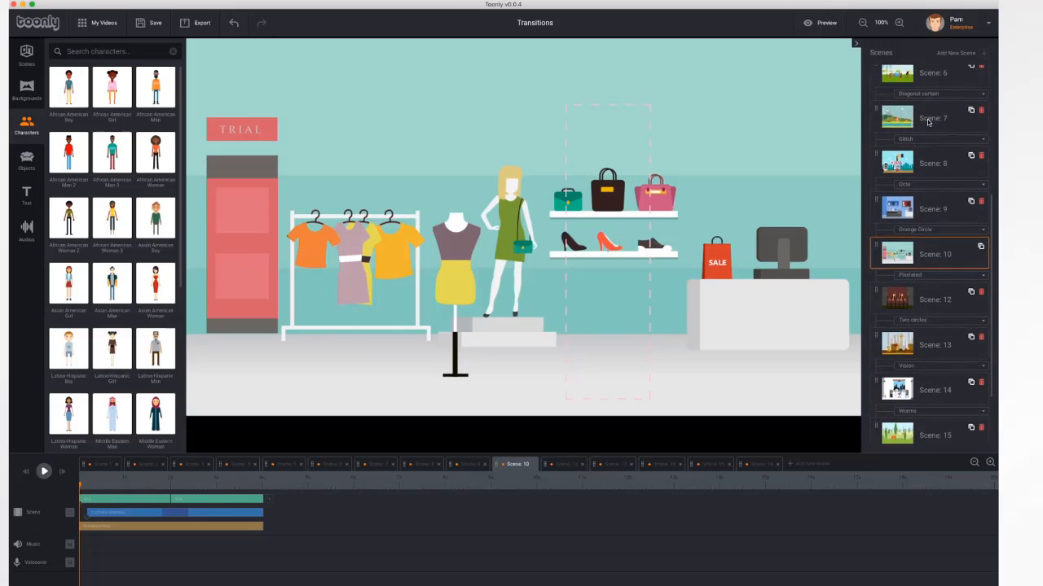
scroll(928, 122, "up", 9)
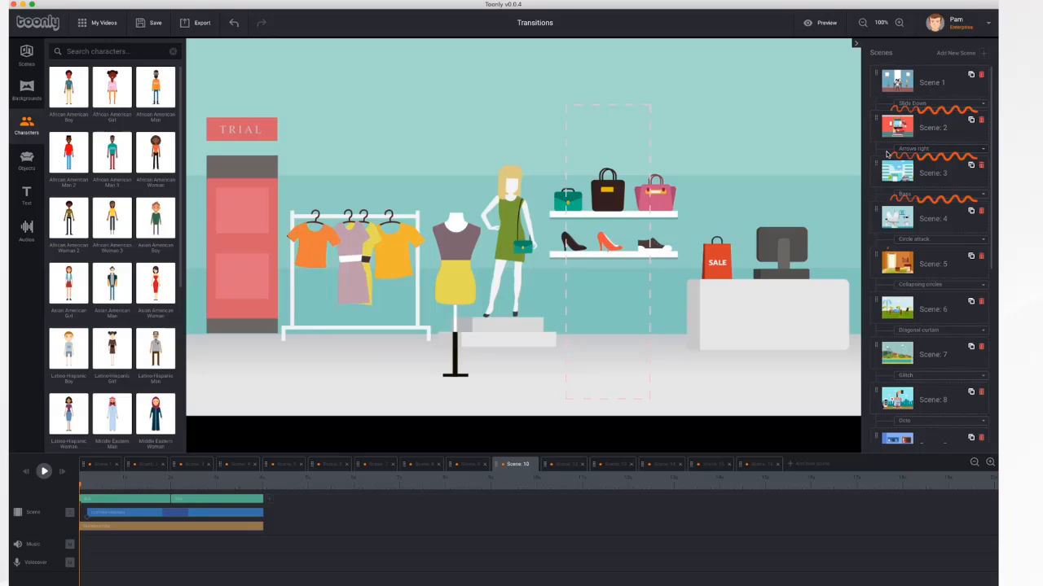
left_click(983, 107)
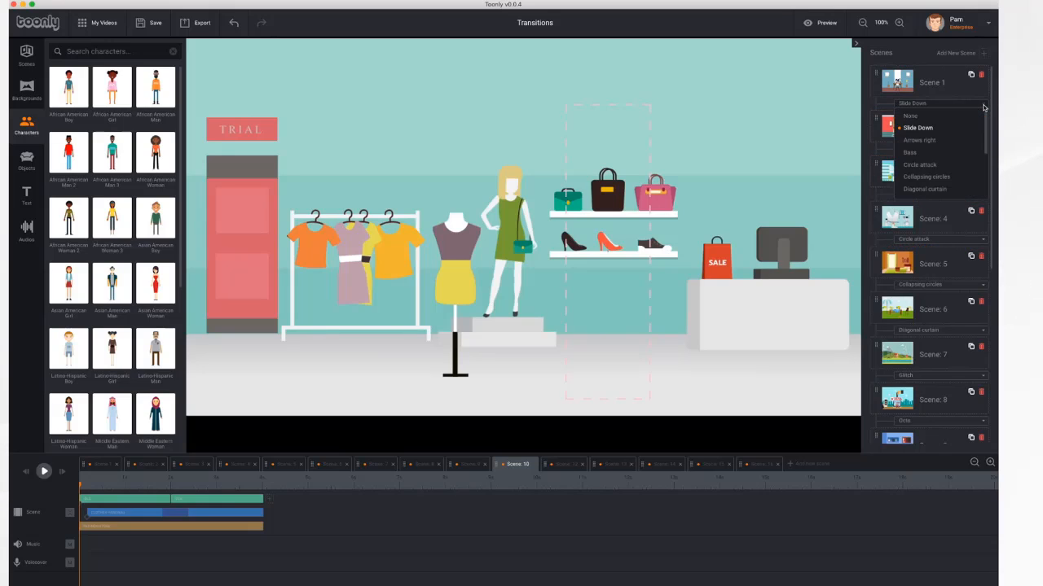
scroll(960, 152, "down", 5)
scroll(959, 150, "up", 5)
left_click(941, 130)
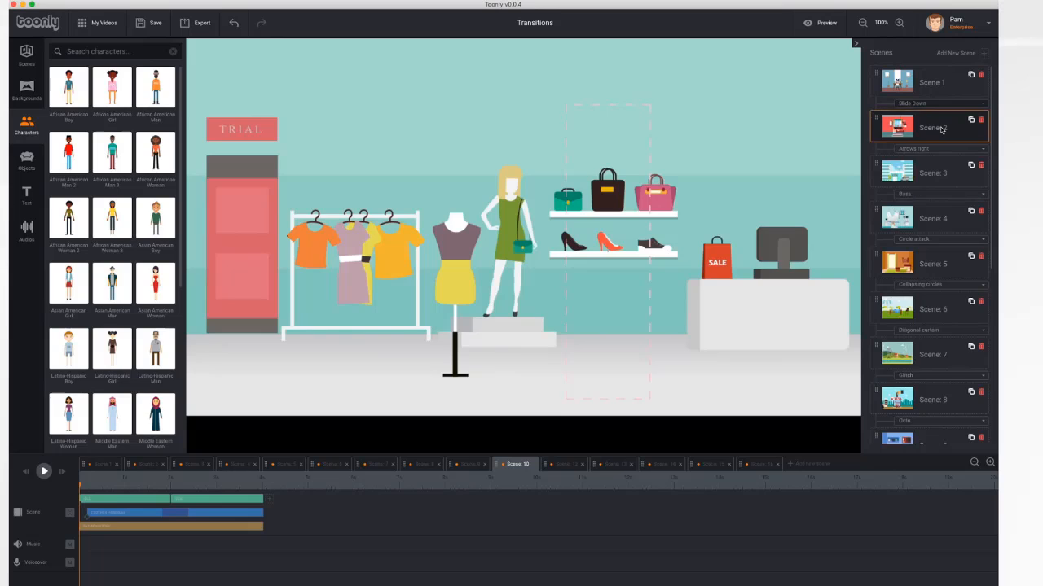
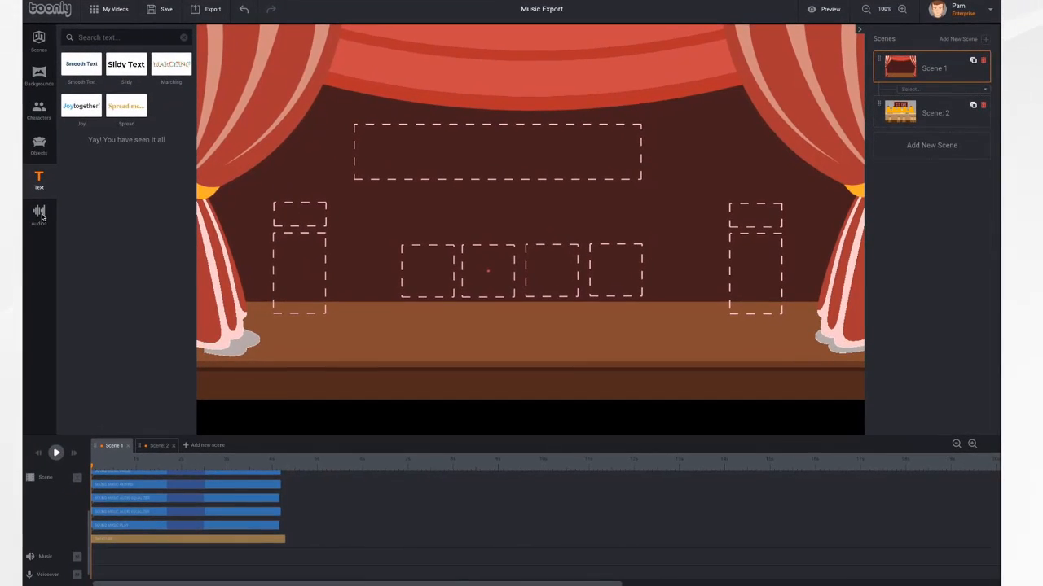
- Add the Broken Glass audio to the Music track of Scene 1 in the Music Export video and select the music clip
left_click(39, 214)
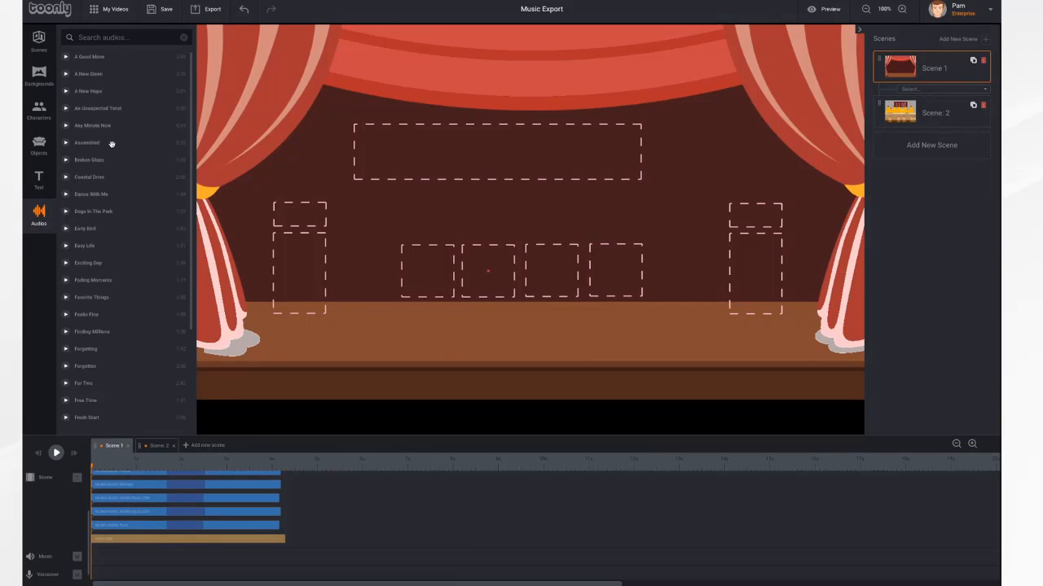
left_click_drag(95, 159, 134, 560)
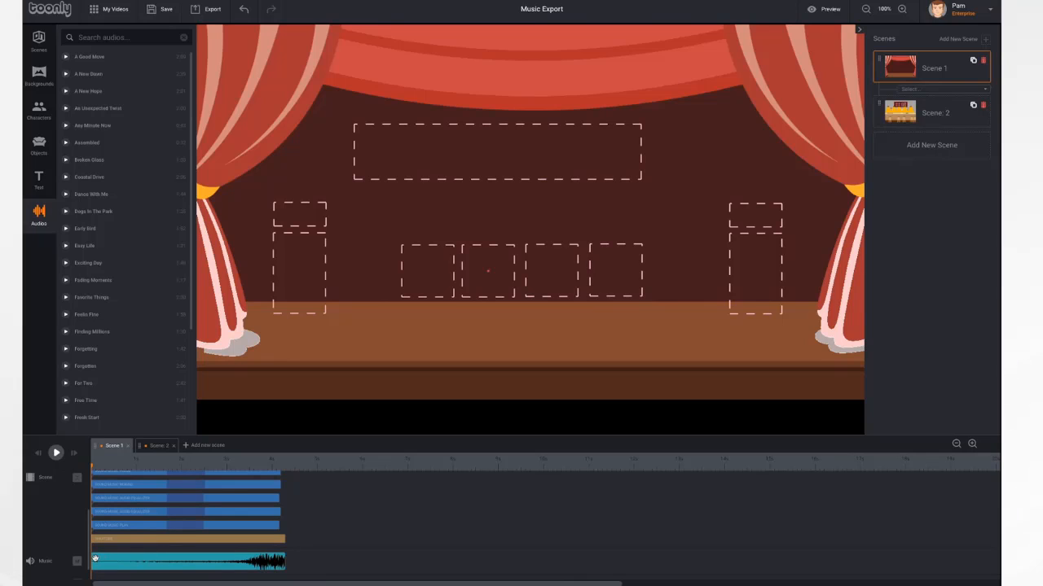
left_click(121, 557)
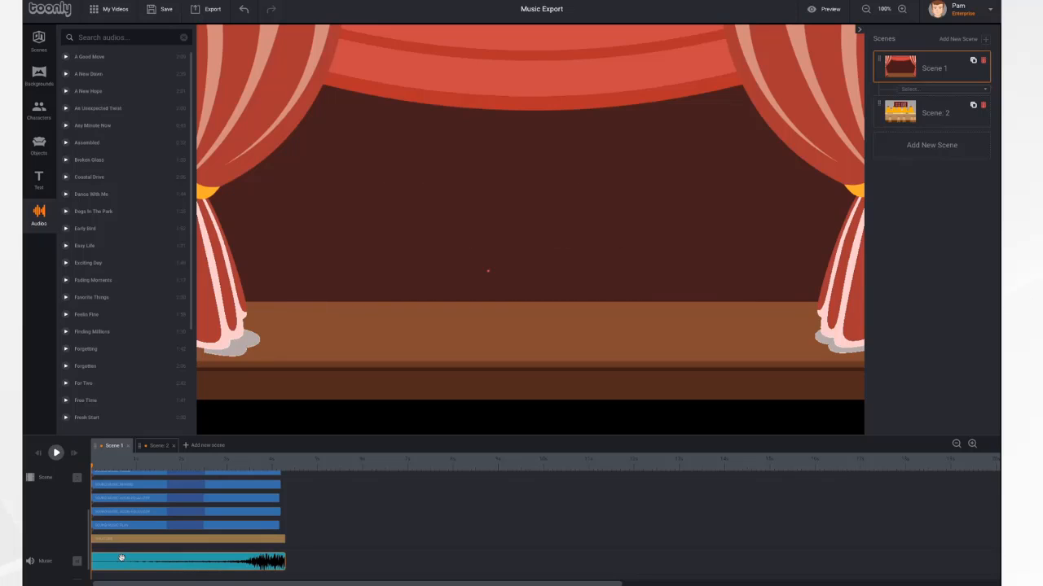
- Compare how the music track runs through Scene 2 and Scene 1, ending on Scene 1's music clip
left_click(158, 446)
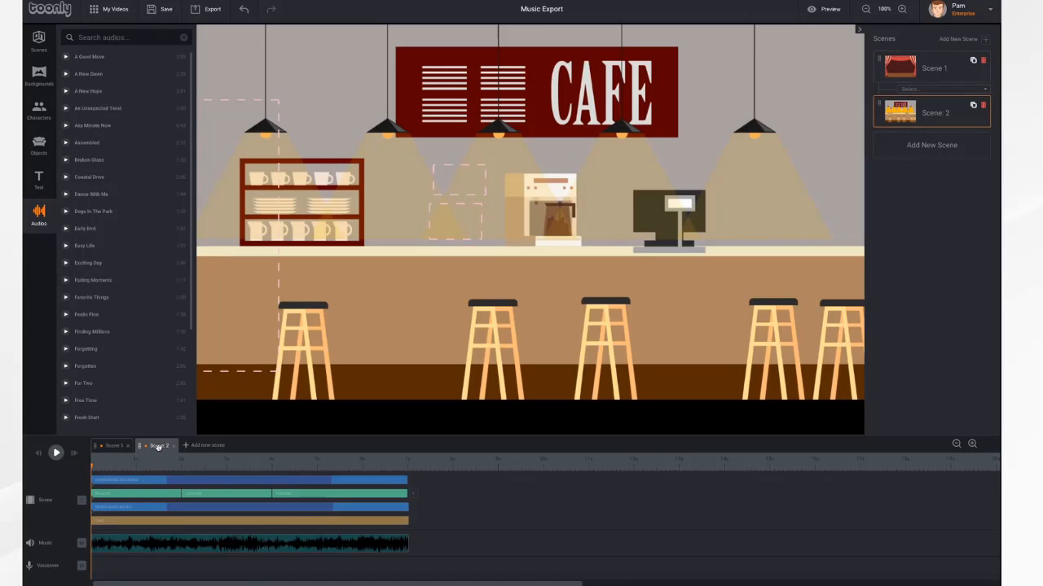
left_click(114, 445)
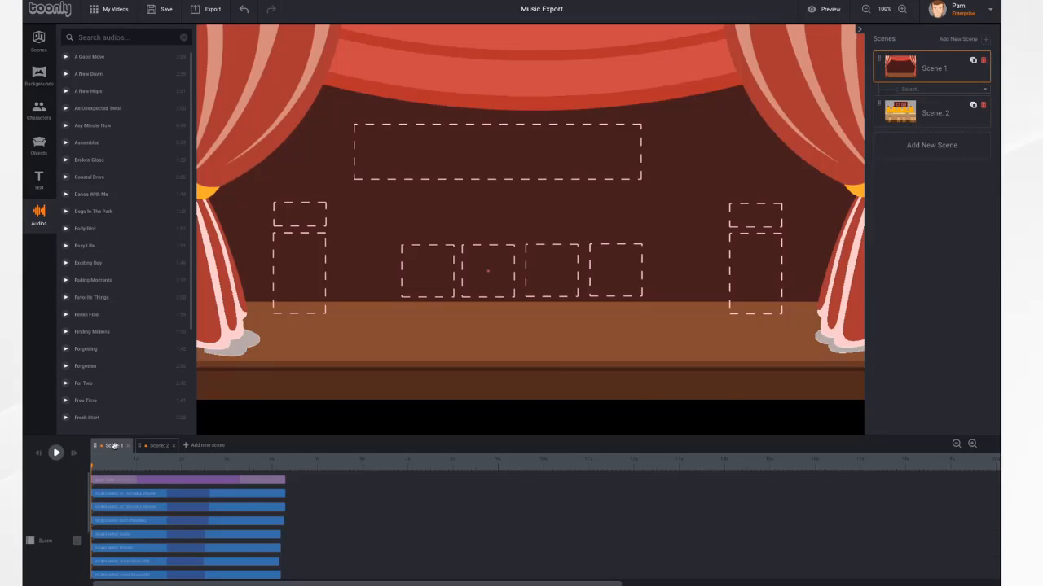
scroll(188, 504, "down", 2)
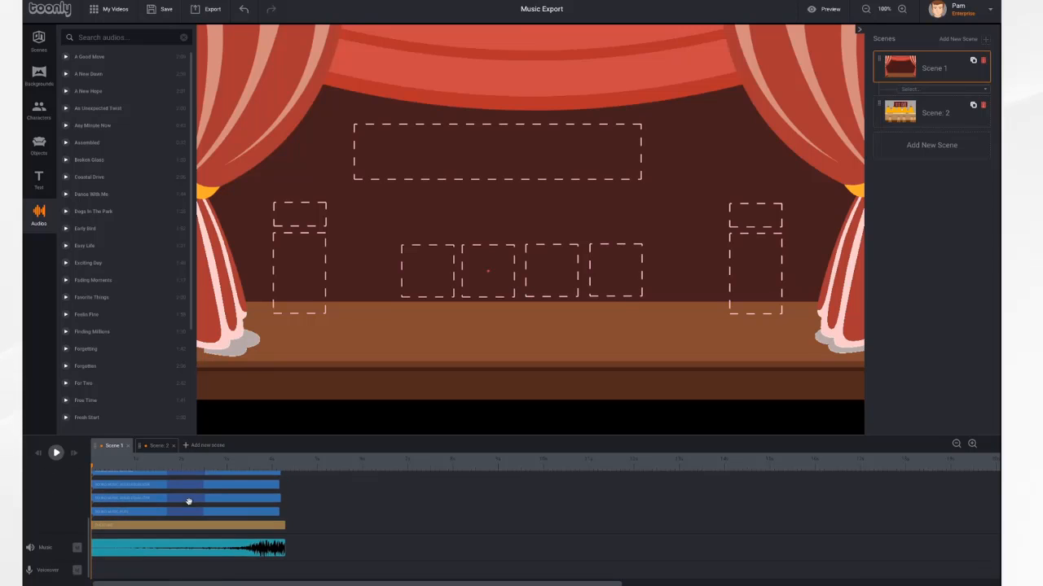
left_click(159, 445)
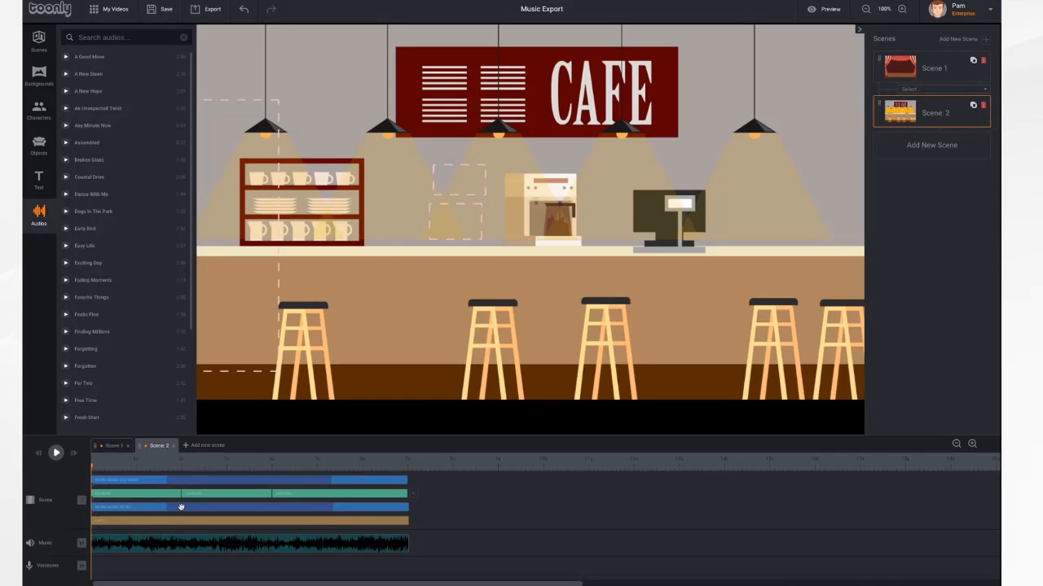
left_click(114, 445)
scroll(320, 546, "down", 3)
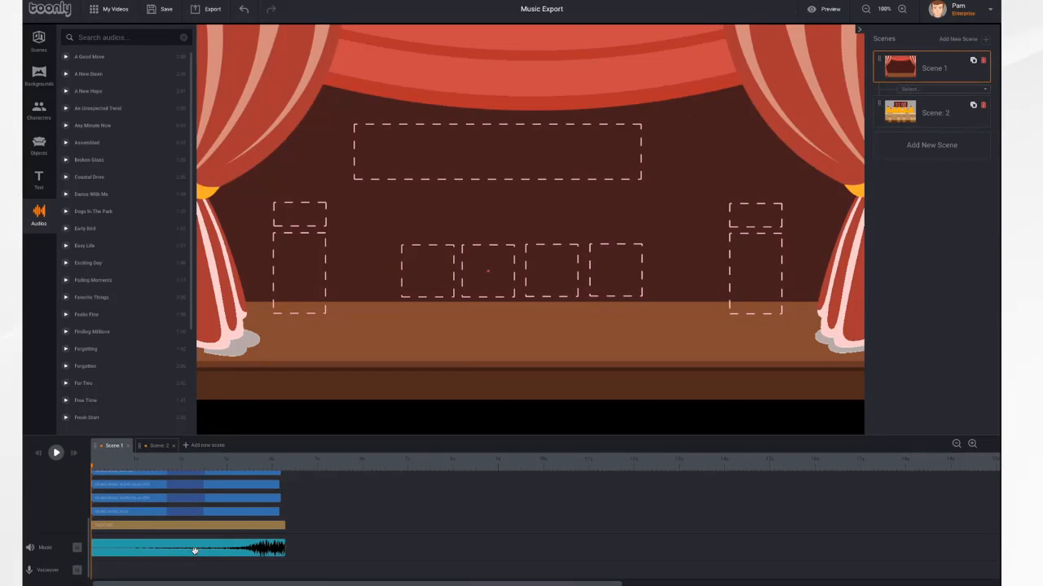
- Lower the volume of Scene 1's music clip to about one fifth, turn off Playthrough, and save the sound settings
left_click(193, 551)
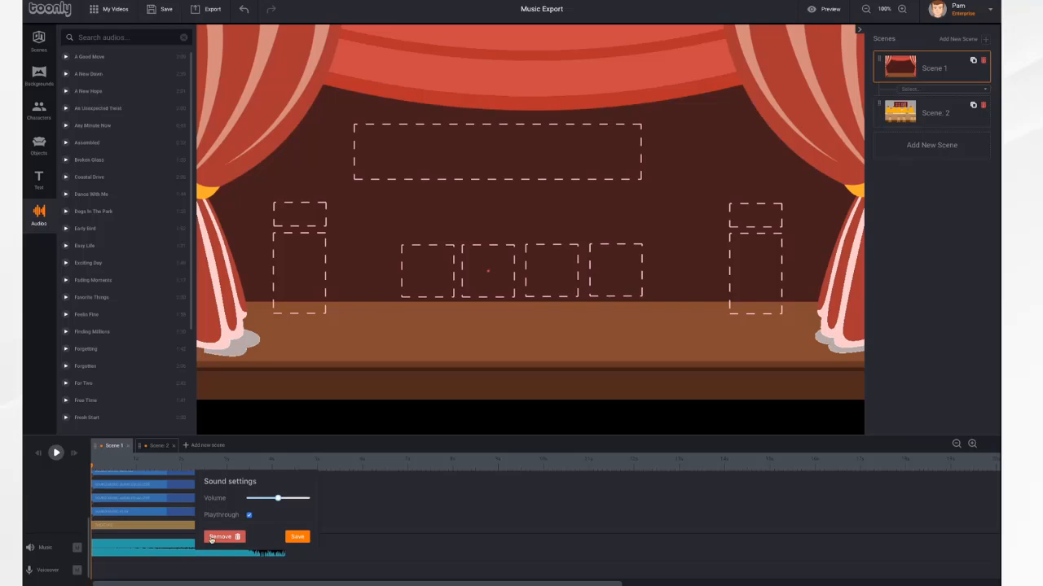
mouse_move(277, 498)
left_mouse_down()
mouse_move(251, 498)
mouse_move(303, 499)
mouse_move(258, 500)
left_mouse_up()
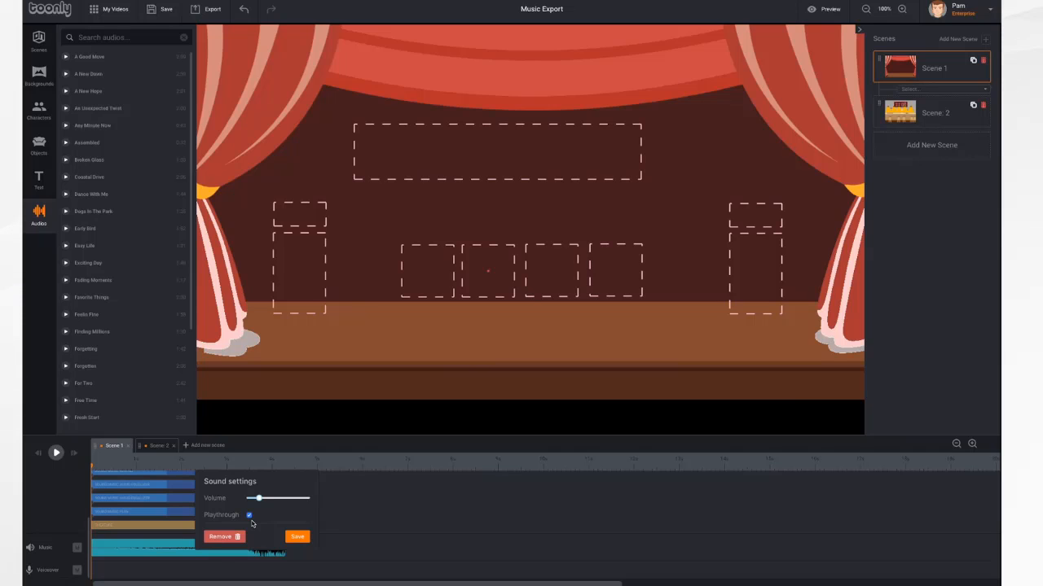
left_click(249, 517)
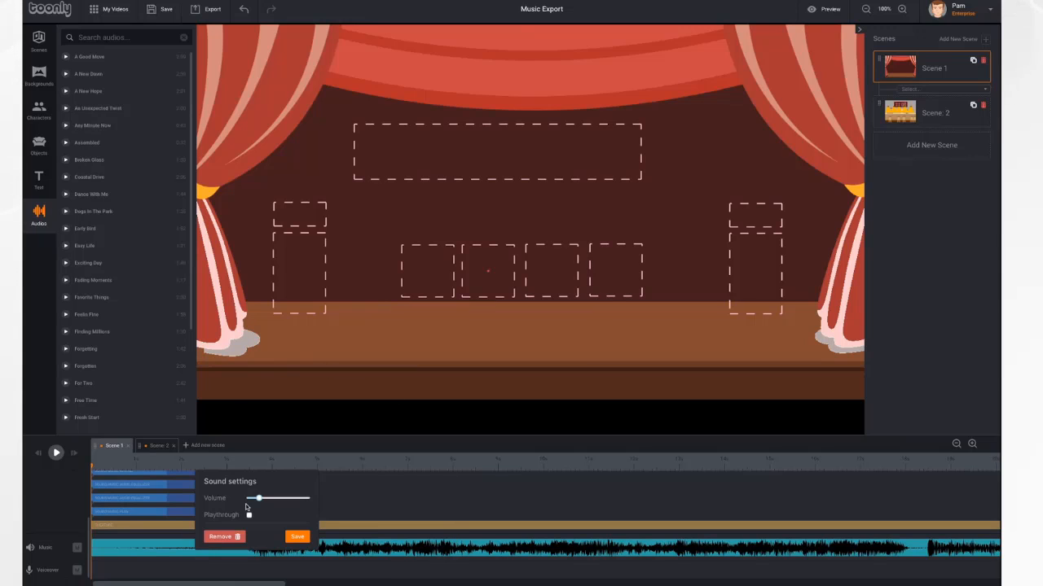
left_click(299, 538)
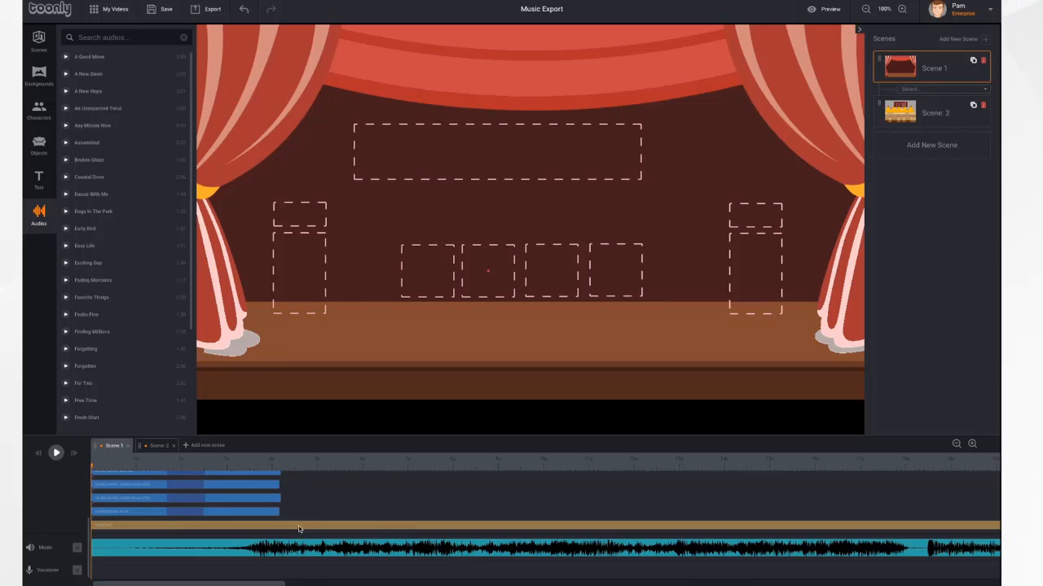
- Check the Music track in Scene 2 and return to the music clip in Scene 1
left_click(158, 445)
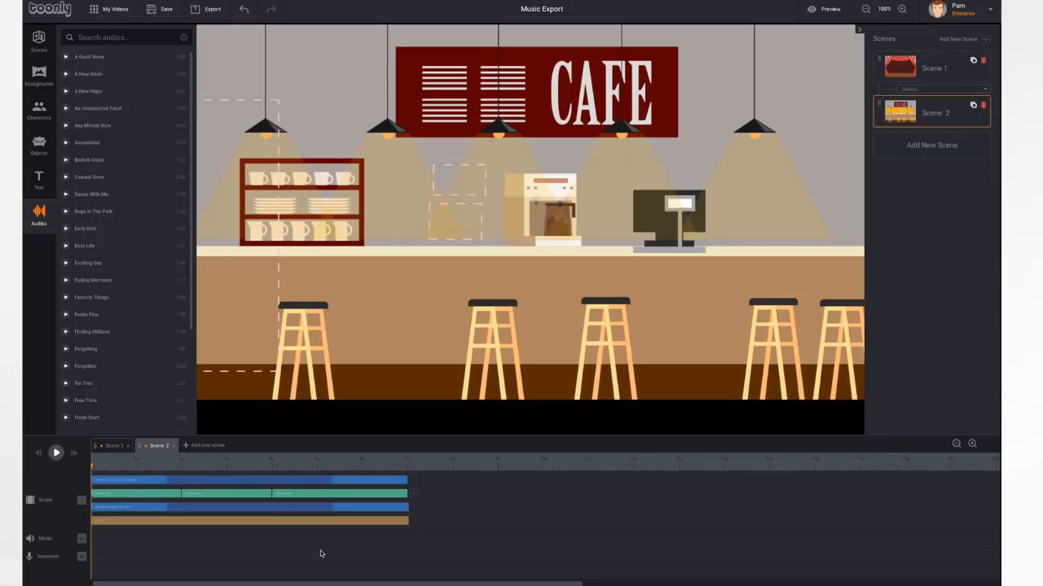
left_click(112, 447)
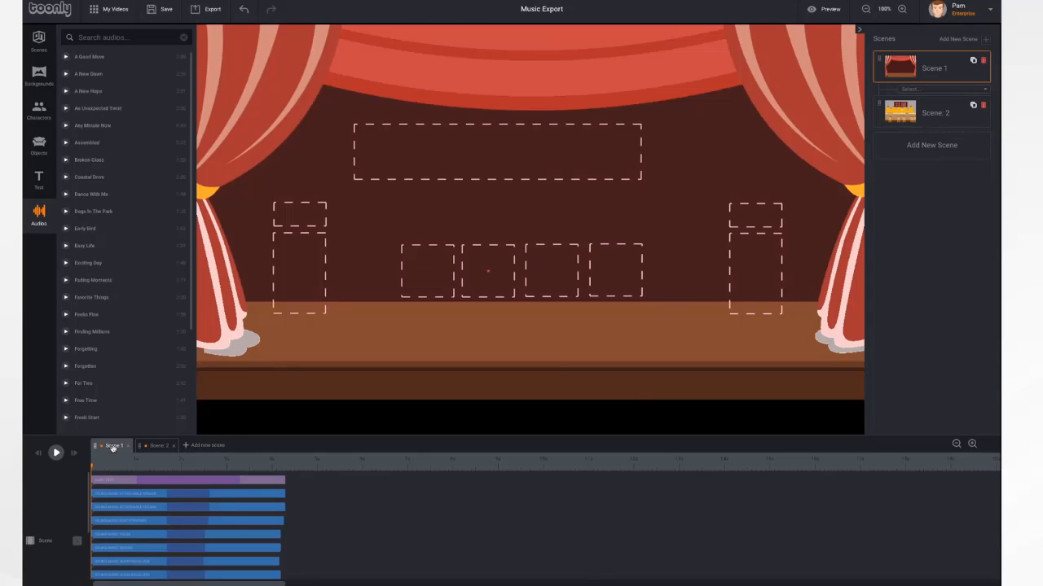
scroll(173, 511, "down", 1)
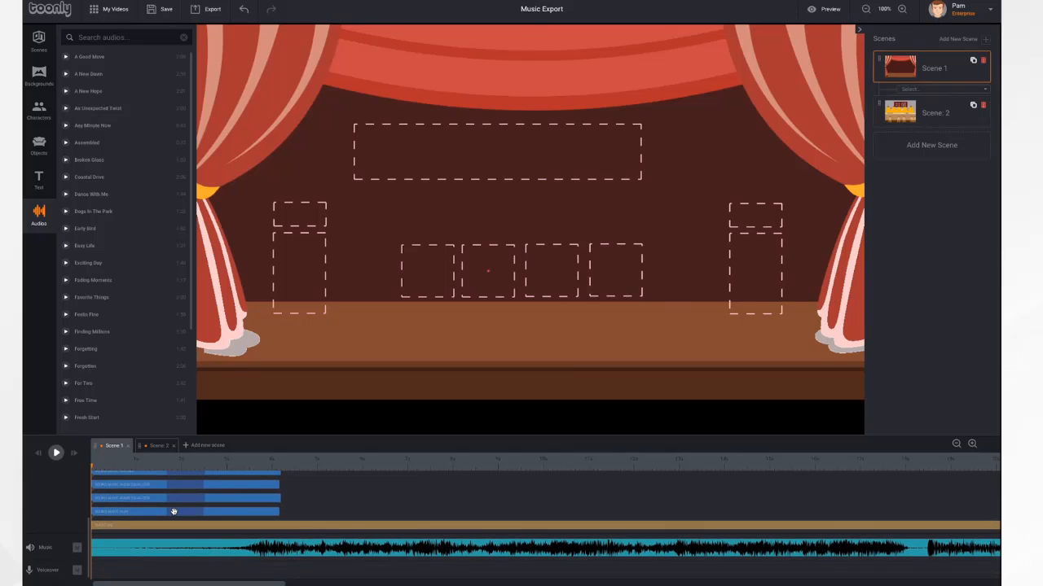
- Turn Playthrough back on for Scene 1's music clip and save the sound settings
left_click(196, 546)
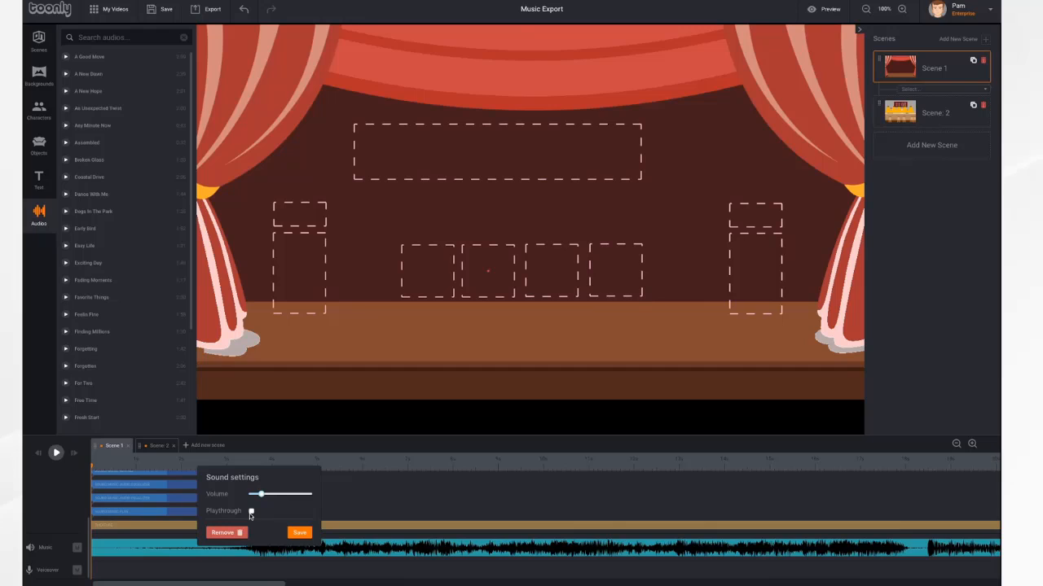
left_click(251, 513)
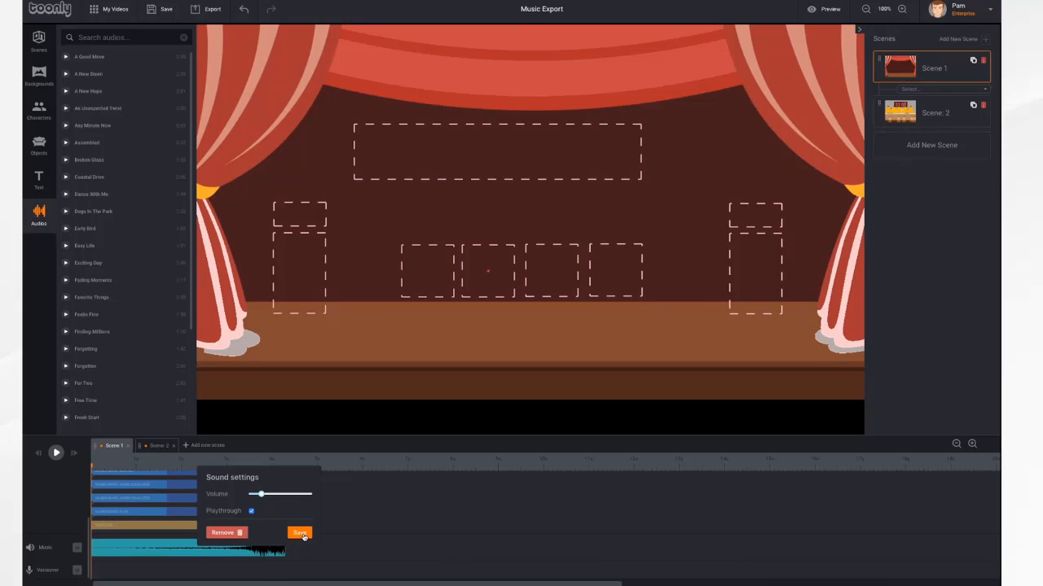
left_click(300, 533)
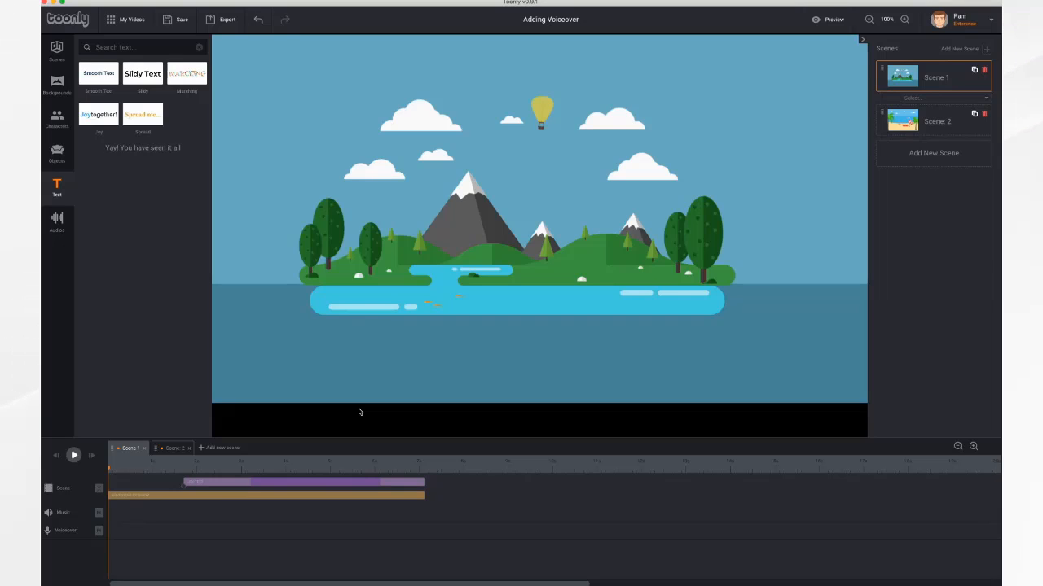
- Record a voiceover in Scene 1 starting at about 1.7 s, where the text clip begins on the timeline
left_click(102, 472)
left_click_drag(109, 471, 193, 466)
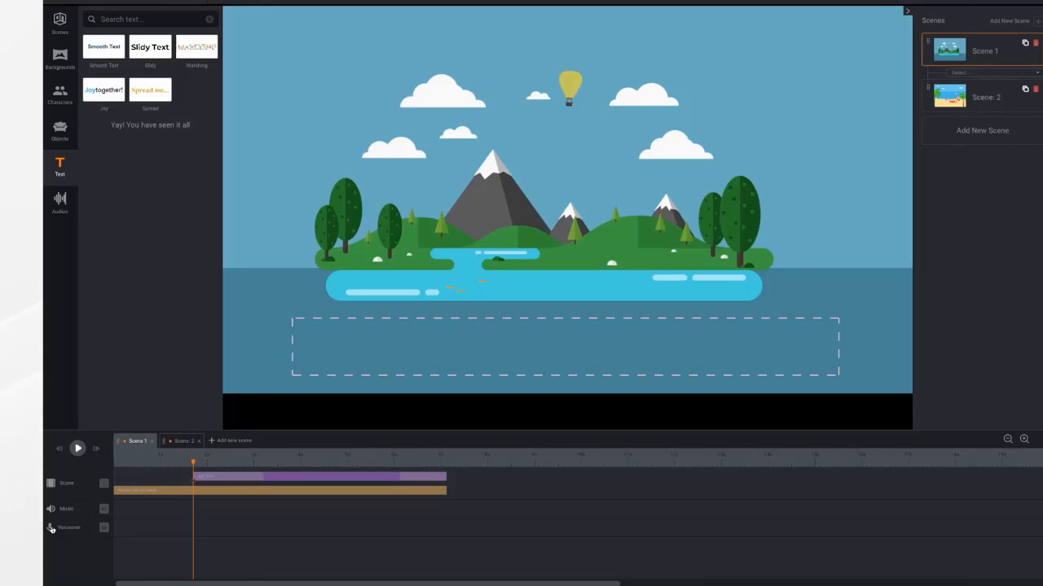
left_click(51, 528)
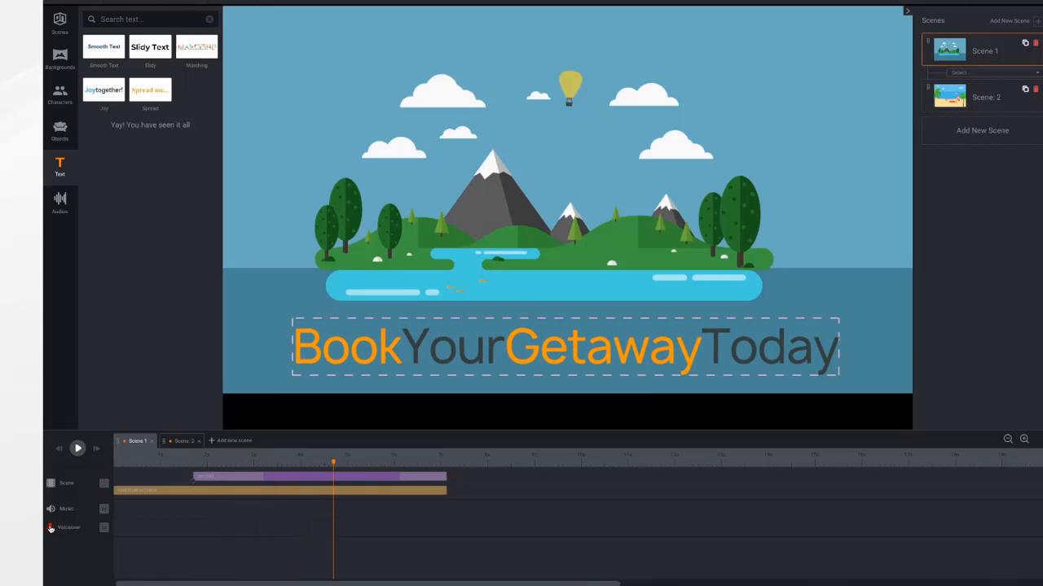
left_click(50, 528)
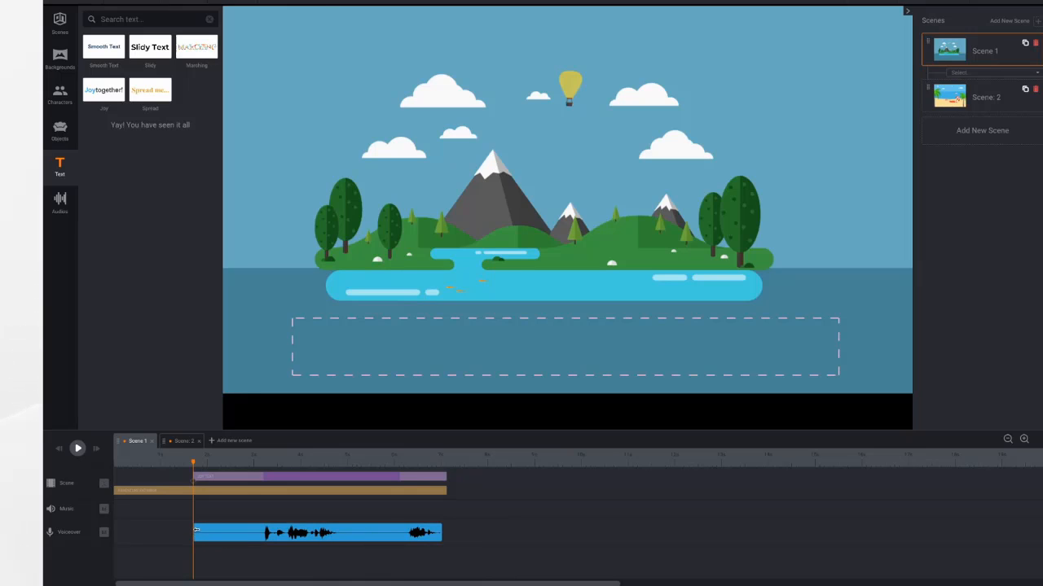
- Trim the silence from both ends of the voiceover clip, align it with the text clip's start, and play it back
left_click_drag(196, 531, 258, 538)
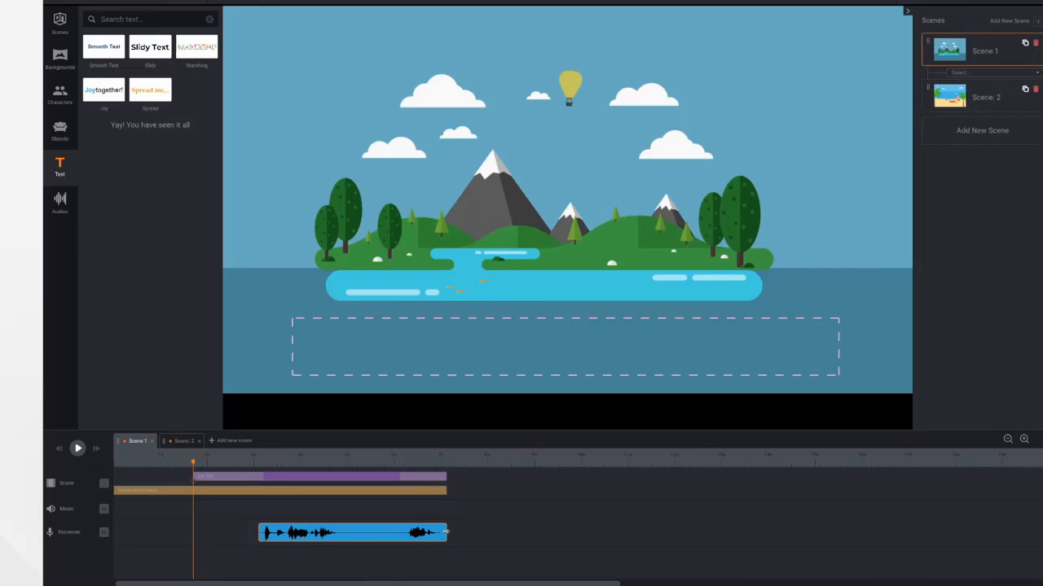
left_click_drag(446, 532, 255, 532)
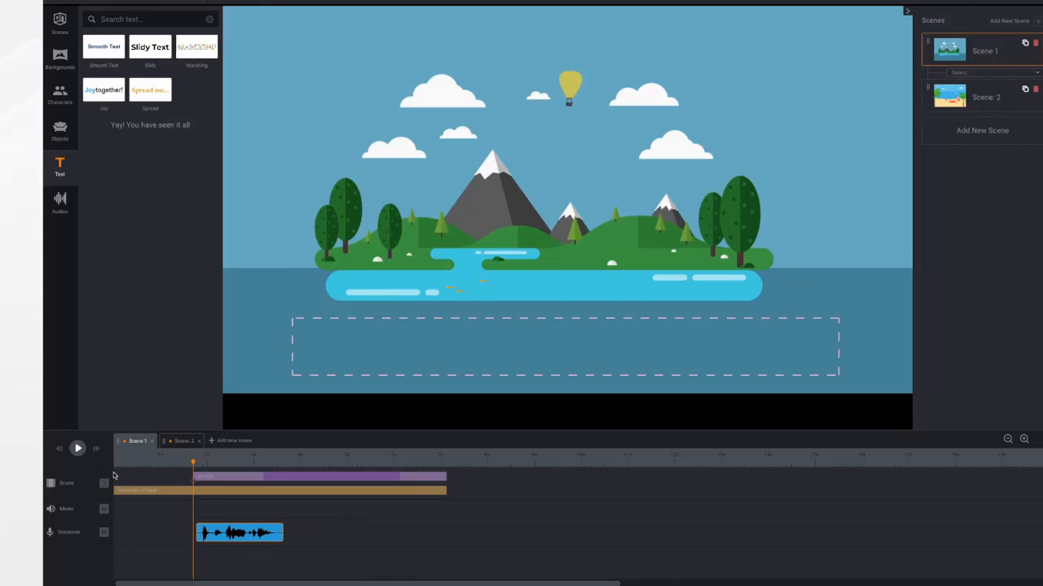
left_click(78, 449)
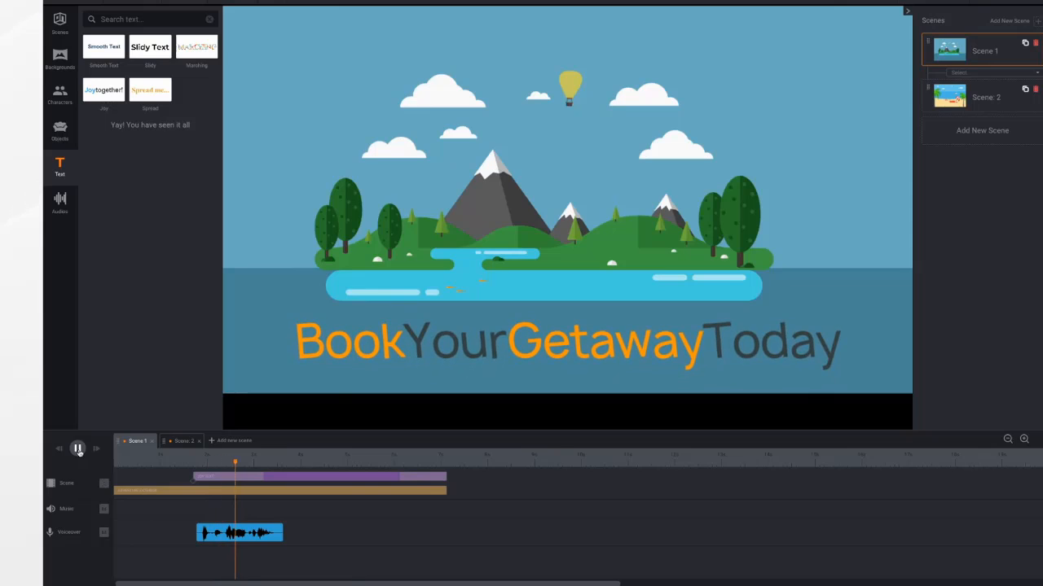
- Try muting and unmuting the Voiceover and Music tracks of Scene 1
left_click(103, 534)
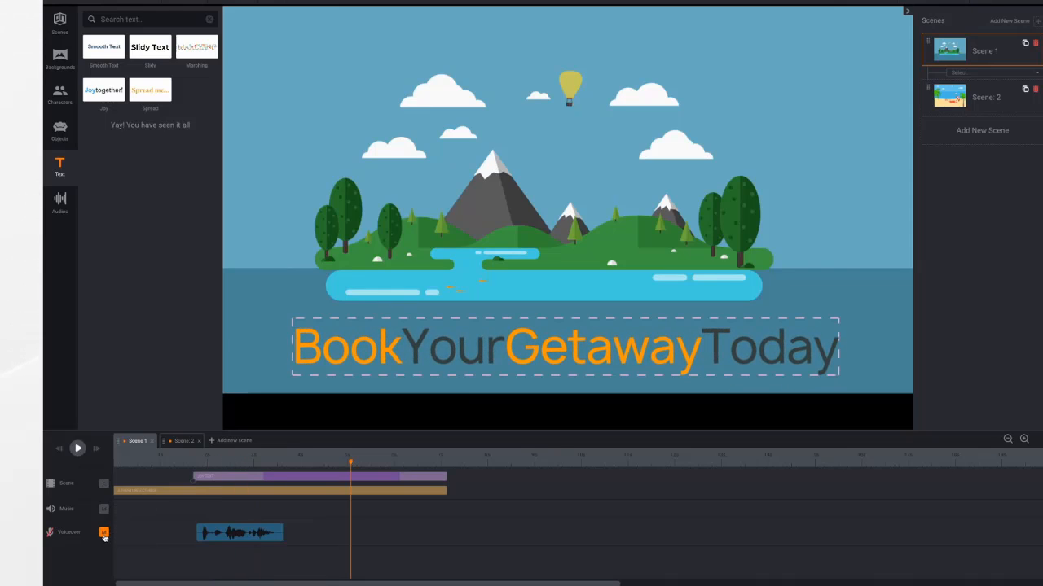
left_click(104, 533)
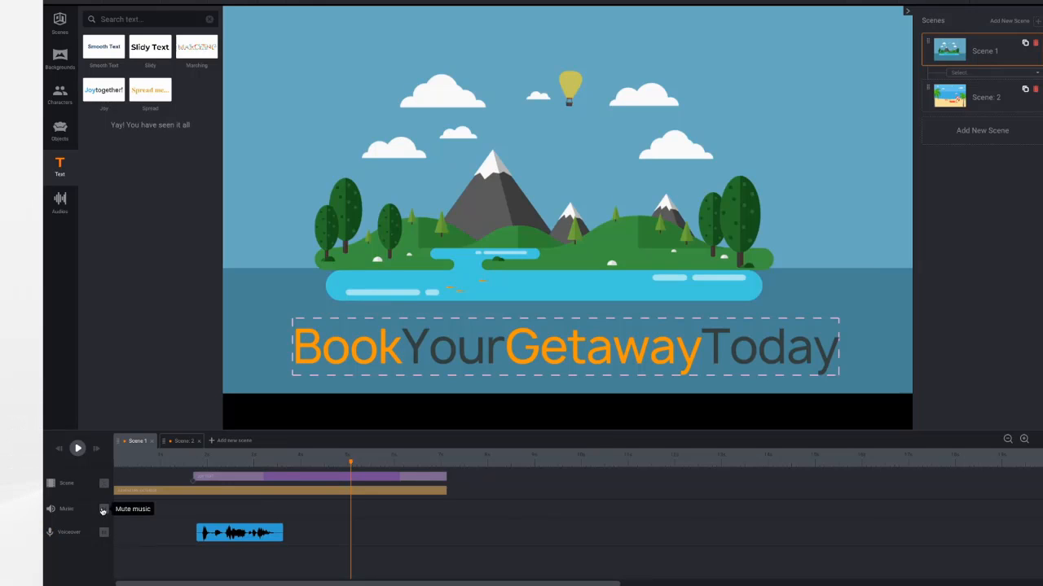
left_click(102, 510)
left_click(103, 510)
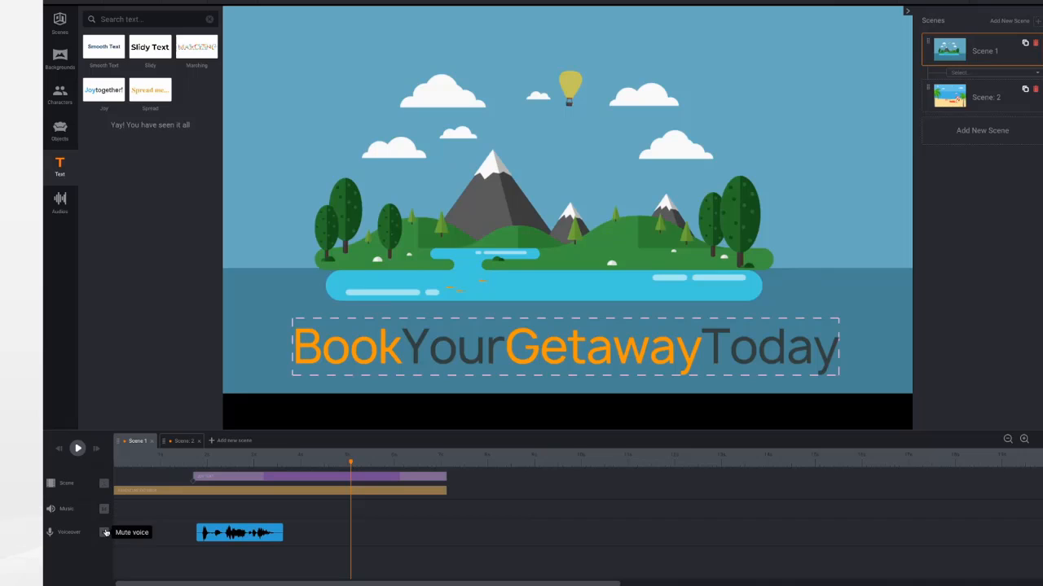
left_click(105, 533)
left_click(105, 533)
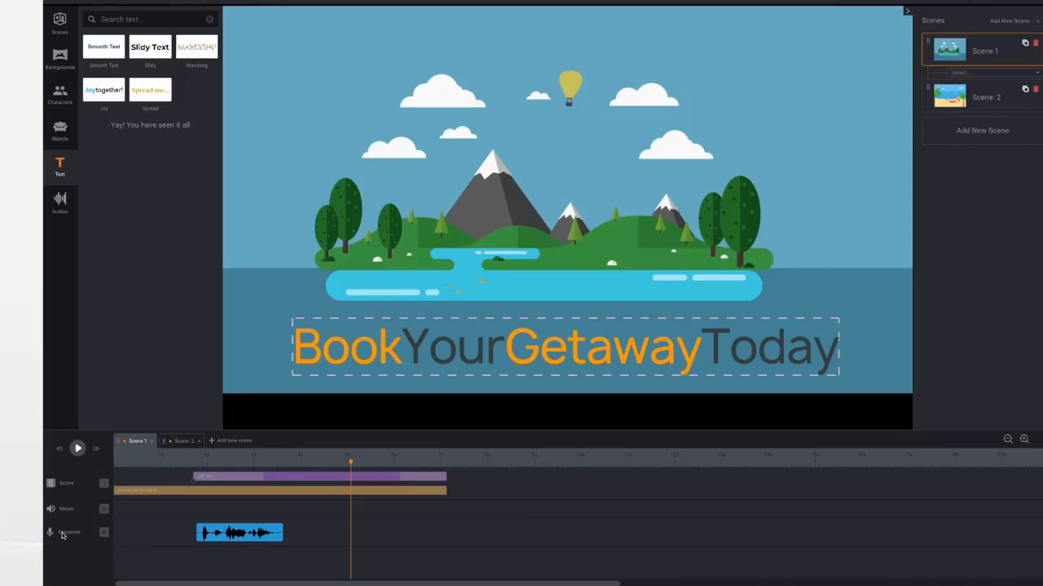
- Open the sound settings of Scene 1's voiceover clip
left_click(253, 535)
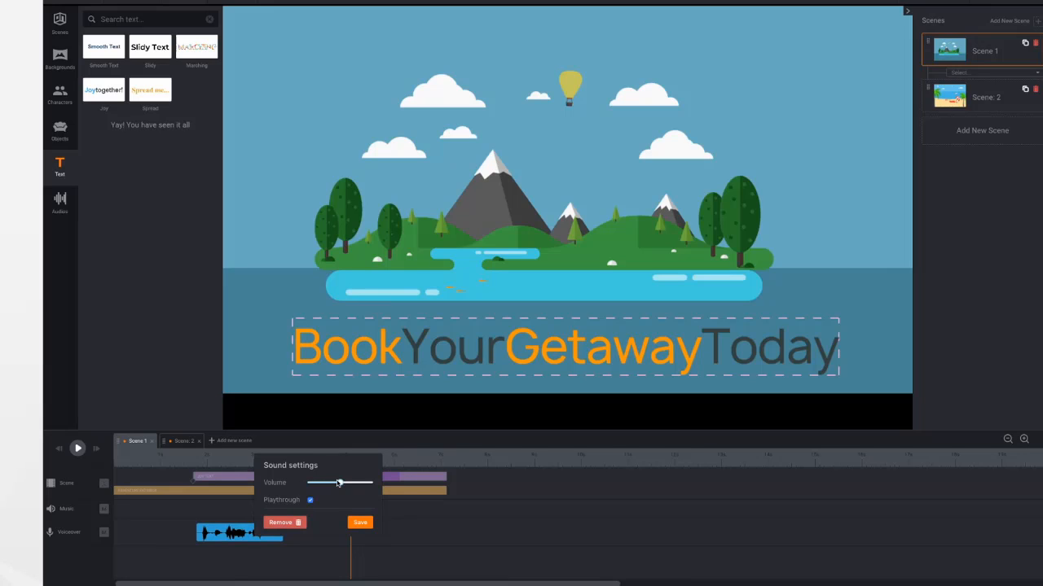
- Adjust the volume of the voiceover clip in its sound settings and close the settings
mouse_move(340, 483)
left_mouse_down()
mouse_move(326, 482)
mouse_move(367, 487)
mouse_move(307, 485)
mouse_move(342, 489)
left_mouse_up()
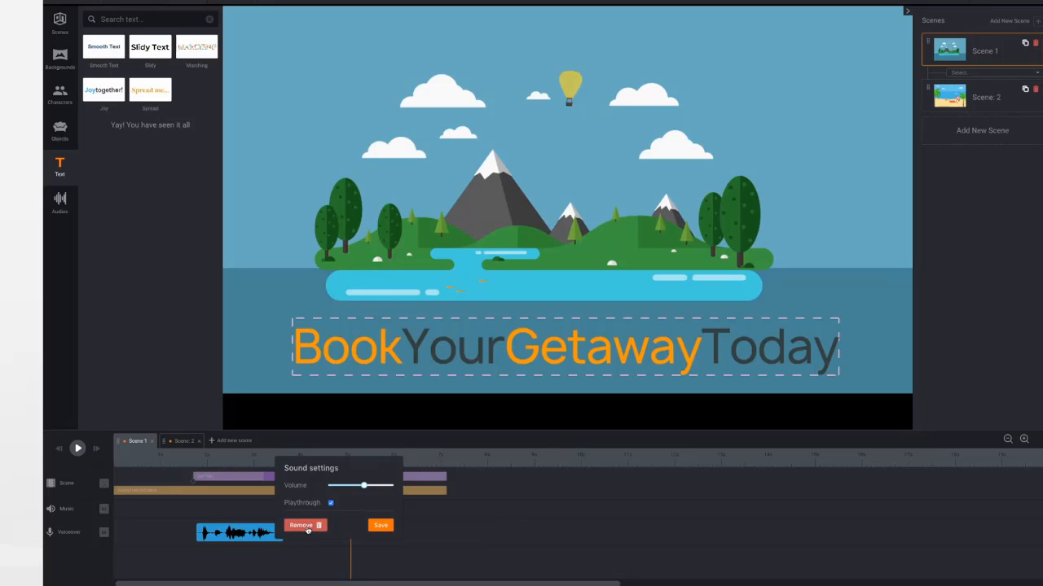
left_click(442, 524)
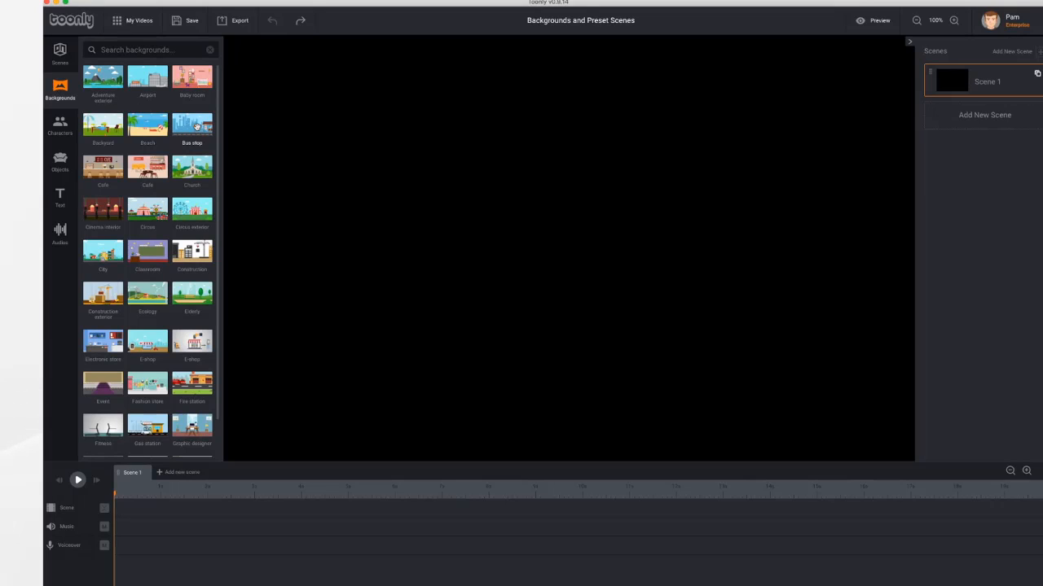
- Add the Bus stop background to Scene 1 with both its Entrance and Exit animations enabled
left_click_drag(192, 124, 475, 216)
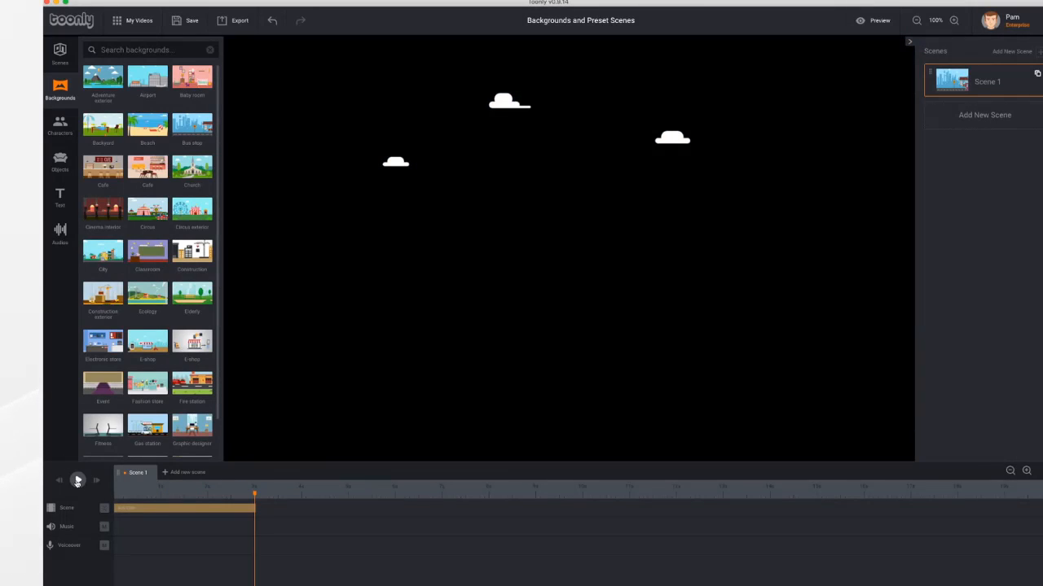
left_click(147, 510)
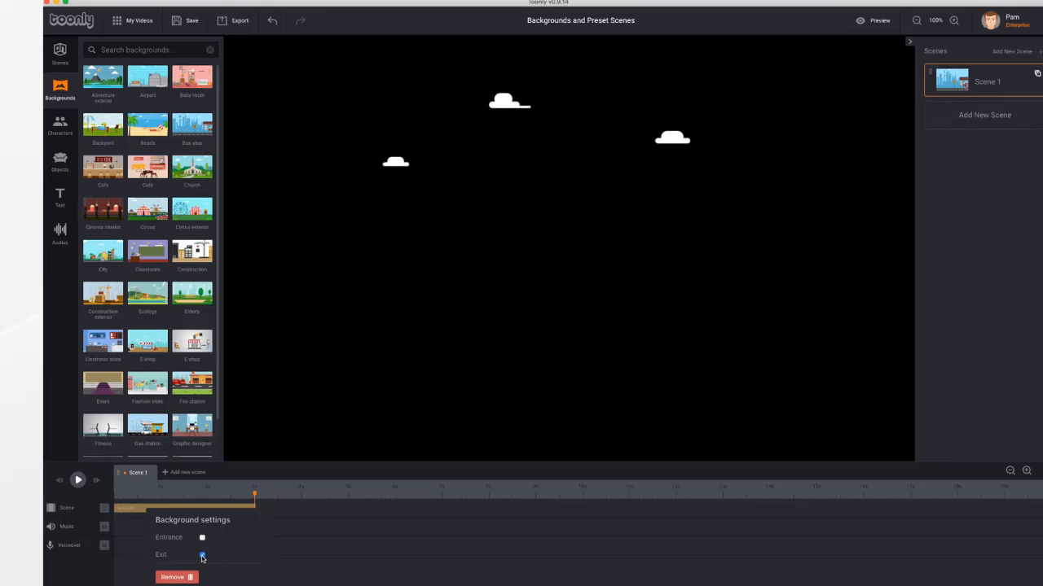
left_click(201, 557)
left_click(202, 557)
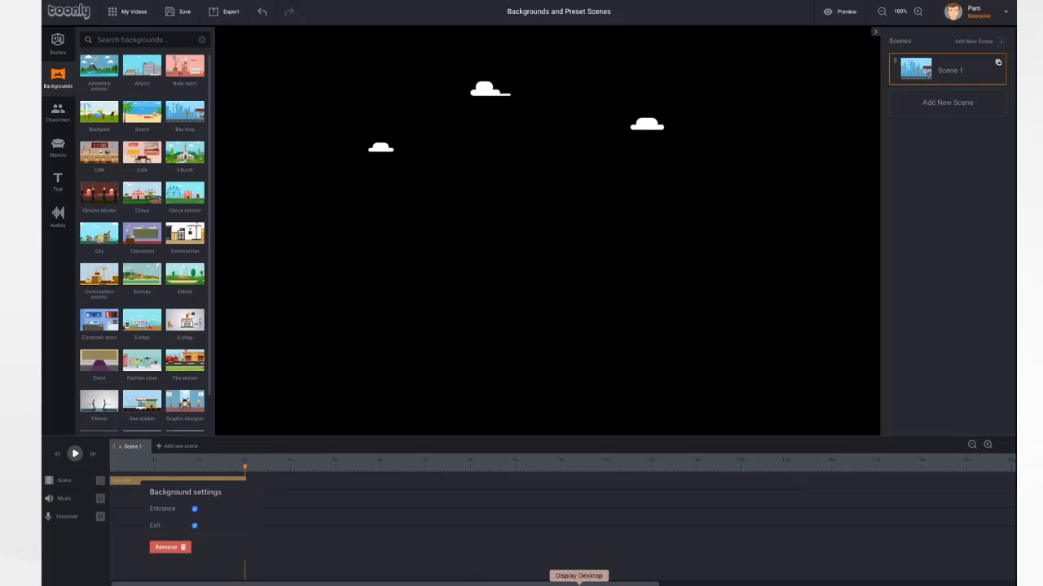
- Add a second scene with the Airport background and preview the whole video
left_click(180, 447)
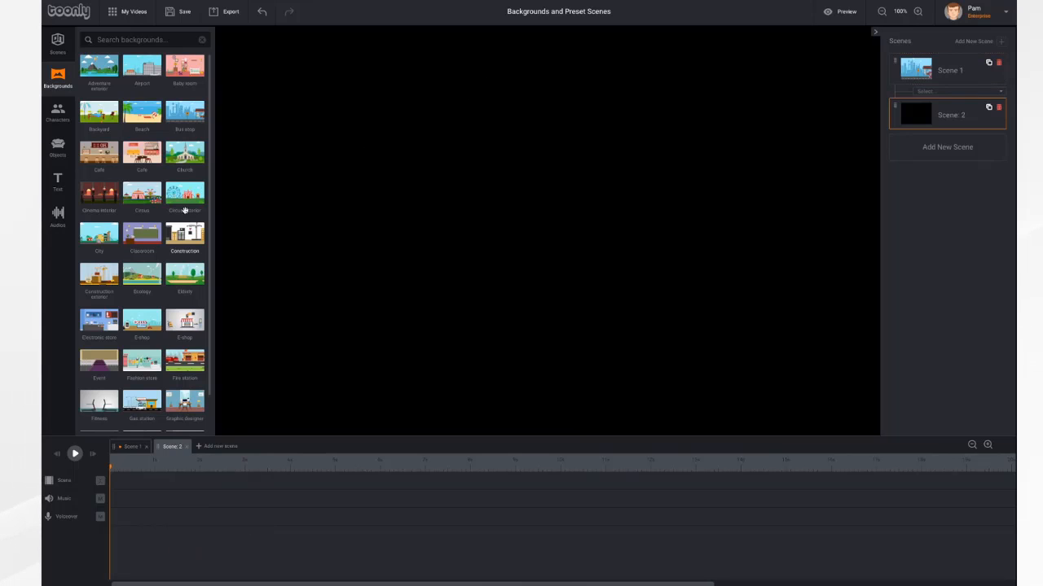
left_click_drag(142, 67, 462, 240)
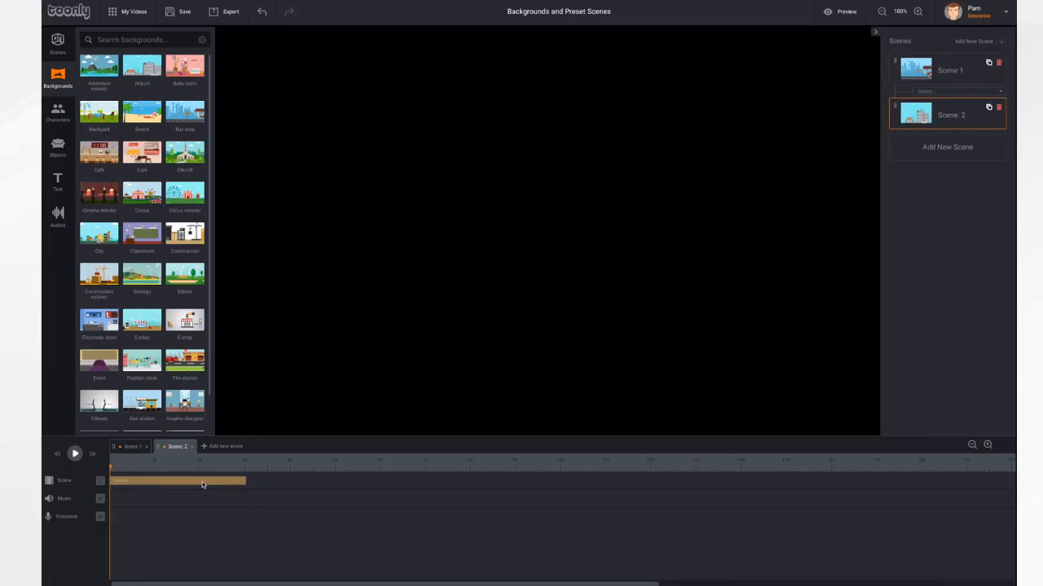
left_click(831, 12)
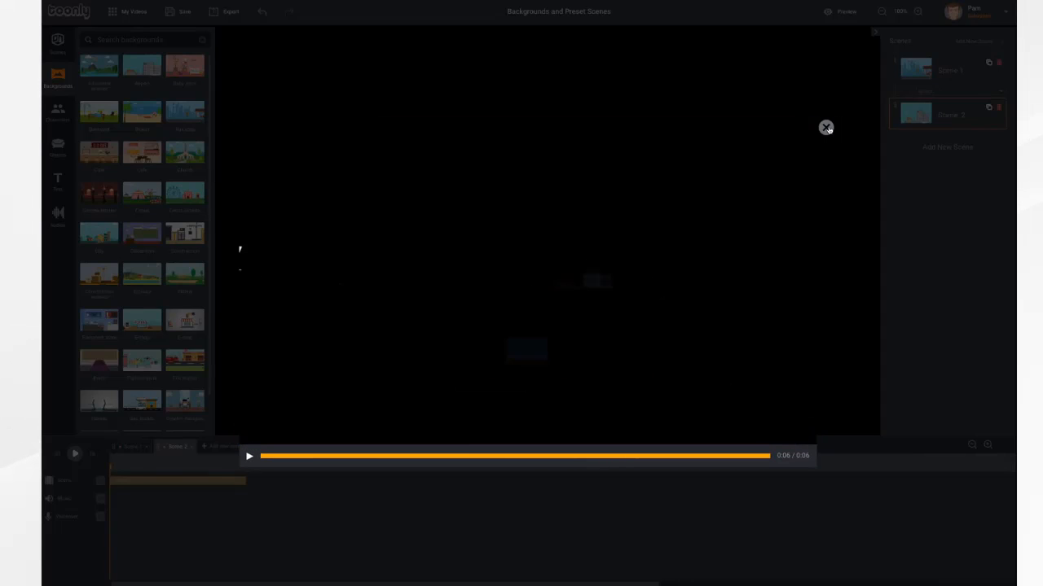
left_click(826, 128)
- Set the transition between Scene 1 and Scene 2 to Slide Down and preview the video
left_click(961, 92)
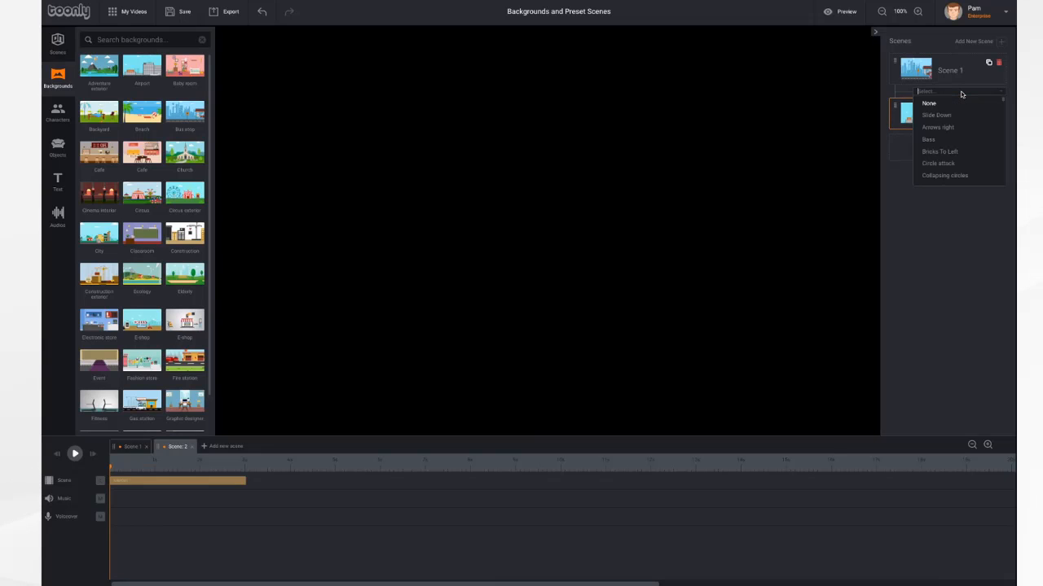
left_click(950, 116)
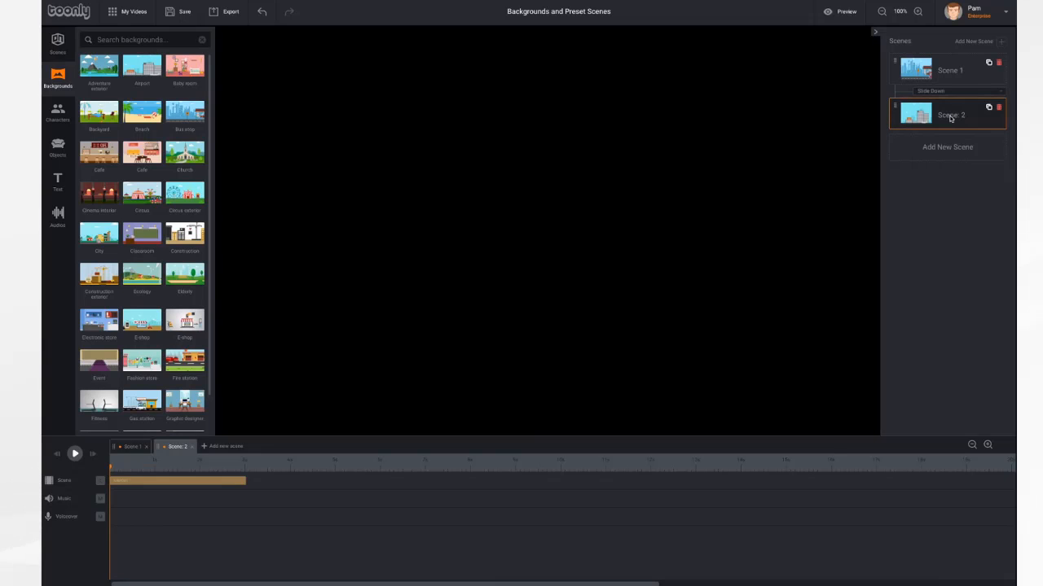
left_click(844, 12)
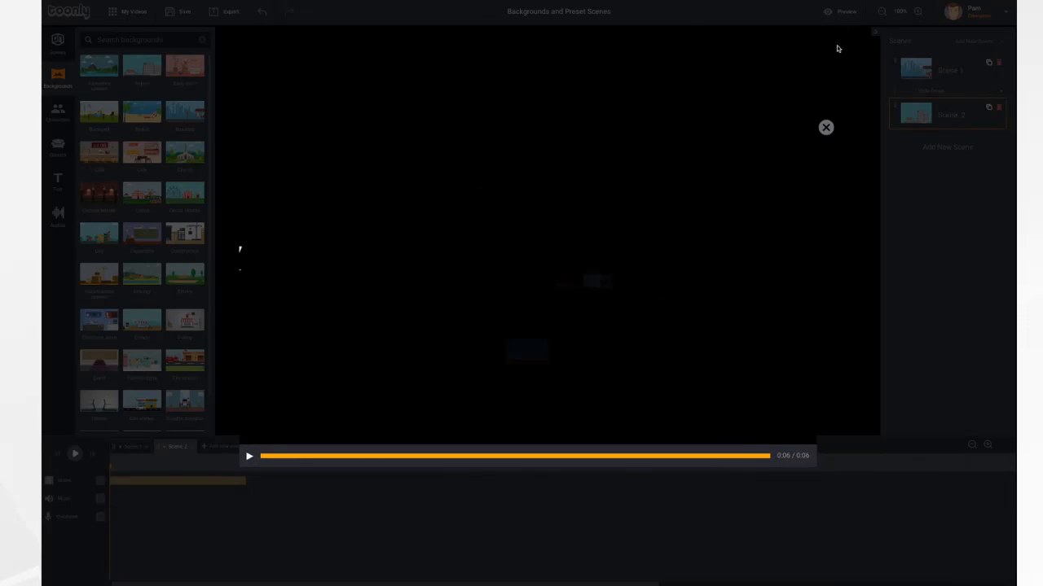
left_click(825, 127)
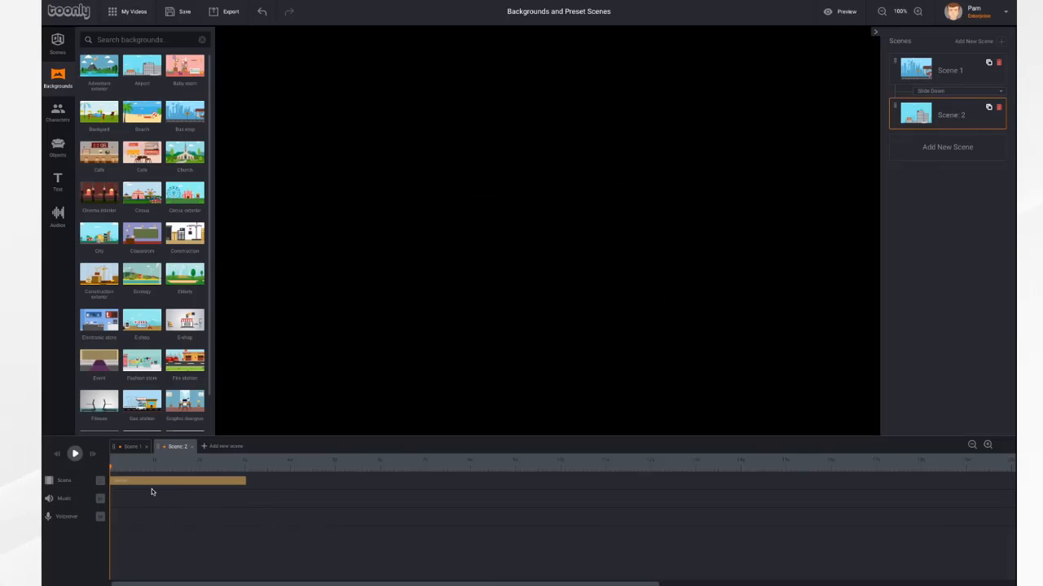
- Turn off the Exit animation of Scene 1's background and the Entrance animation of Scene 2's background, and preview the video
left_click(133, 448)
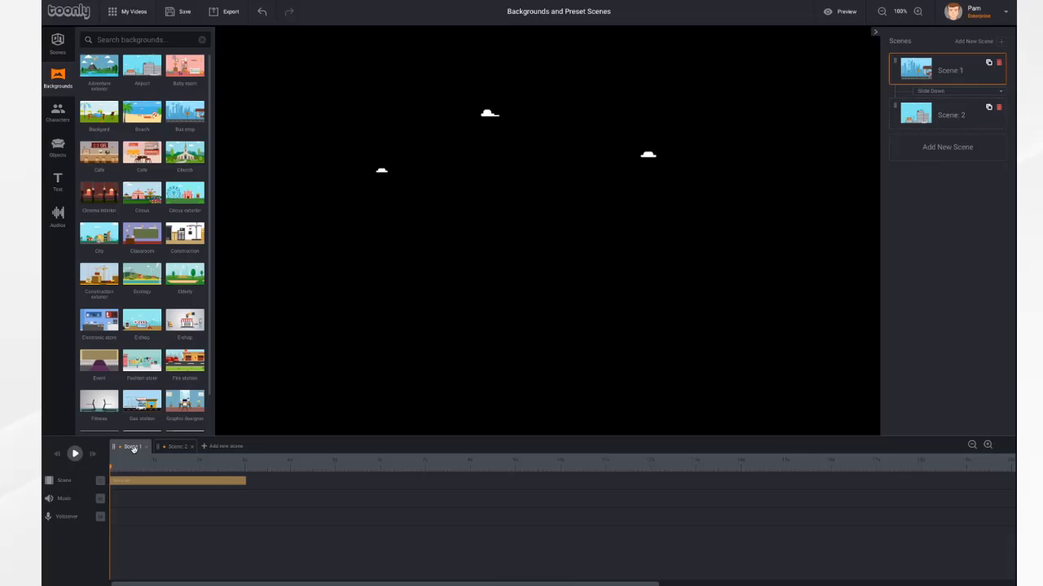
left_click(160, 484)
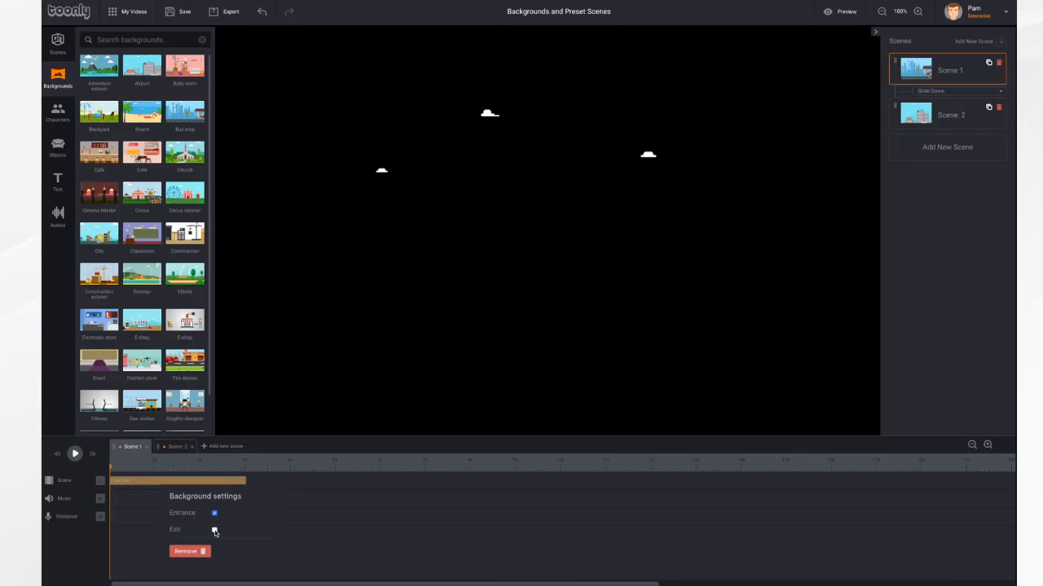
left_click(173, 448)
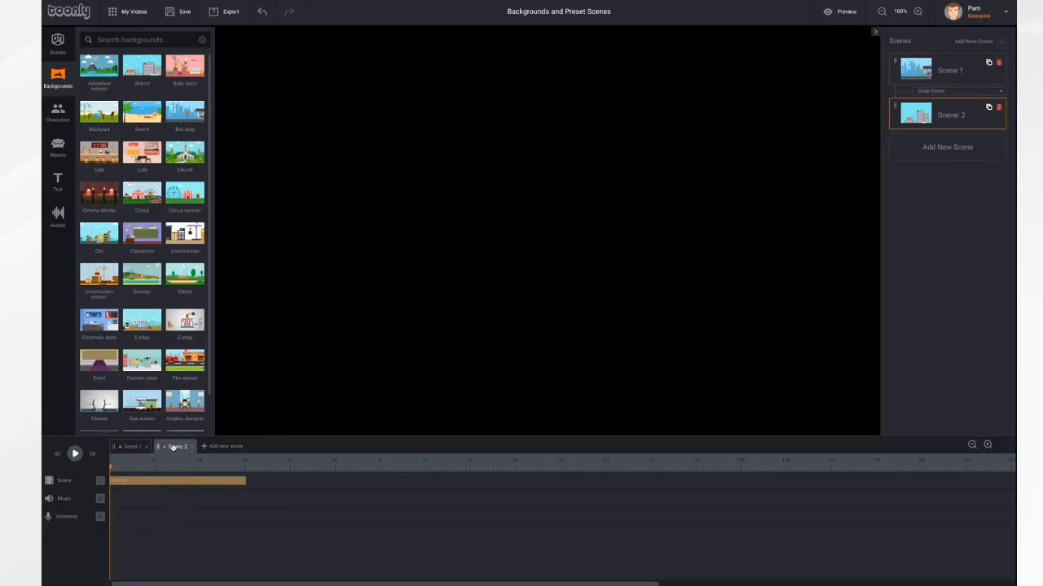
left_click(188, 482)
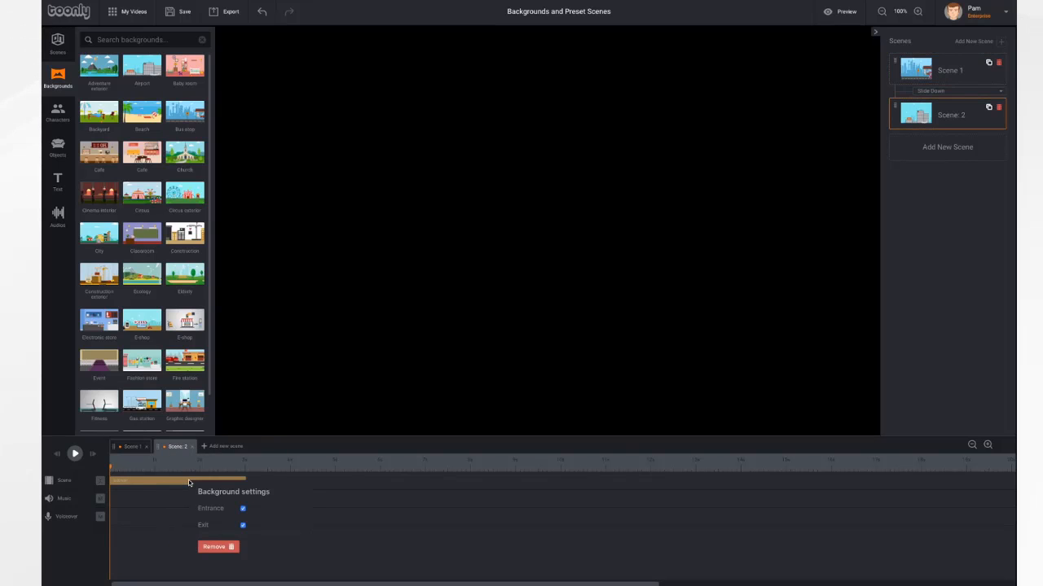
left_click(242, 509)
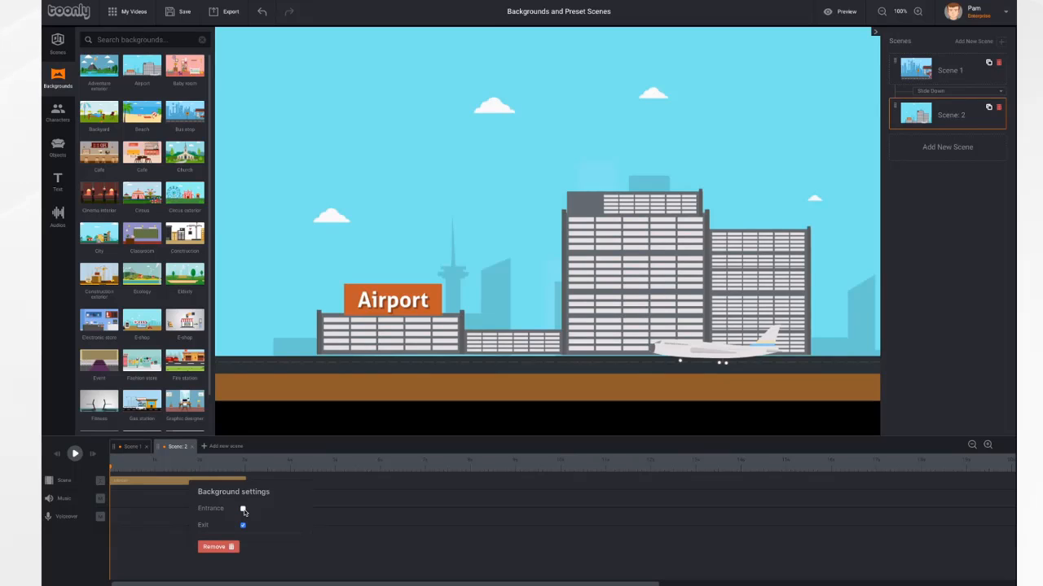
left_click(337, 467)
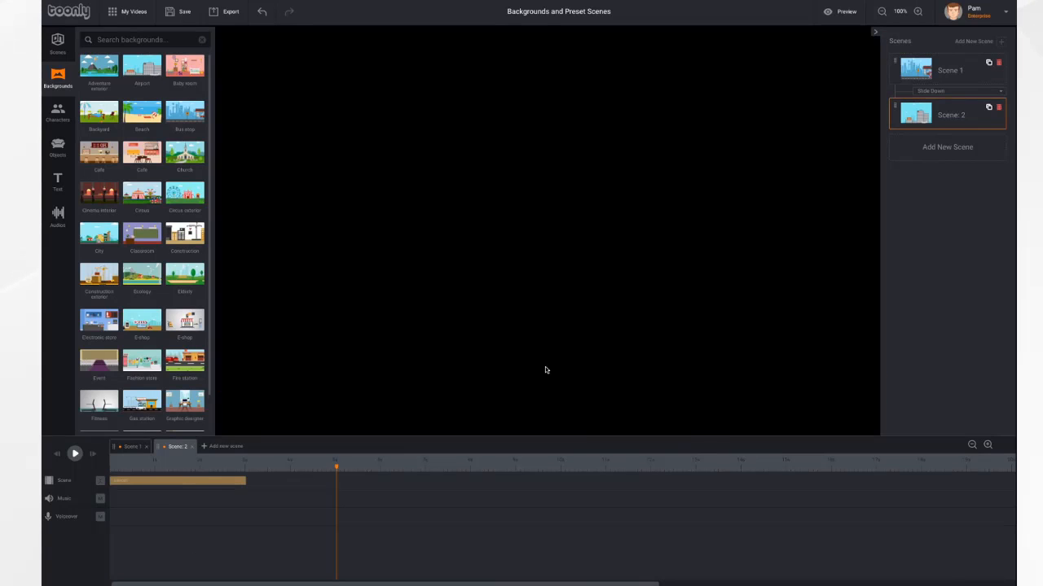
left_click(845, 11)
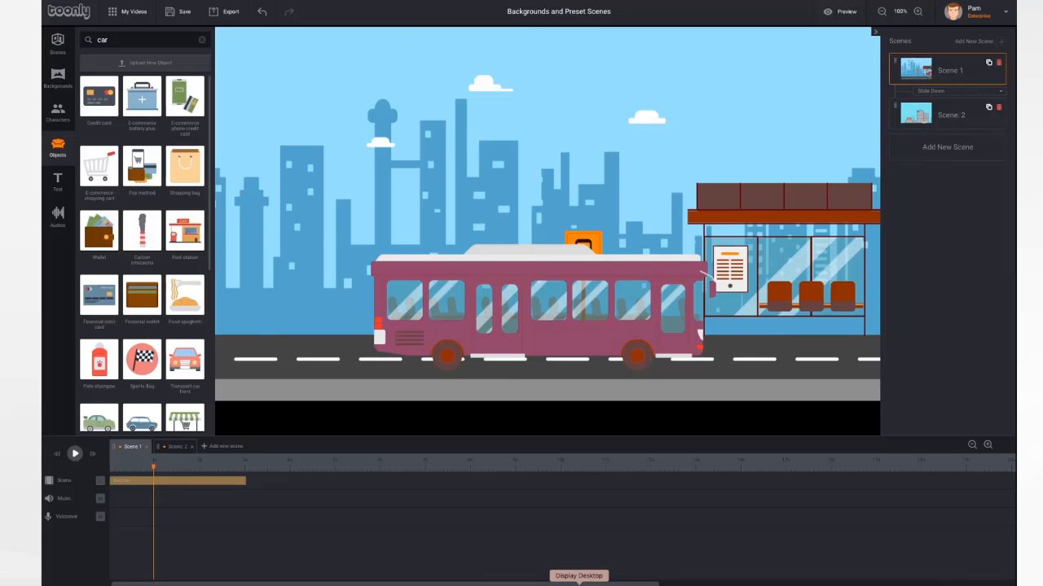
- Place the green side-view car on the road behind the bus in Scene 1 and extend its clip to about 9 seconds
scroll(145, 318, "down", 2)
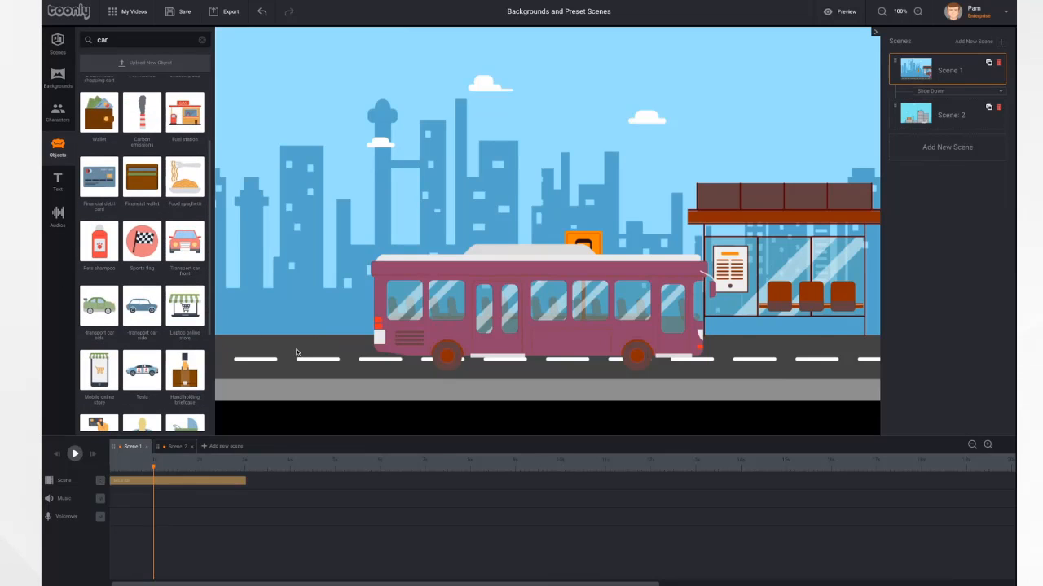
left_click_drag(92, 310, 352, 371)
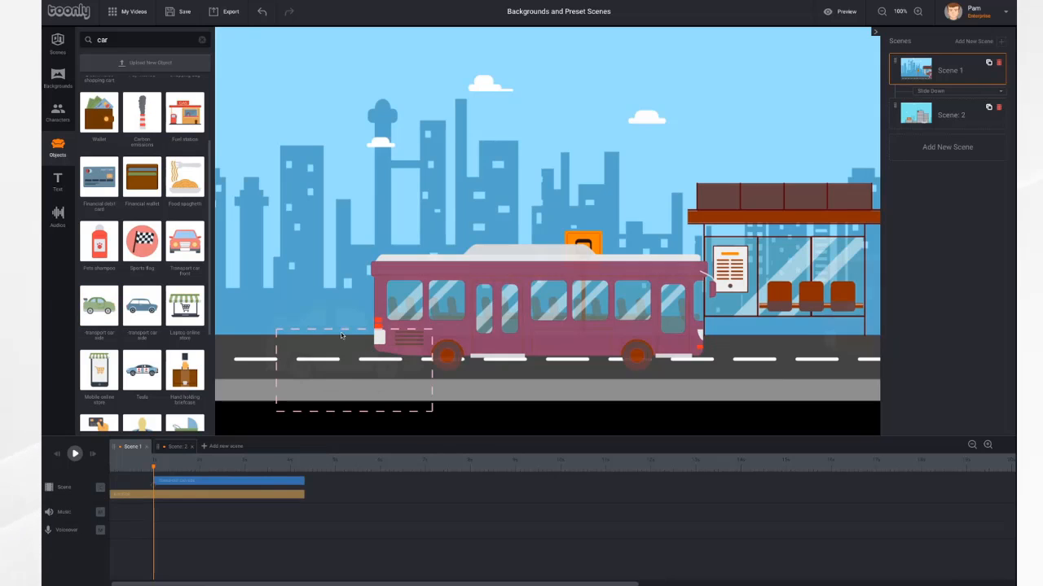
left_click_drag(303, 482, 517, 485)
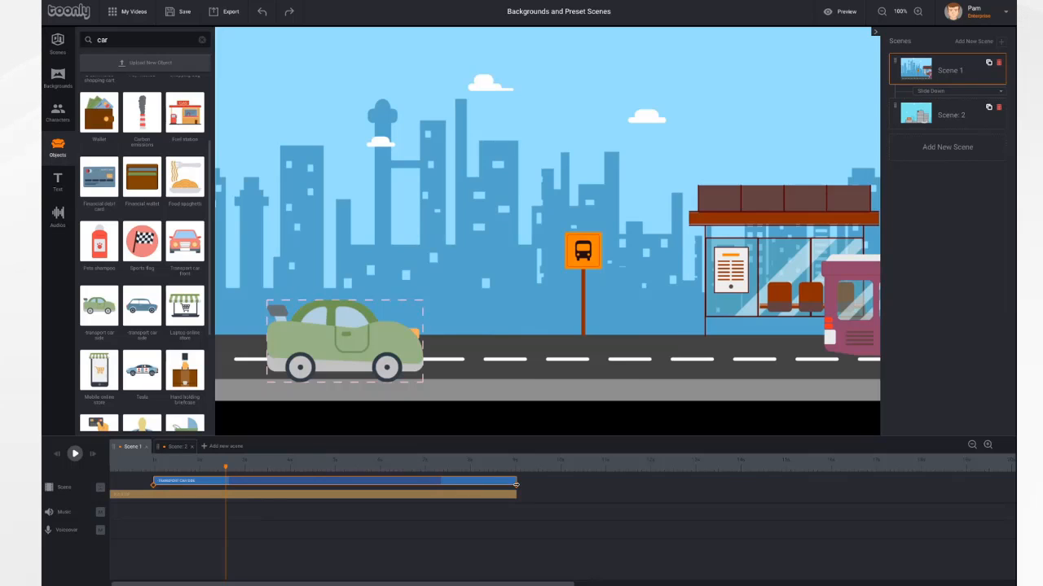
- Add a third scene built from the Circus preset and play it on the timeline
left_click(228, 447)
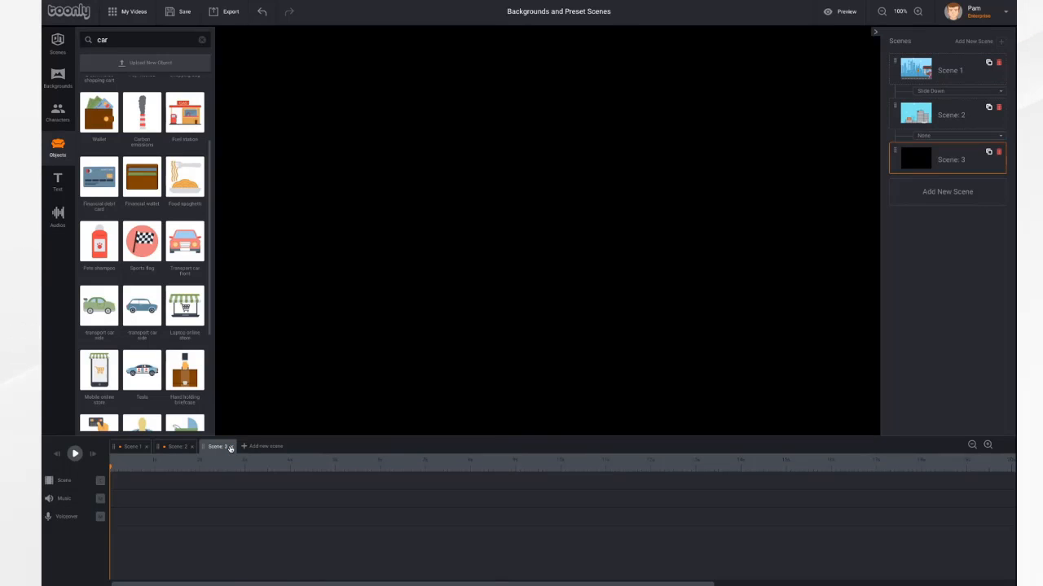
left_click(53, 47)
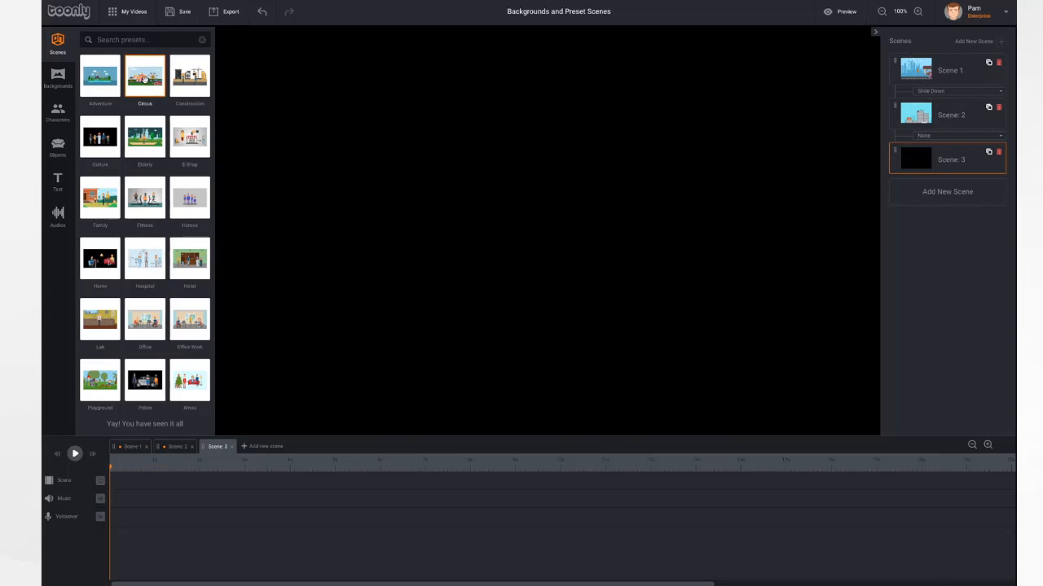
left_click_drag(144, 79, 412, 283)
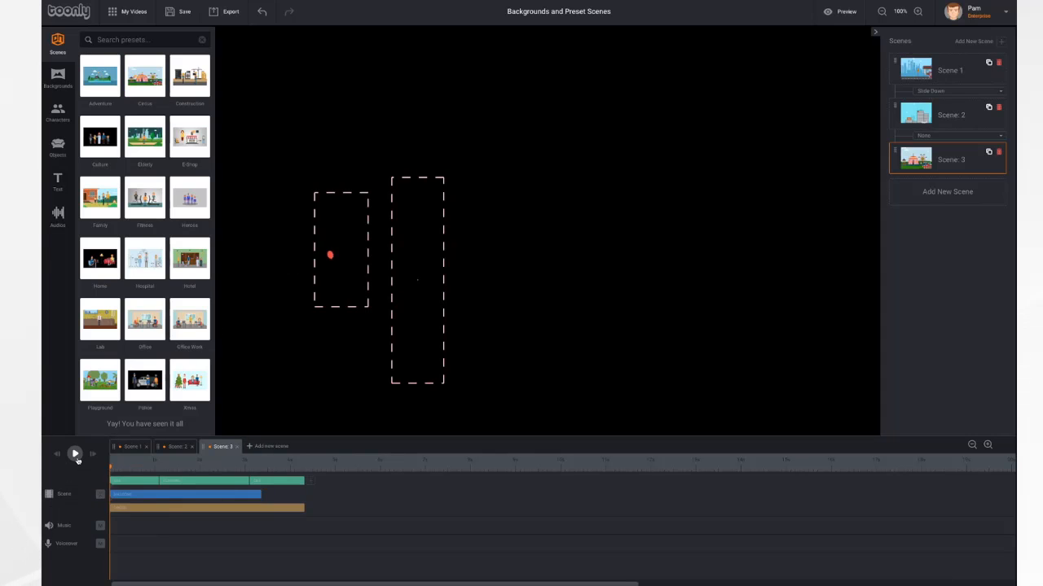
left_click(74, 454)
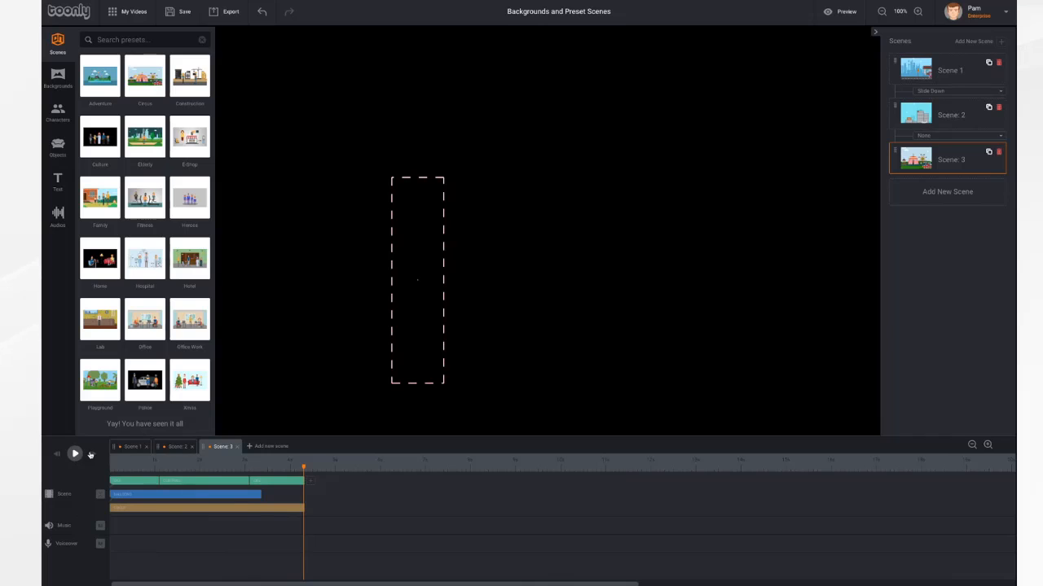
- Examine the circus background's Entrance and Exit settings and the available object and character libraries
left_click(280, 508)
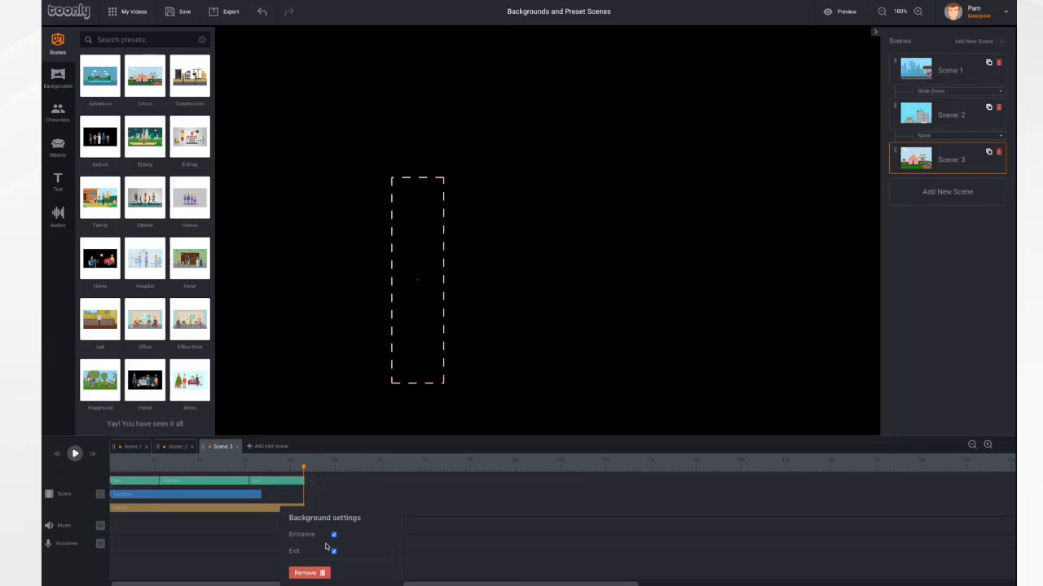
left_click(270, 514)
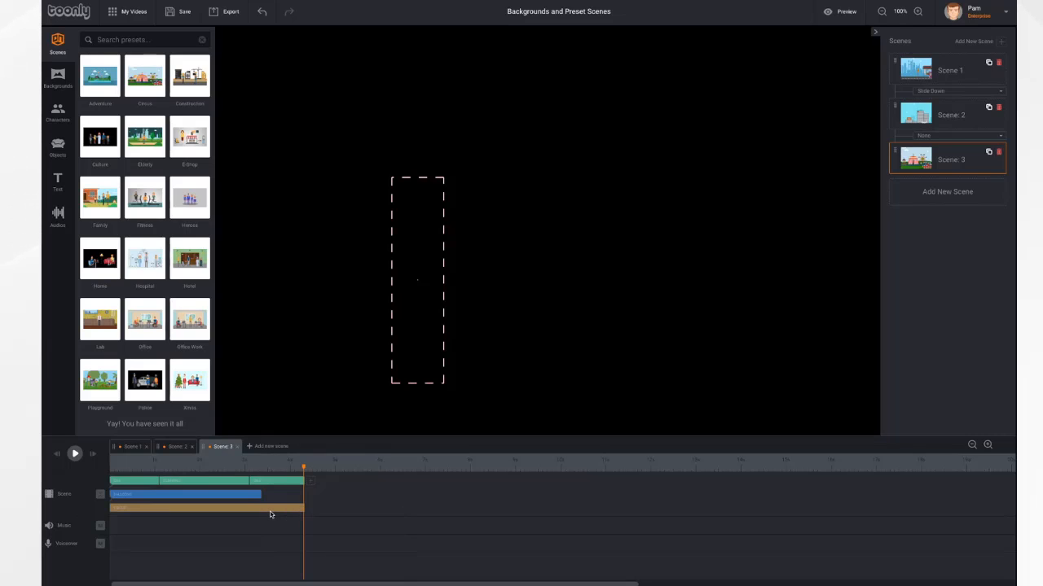
left_click(57, 144)
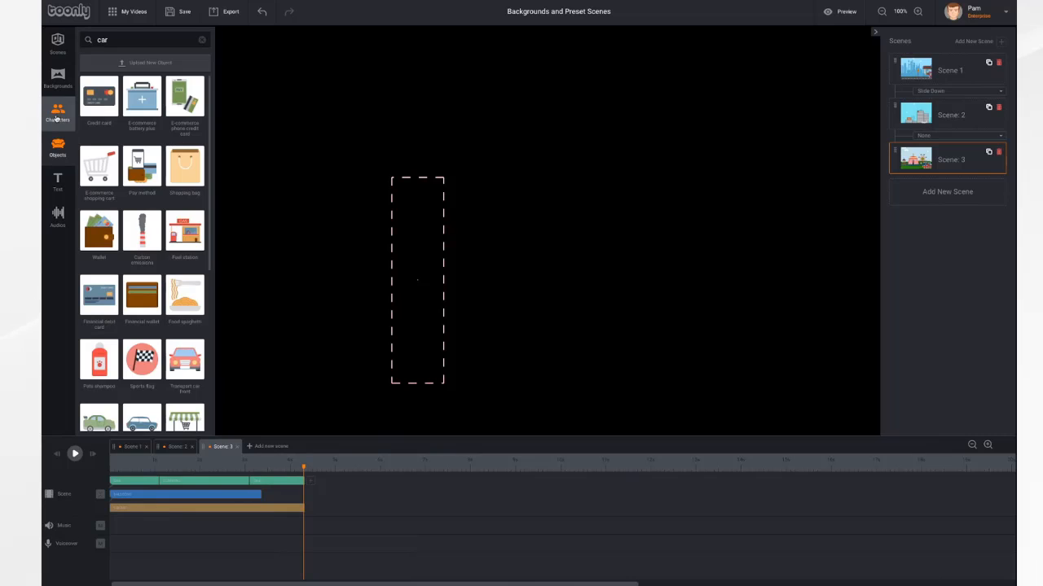
left_click(57, 114)
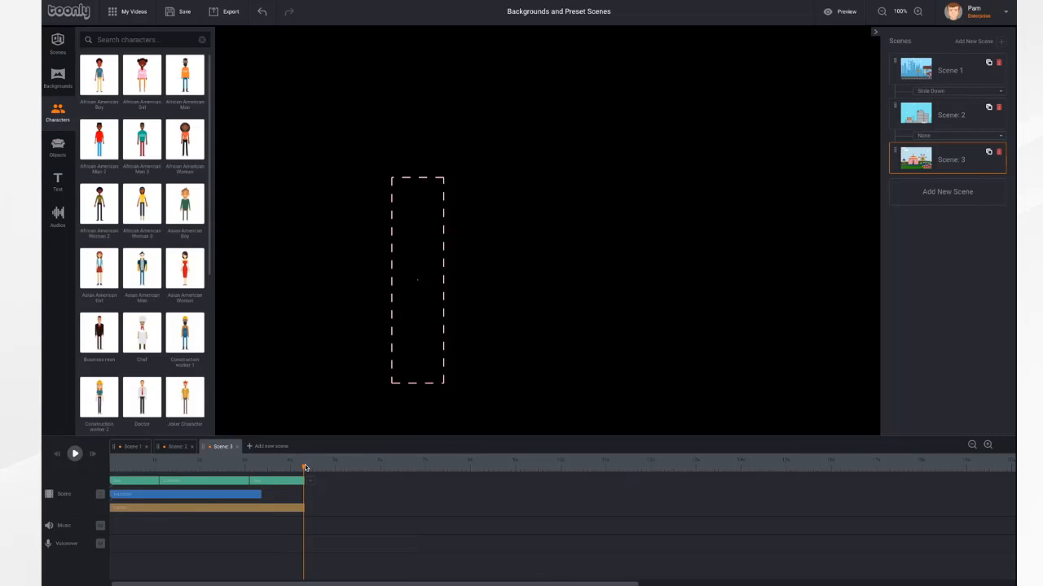
- At about 2 seconds, move the clown in front of the tent, then flip the balloons and move them up beside him
left_click_drag(305, 468, 210, 465)
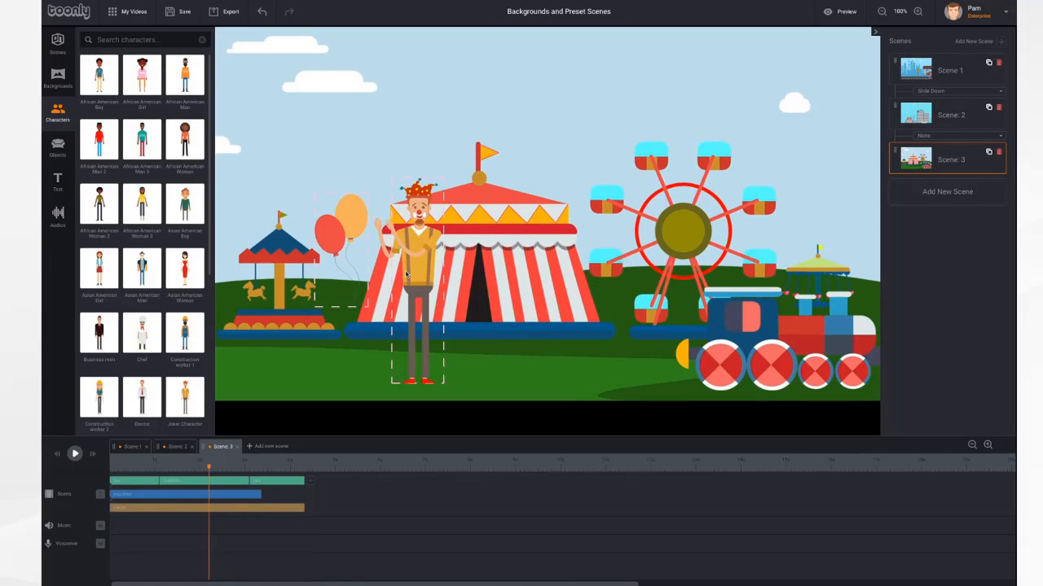
left_click_drag(419, 247, 539, 258)
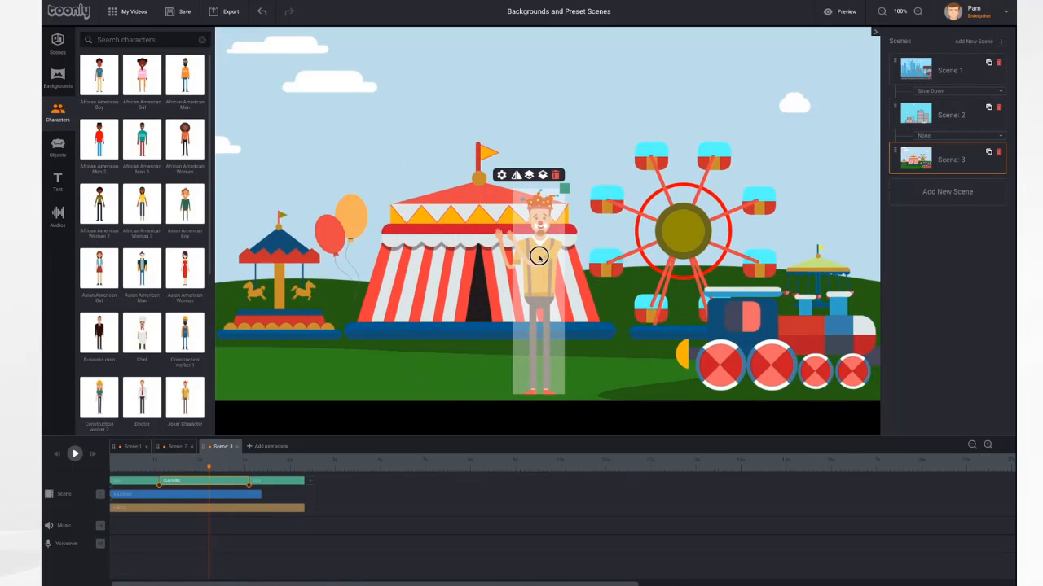
left_click_drag(350, 223, 486, 176)
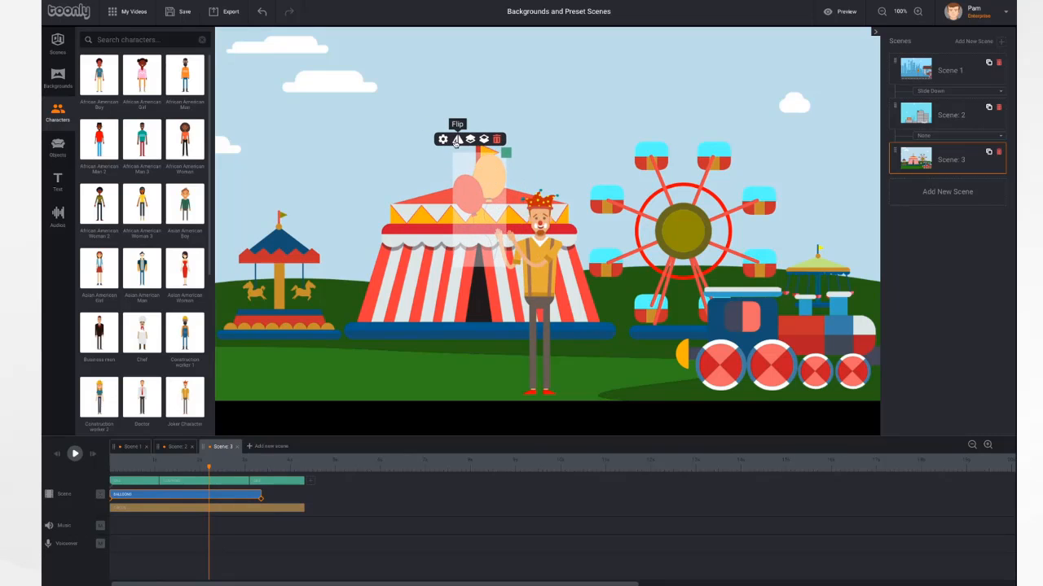
left_click(457, 140)
left_click_drag(483, 184, 584, 154)
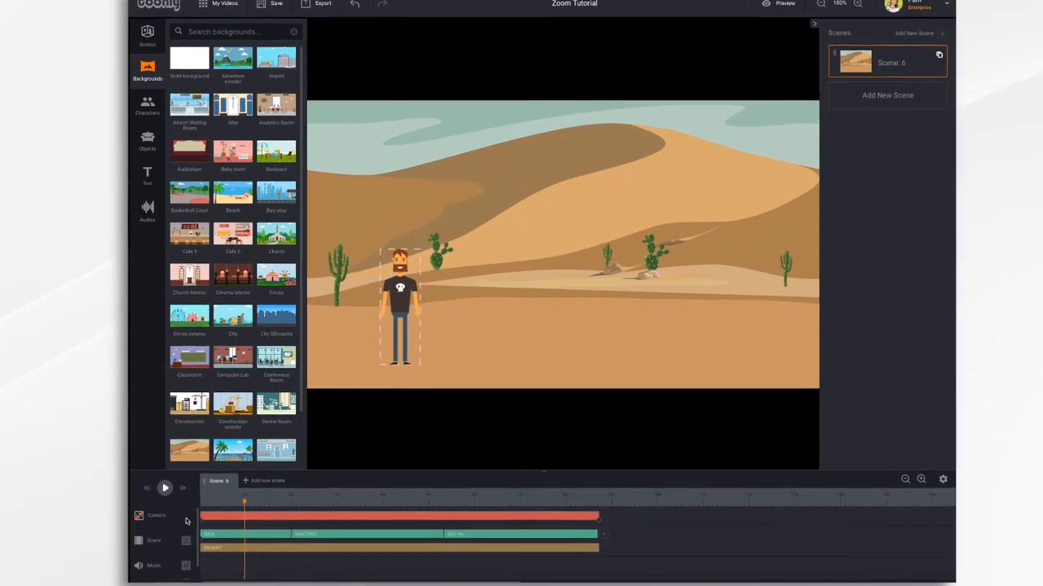
- Turn on the camera for the desert scene and check its start and end keyframes
left_click(139, 517)
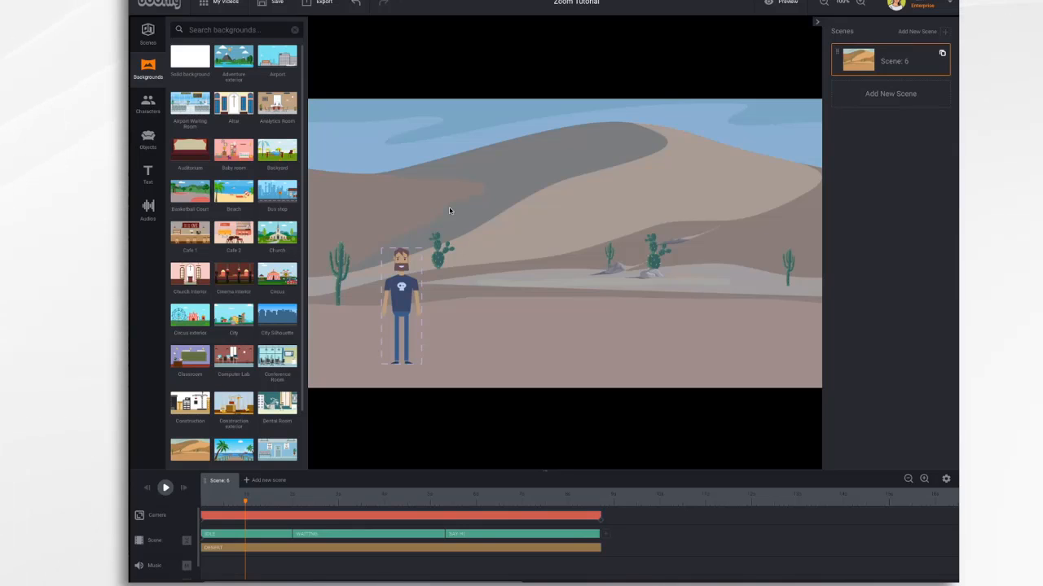
left_click(202, 526)
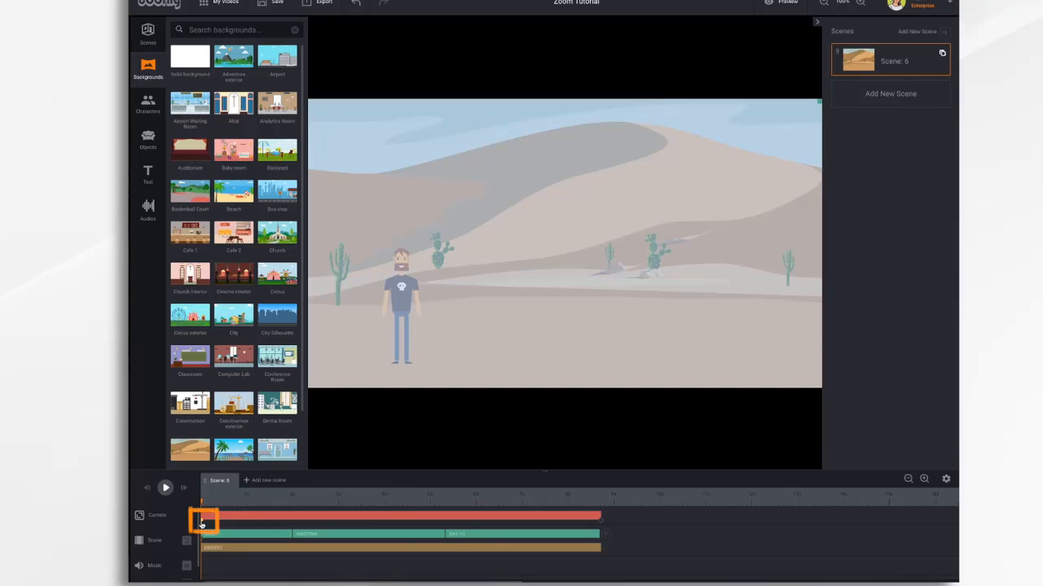
left_click(603, 525)
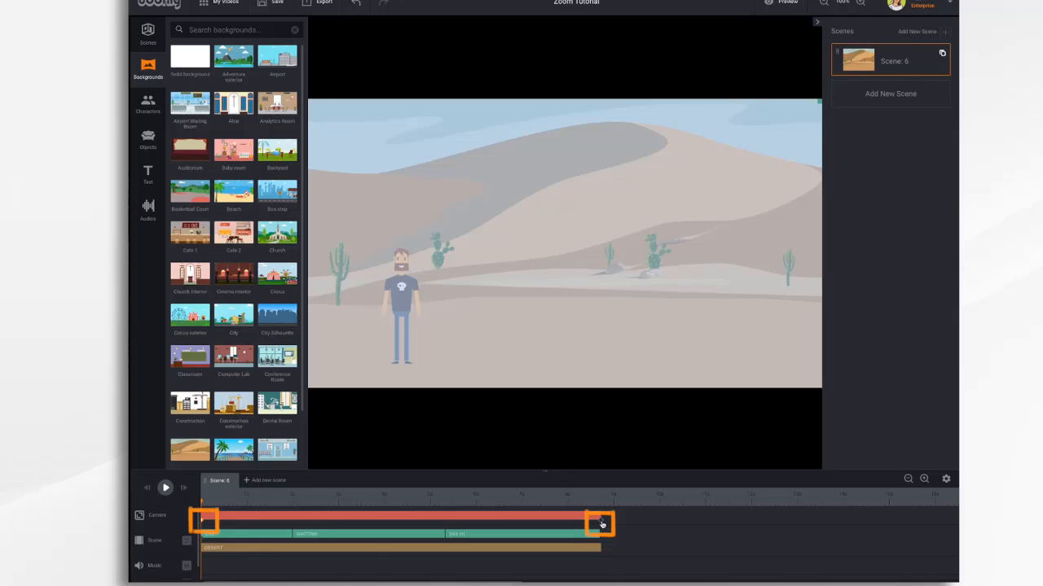
left_click(398, 518)
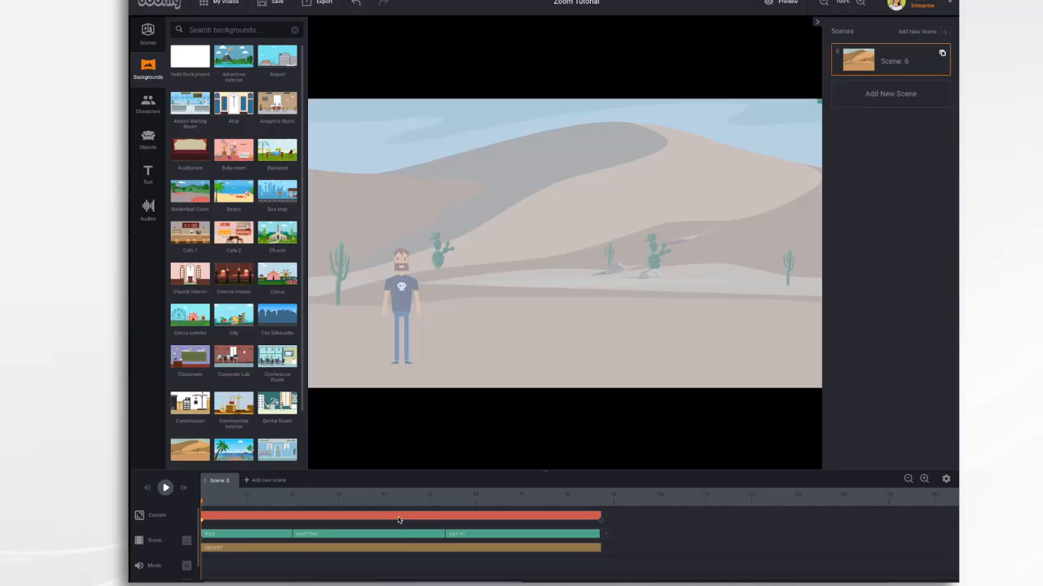
left_click(398, 518)
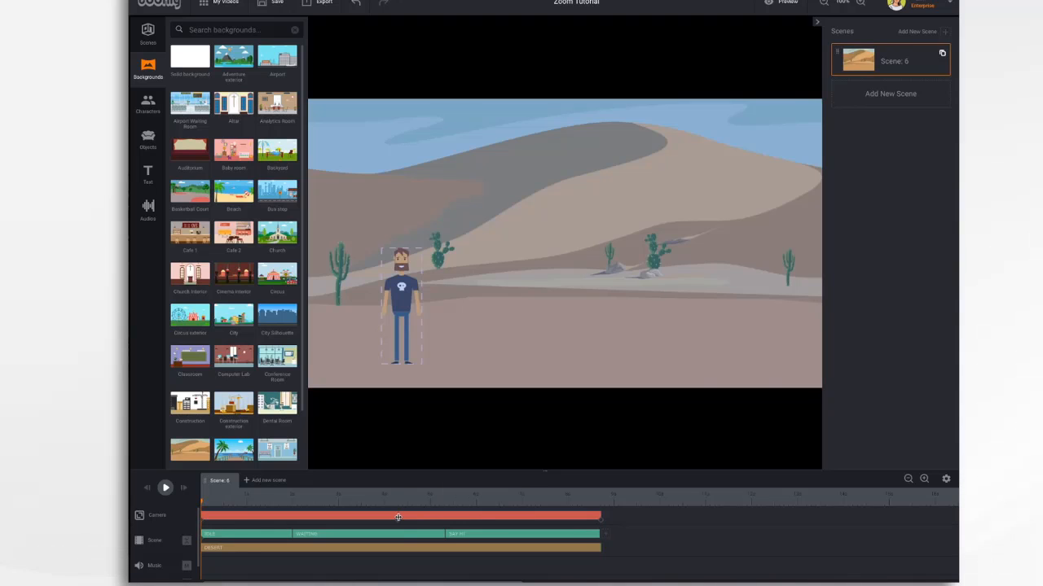
- At the camera's start keyframe, shrink the frame around the bearded man, keeping the full scene framed at the end keyframe
left_click(202, 522)
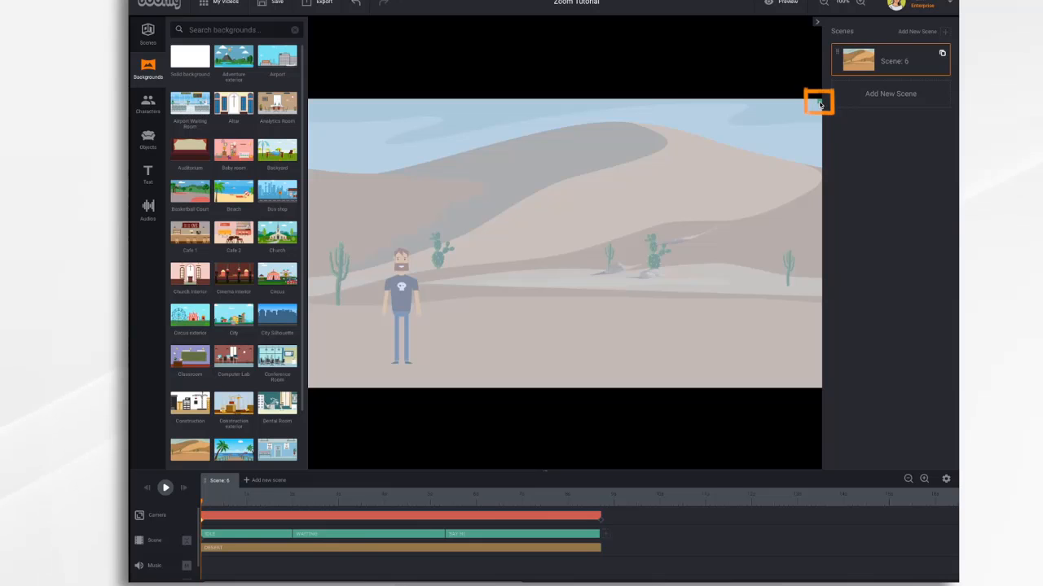
left_click_drag(819, 104, 600, 225)
left_click_drag(556, 269, 538, 269)
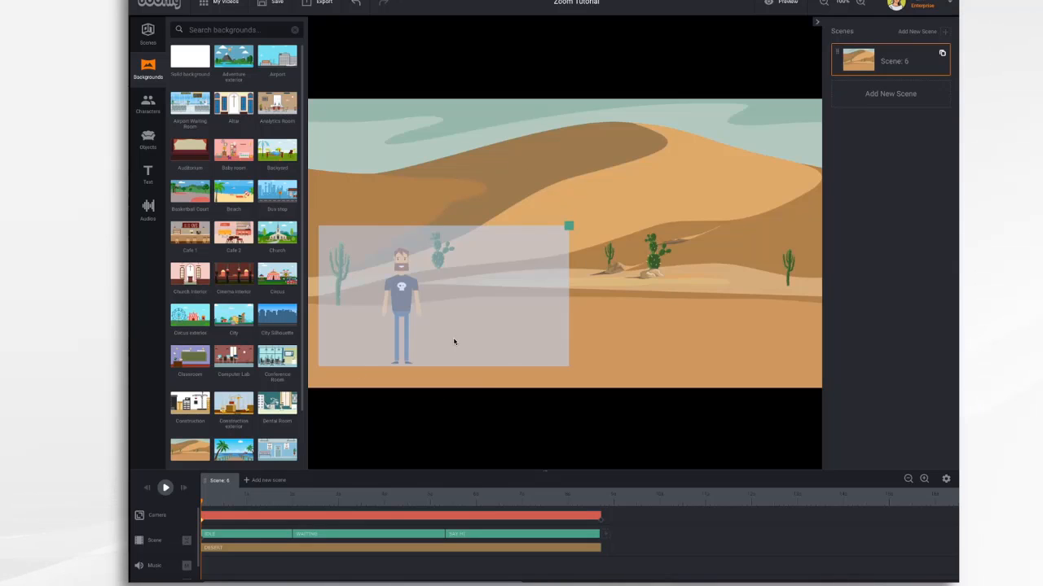
left_click(602, 524)
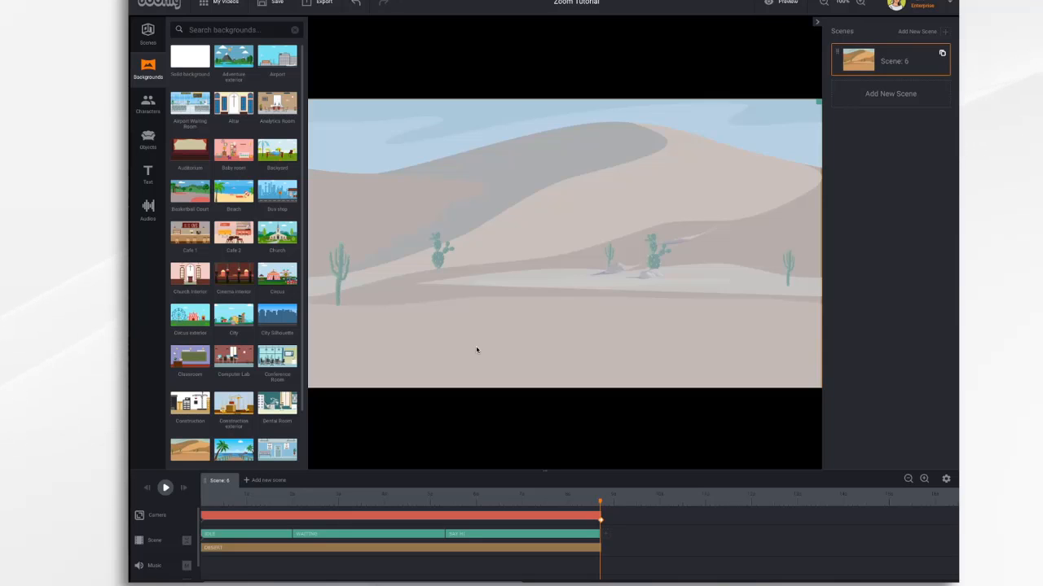
- Play the desert scene's camera zoom from the beginning and preview the video
left_click(148, 489)
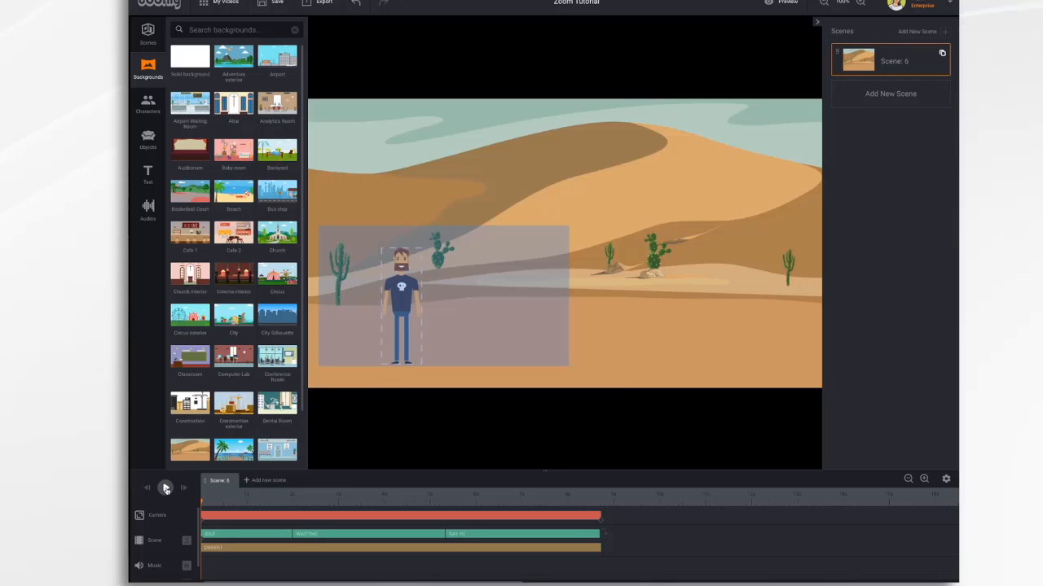
left_click(166, 489)
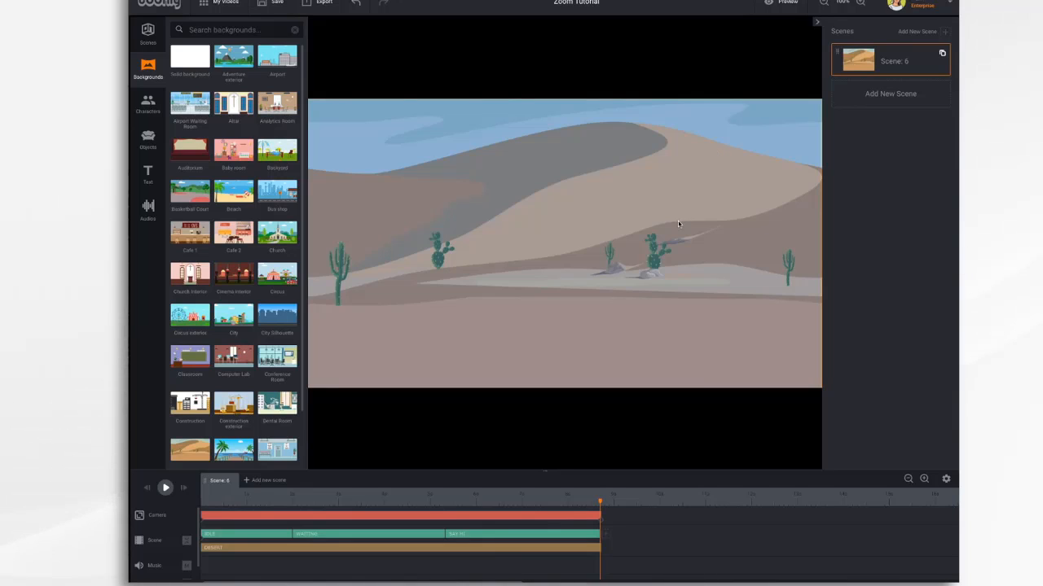
left_click(783, 4)
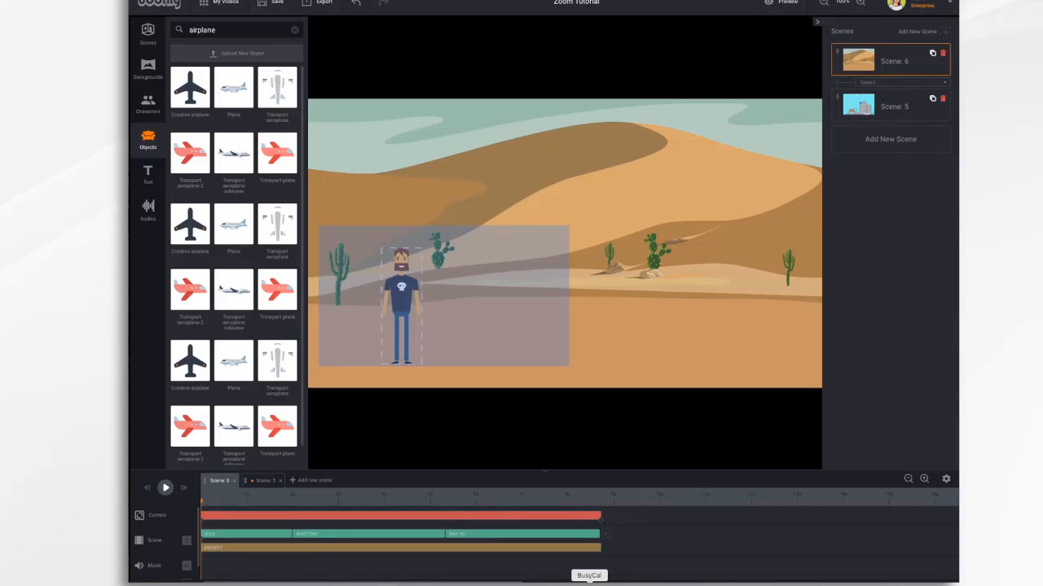
- In the airport Scene 5, shrink the camera frame at the start keyframe and position it around the Airport sign and building
left_click(264, 481)
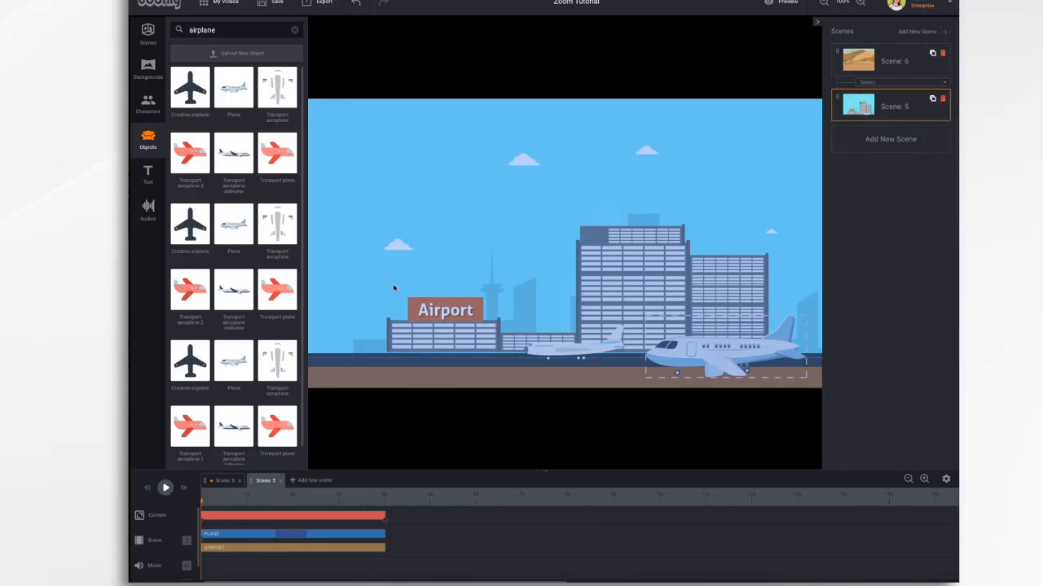
left_click(203, 522)
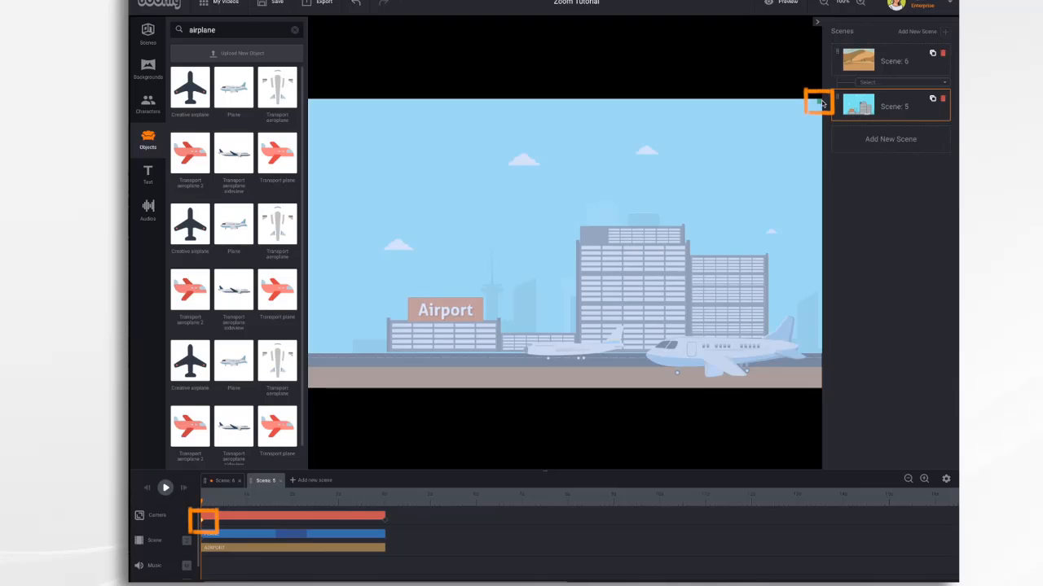
left_click_drag(818, 104, 664, 201)
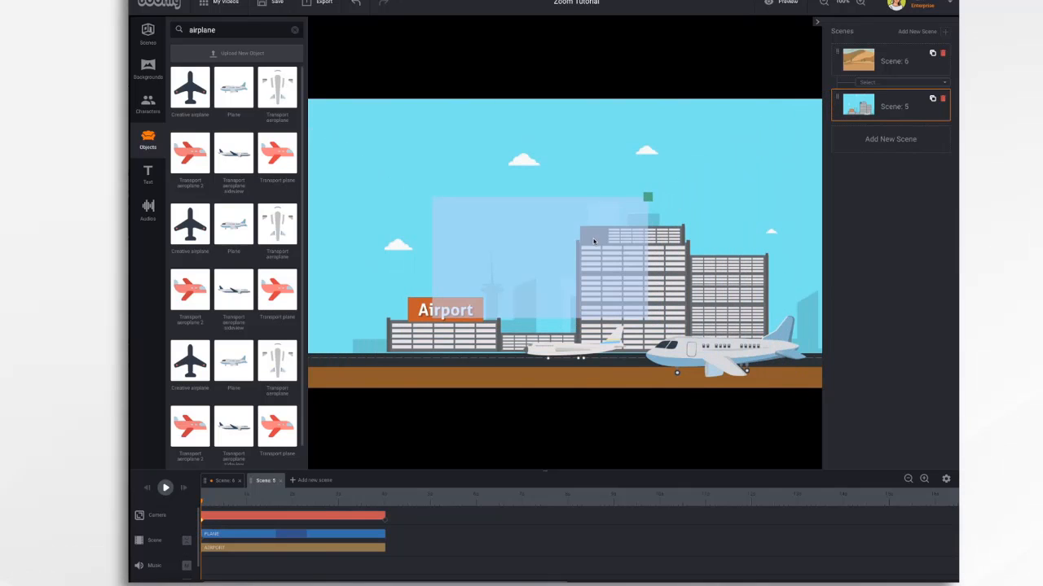
left_click_drag(594, 241, 527, 300)
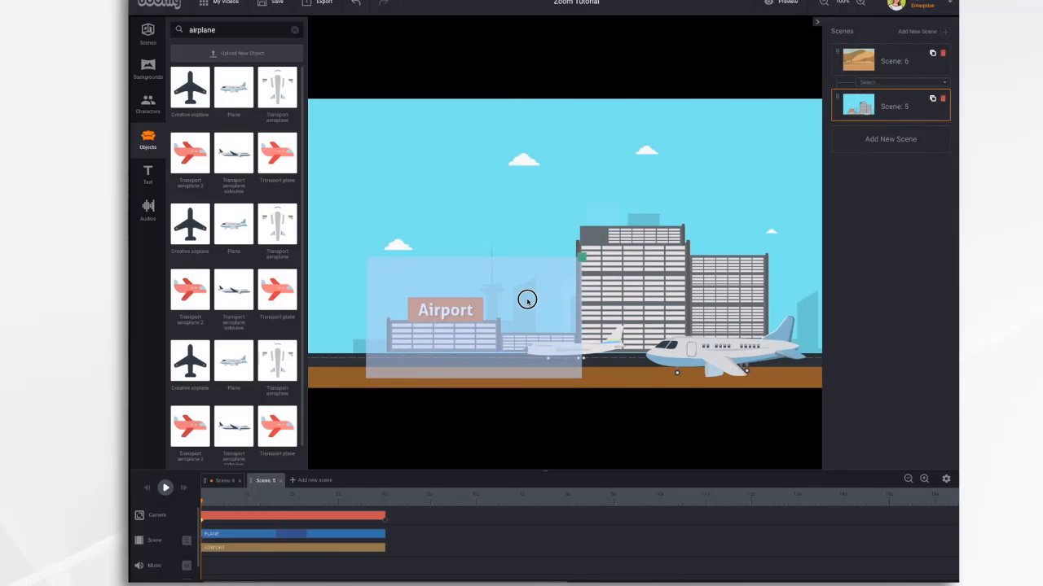
left_click_drag(580, 259, 568, 261)
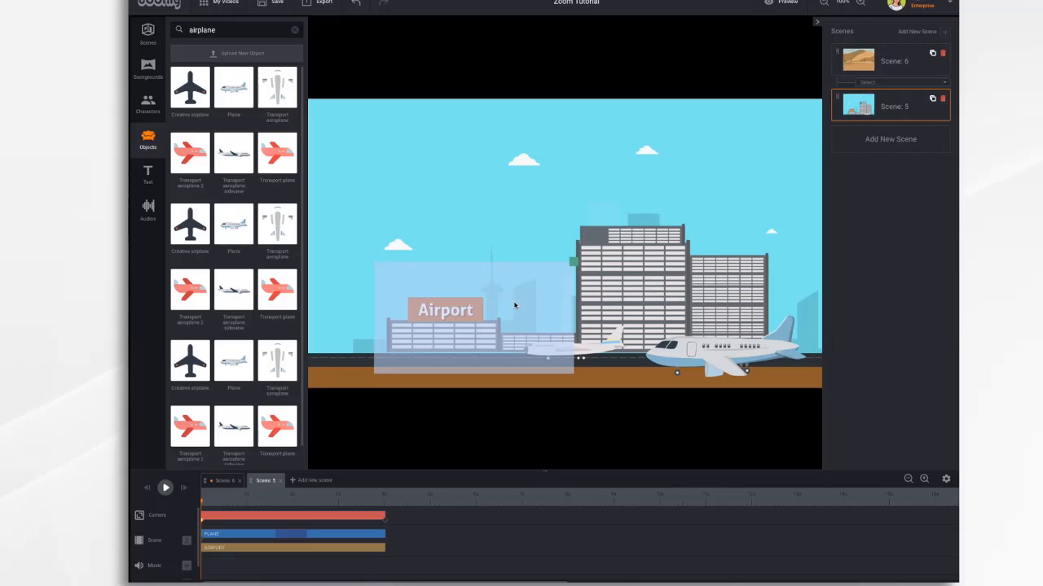
mouse_move(514, 306)
left_mouse_down()
mouse_move(500, 304)
mouse_move(503, 293)
left_mouse_up()
left_click_drag(560, 253, 582, 236)
left_click_drag(535, 266, 534, 259)
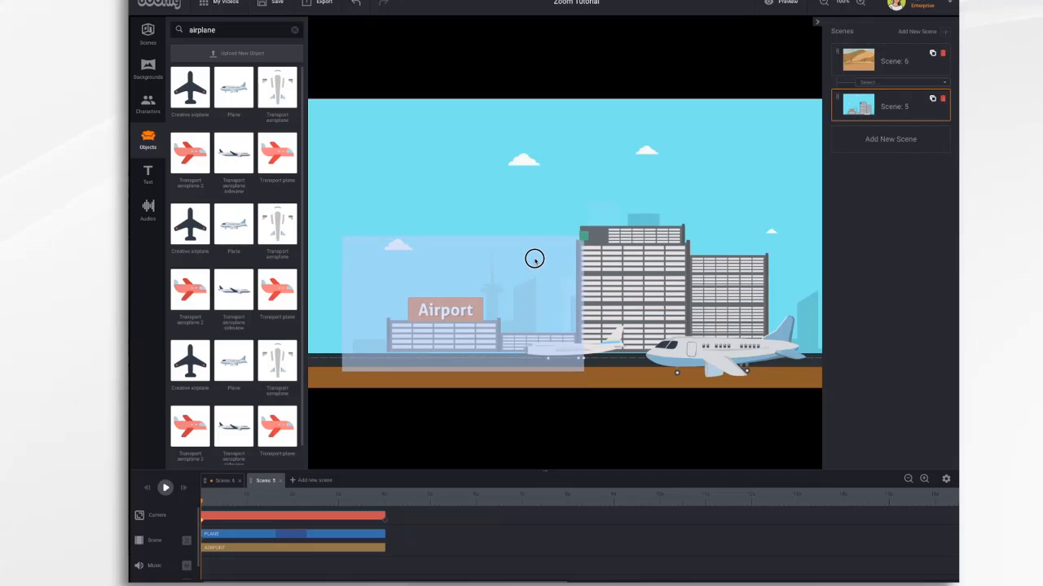
- Frame the large plane at the camera's end keyframe in Scene 5, and play and preview the camera move
left_click(386, 525)
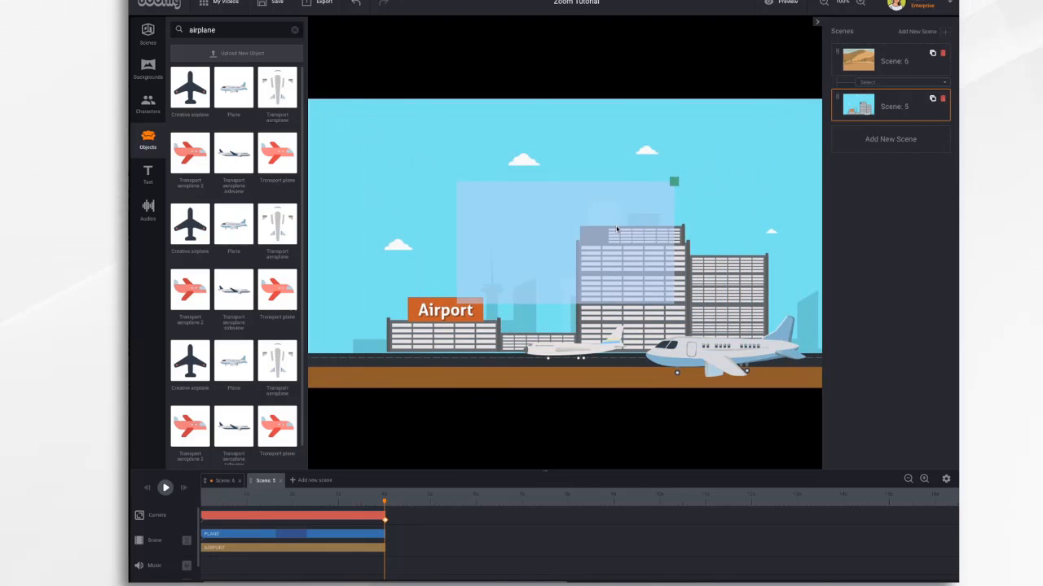
left_click_drag(601, 250, 753, 305)
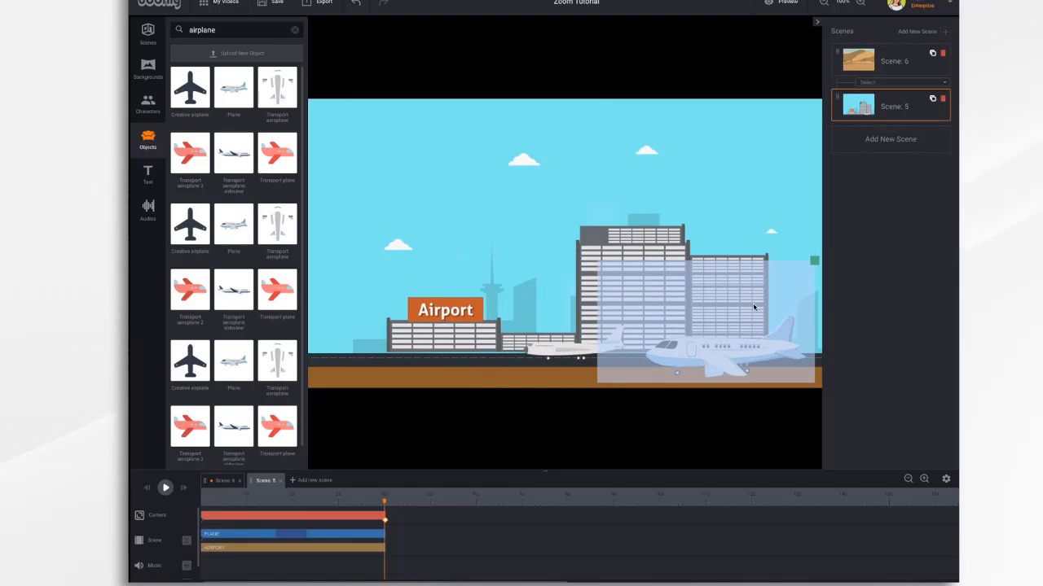
left_click(148, 490)
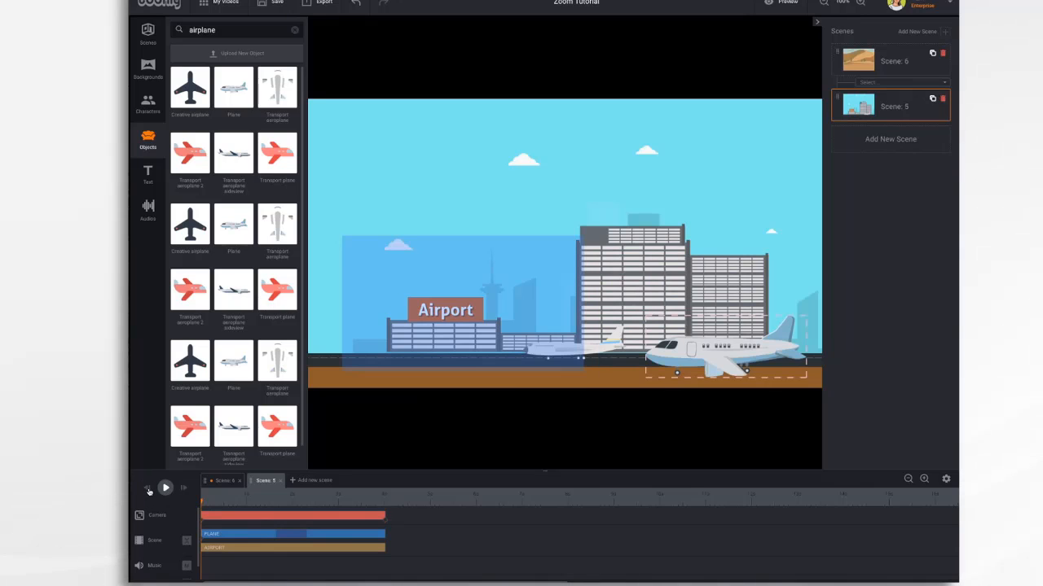
left_click(165, 489)
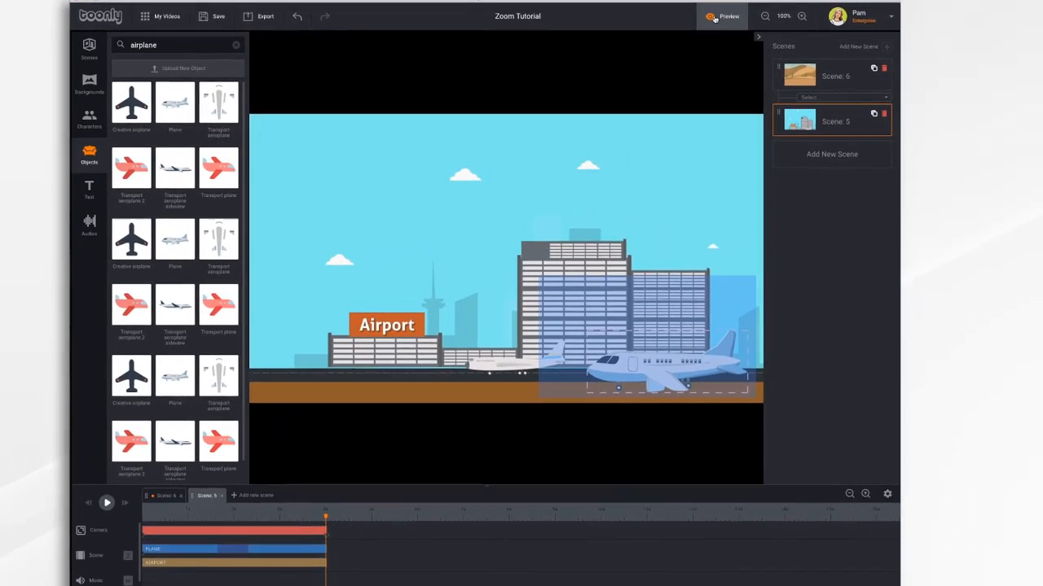
left_click(714, 17)
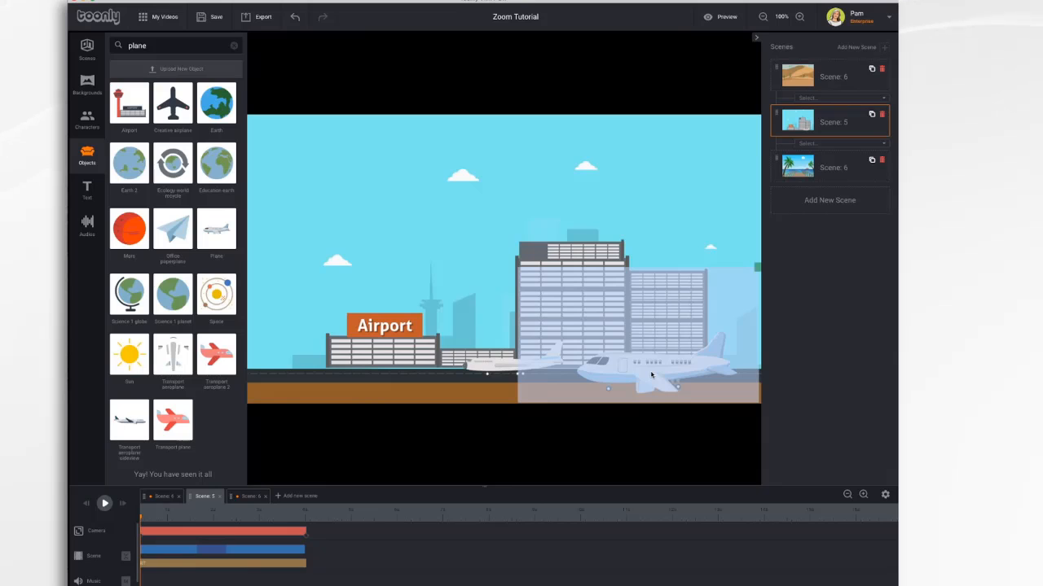
- Shift the camera frame slightly up and left around the large plane at the start of Scene 5
mouse_move(652, 375)
left_mouse_down()
mouse_move(649, 284)
mouse_move(647, 367)
left_mouse_up()
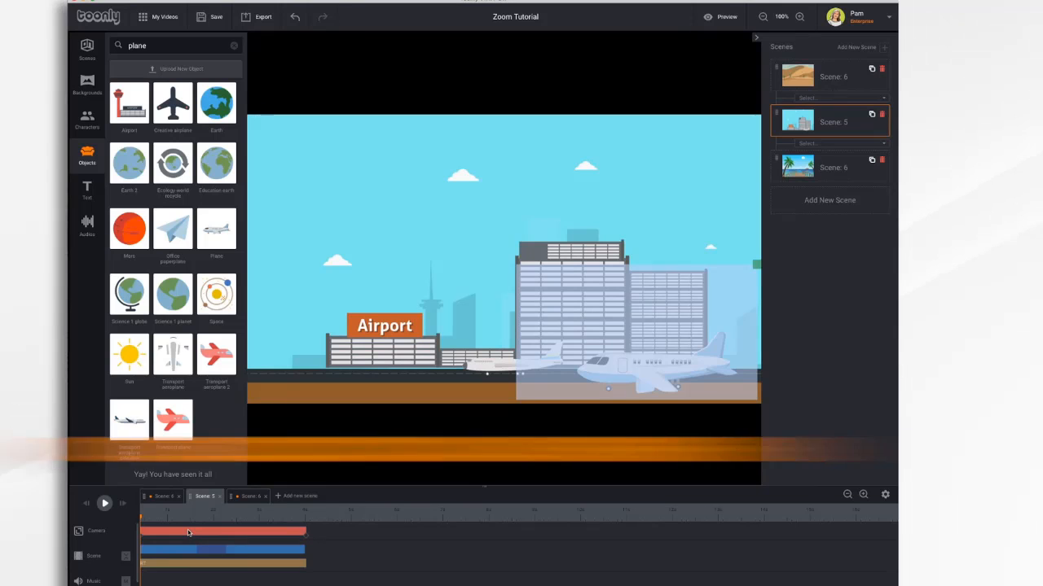
- Try intermediate camera keyframes in Scene 5, moving the first one's frame over the Airport sign, and remove them again
double_click(238, 531)
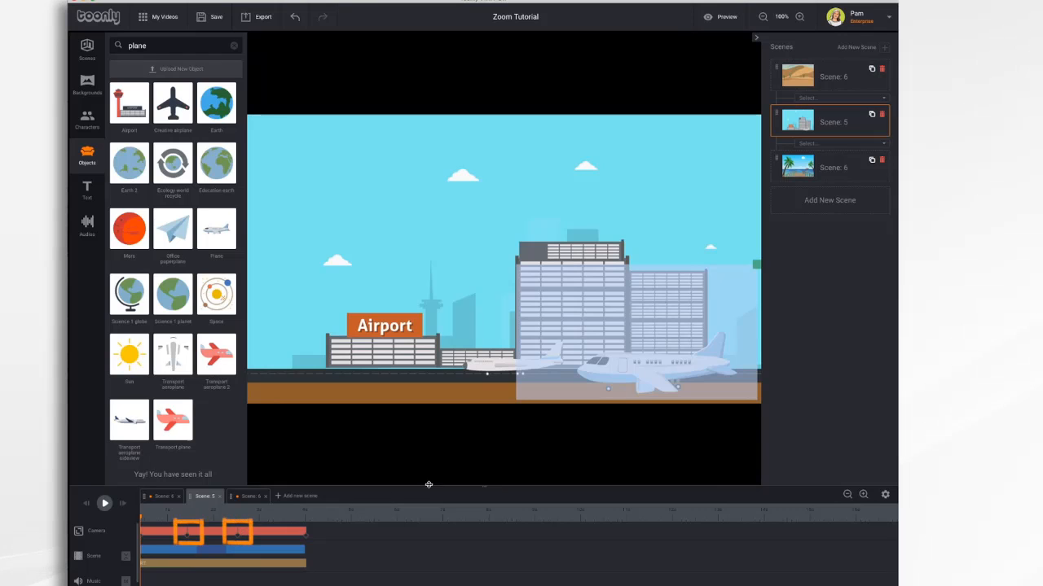
left_click(187, 534)
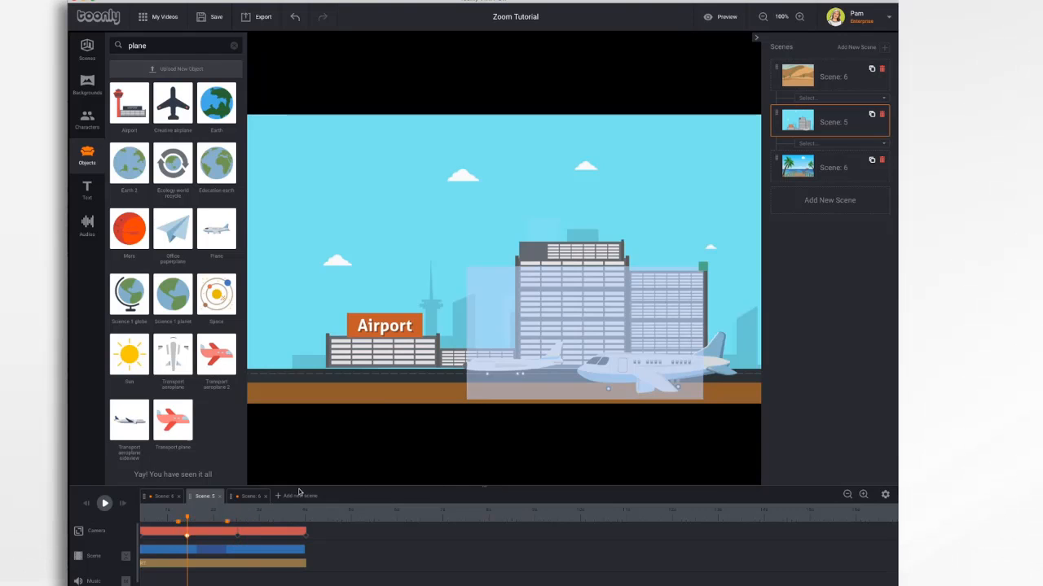
left_click_drag(533, 345, 353, 339)
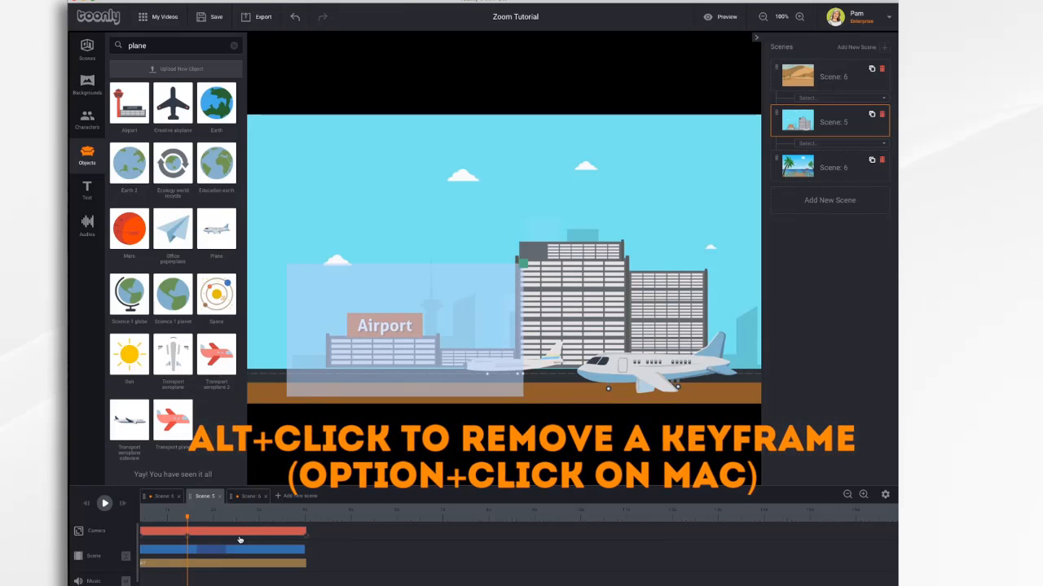
left_click(189, 536, "alt")
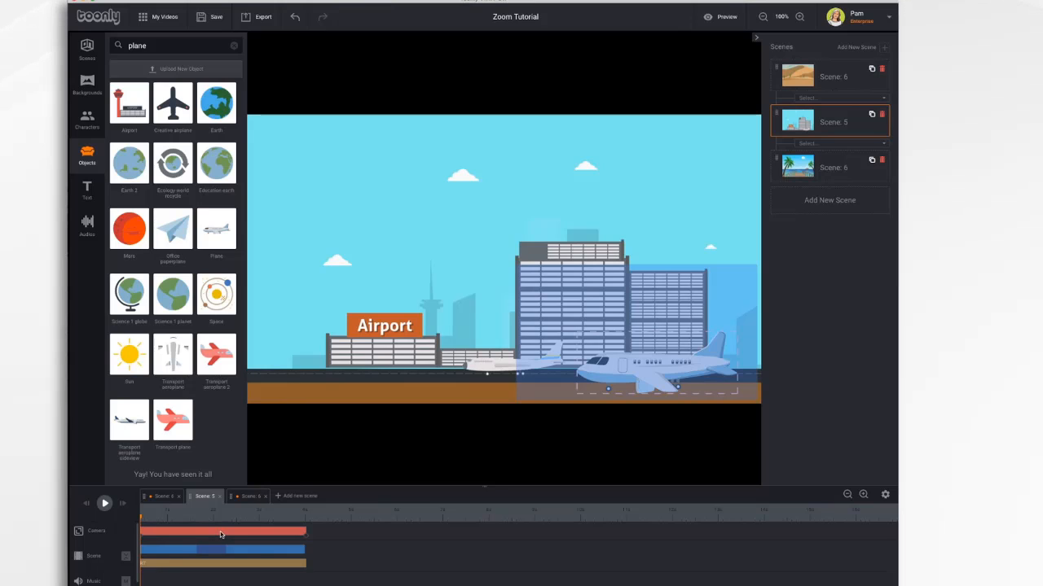
- Set Scene 5's camera easing to Elastic with In & Out, and preview the video
left_click(220, 531)
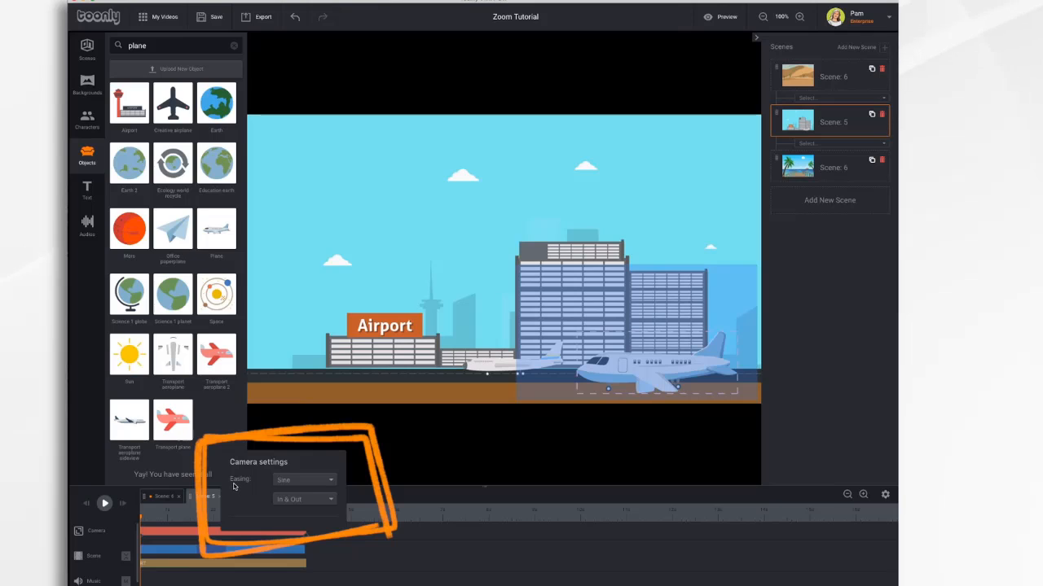
left_click(326, 484)
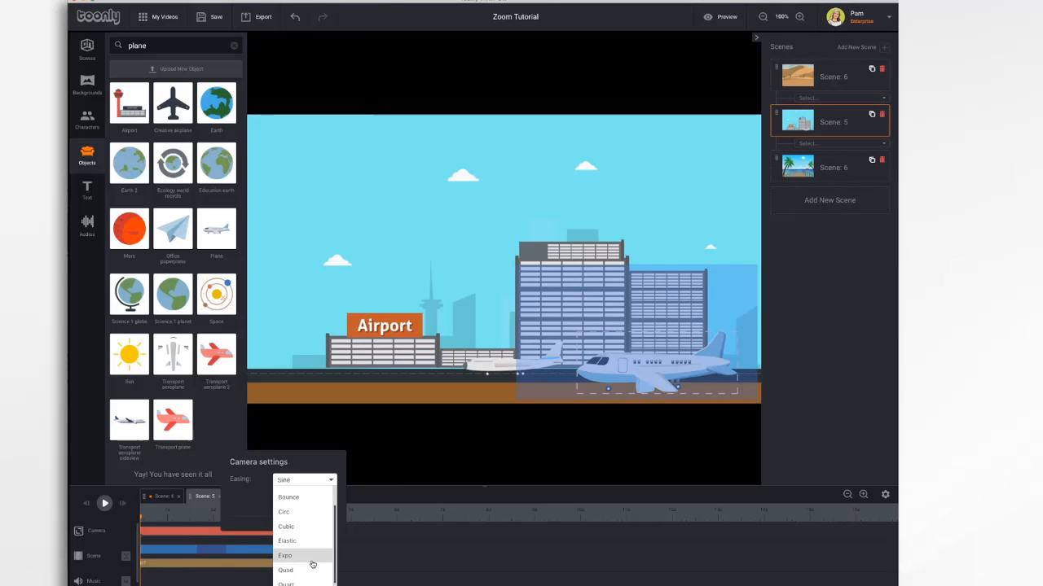
scroll(312, 564, "down", 1)
scroll(312, 562, "up", 2)
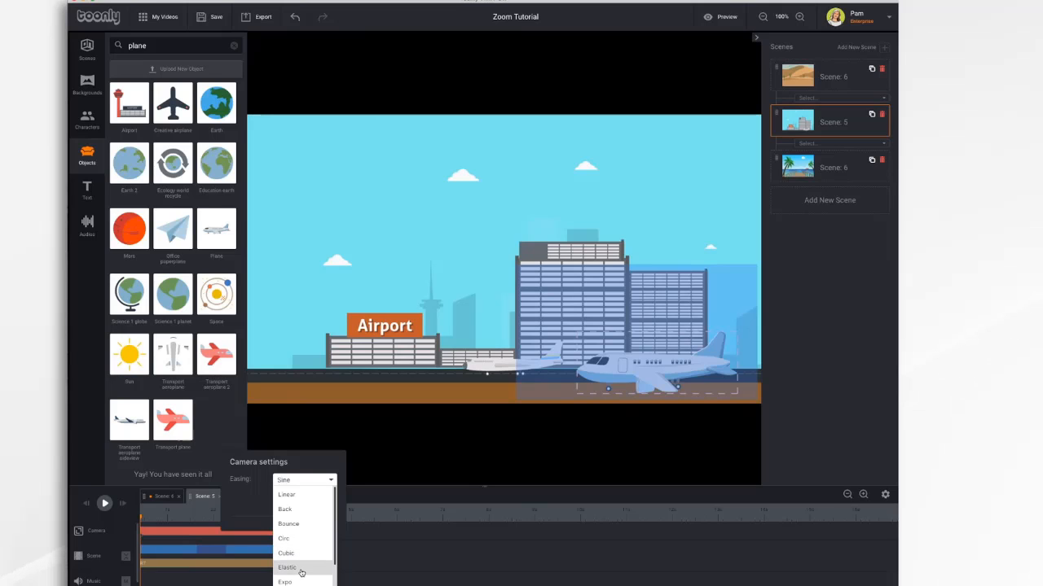
left_click(300, 570)
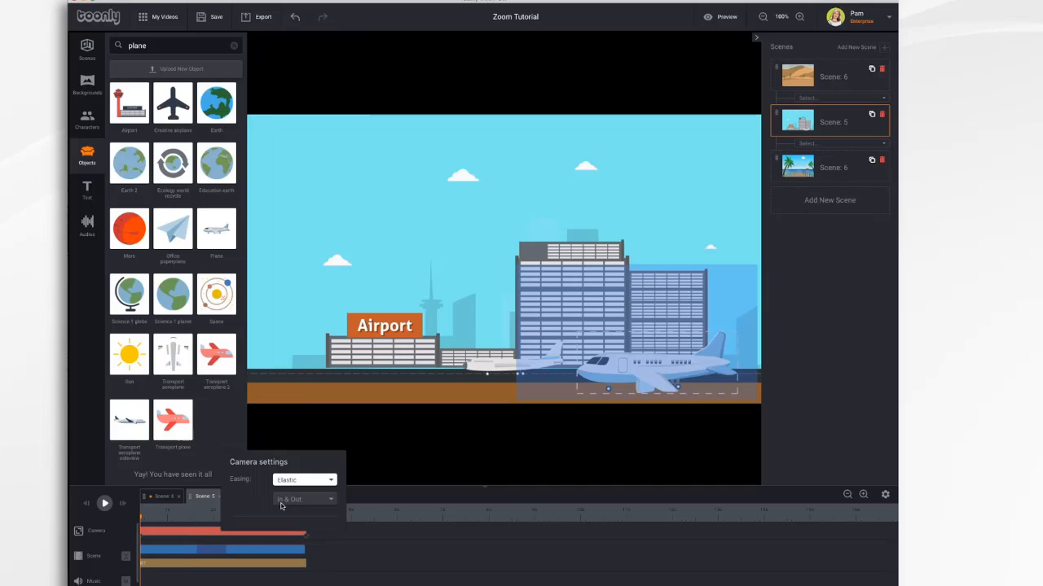
left_click(281, 506)
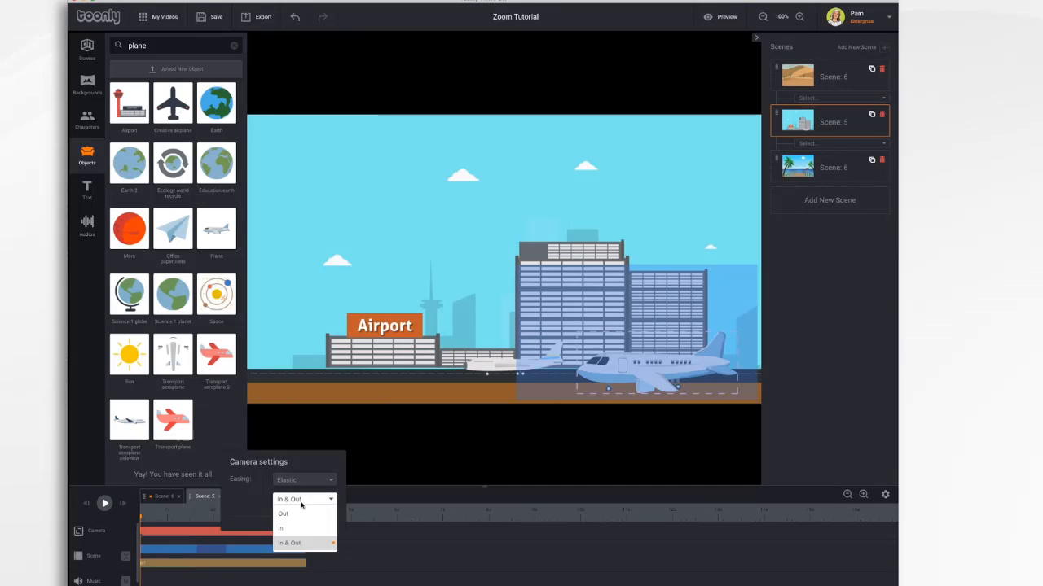
left_click(297, 501)
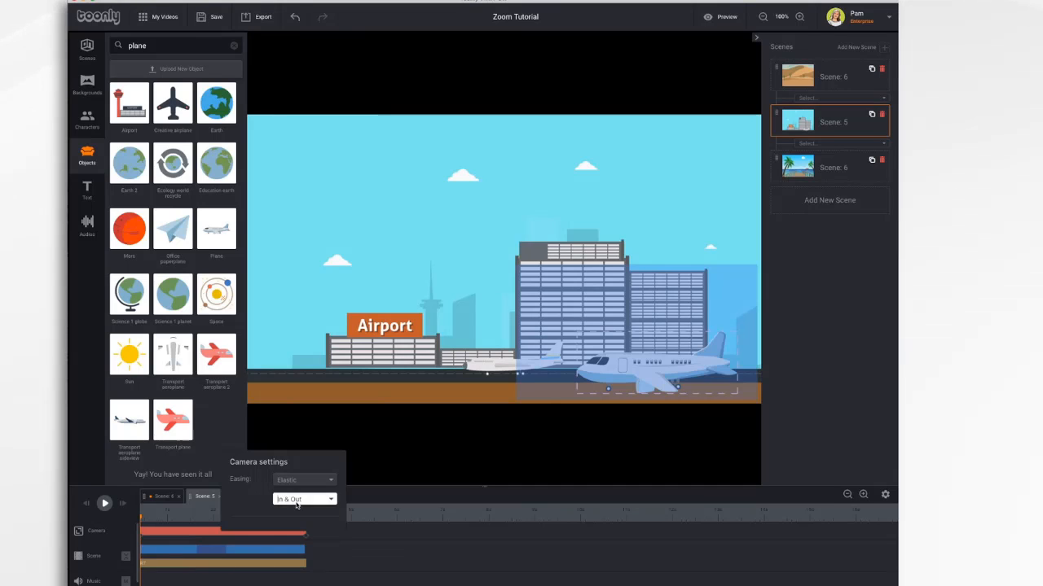
left_click(427, 538)
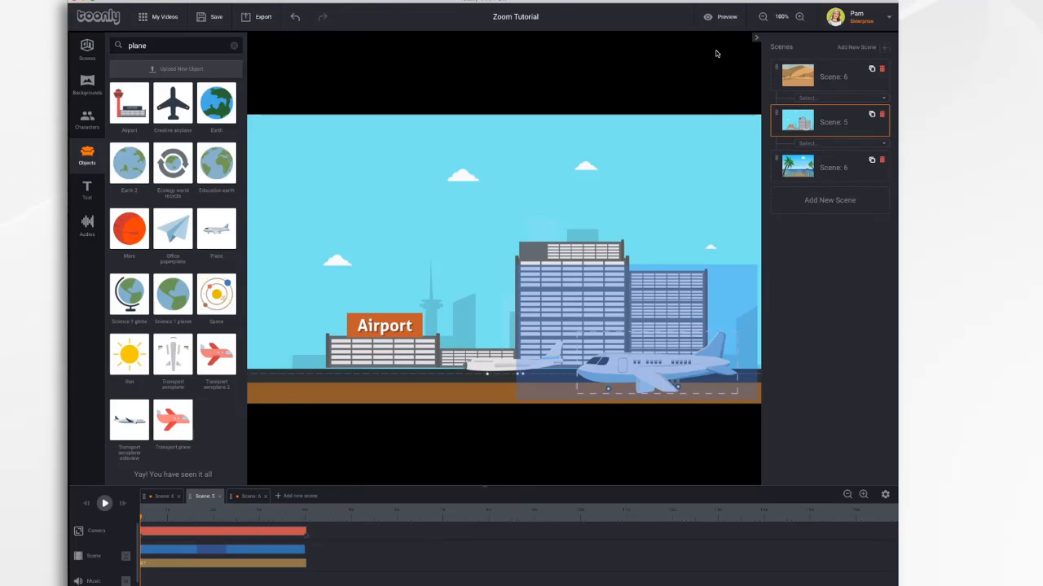
left_click(721, 17)
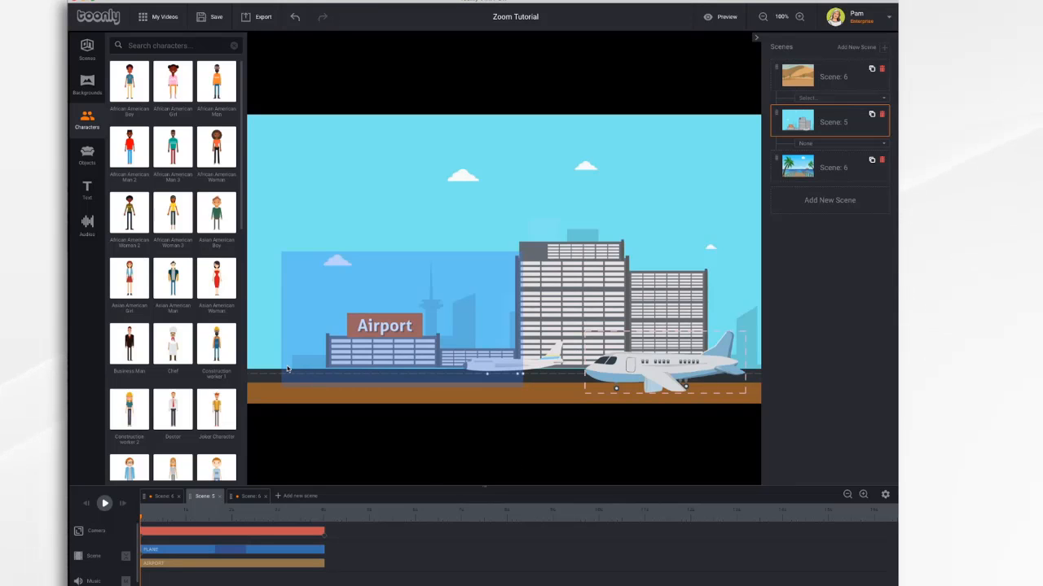
- Move the large plane in front of the Airport building at its end keyframe in Scene 5
left_click(618, 372)
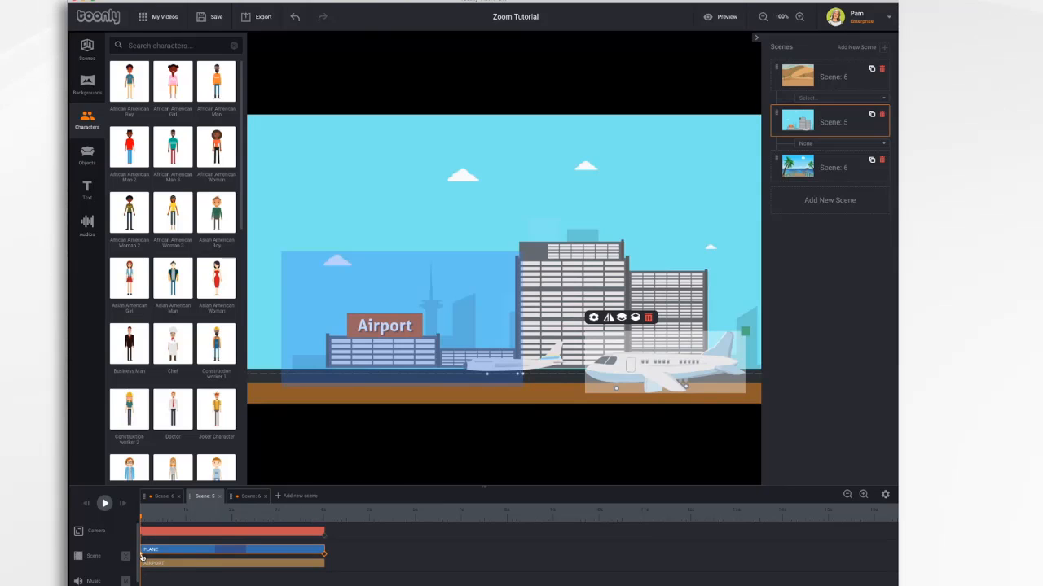
left_click(324, 558)
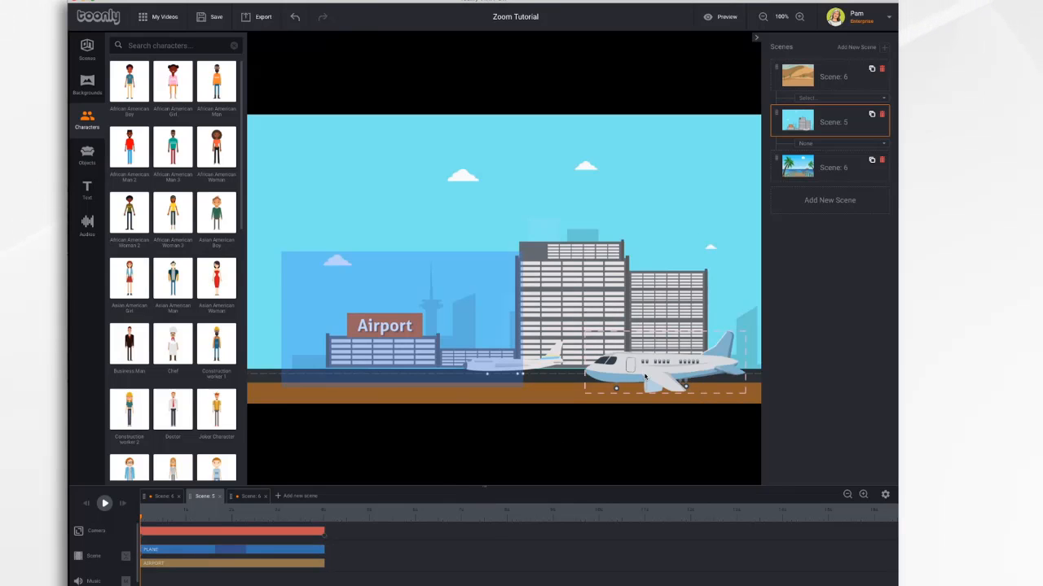
left_click(313, 553)
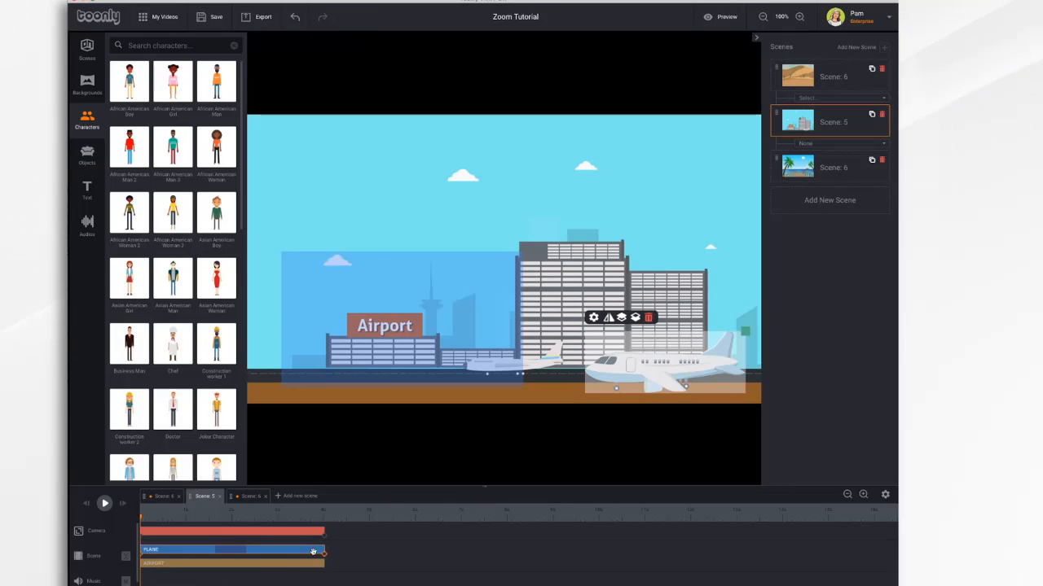
left_click(323, 533)
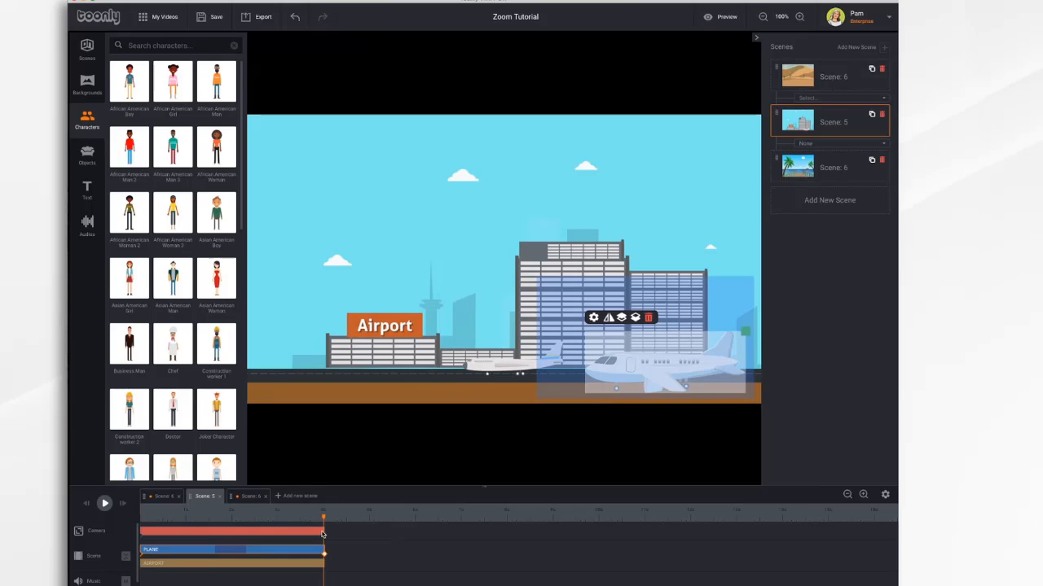
left_click_drag(646, 373, 340, 368)
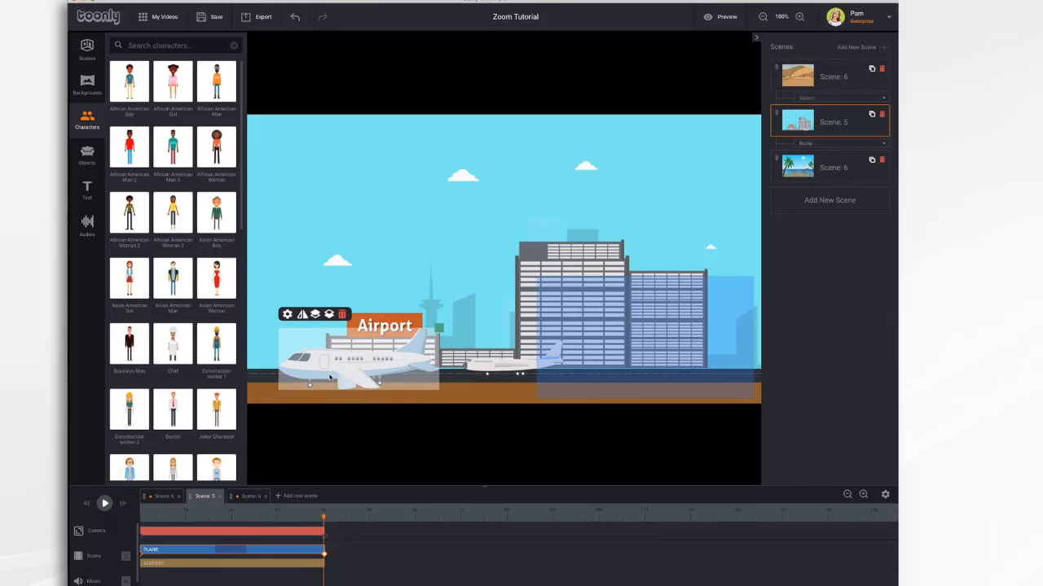
- Reposition Scene 5's camera frames to surround the large plane at both the start keyframe and the end keyframe
left_click_drag(324, 518, 126, 510)
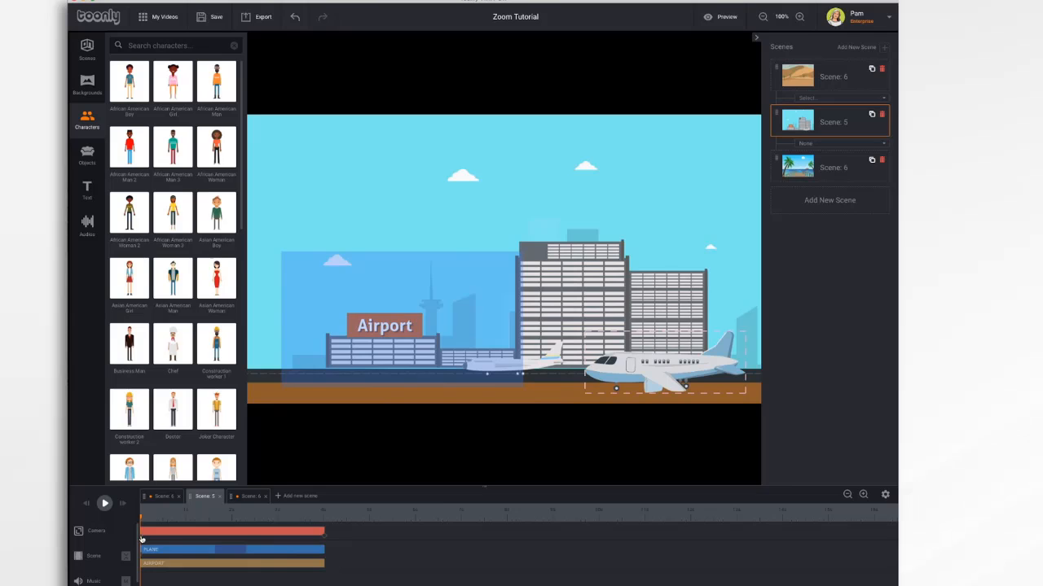
left_click(142, 537)
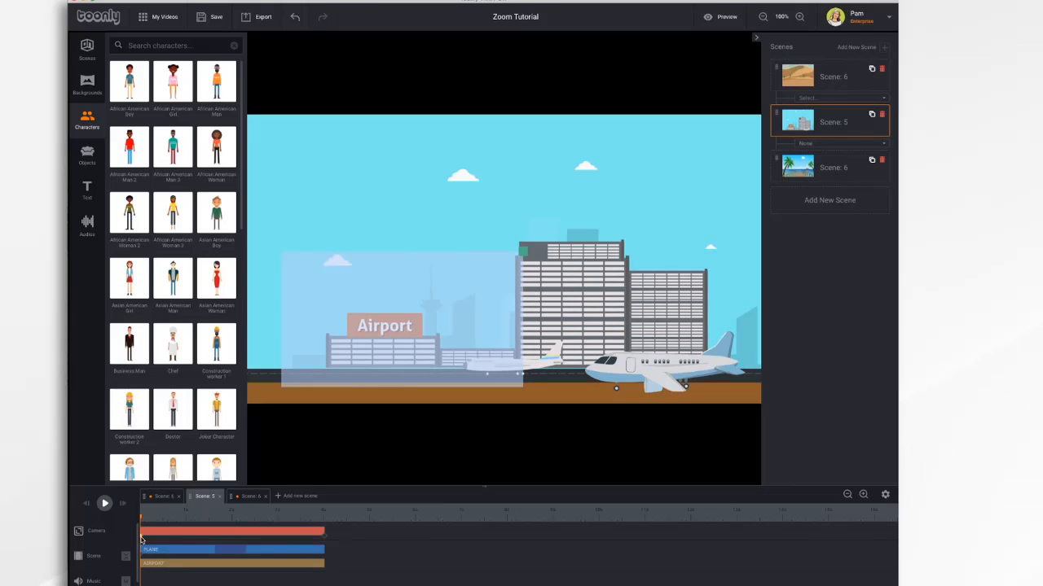
left_click_drag(415, 328, 647, 339)
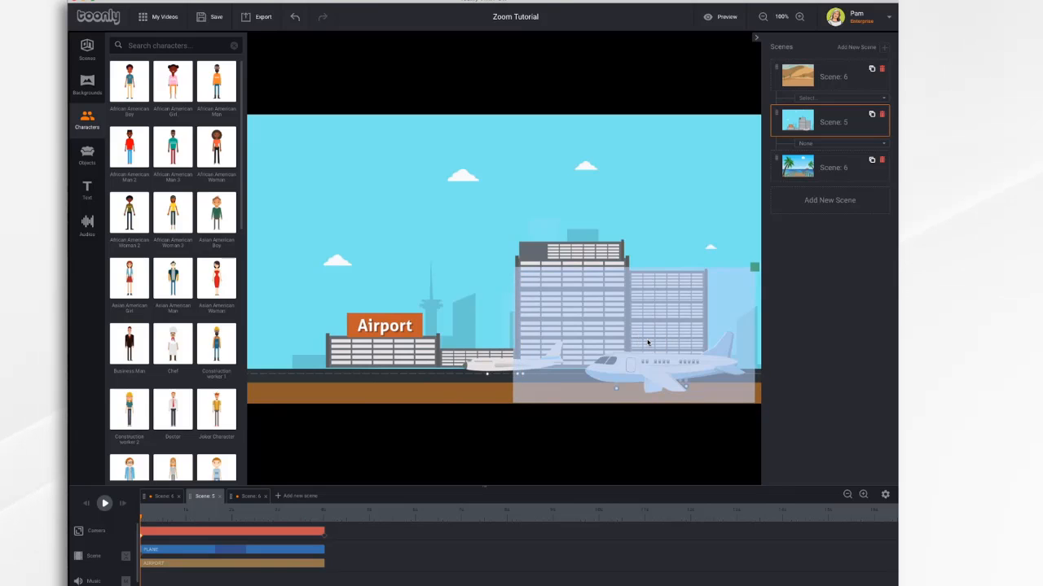
left_click(325, 537)
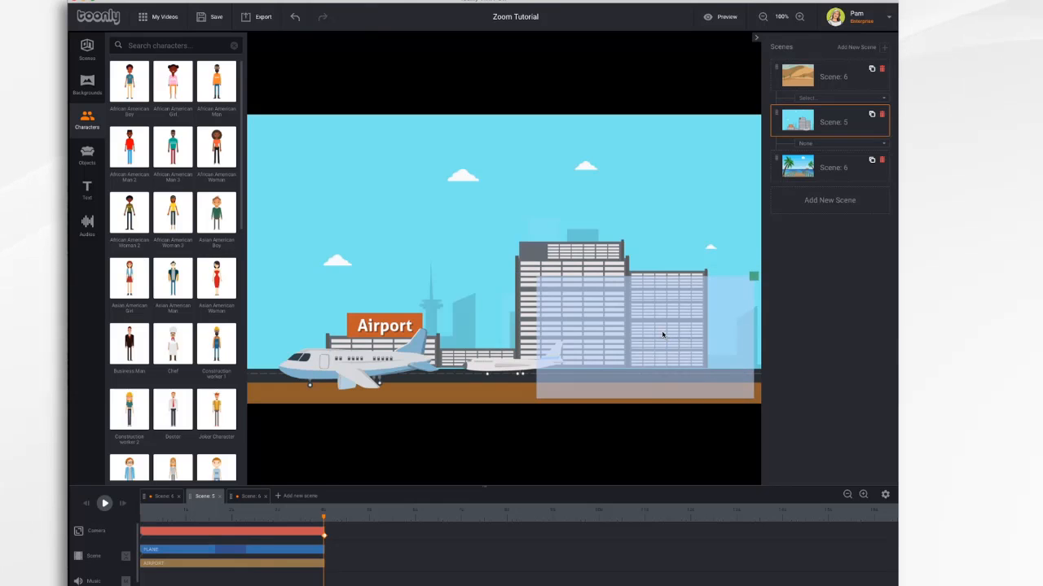
left_click_drag(661, 333, 381, 333)
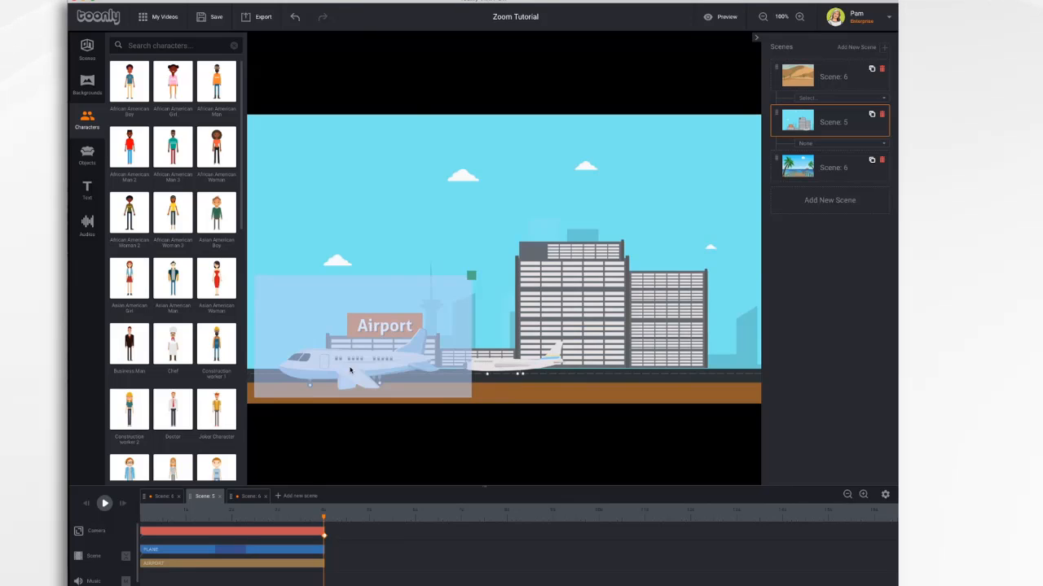
- Play Scene 5 from its start, and preview the video to check the camera following the moving plane
left_click(85, 507)
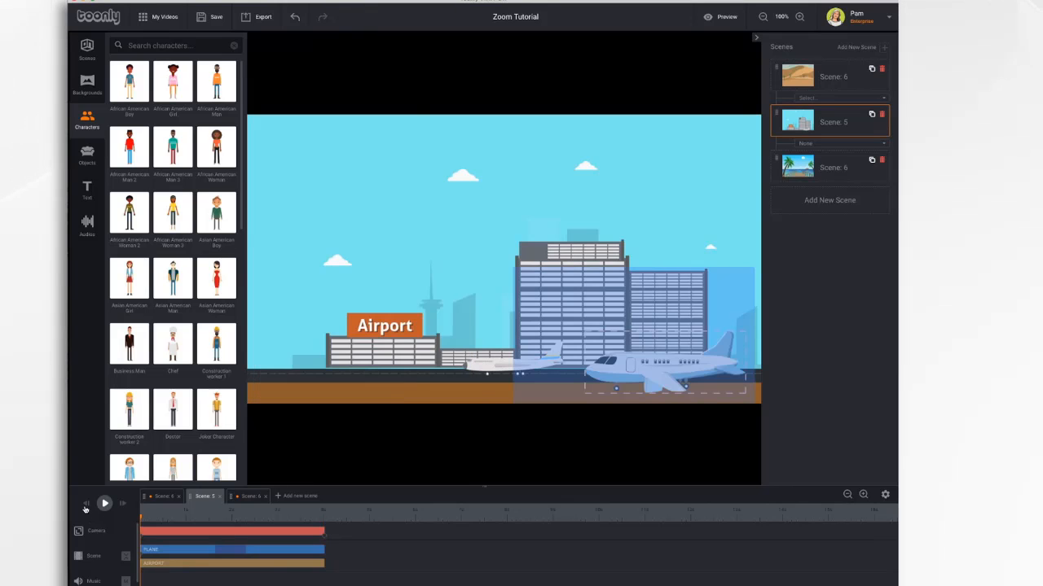
left_click(103, 506)
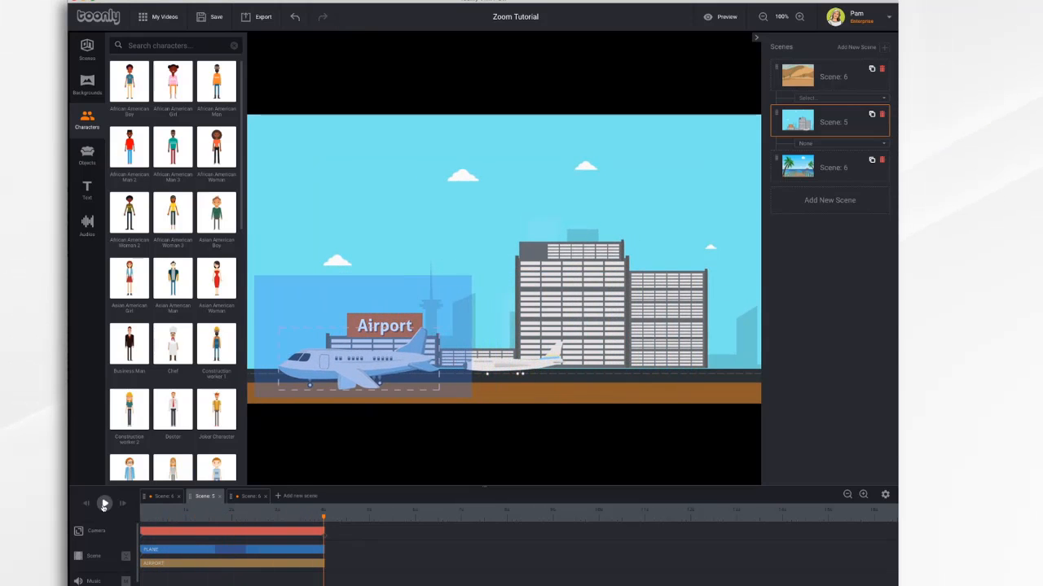
left_click(720, 17)
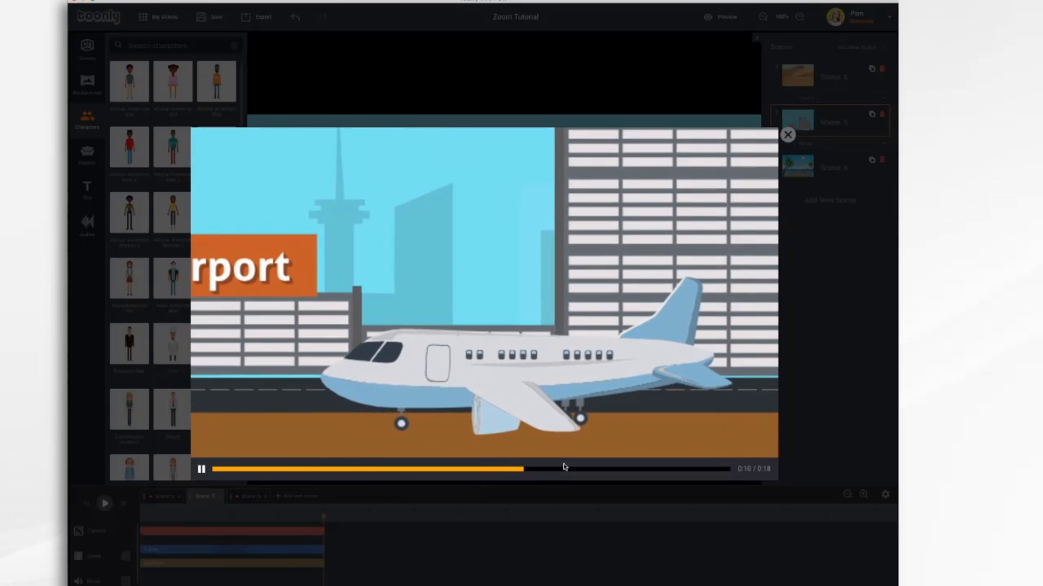
left_click(787, 135)
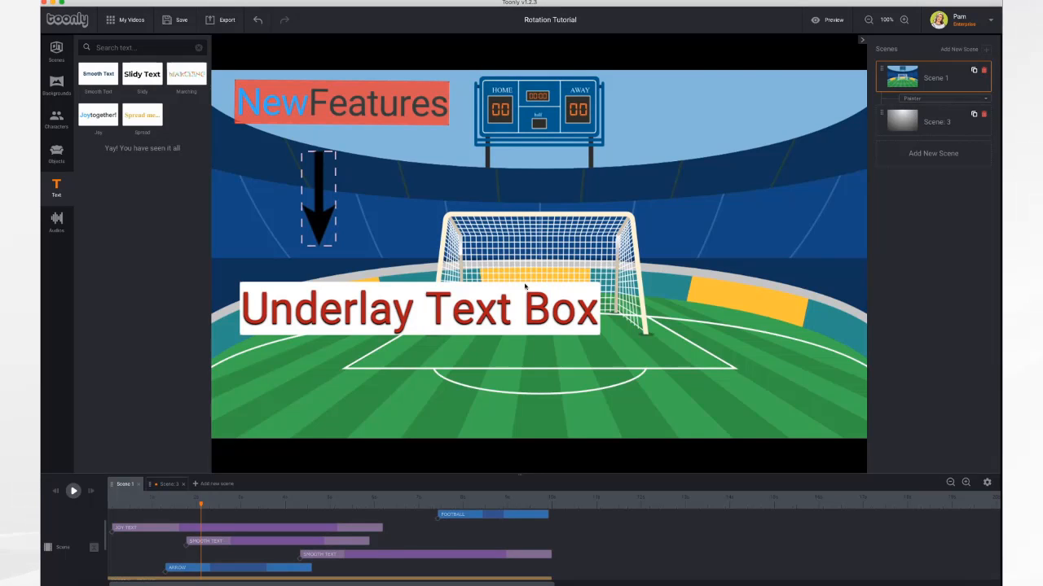
- In the Rotation Tutorial project, add a Joy text reading "Underlay Color" beside the scoreboard in Scene 1
left_click(468, 310)
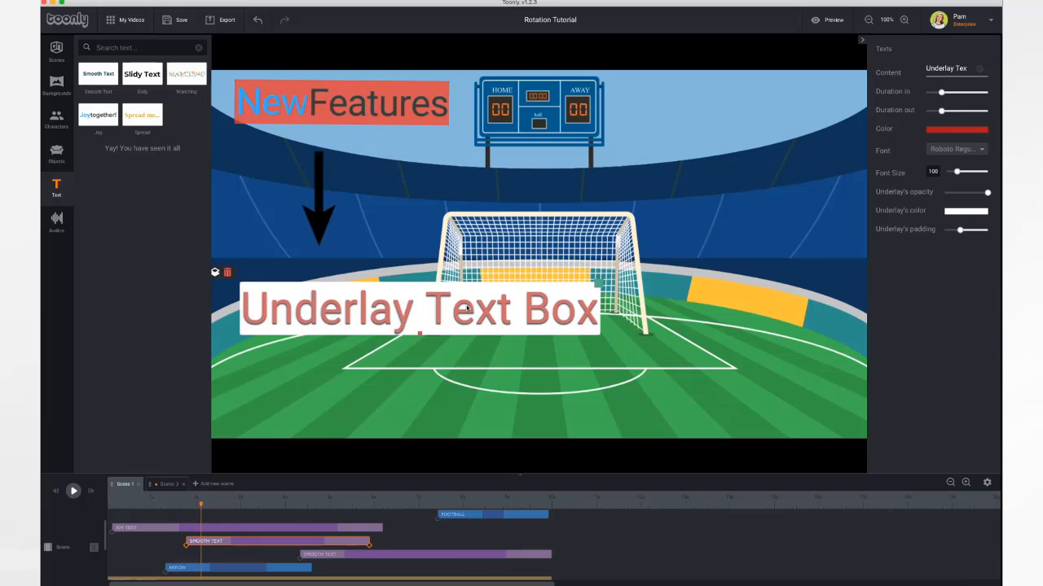
left_click_drag(107, 117, 706, 152)
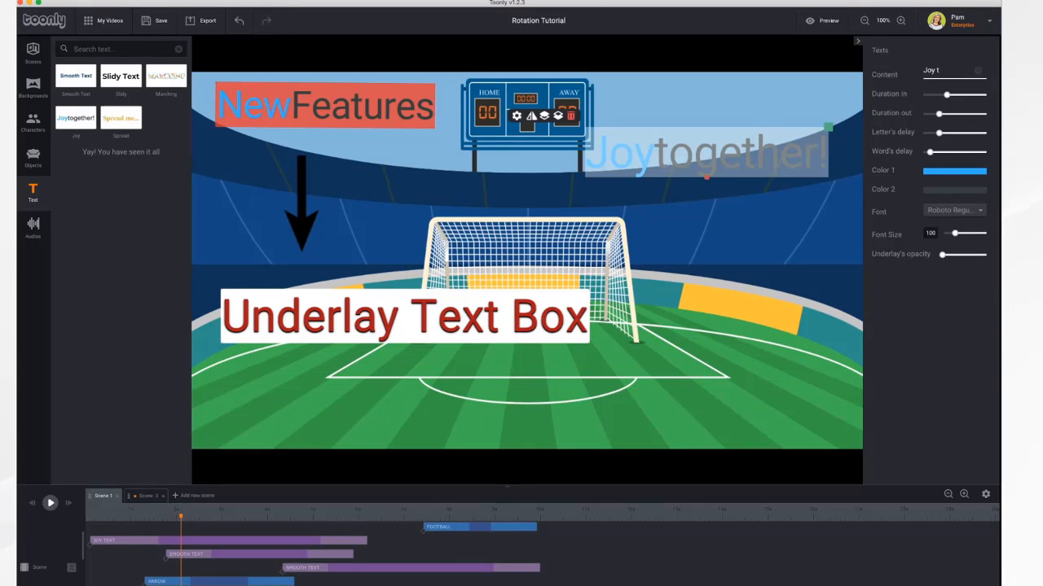
key("BackSpace")
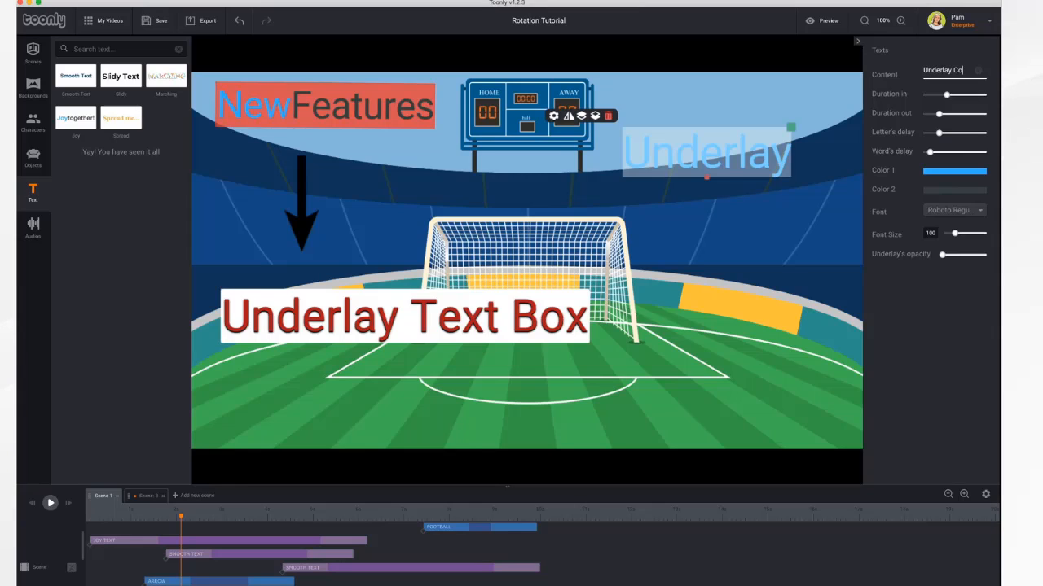
key("Return")
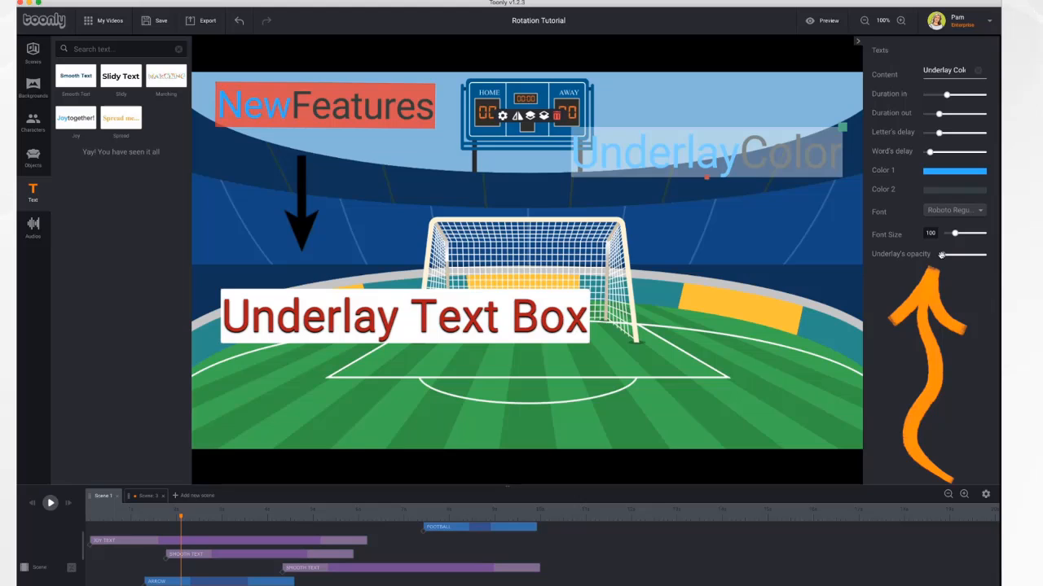
- Raise the Underlay Color text's underlay to full opacity and make the underlay pink
left_click_drag(942, 254, 989, 257)
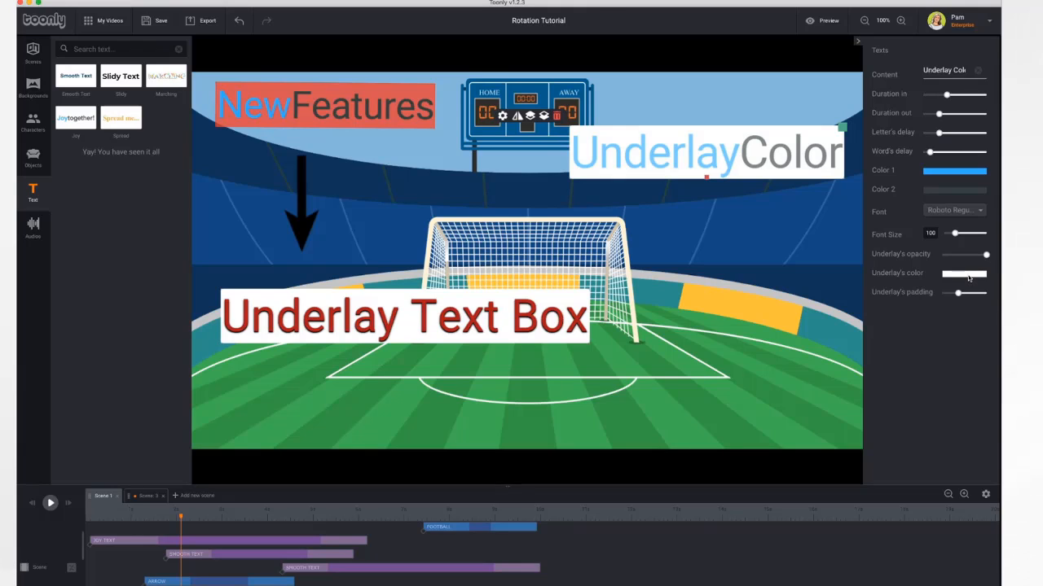
left_click(969, 276)
left_click(893, 323)
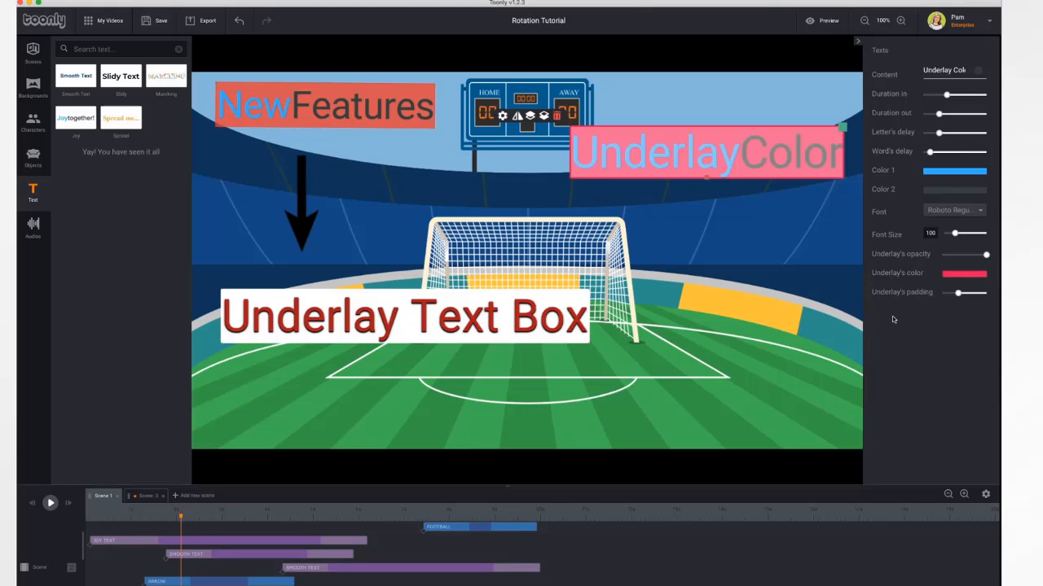
- Change the Underlay Color text's underlay to a light brown and increase its padding
left_click(966, 275)
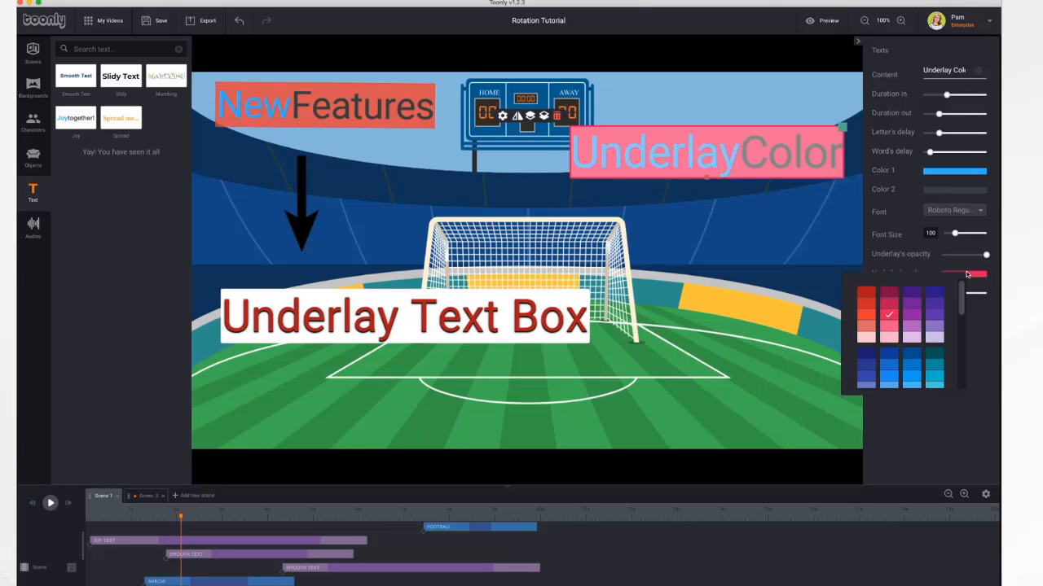
scroll(901, 369, "down", 5)
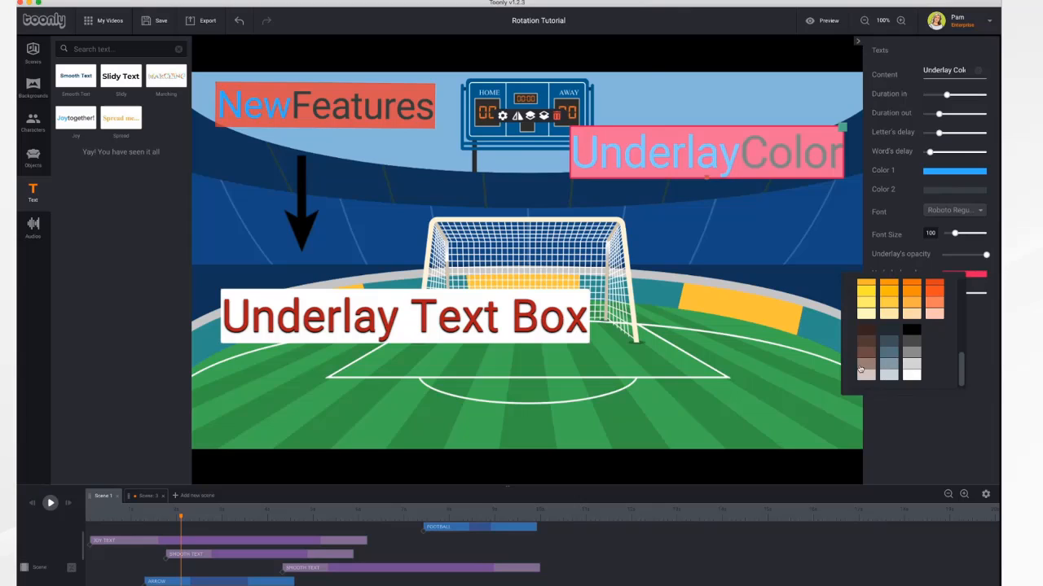
left_click(862, 369)
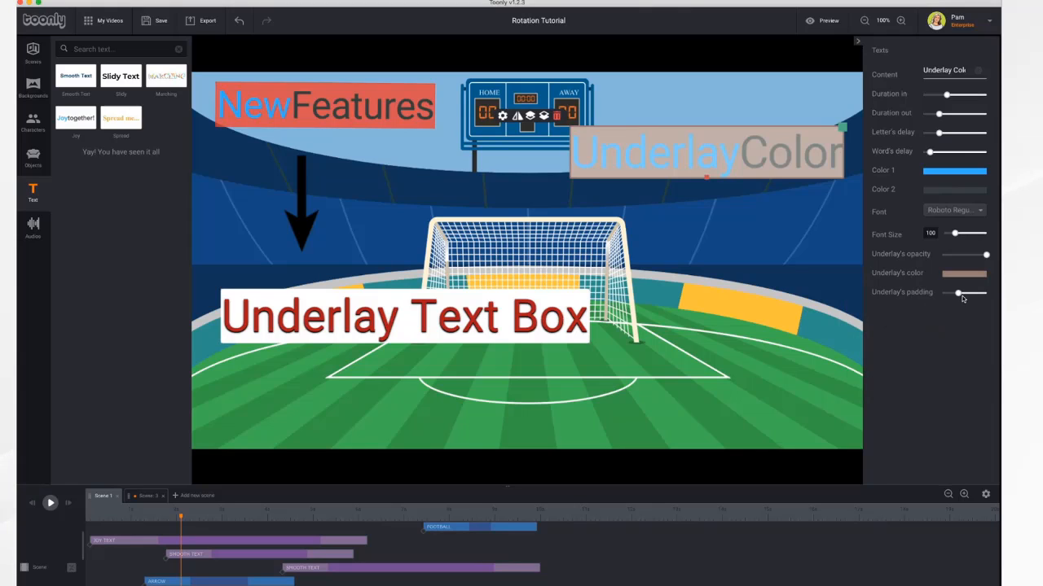
mouse_move(958, 293)
left_mouse_down()
mouse_move(990, 295)
mouse_move(938, 297)
mouse_move(972, 298)
left_mouse_up()
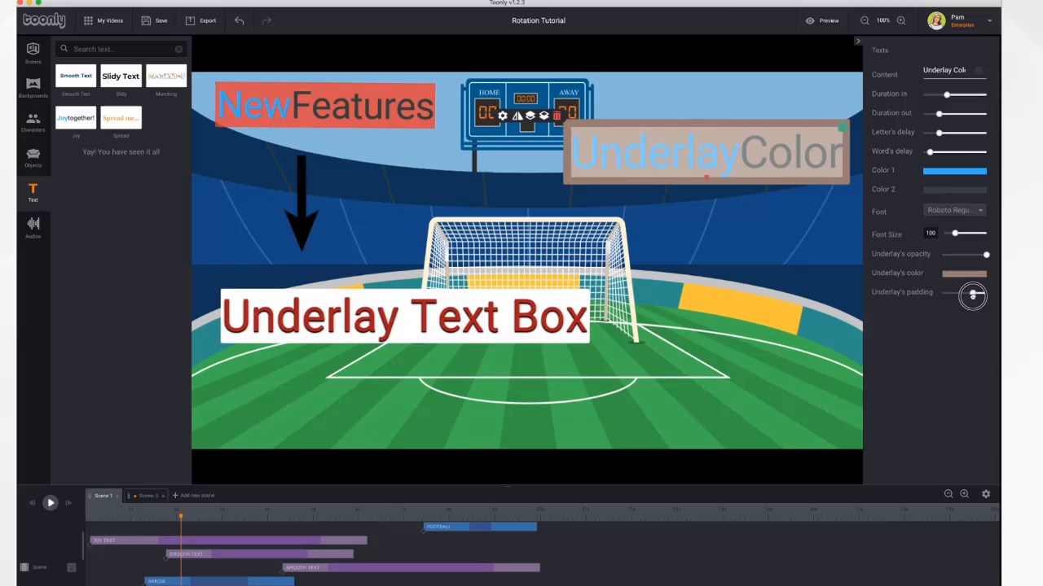
left_click(769, 313)
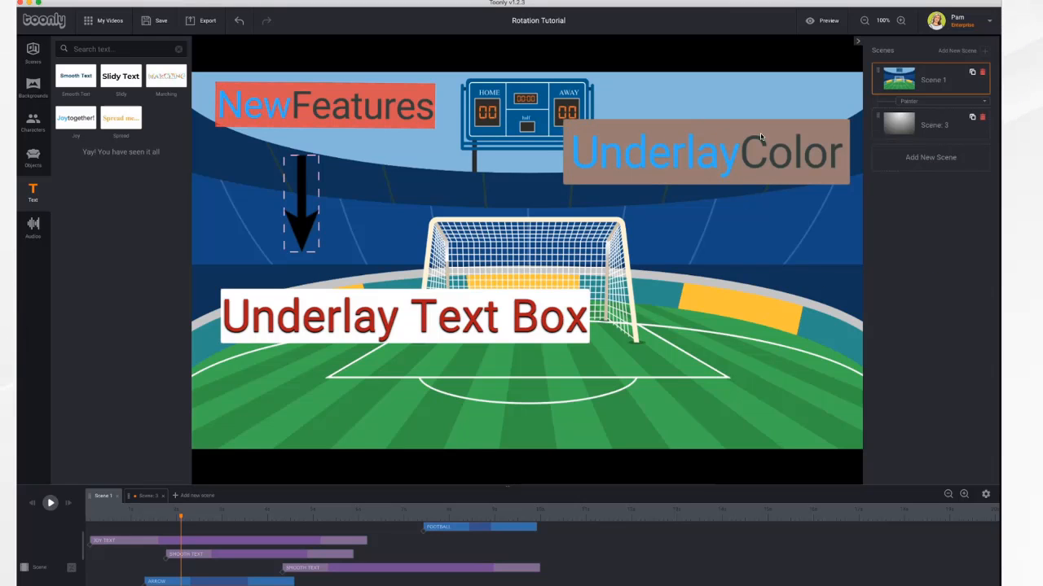
- Move Scene 1's playhead to the start of the football clip, and switch to Scene 3
left_click_drag(93, 516, 438, 508)
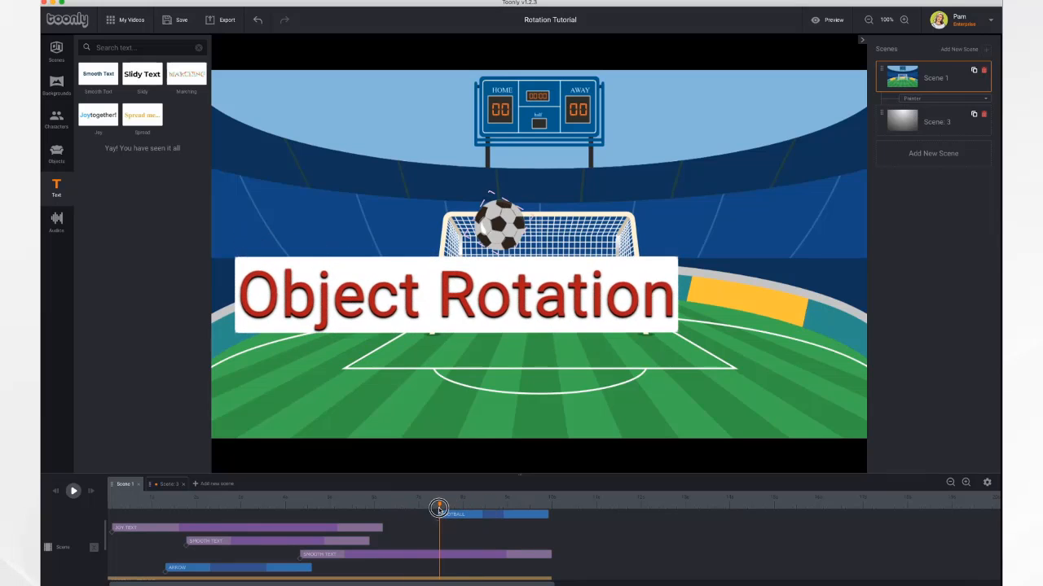
left_click(167, 484)
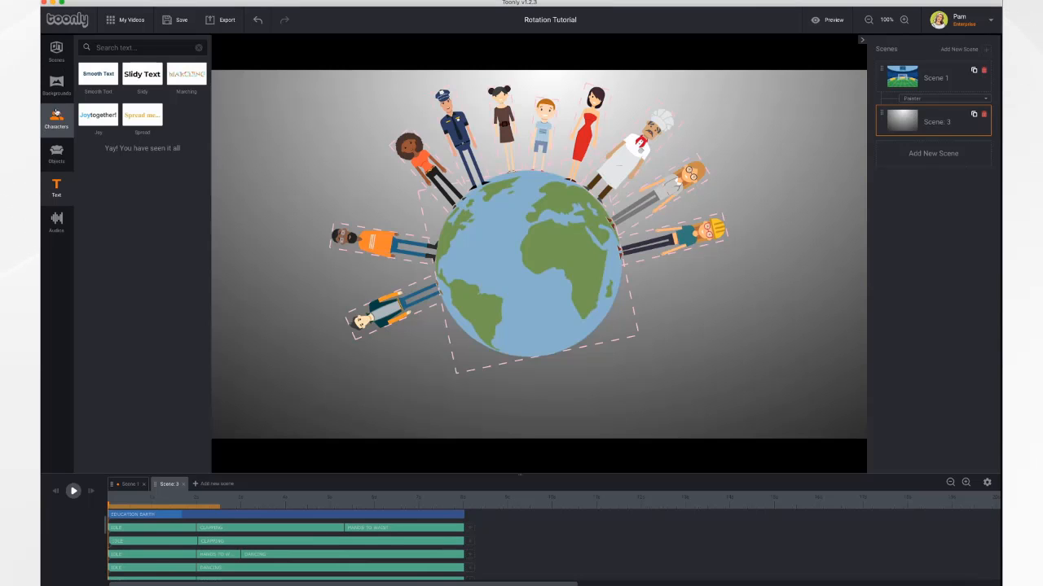
- Add the Joker Character beside the globe in Scene 3 and scale it down
left_click(59, 118)
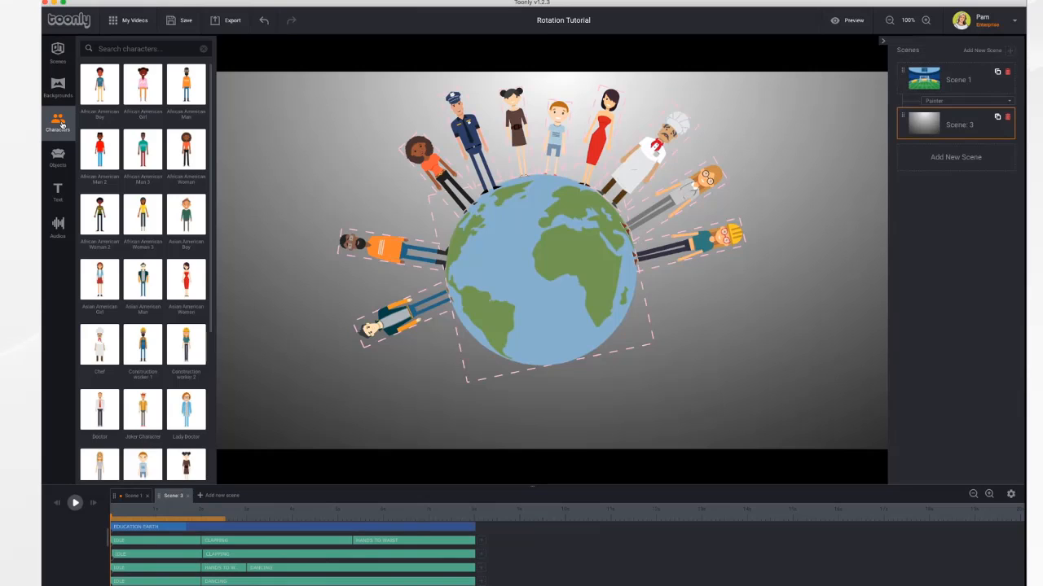
scroll(139, 324, "down", 5)
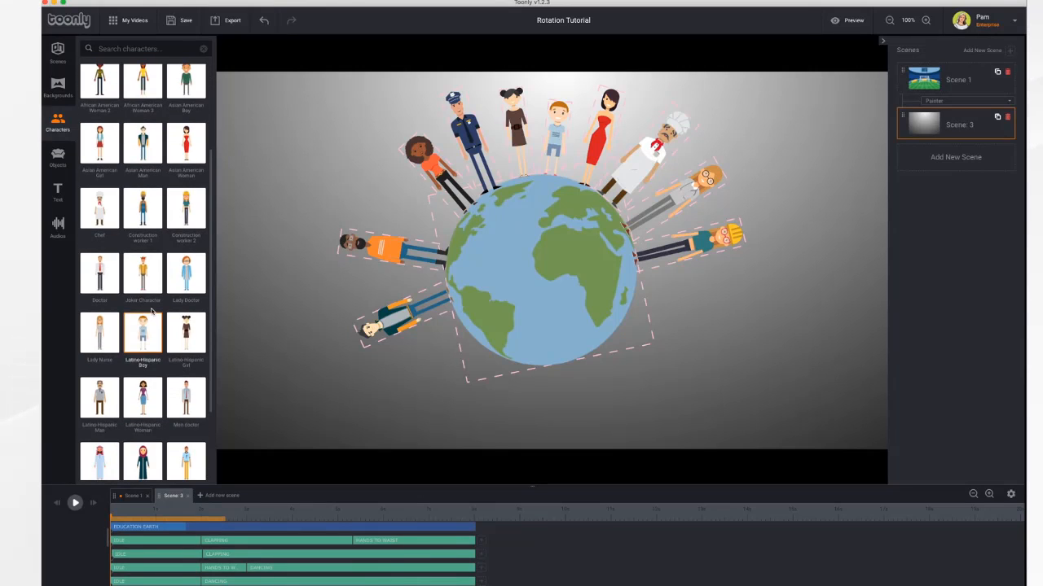
left_click_drag(142, 276, 698, 333)
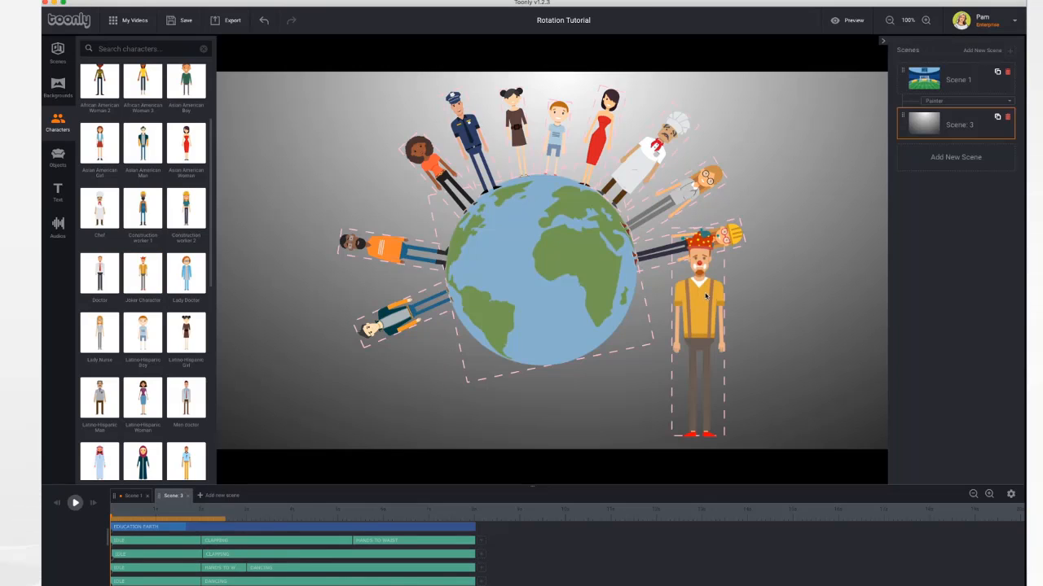
left_click_drag(707, 297, 752, 259)
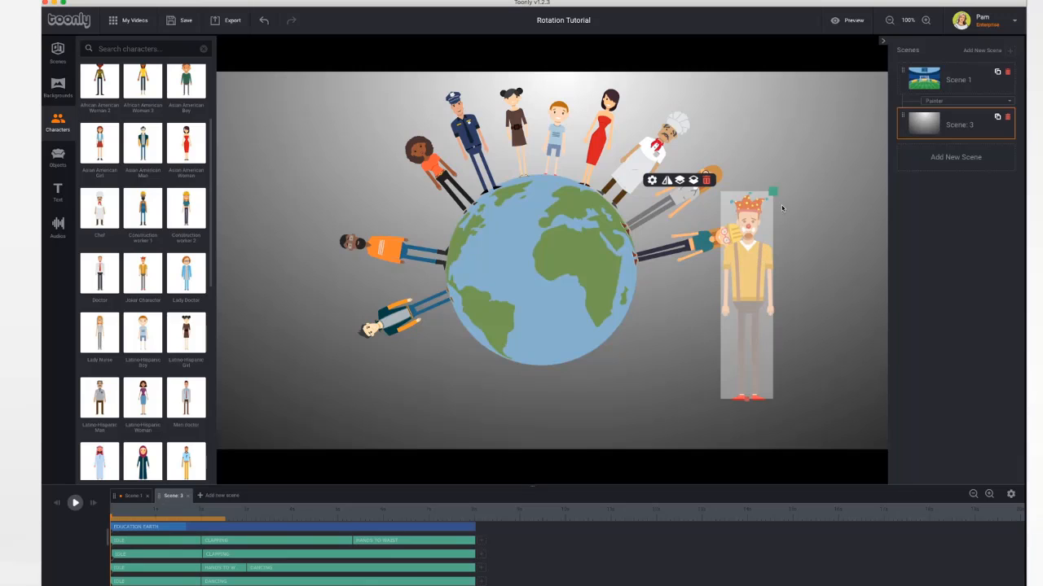
left_click_drag(772, 193, 771, 218)
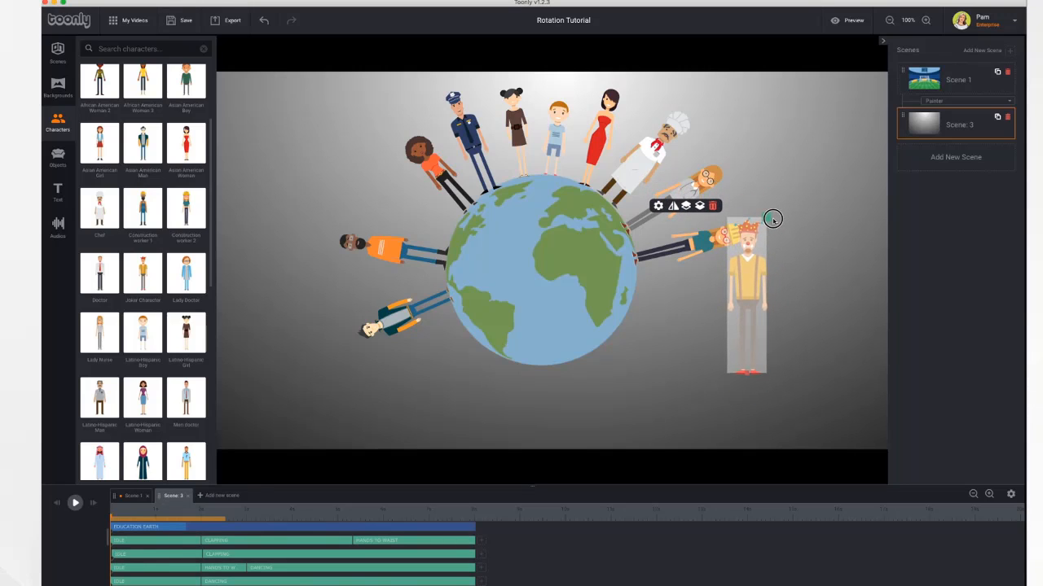
- Rotate the joker slightly past 90 degrees clockwise, and shrink and place him with feet on the globe below the construction worker
left_click(742, 368)
left_click_drag(744, 375, 692, 271)
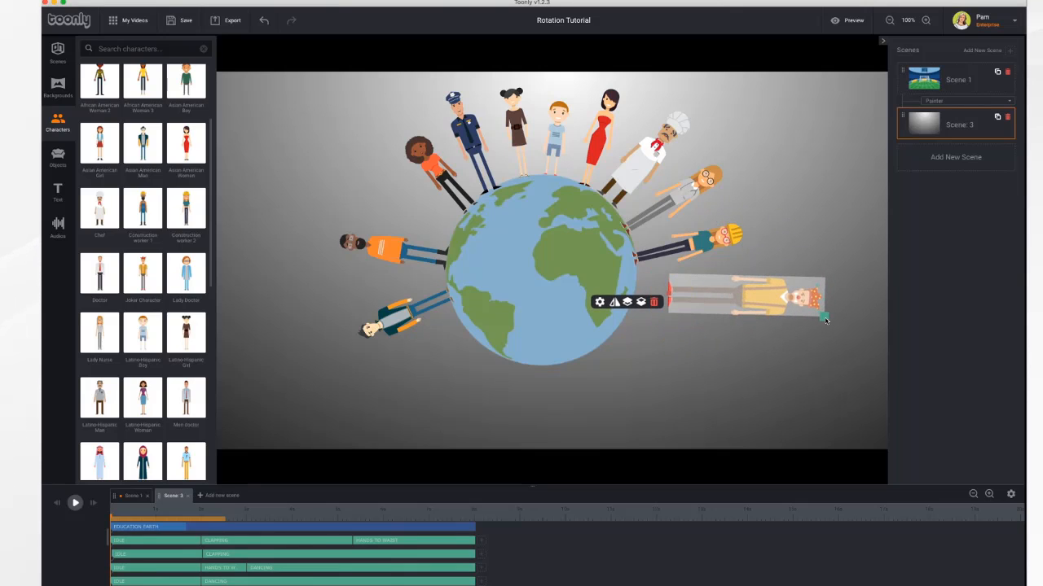
left_click_drag(825, 320, 721, 298)
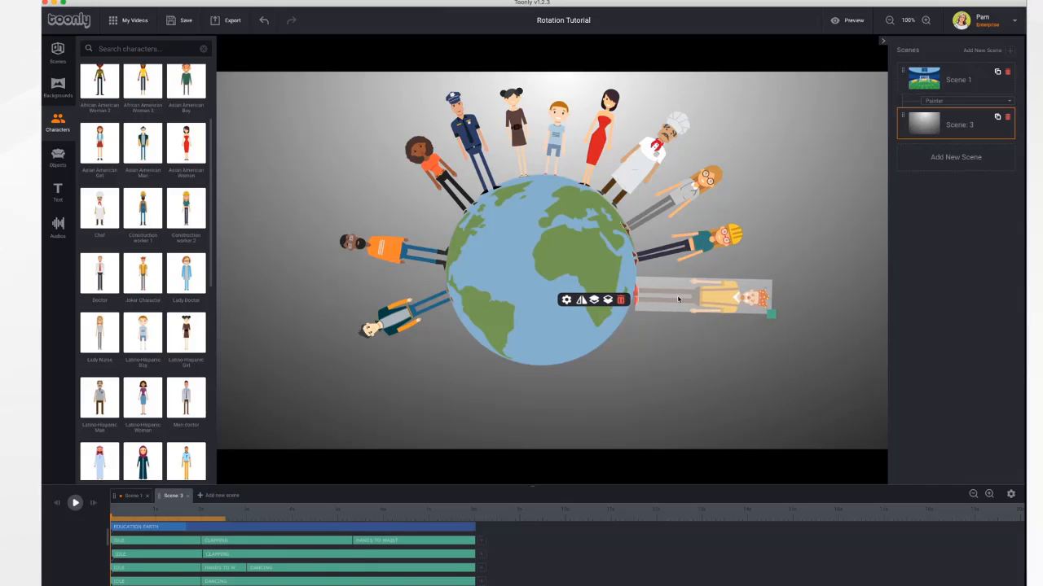
left_click_drag(636, 297, 634, 283)
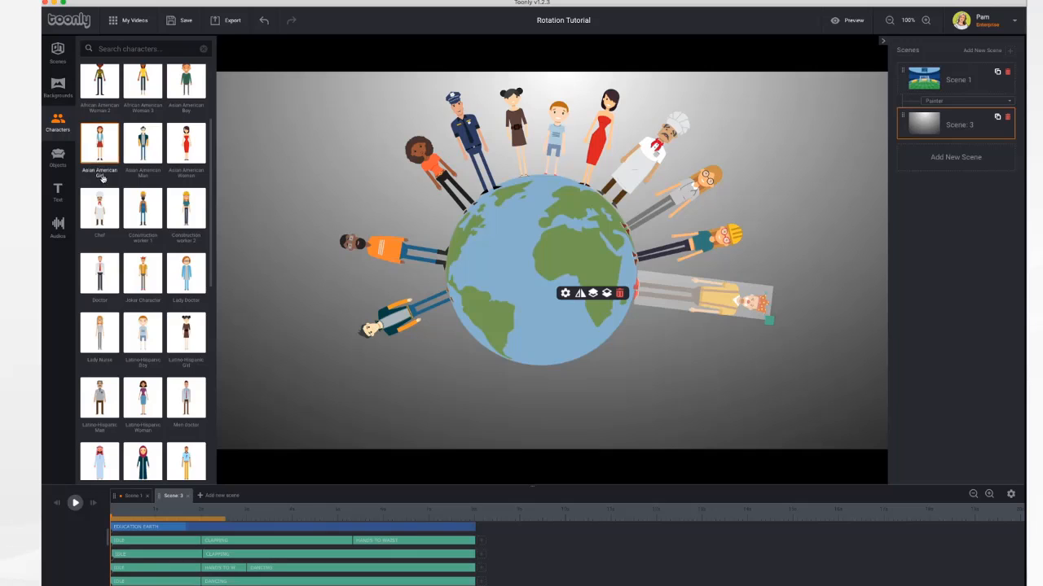
- Add the Cat 2 object to Scene 3, shrinking and tilting it to stand on the globe between the two characters in orange shirts
left_click(63, 120)
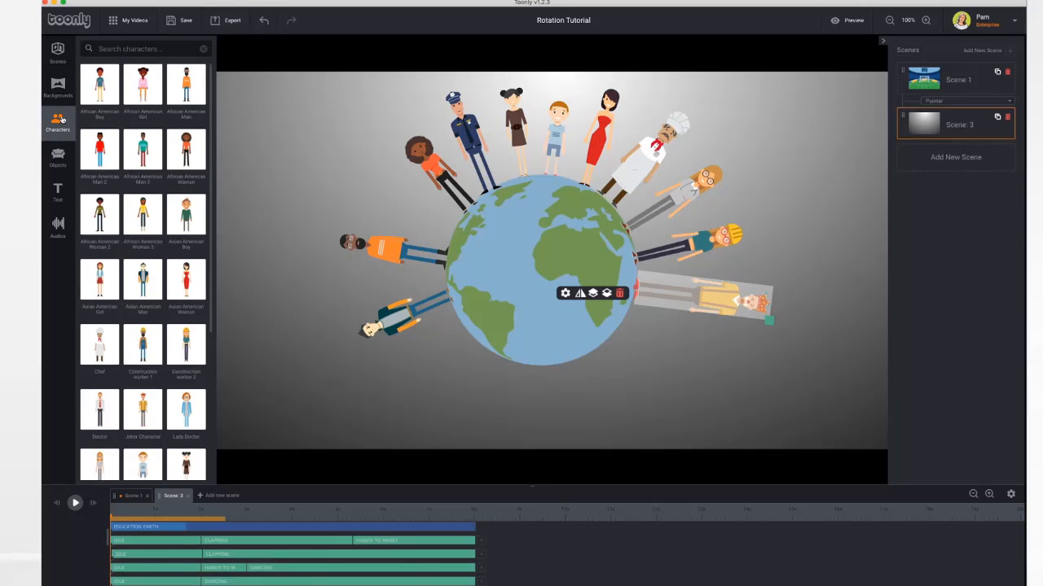
left_click(60, 158)
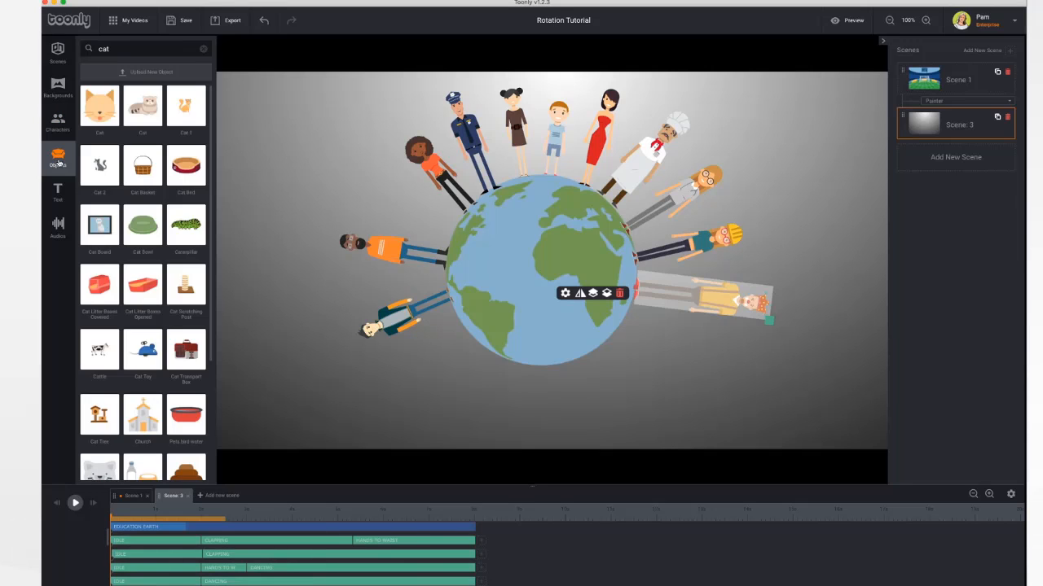
left_click_drag(100, 165, 447, 217)
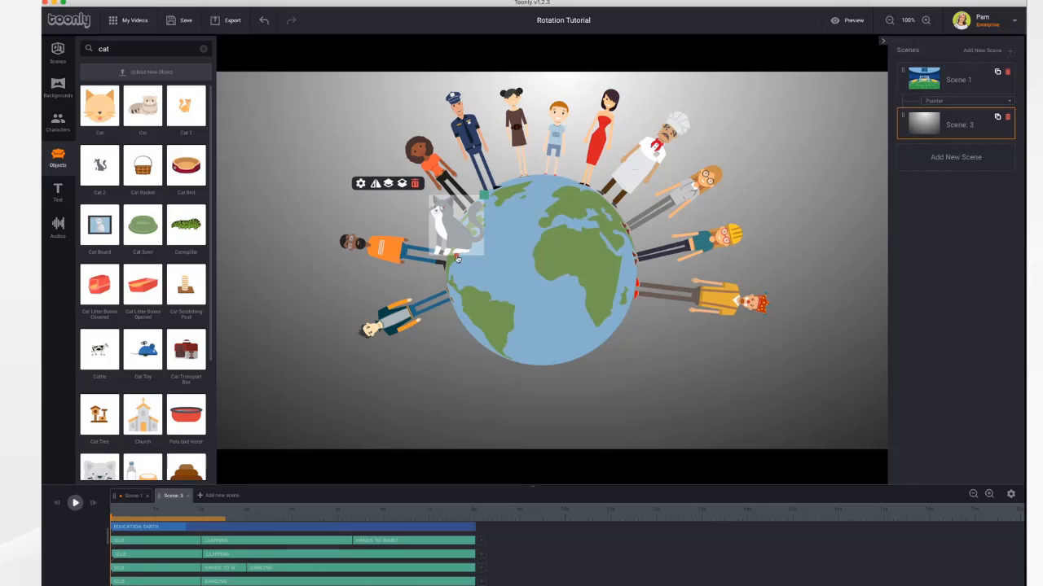
left_click_drag(483, 195, 443, 222)
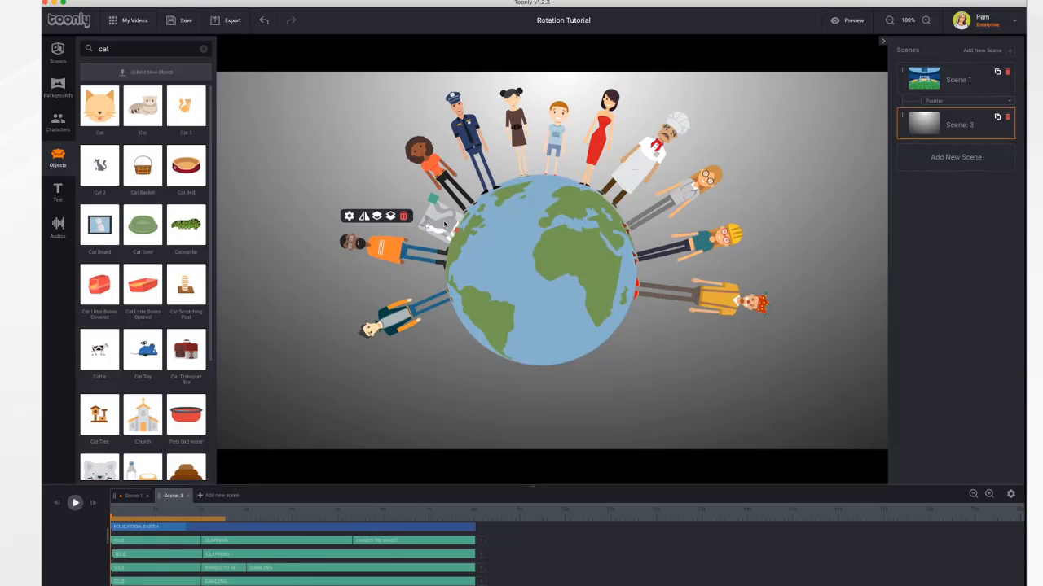
- Add a Smooth Text below the globe and set its content to "A Global Community"
left_click(57, 192)
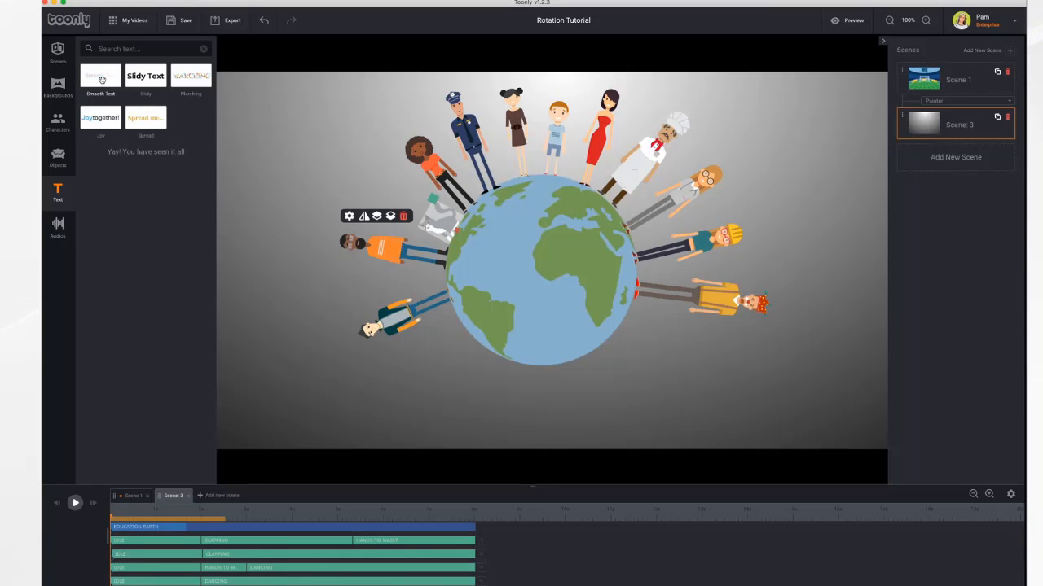
left_click_drag(101, 78, 543, 398)
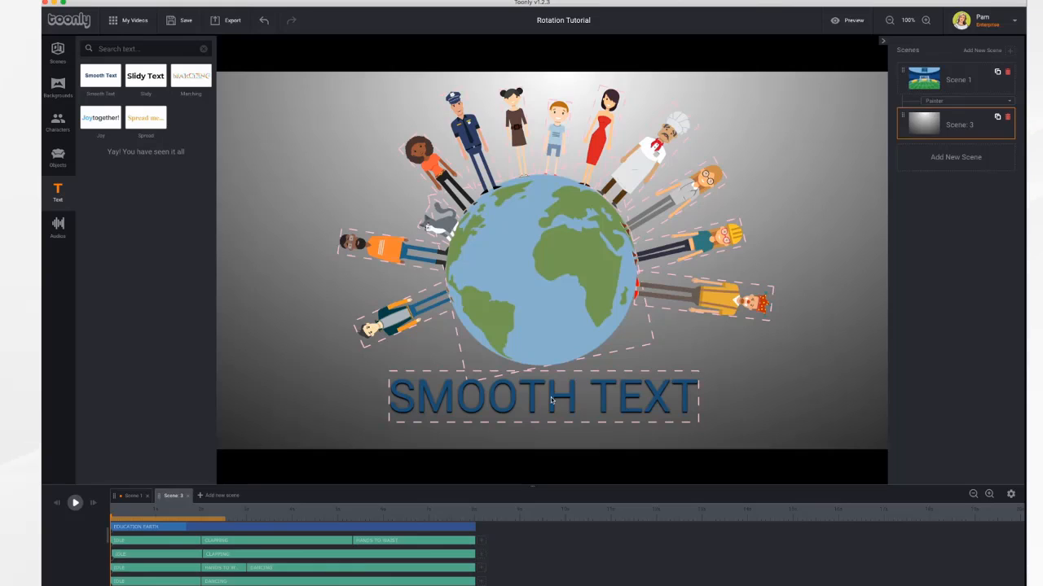
left_click(551, 399)
left_click(1003, 70)
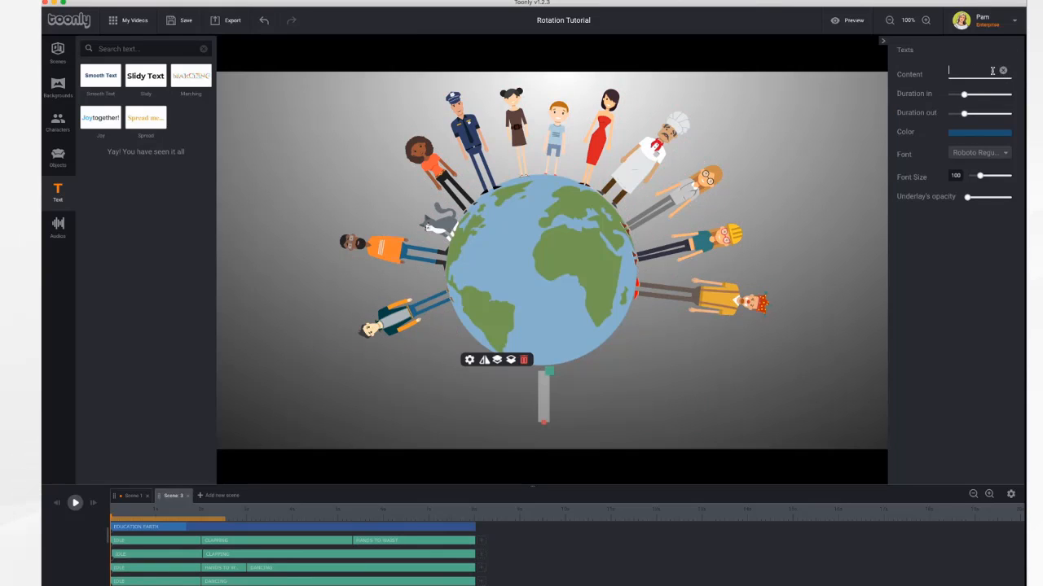
type("A")
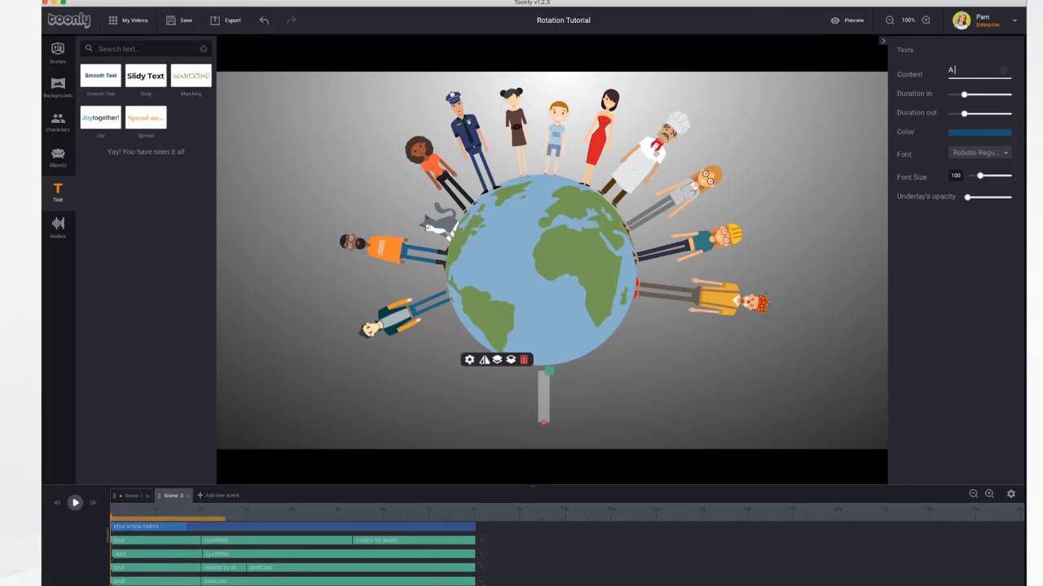
type(" Global Comm")
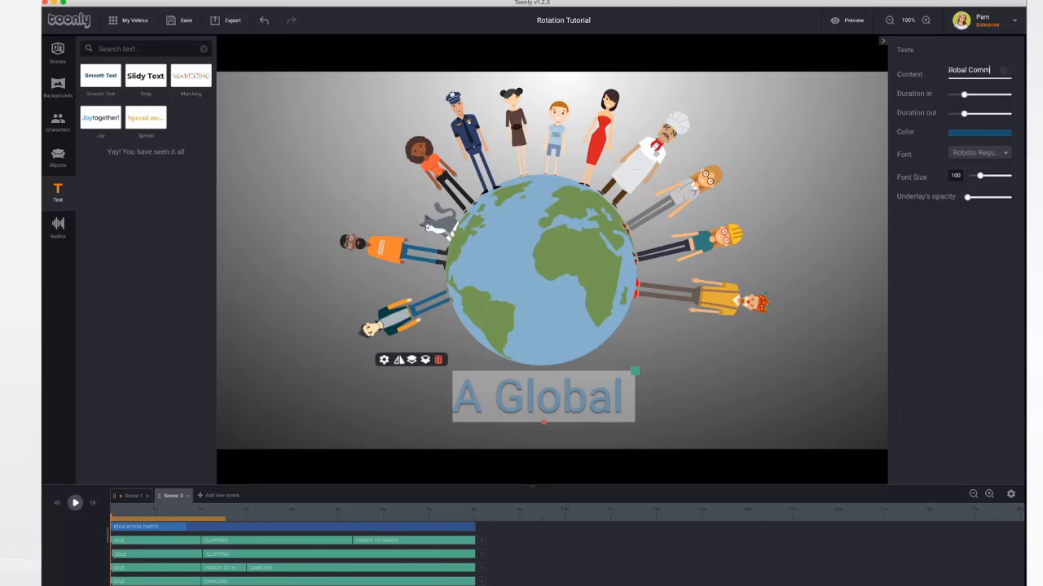
type("unity")
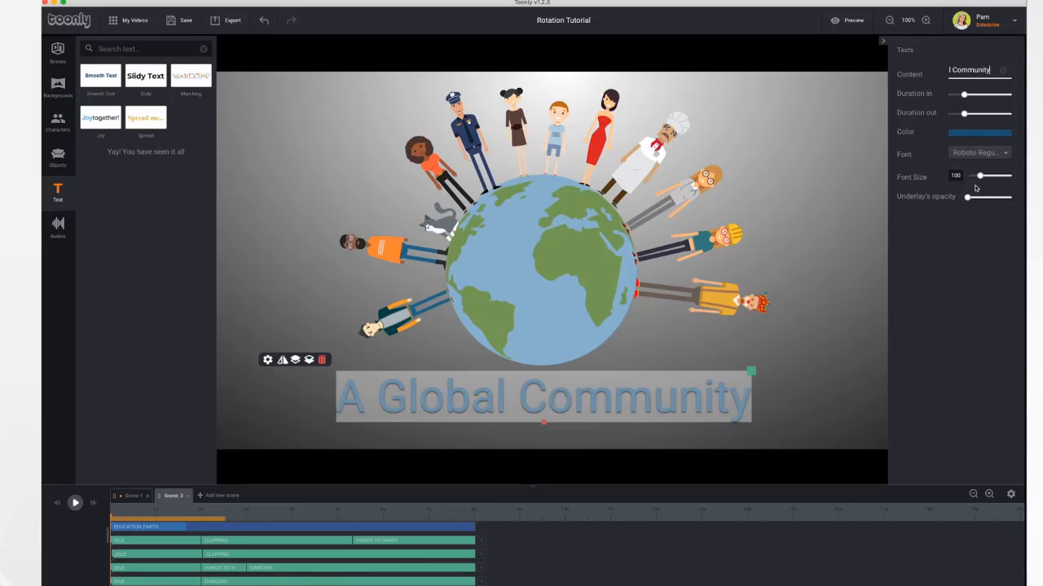
- Raise the "A Global Community" text's underlay opacity to about half and set the underlay color to light blue
left_click_drag(968, 197, 989, 198)
left_click(989, 216)
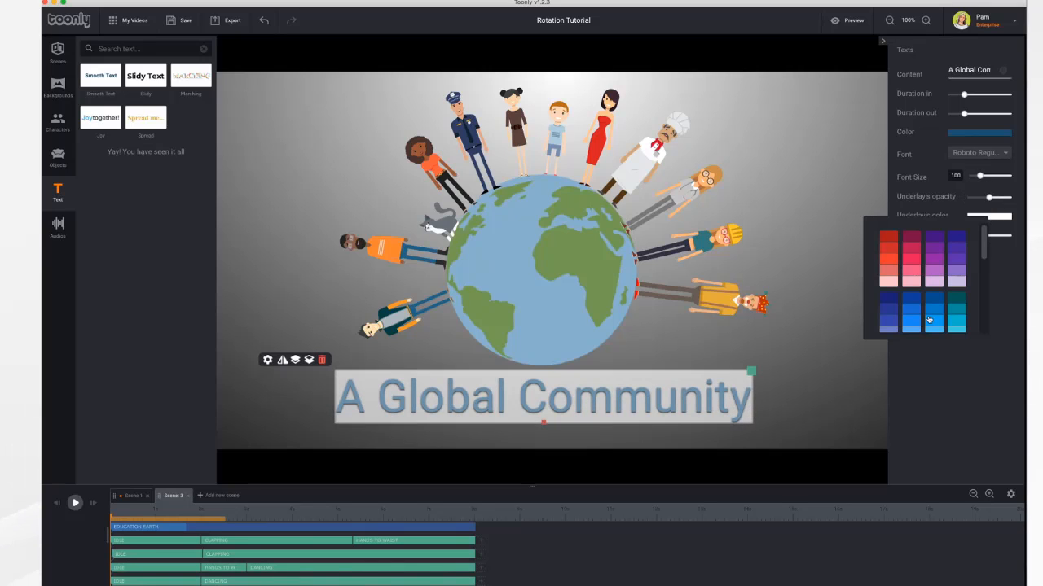
scroll(928, 307, "down", 3)
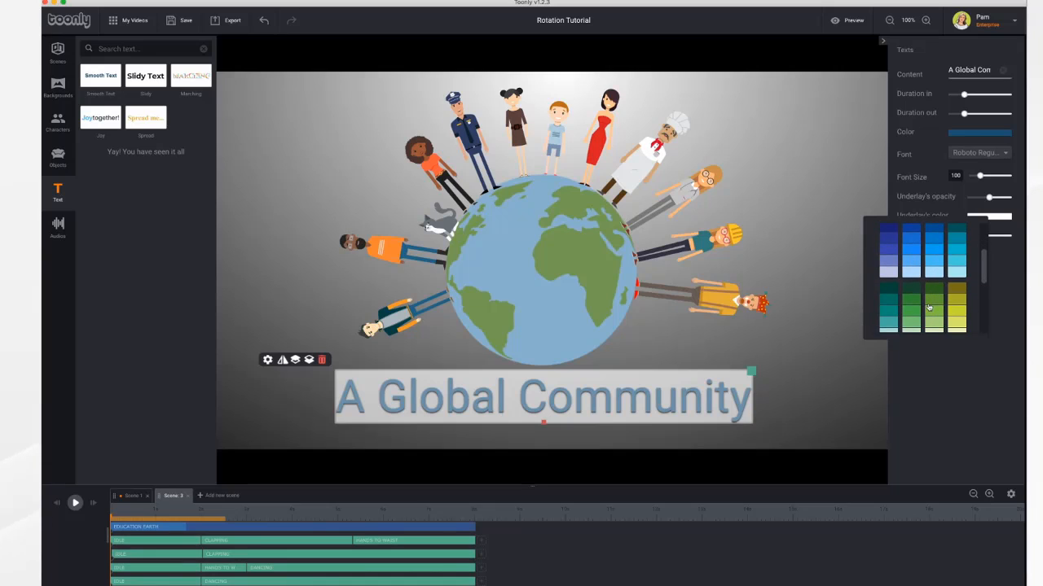
left_click(937, 258)
left_click(835, 363)
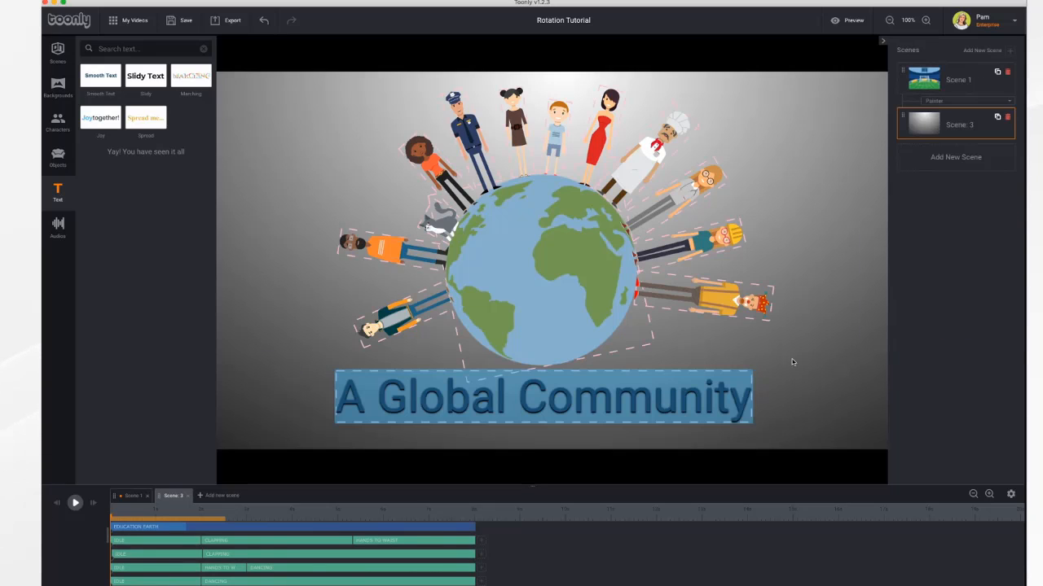
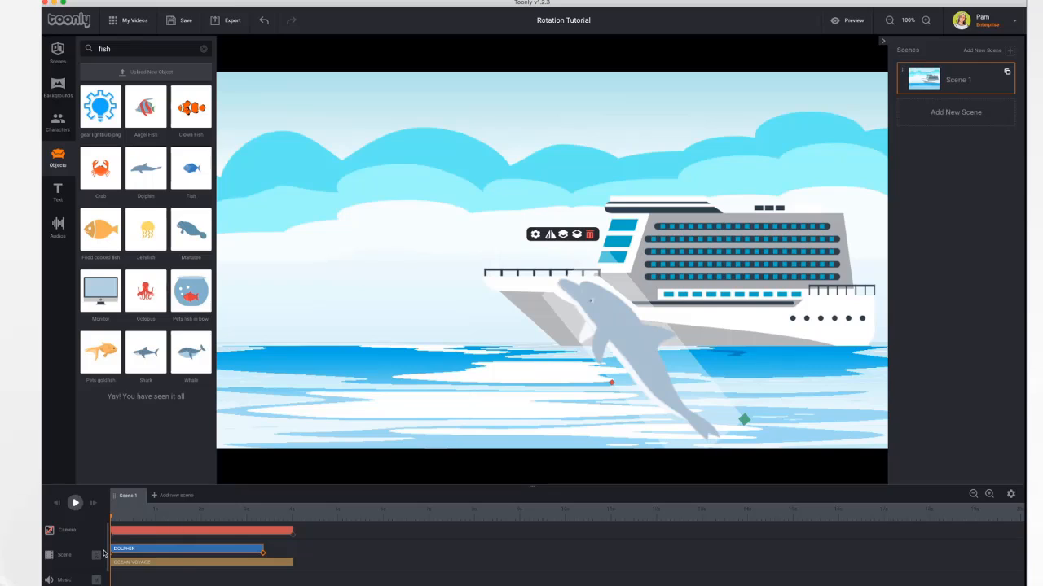
- At the end of the dolphin's movement, place it ahead of the ship's bow and rotate it nose-down toward the water
left_click(263, 554)
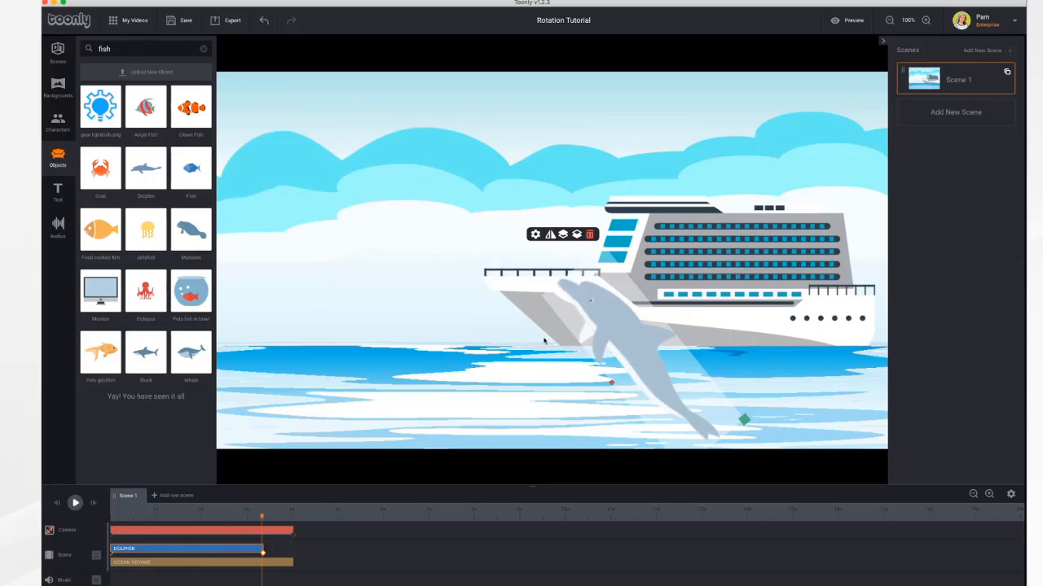
left_click_drag(644, 334, 352, 282)
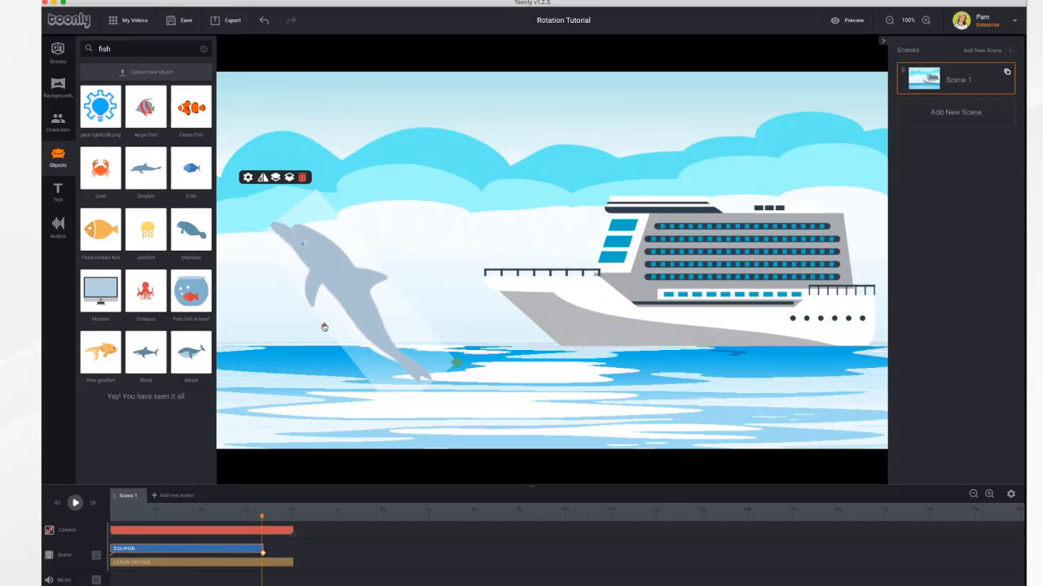
left_click_drag(324, 327, 396, 338)
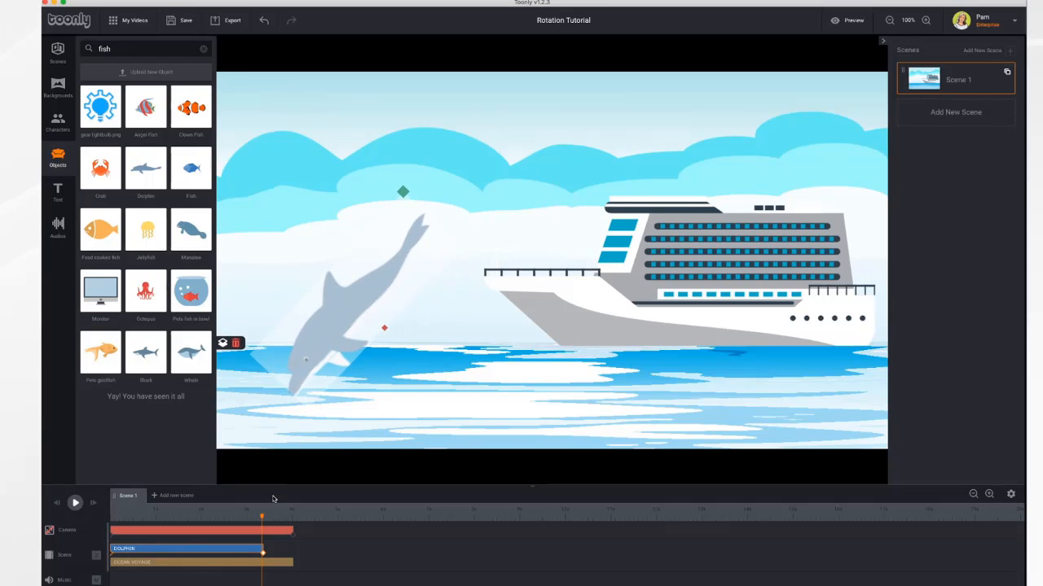
- Play the dolphin animation from the start of the scene to check its jump
left_click_drag(262, 518, 97, 519)
left_click(76, 504)
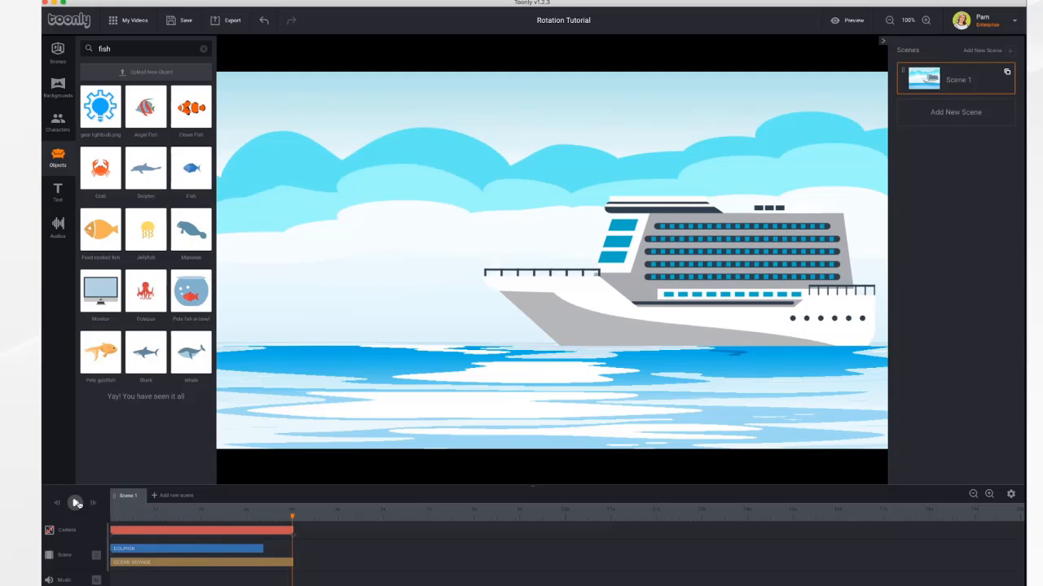
left_click(76, 503)
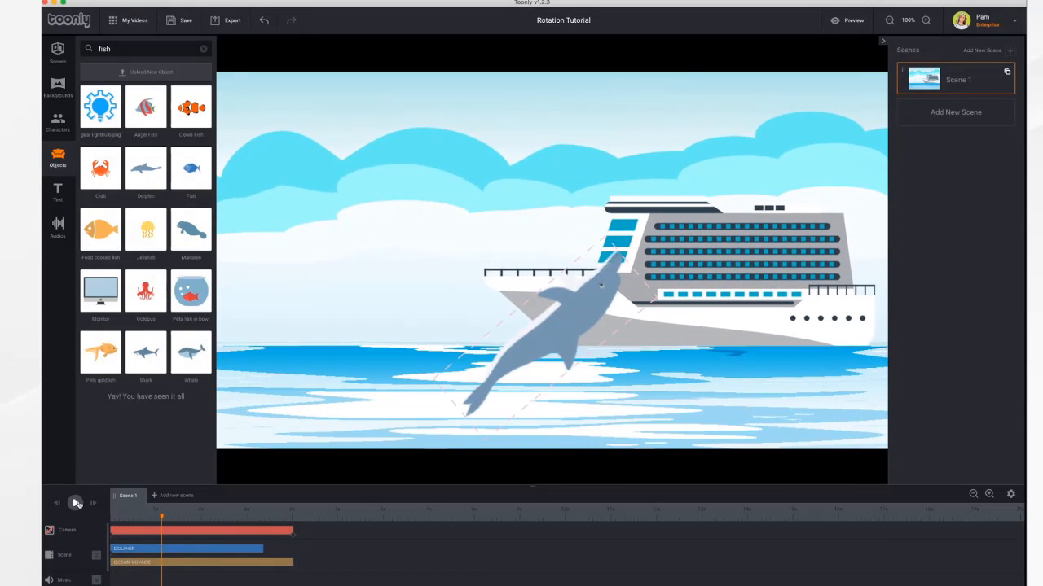
- Set the dolphin's rotation direction to Counterclockwise in its object settings
left_click(206, 552)
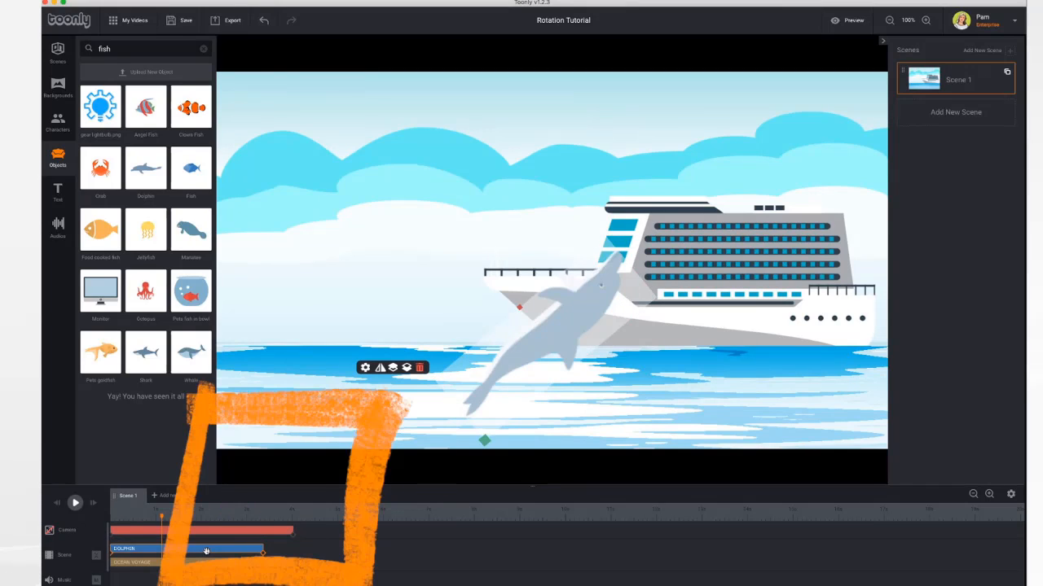
left_click(206, 551)
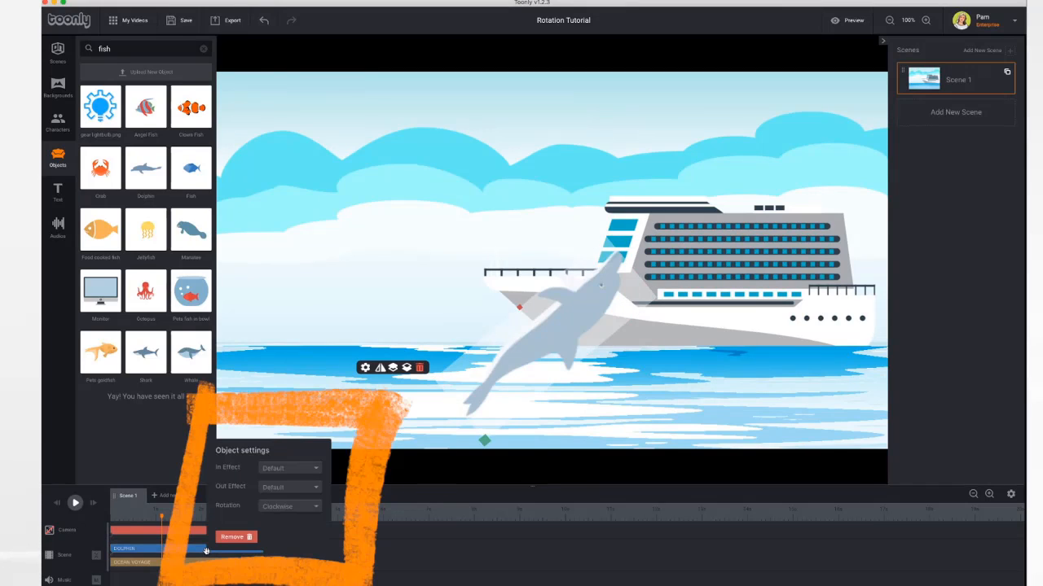
left_click(301, 512)
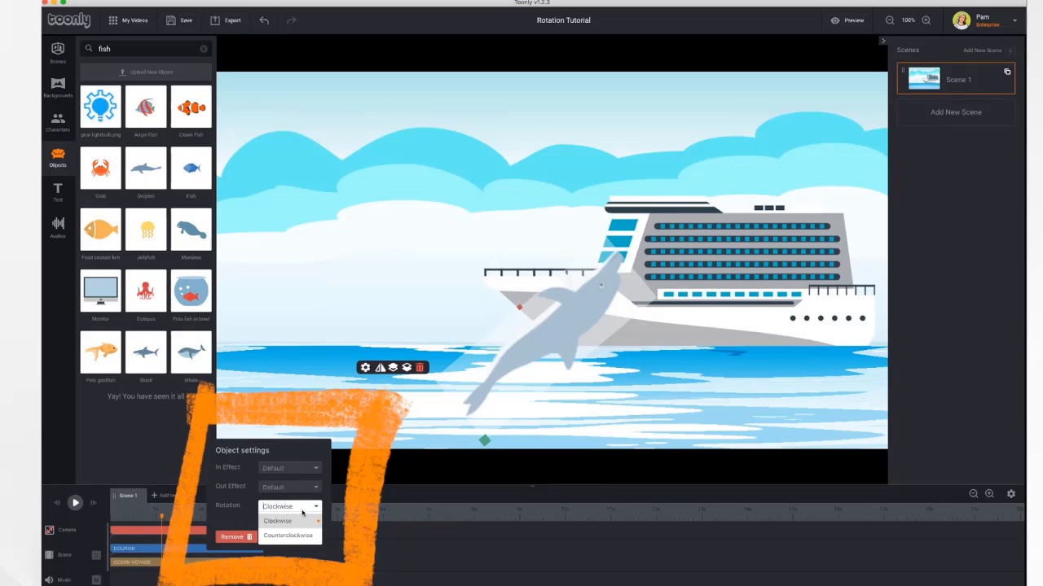
left_click(301, 537)
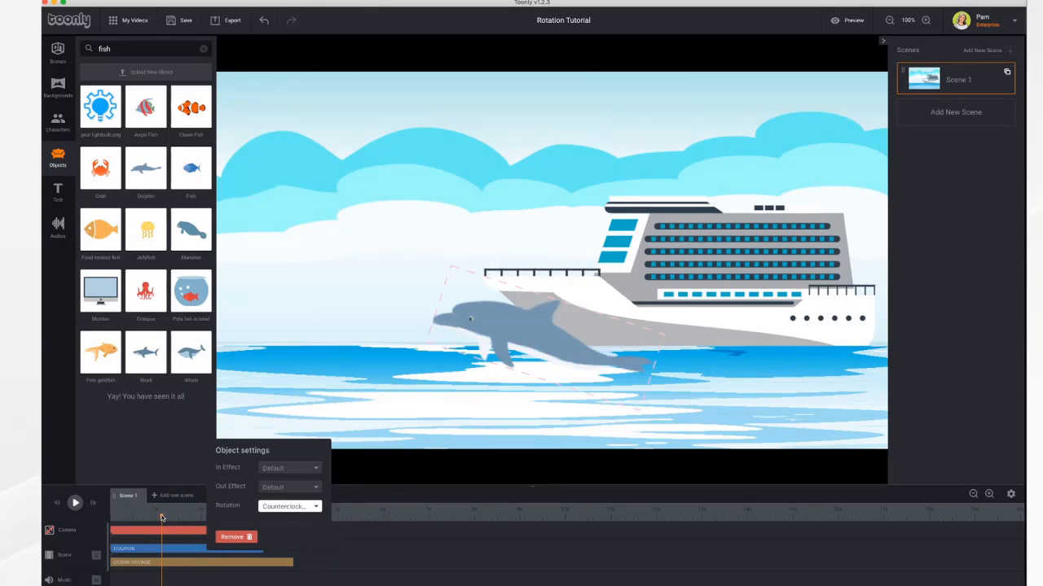
- Replay the scene from the beginning to check the dolphin's counterclockwise turn, pausing partway through
left_click_drag(162, 517, 112, 515)
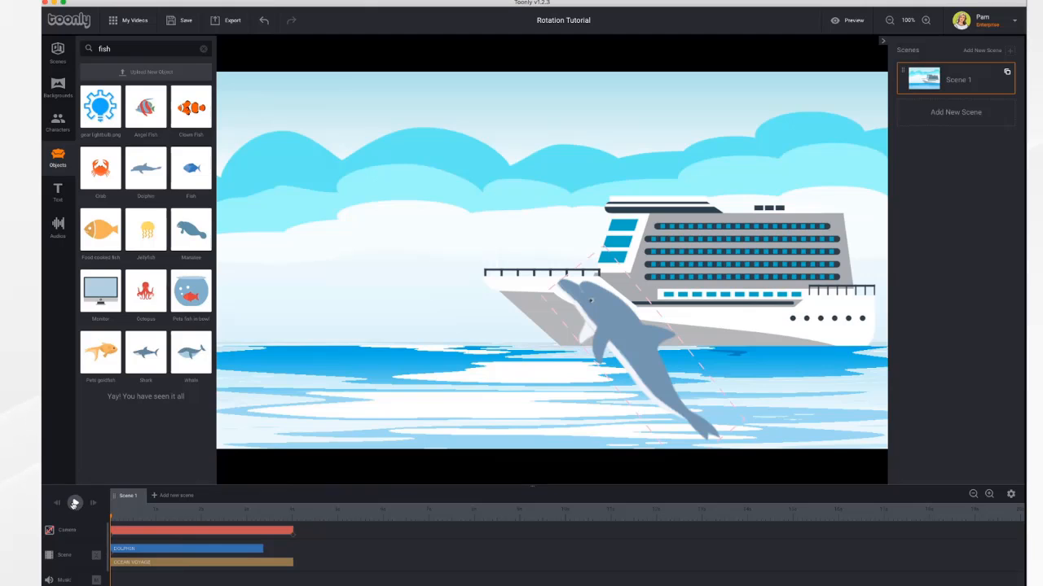
left_click(74, 504)
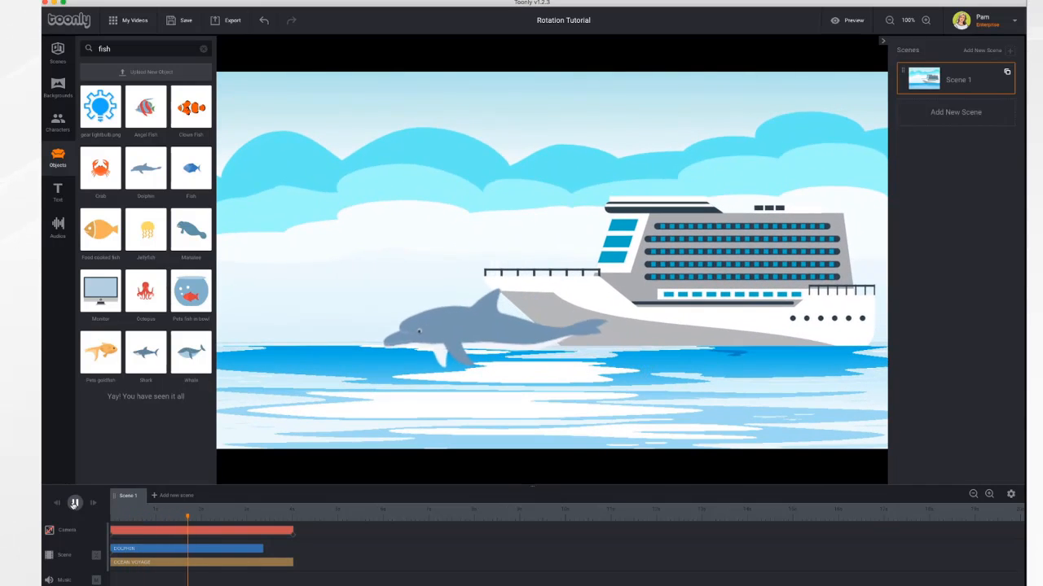
left_click(74, 503)
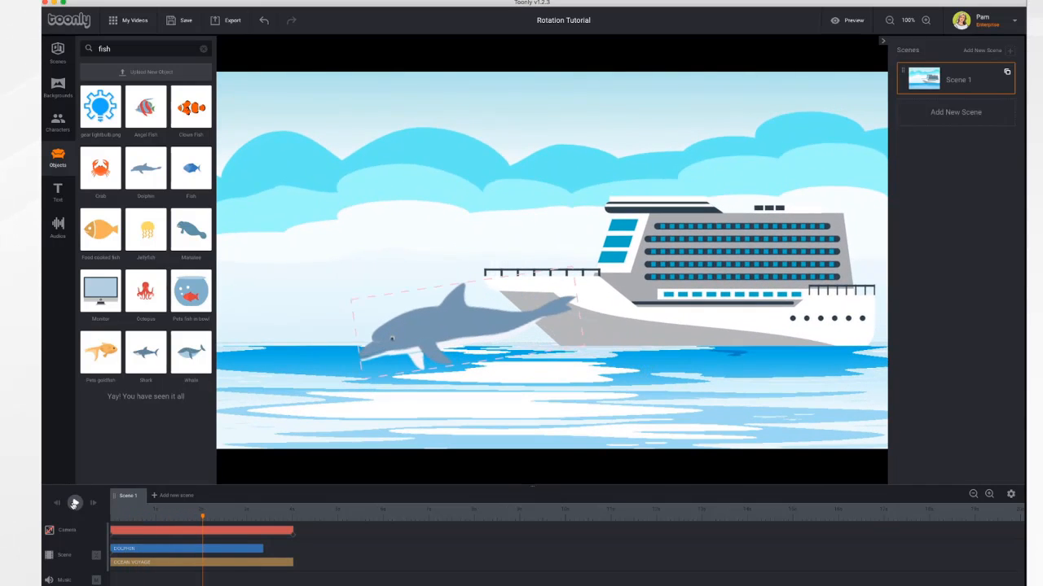
- Reopen the dolphin's object settings from the canvas and set its rotation direction back to Clockwise
left_click(416, 333)
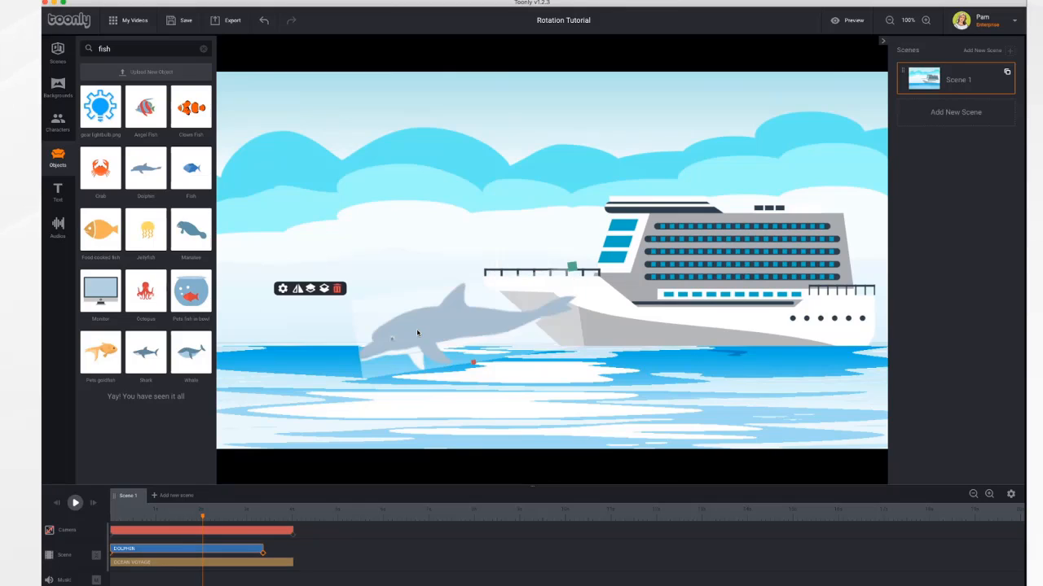
left_click(282, 291)
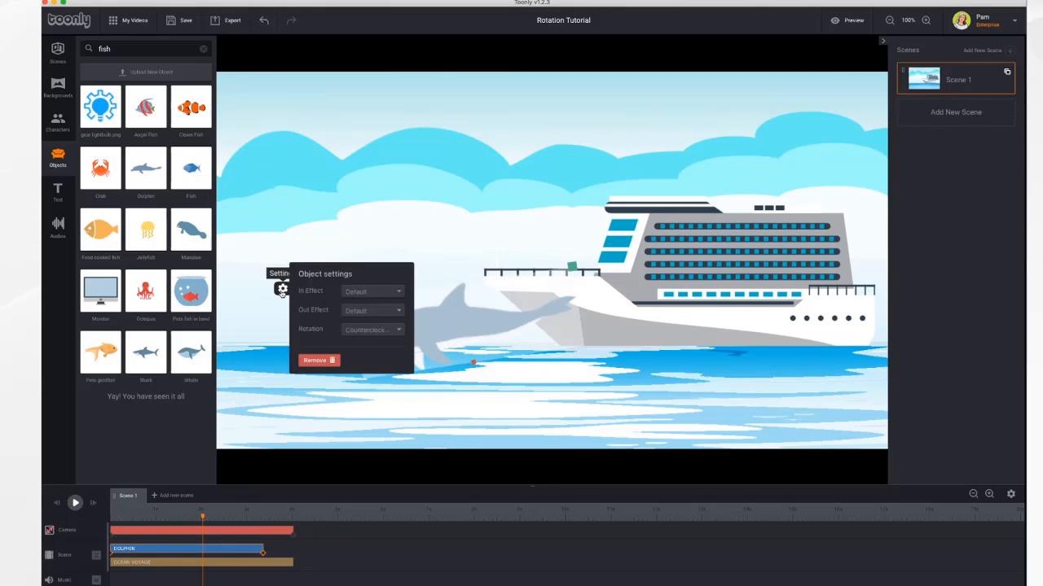
left_click(446, 243)
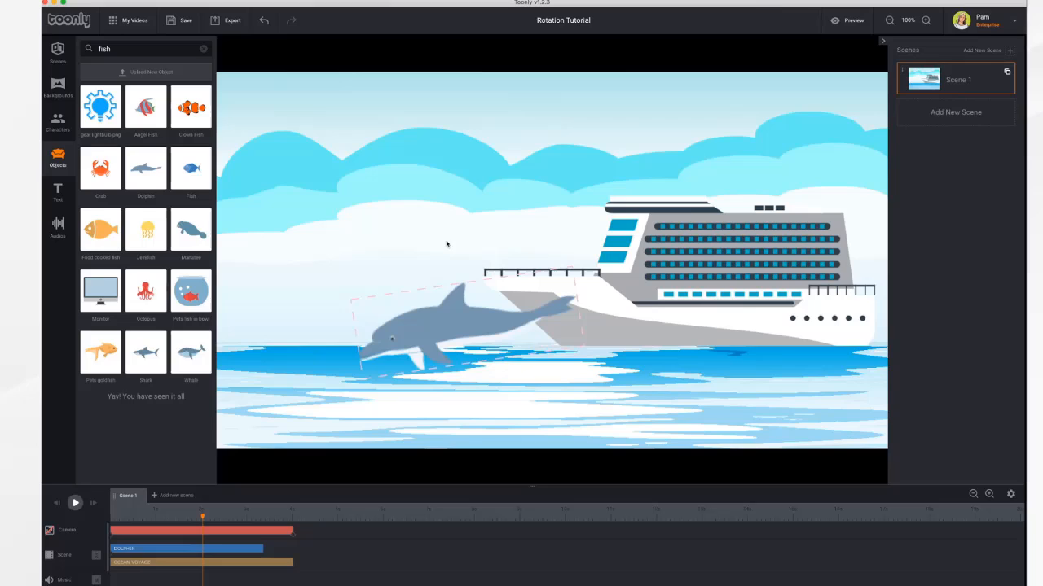
right_click(457, 325)
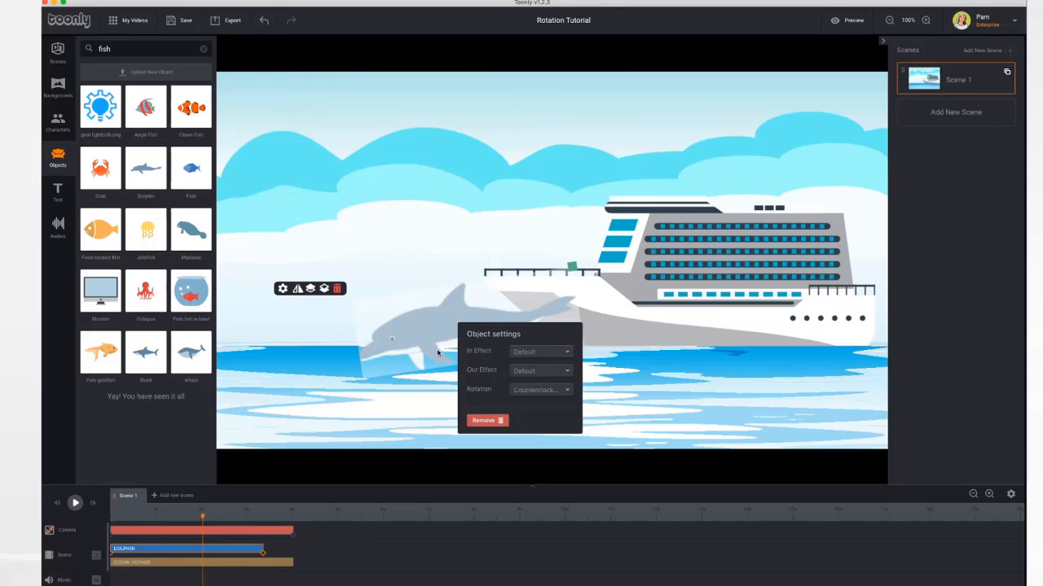
left_click(535, 390)
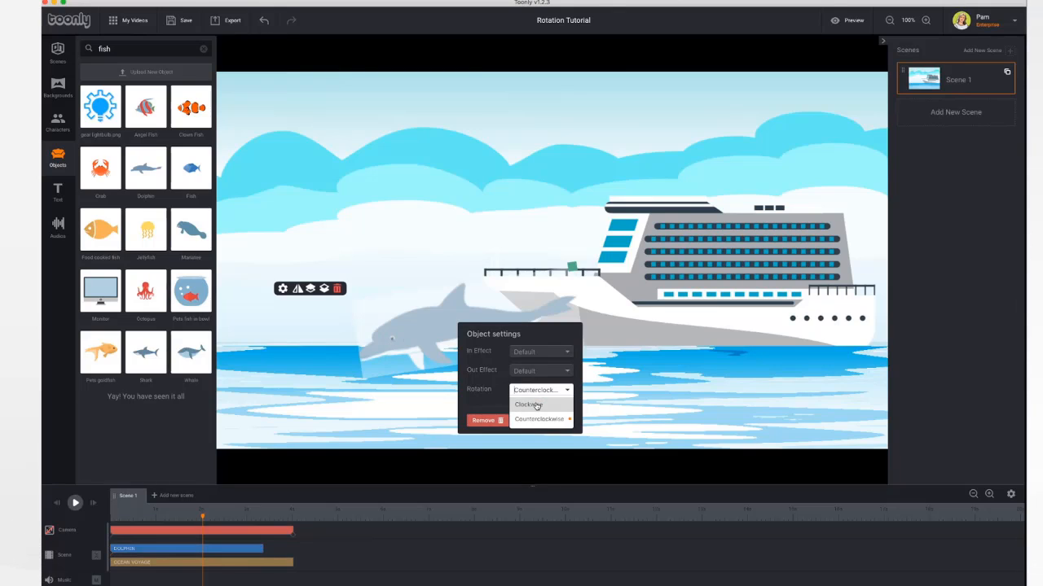
left_click(536, 405)
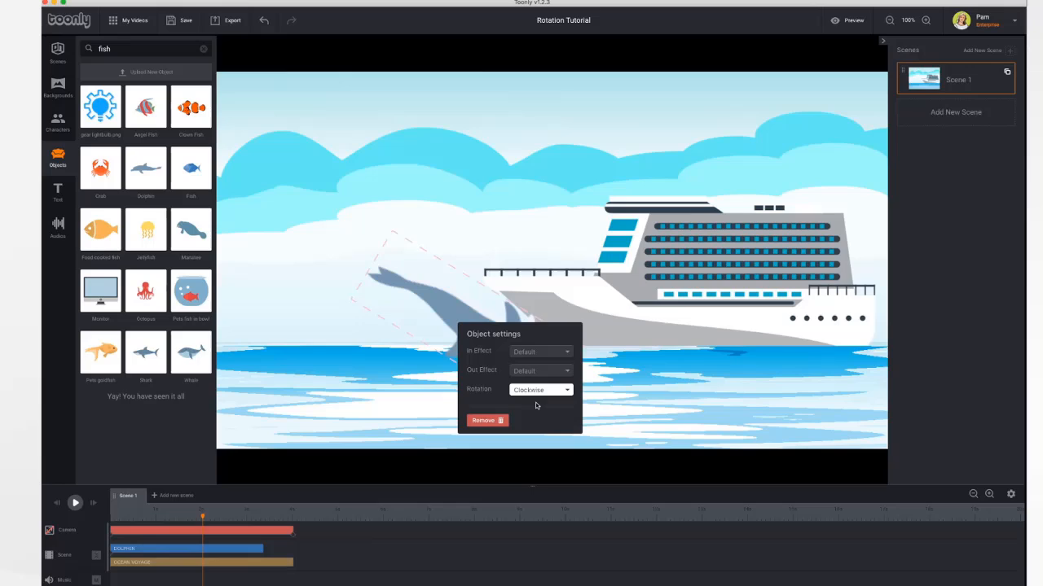
left_click(407, 377)
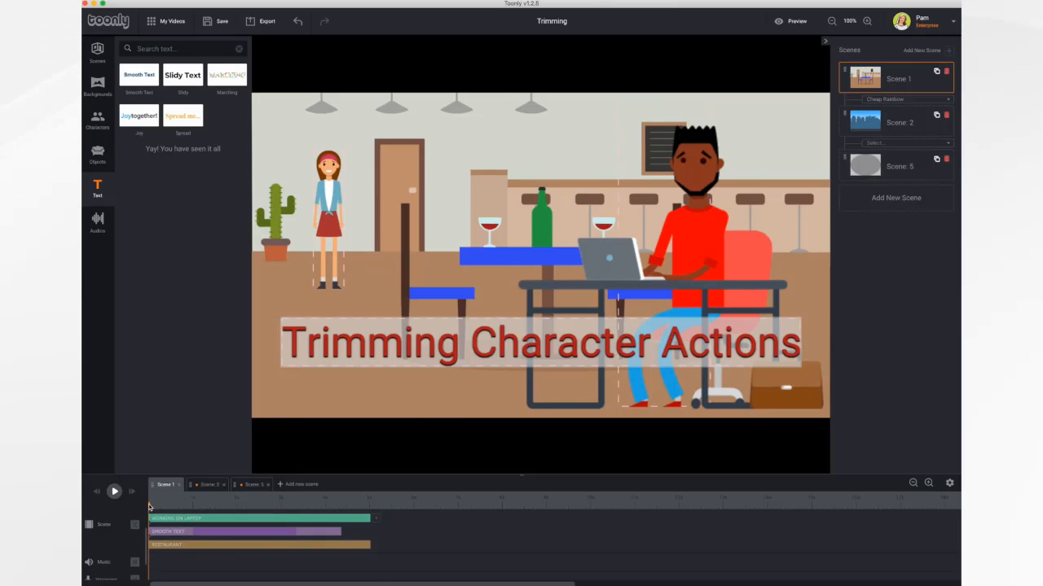
- Play Scene 1 of the Trimming video from the start of its timeline
left_click_drag(150, 507, 149, 534)
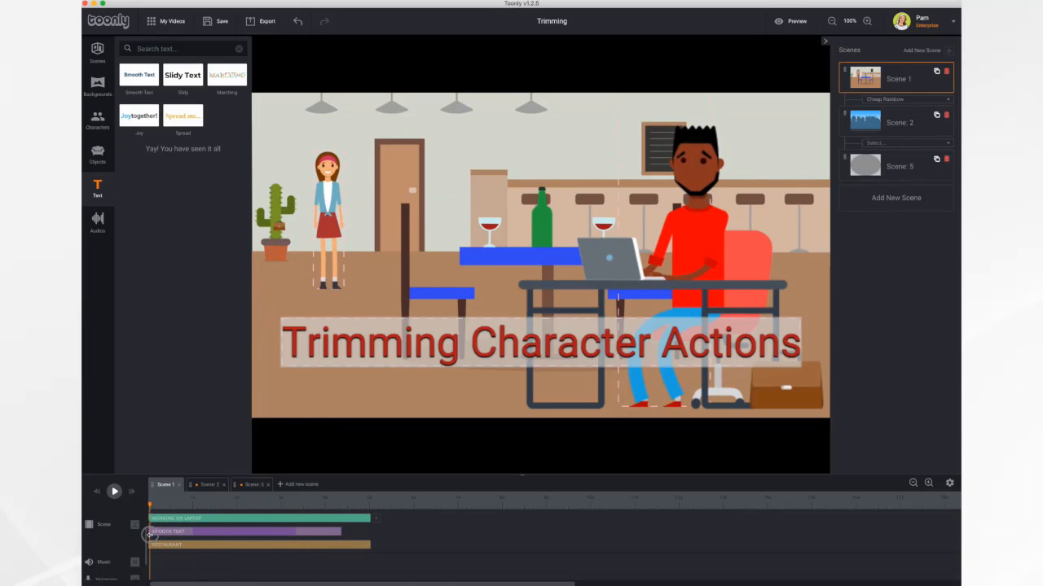
left_click(114, 492)
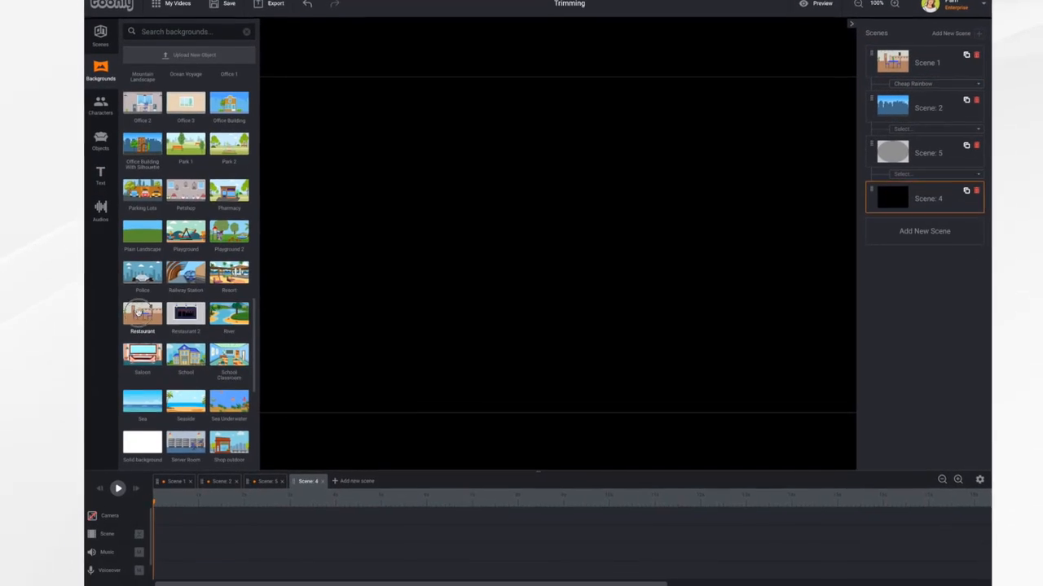
- Add the Restaurant background to Scene 4 and place an enlarged African American Woman 3 between the cactus and the table
left_click_drag(142, 312, 469, 271)
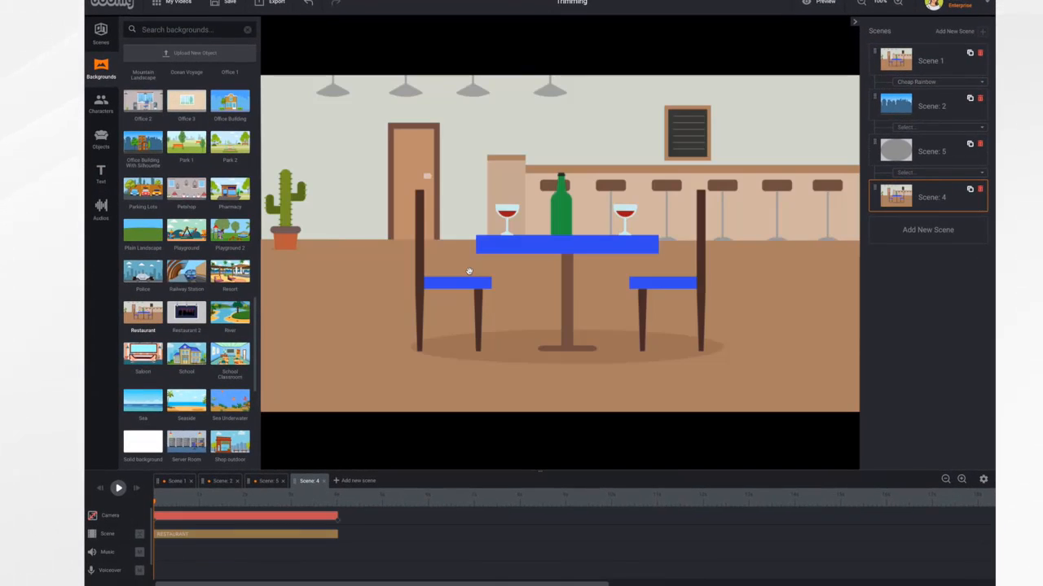
left_click(103, 101)
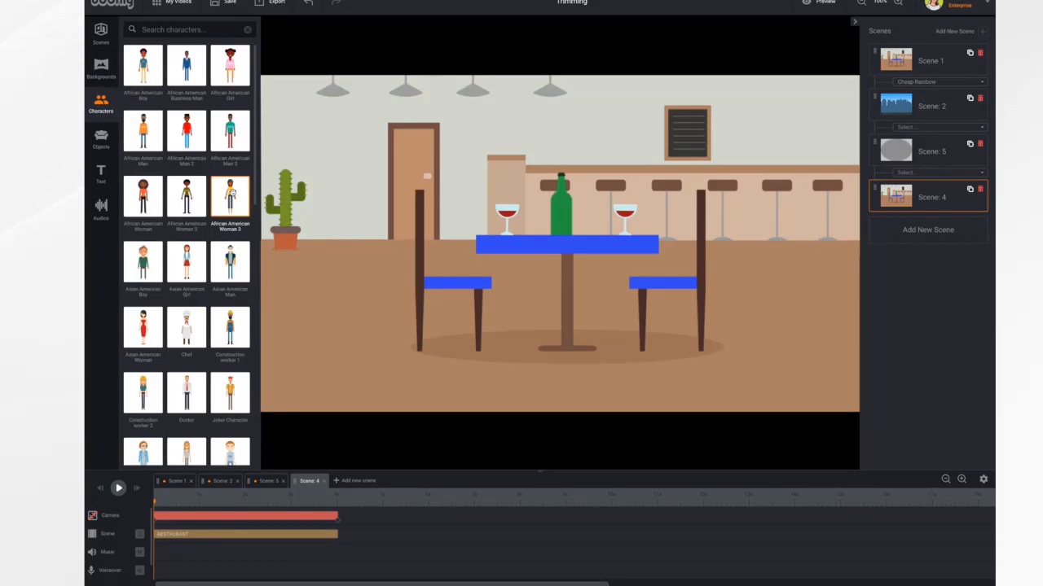
left_click_drag(230, 197, 374, 238)
left_click(410, 236)
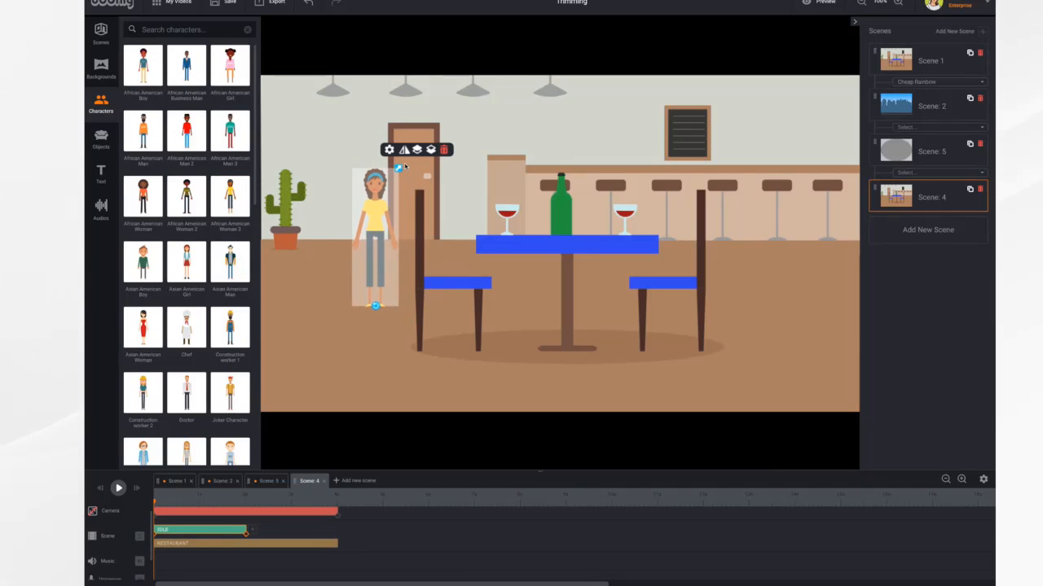
left_click_drag(402, 167, 479, 119)
left_click_drag(369, 195, 374, 214)
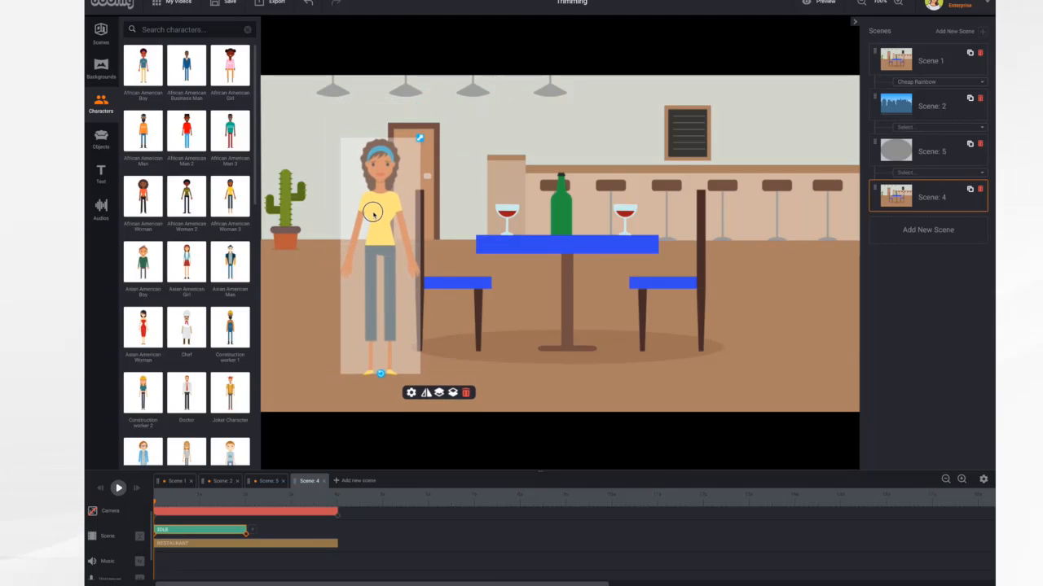
- Set the woman's animation type to Working on laptop and shift her slightly towards the table
left_click(411, 394)
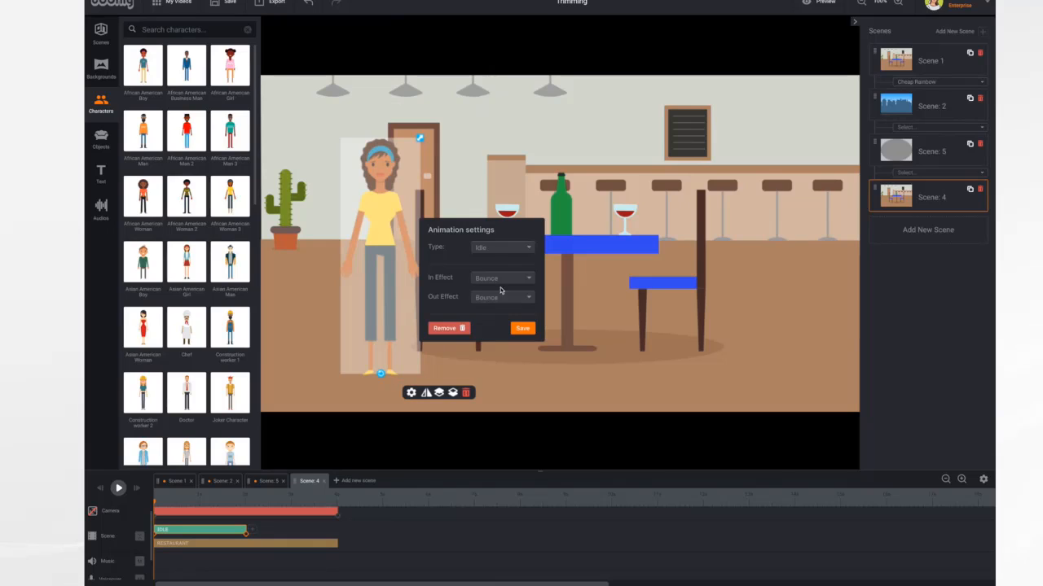
left_click(508, 249)
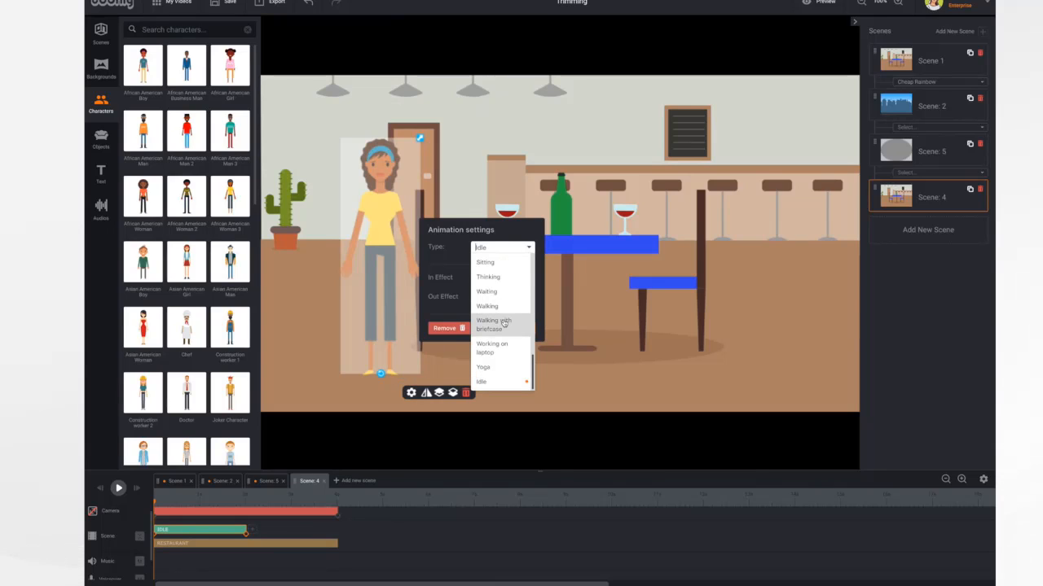
left_click(499, 348)
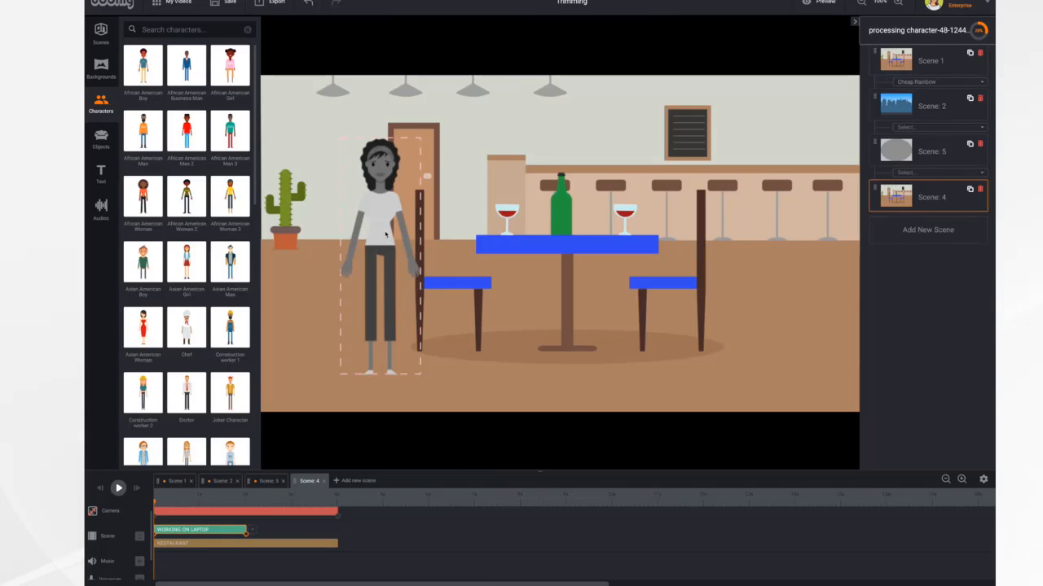
left_click(391, 238)
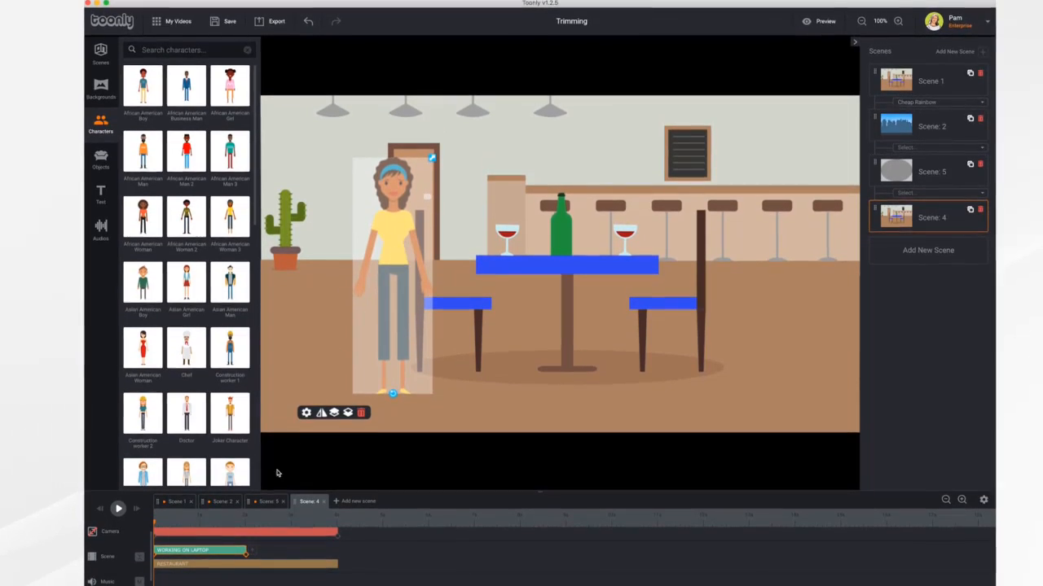
- Play Scene 4 until the woman is seated at her laptop, and reposition and enlarge her over the table's right-hand chair
left_click(118, 507)
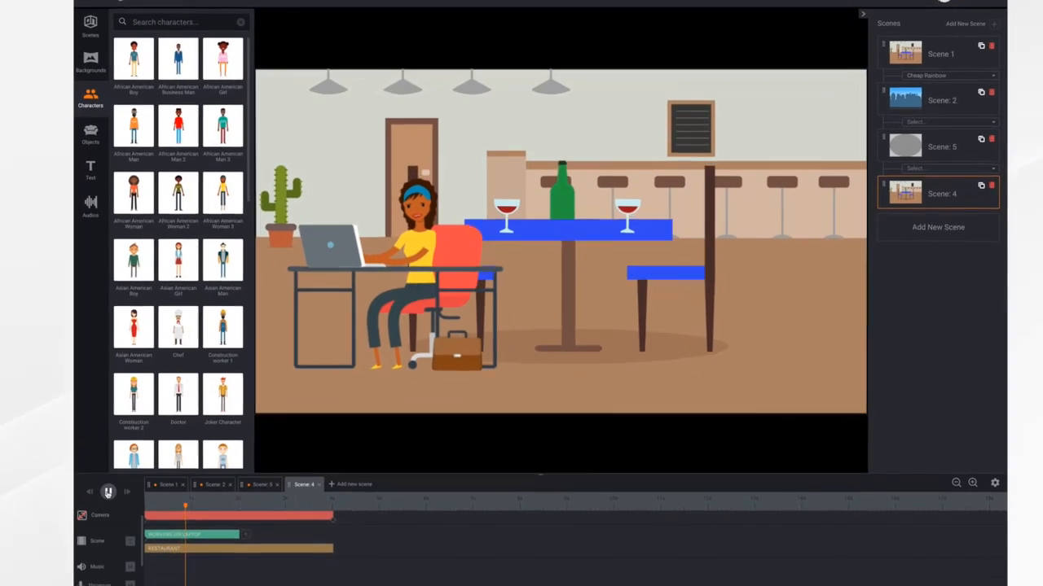
left_click(111, 498)
left_click_drag(419, 254, 747, 268)
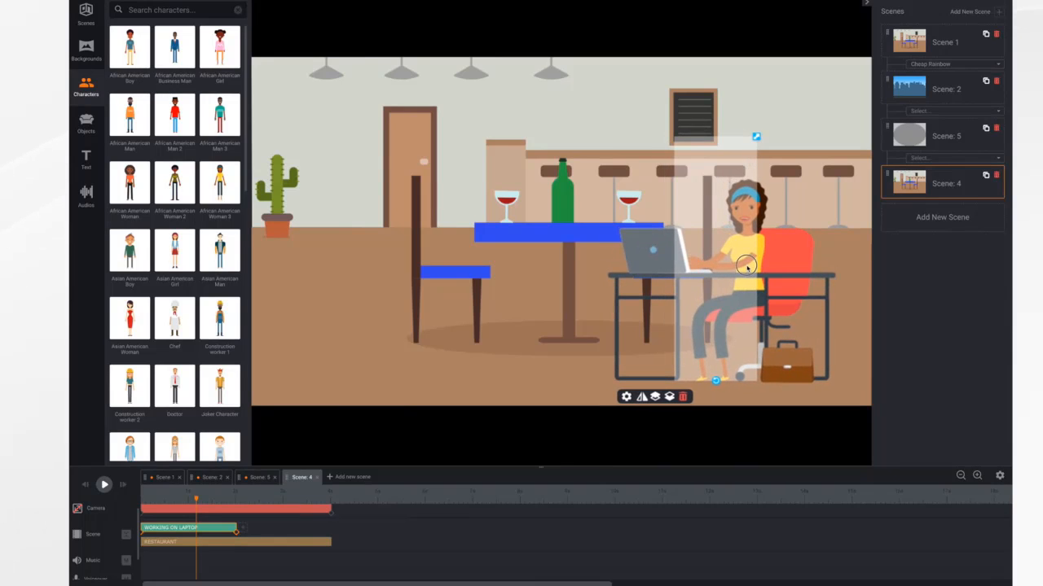
left_click_drag(757, 139, 810, 97)
left_click_drag(734, 280, 717, 251)
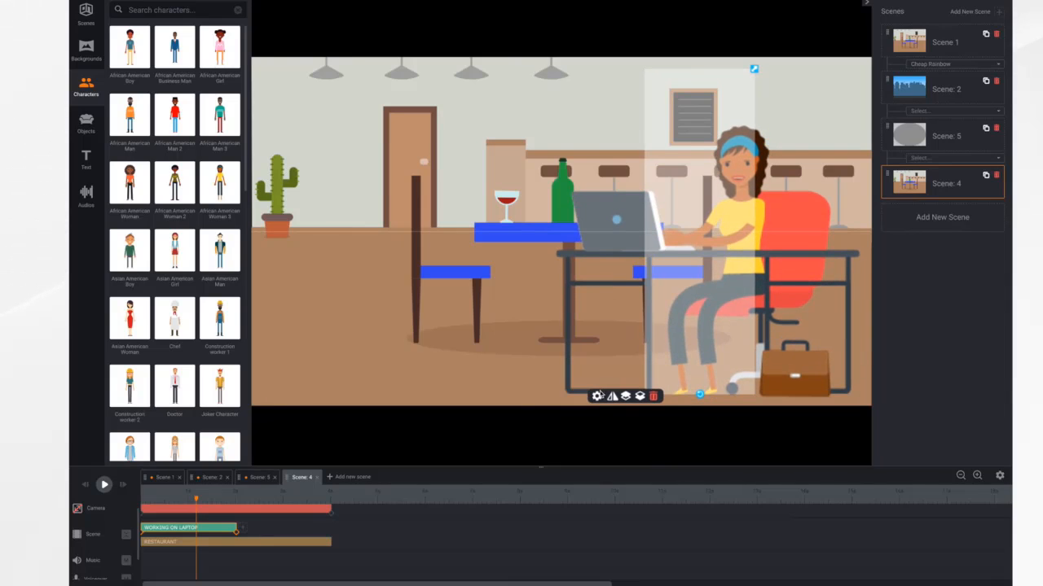
- Trim the beginning of the Working on laptop action so it starts where the woman is already seated and typing
left_click(597, 398)
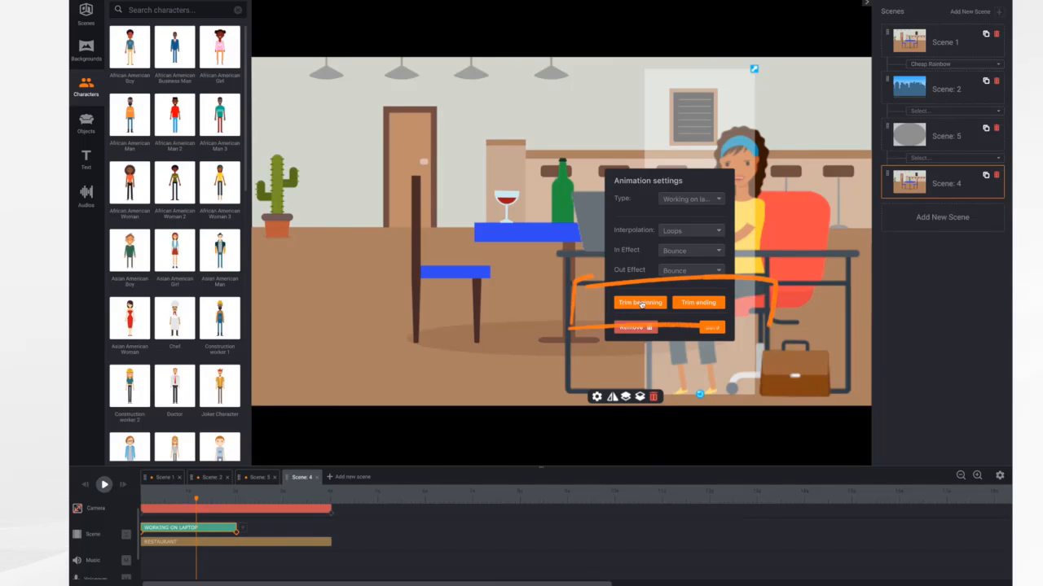
left_click(640, 303)
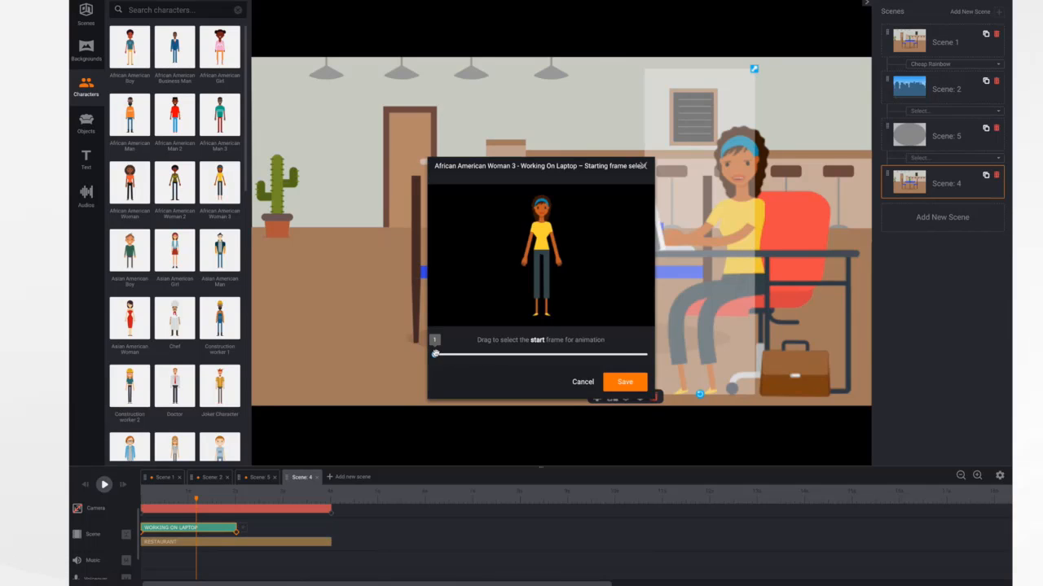
left_click_drag(435, 353, 461, 366)
mouse_move(507, 369)
left_mouse_down()
mouse_move(453, 366)
mouse_move(498, 370)
left_mouse_up()
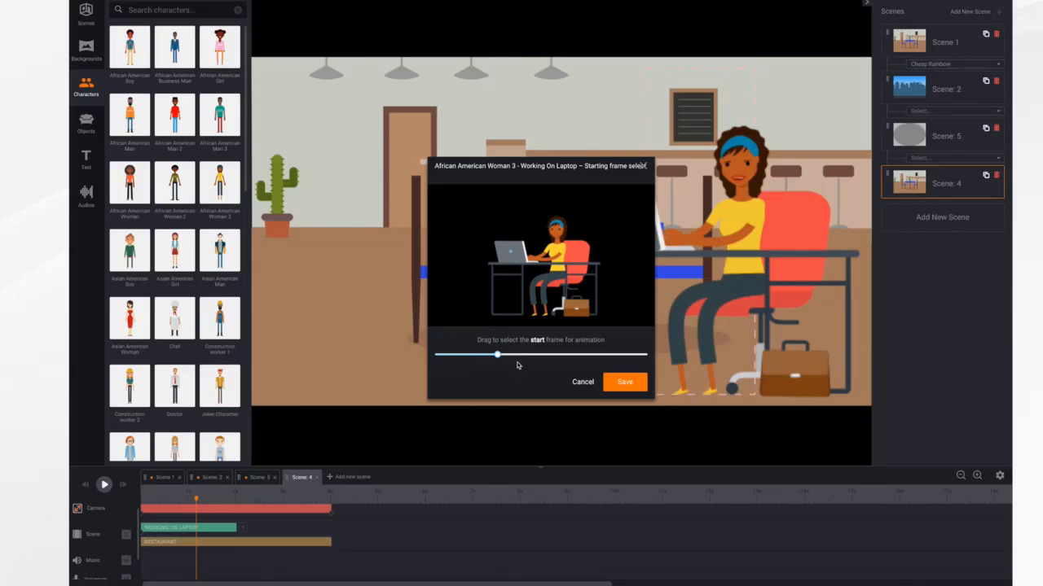
left_click(624, 383)
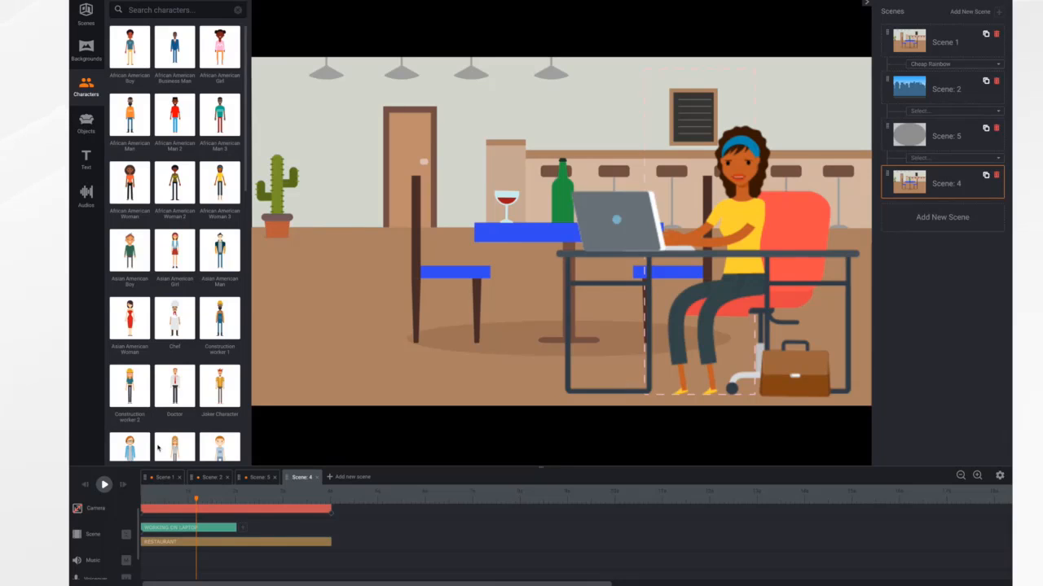
- Replay Scene 4 from the start and extend the Working on laptop action to about 5 seconds on the timeline
left_click_drag(196, 500, 125, 500)
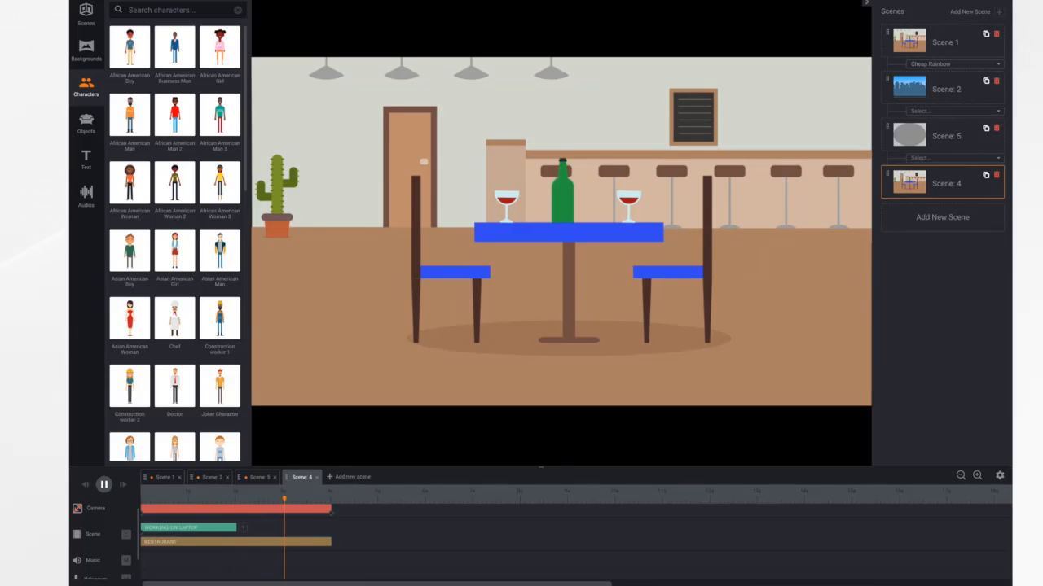
left_click(103, 485)
left_click_drag(236, 527, 380, 544)
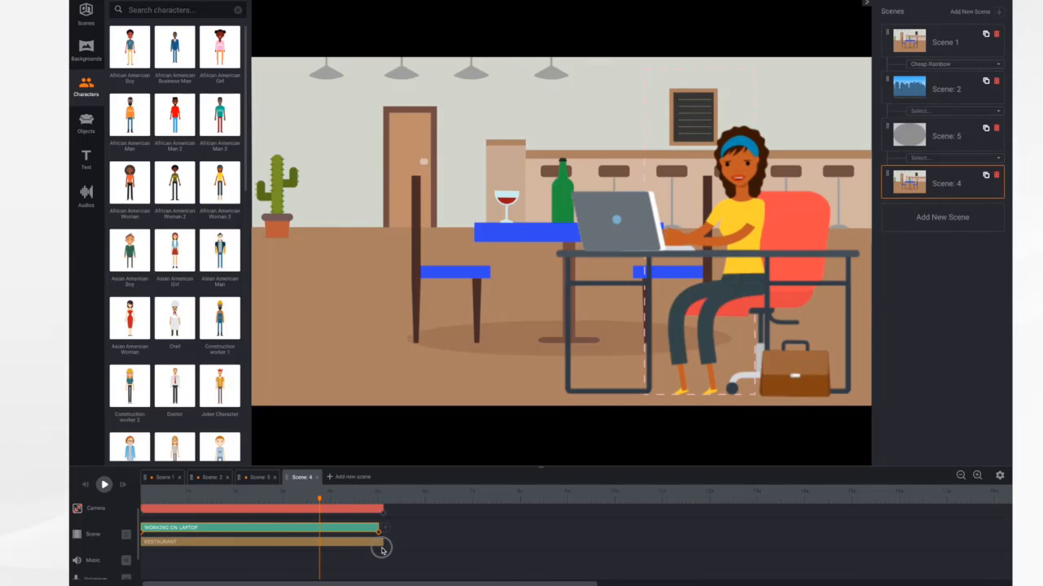
- Set both the In Effect and the Out Effect of the woman's laptop animation to Instant and save the settings
left_click(685, 342)
left_click(597, 397)
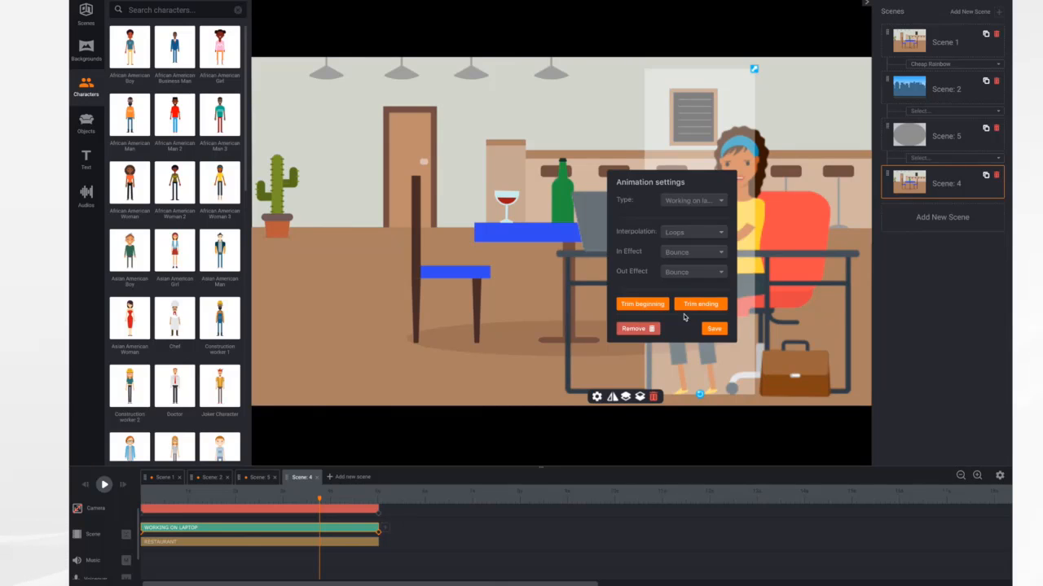
left_click(710, 254)
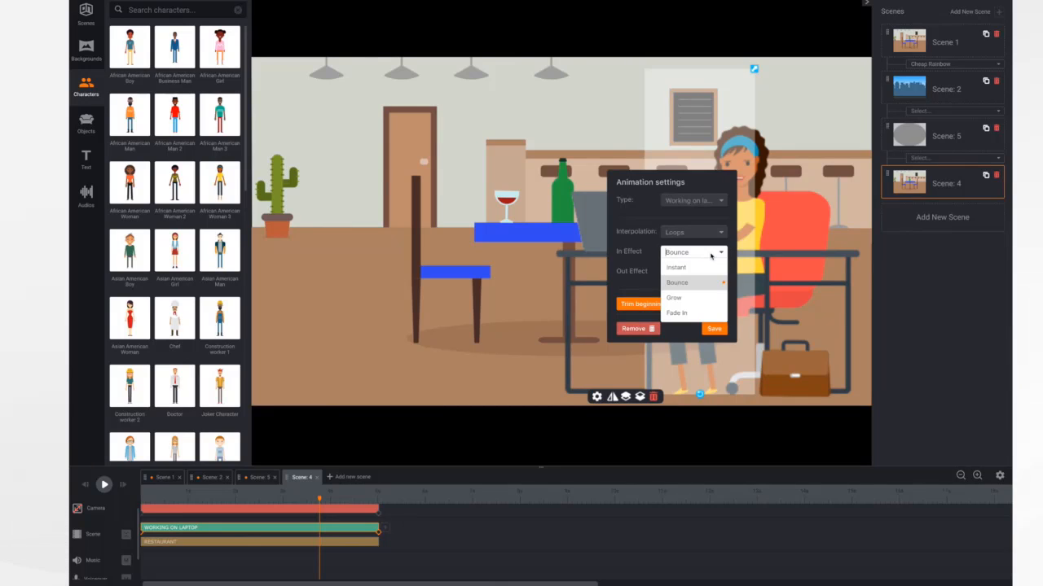
left_click(685, 268)
left_click(707, 273)
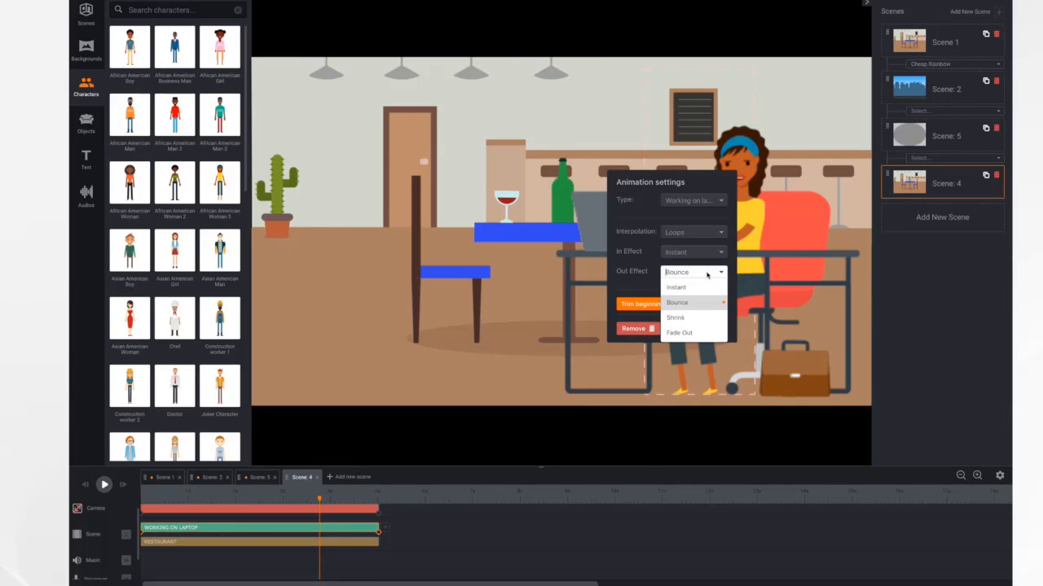
left_click(688, 290)
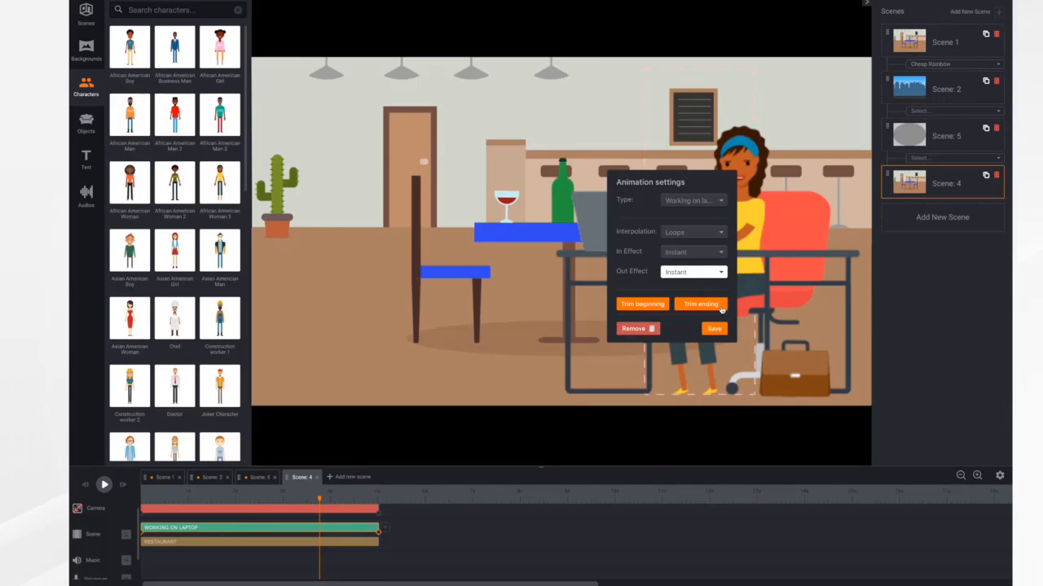
left_click(714, 328)
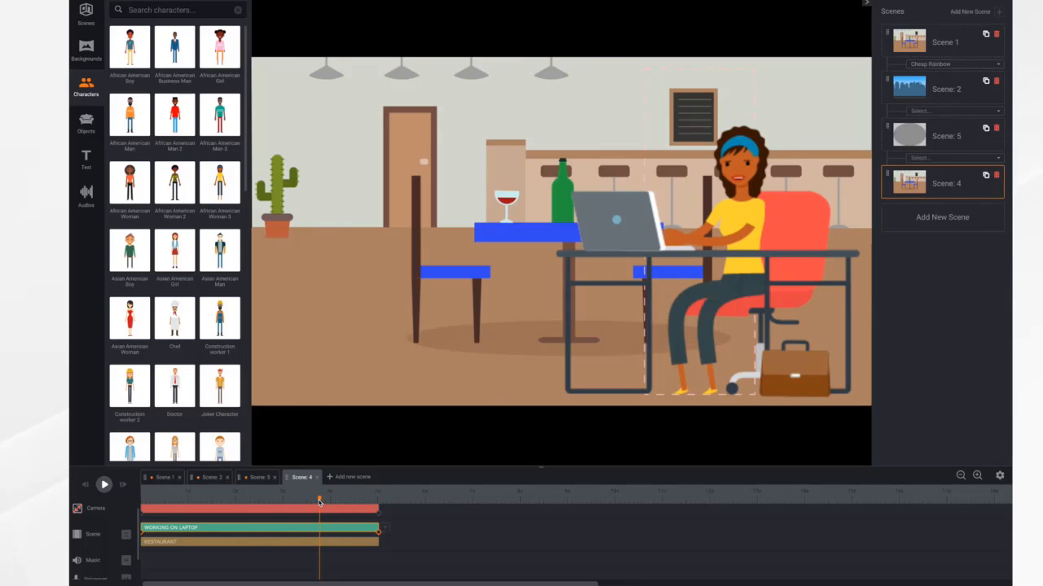
- Replay Scene 4 from the start to check its ending, and move the playhead back to about 4.2 seconds
left_click_drag(320, 500, 106, 493)
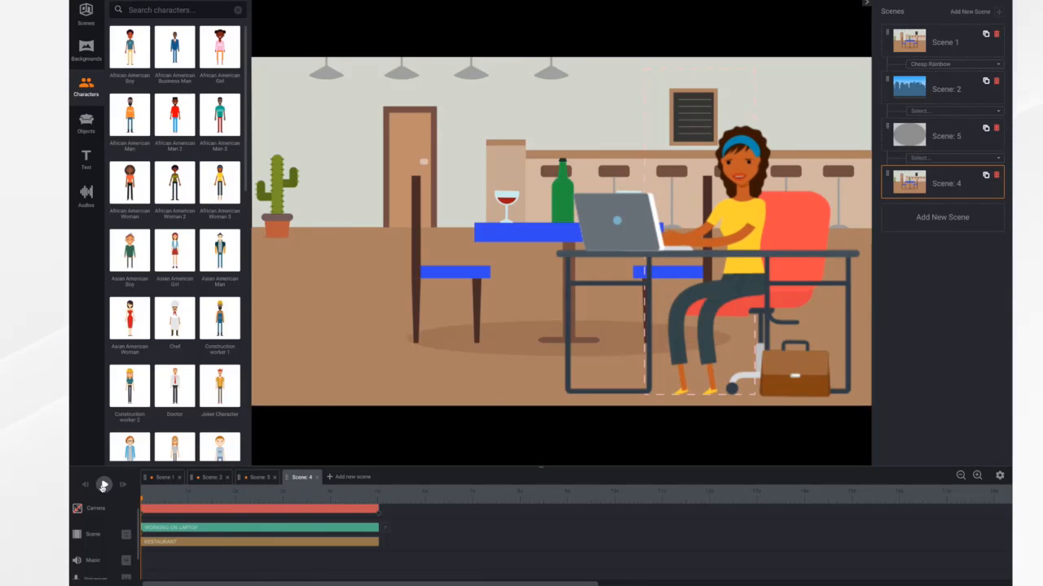
left_click(104, 485)
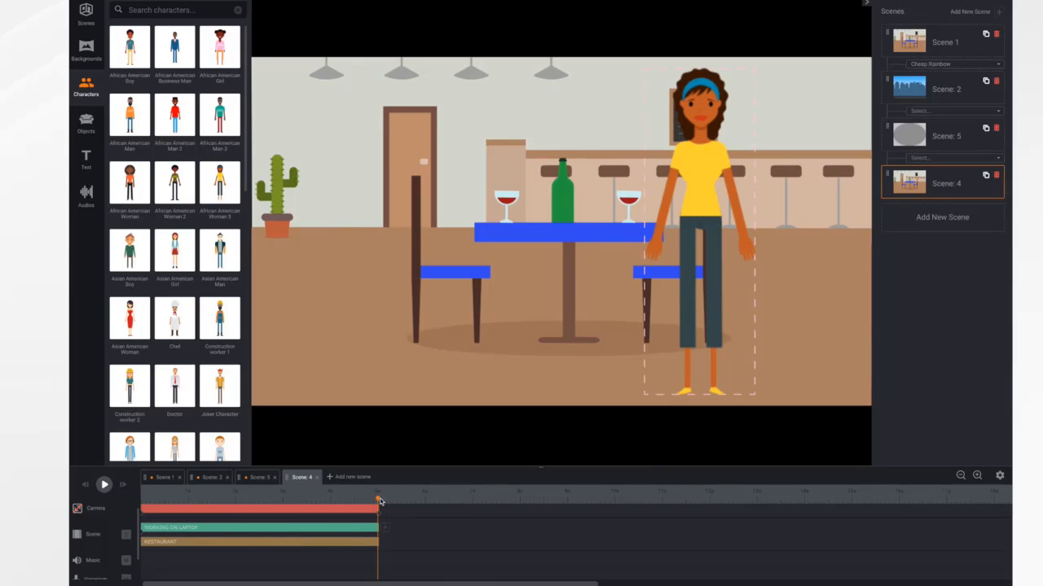
left_click_drag(379, 501, 338, 501)
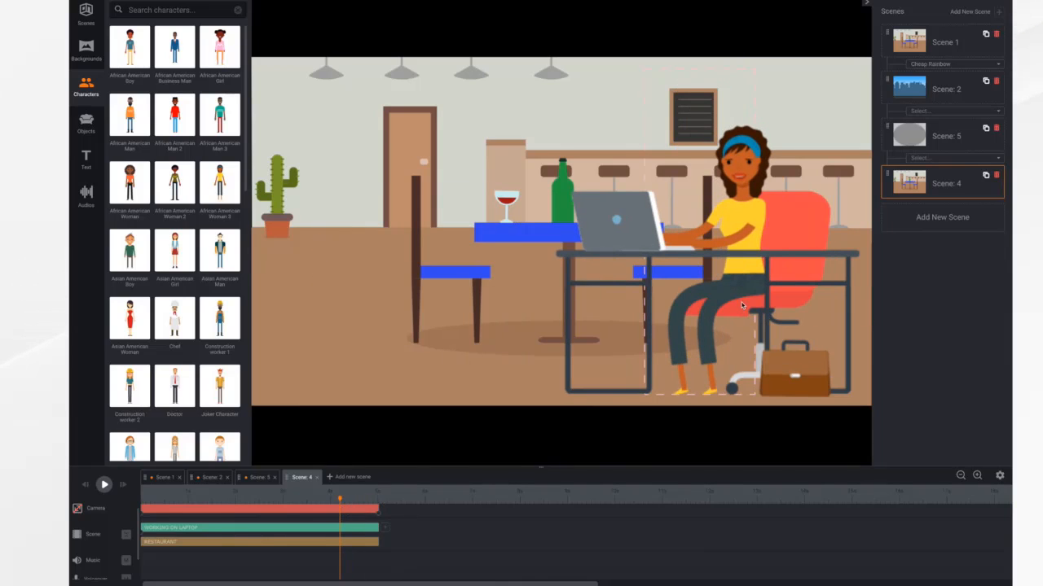
- Trim the ending of the Working on laptop action so it stops while the woman is still seated, and replay Scene 4 from the start
left_click(725, 281)
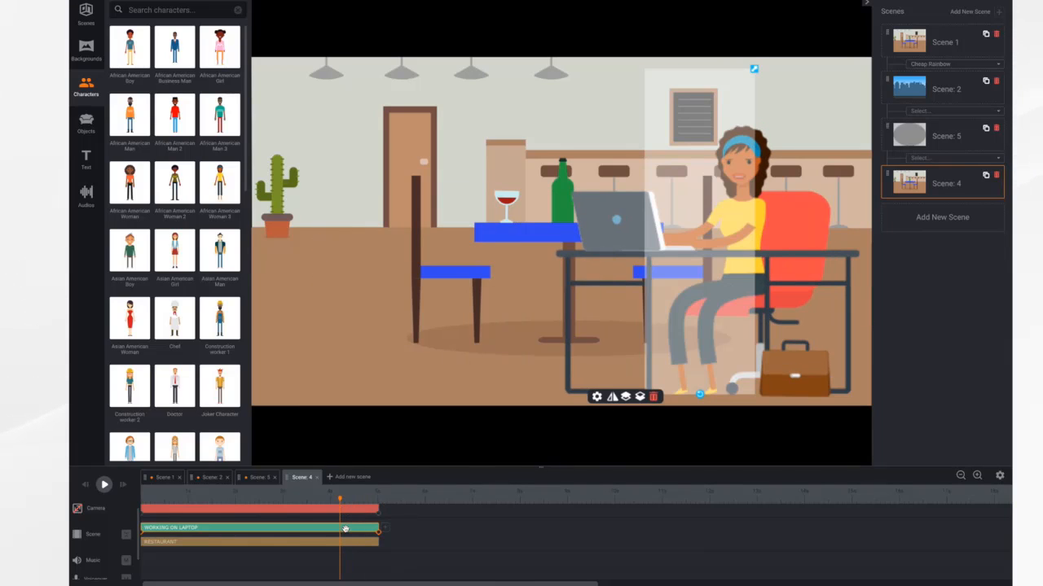
left_click(598, 398)
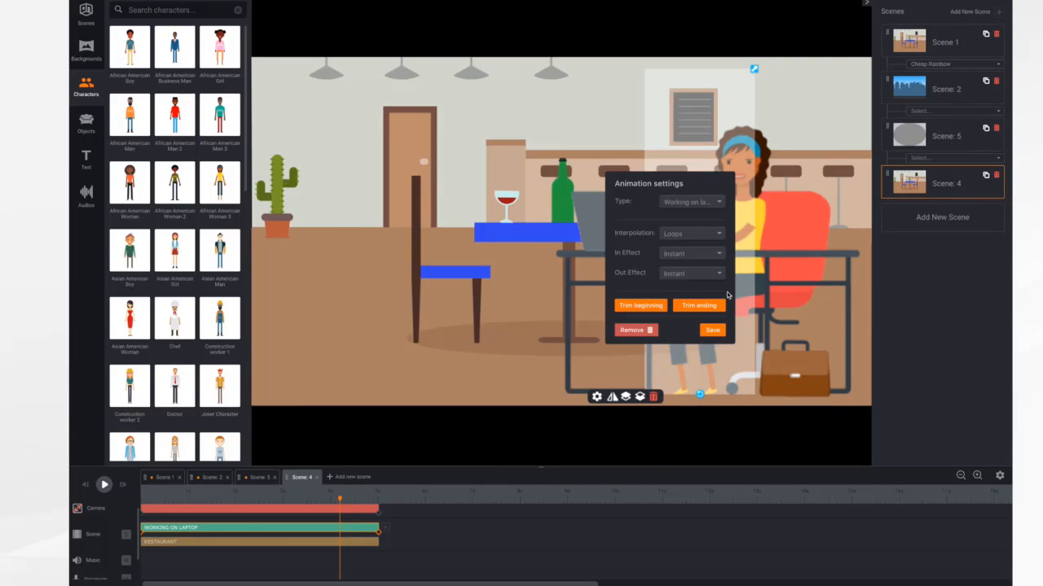
left_click(710, 309)
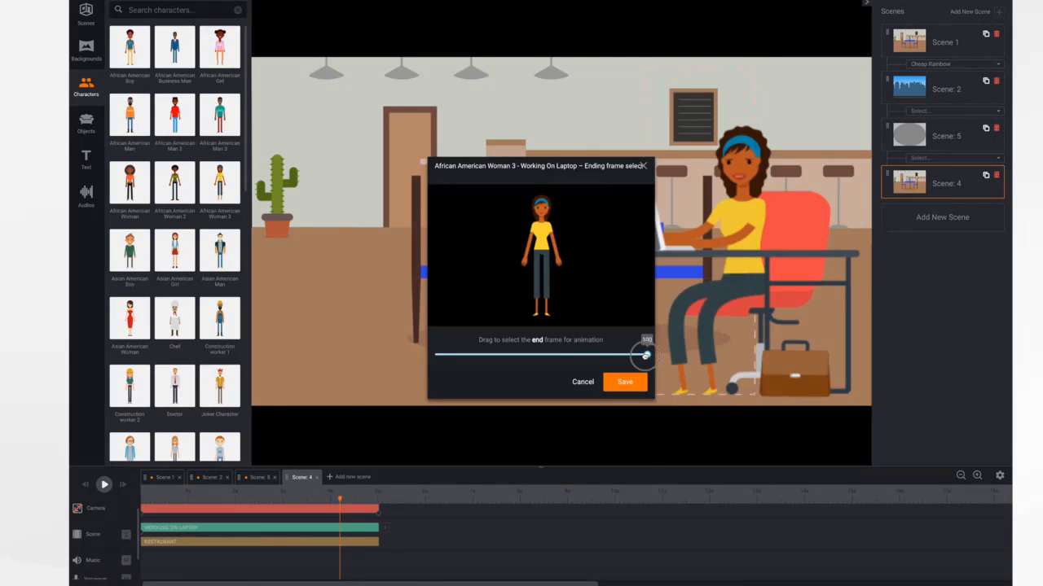
left_click_drag(646, 355, 583, 355)
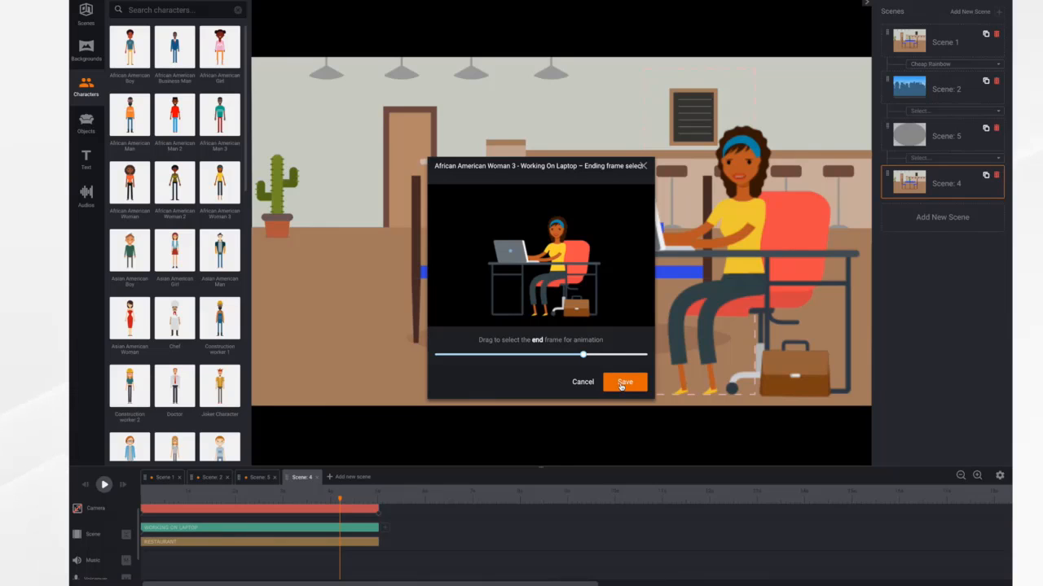
left_click(624, 383)
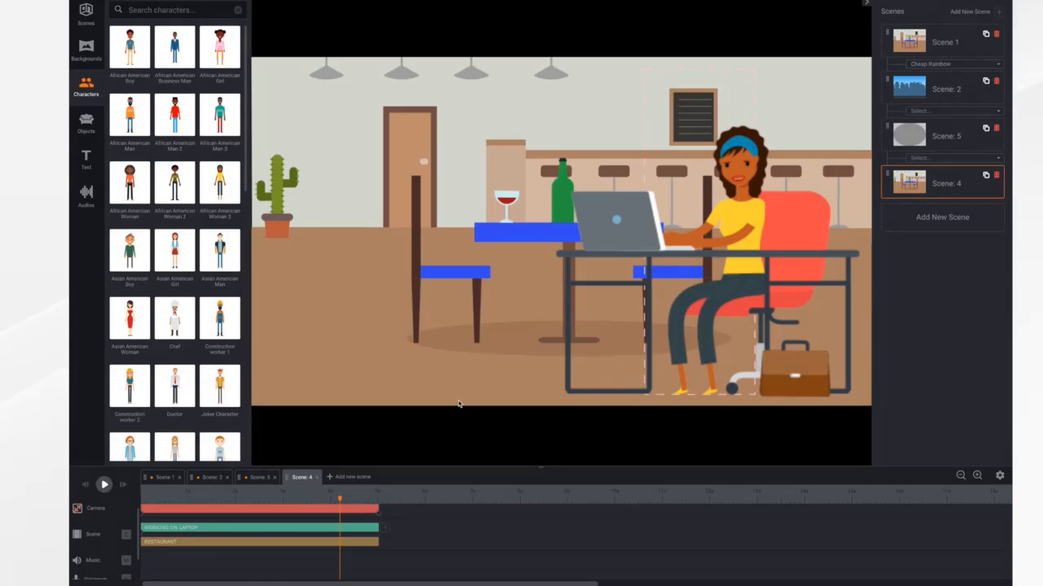
left_click(84, 485)
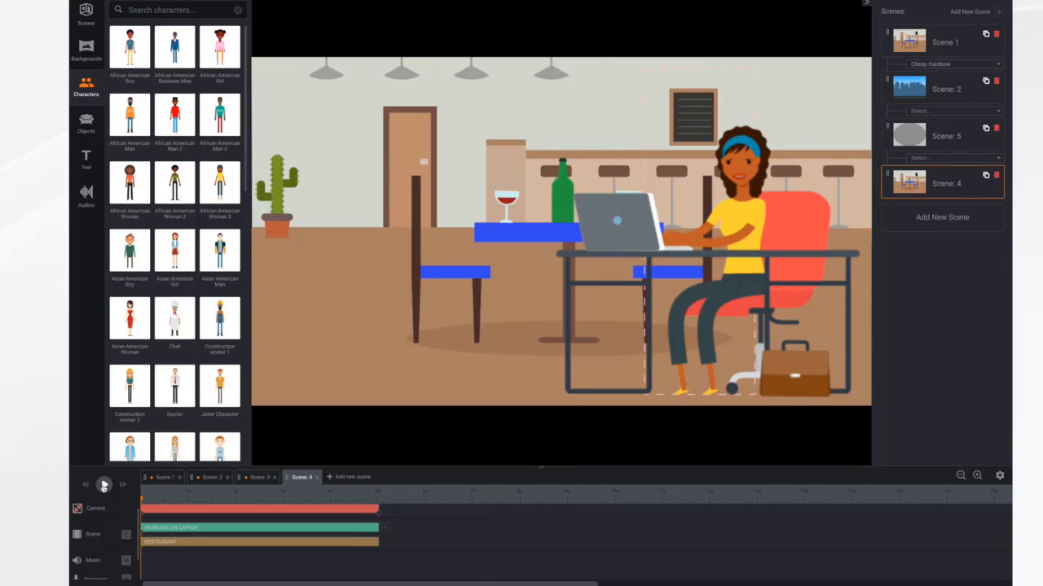
left_click(104, 486)
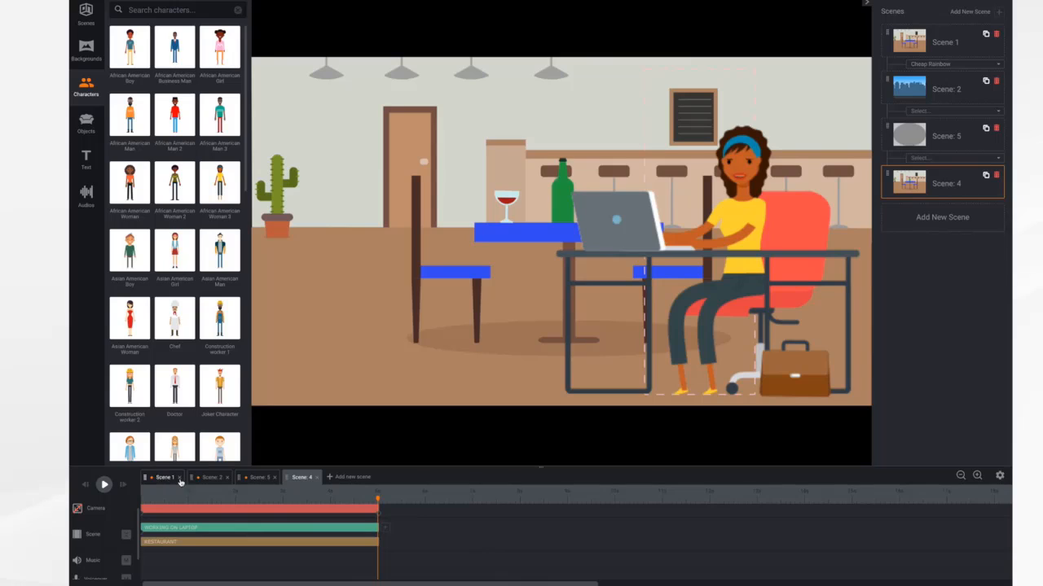
- Open Scene 2 and scrub through the two women's Searching action into their Dancing action, stopping at about 5.7 seconds
left_click(211, 478)
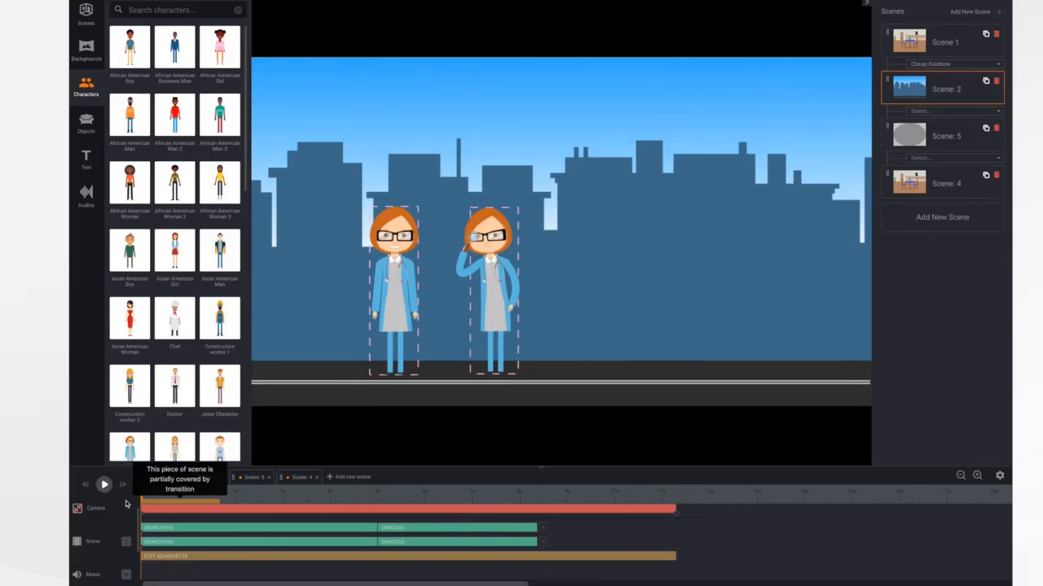
mouse_move(142, 503)
left_mouse_down()
mouse_move(244, 507)
mouse_move(144, 496)
left_mouse_up()
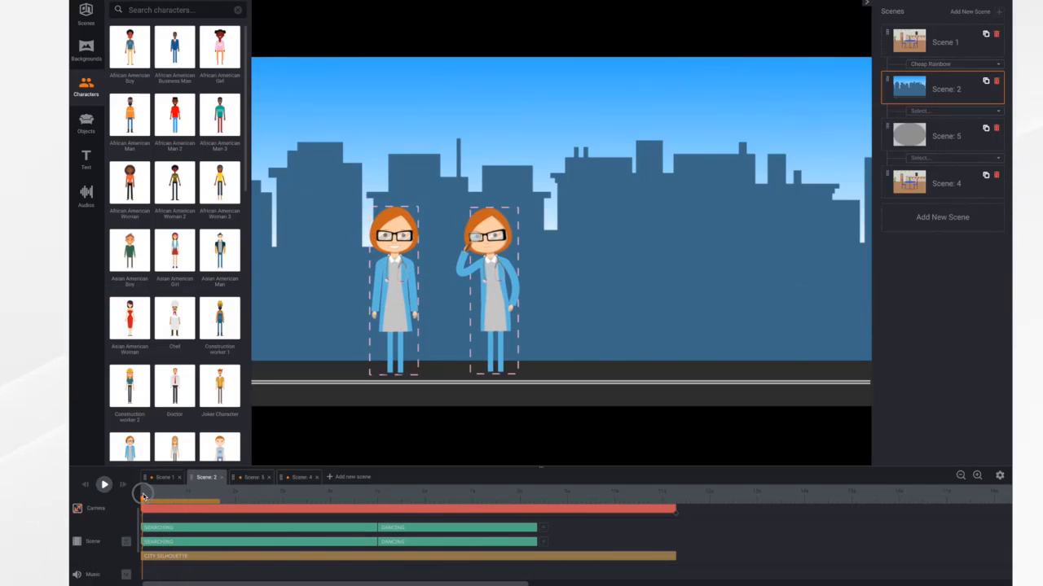
left_click_drag(143, 496, 412, 537)
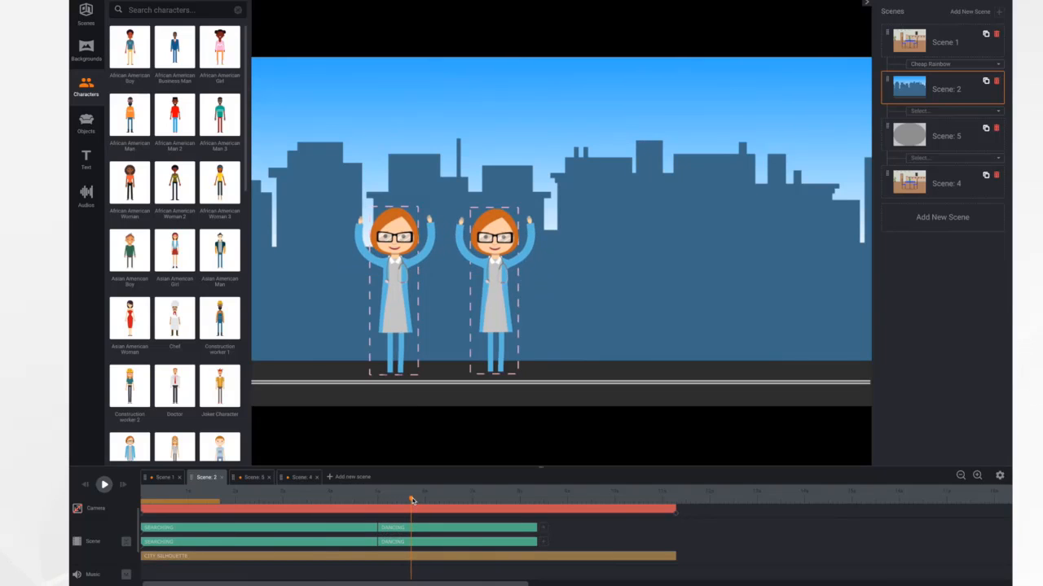
- Scrub Scene 2's Searching action, stopping at about 4.8 seconds, and check which trim option the second woman's Searching action offers
left_click_drag(412, 500, 323, 519)
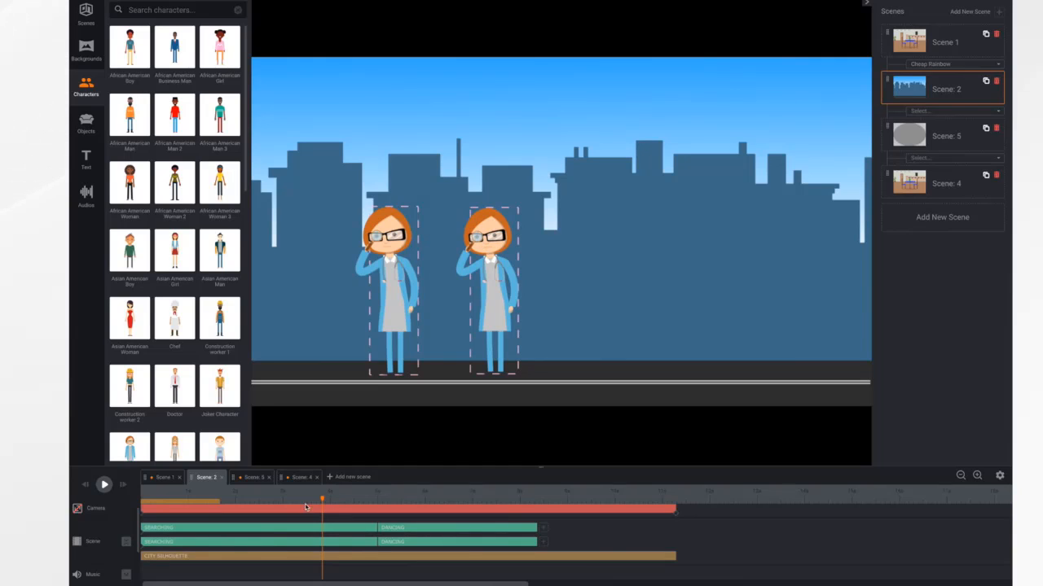
left_click_drag(321, 501, 367, 545)
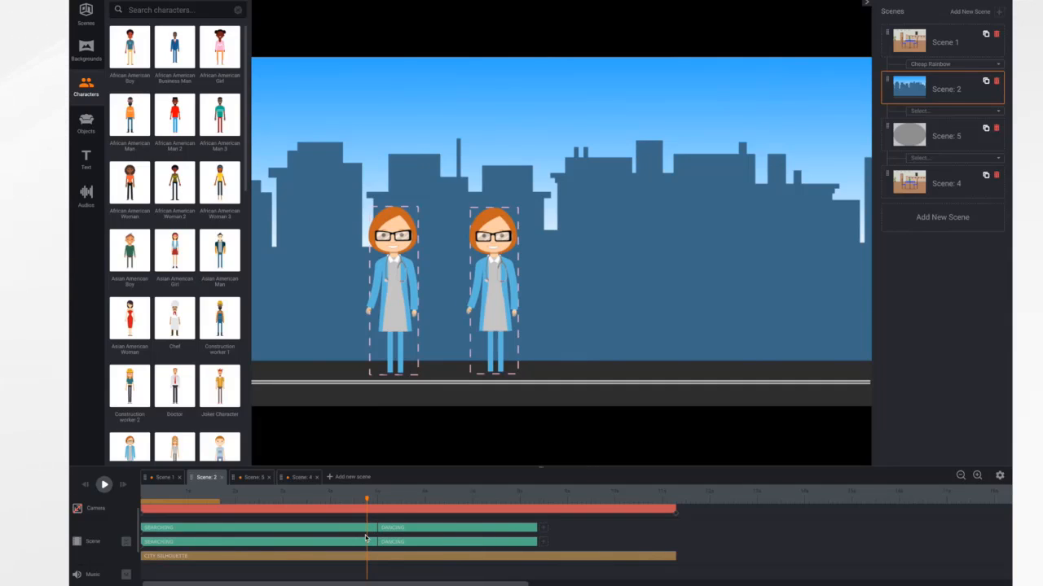
left_click(354, 529)
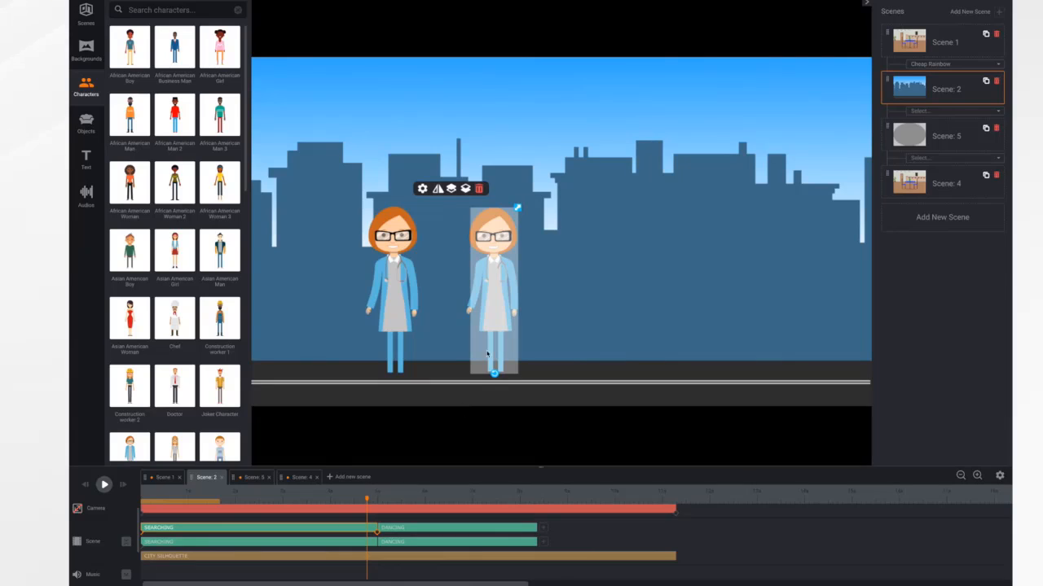
left_click(422, 188)
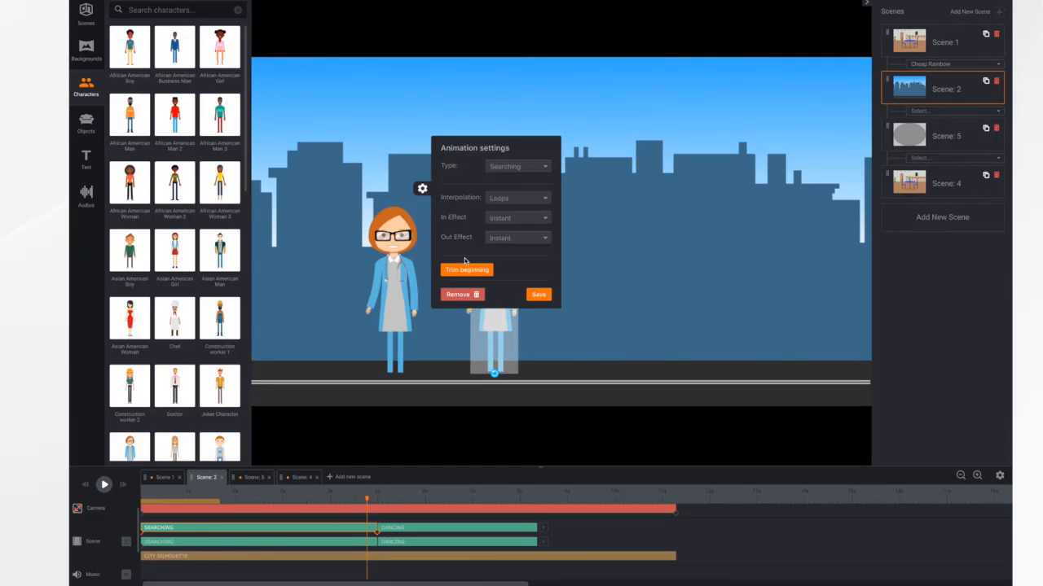
left_click(539, 295)
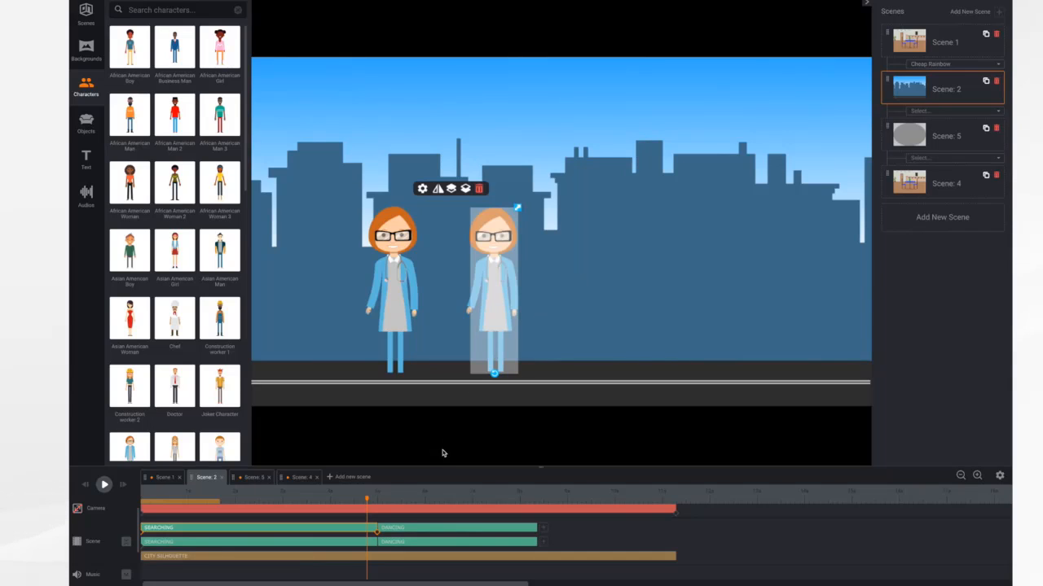
- Check which trim option the animation settings offer for the second woman's Dancing action
left_click(428, 531)
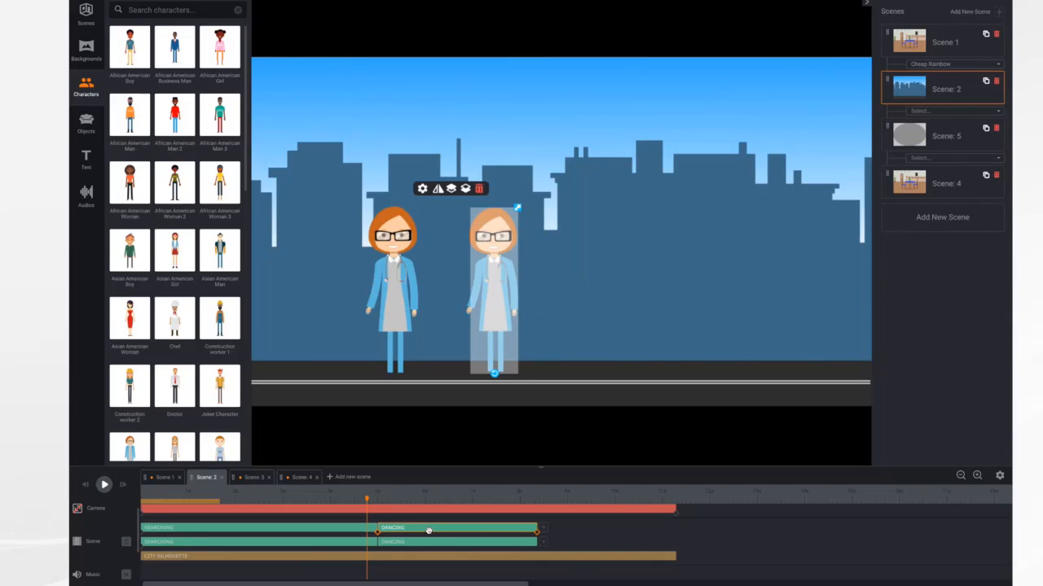
left_click(421, 188)
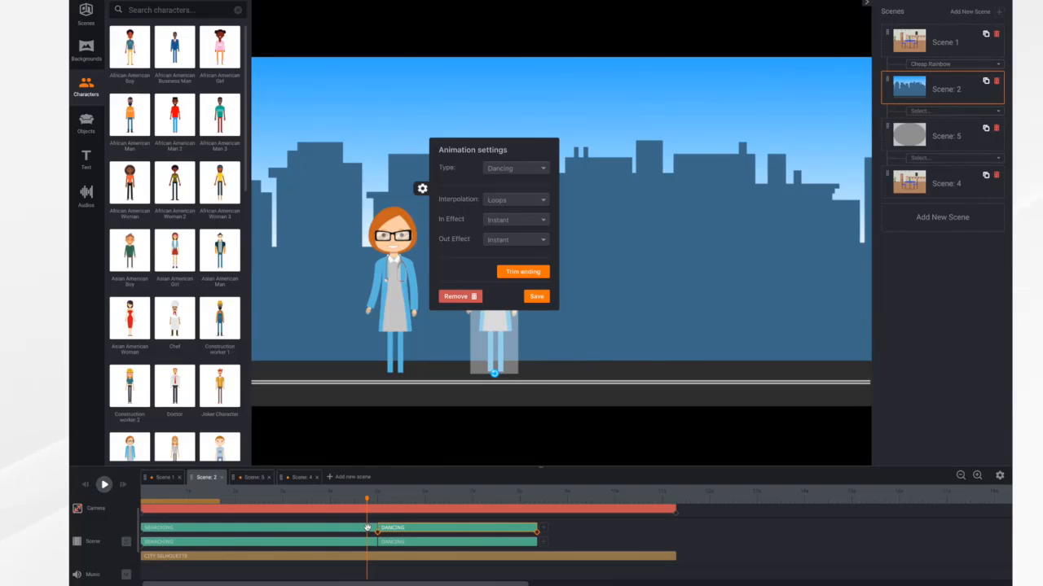
left_click(536, 297)
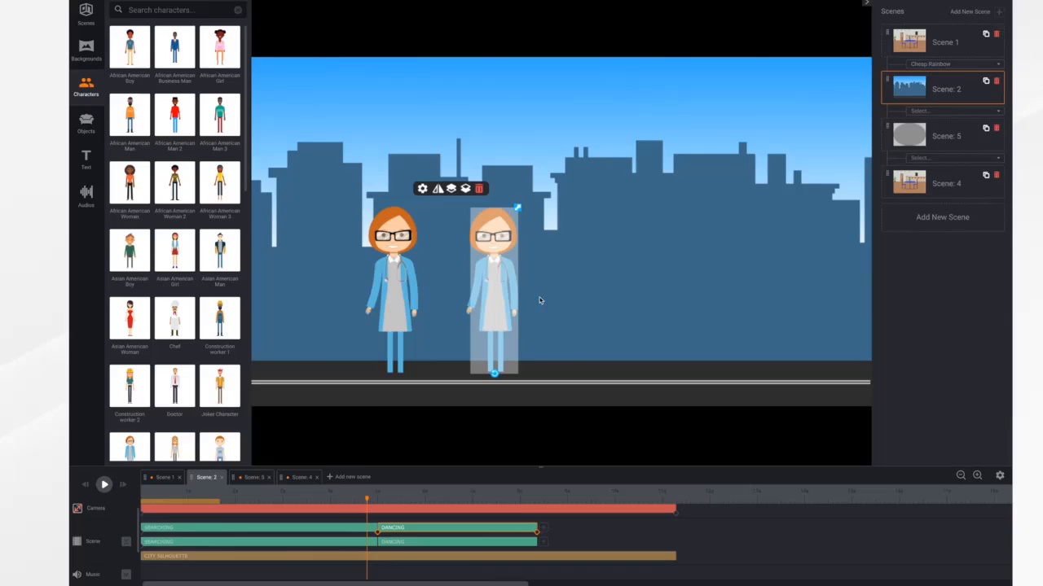
- Open and play Scene 5, set the playhead to about 2.4 seconds, and open the superhero boy's first Idle animation settings
left_click(253, 478)
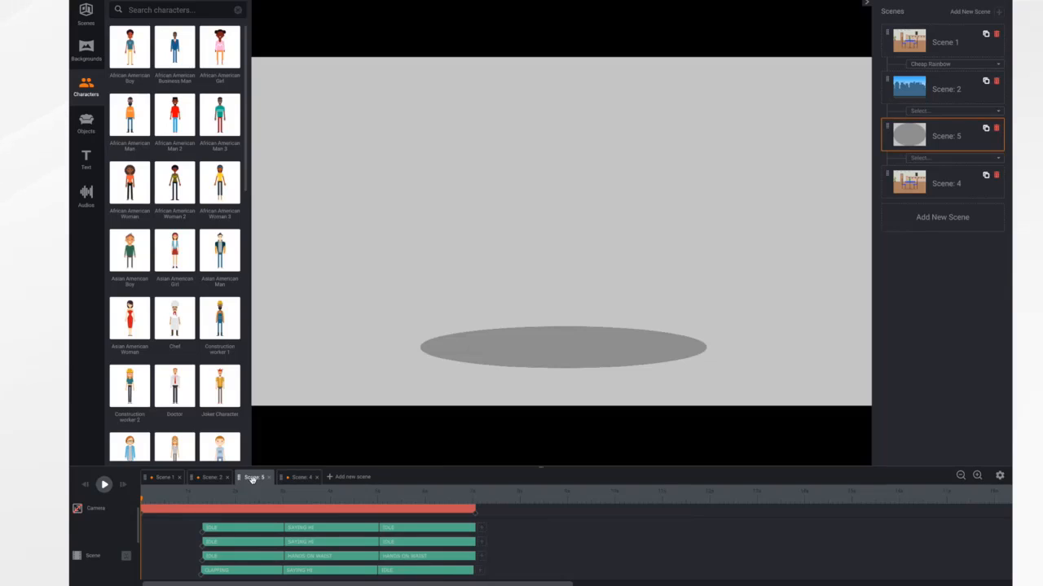
left_click(102, 487)
left_click(256, 513)
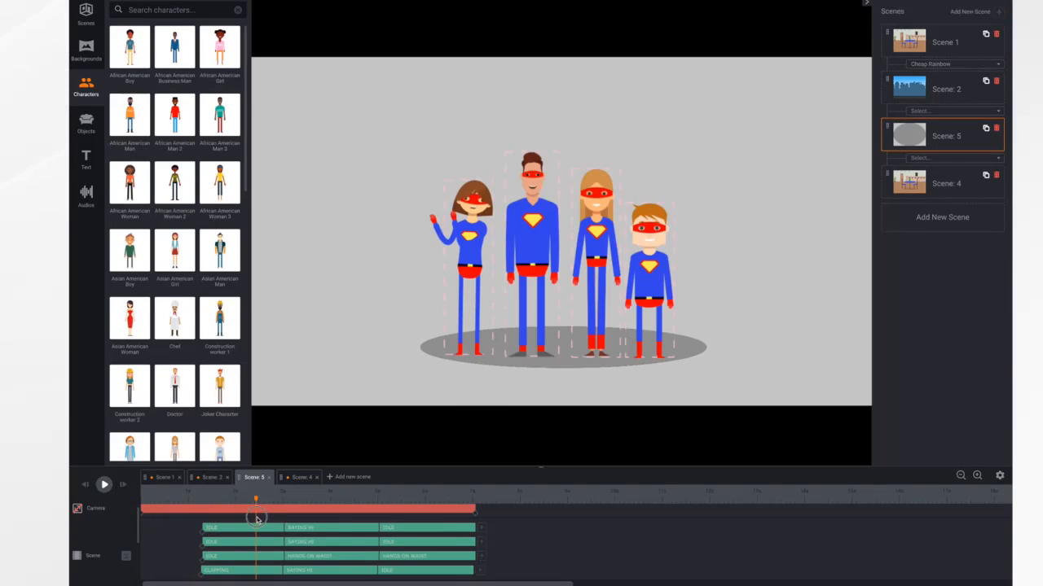
left_click(244, 531)
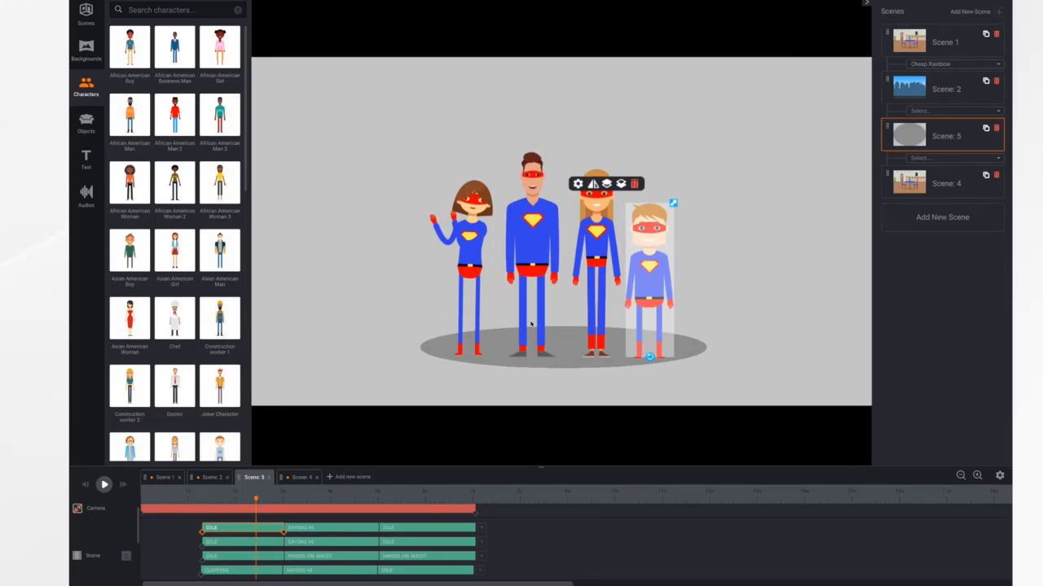
left_click(577, 183)
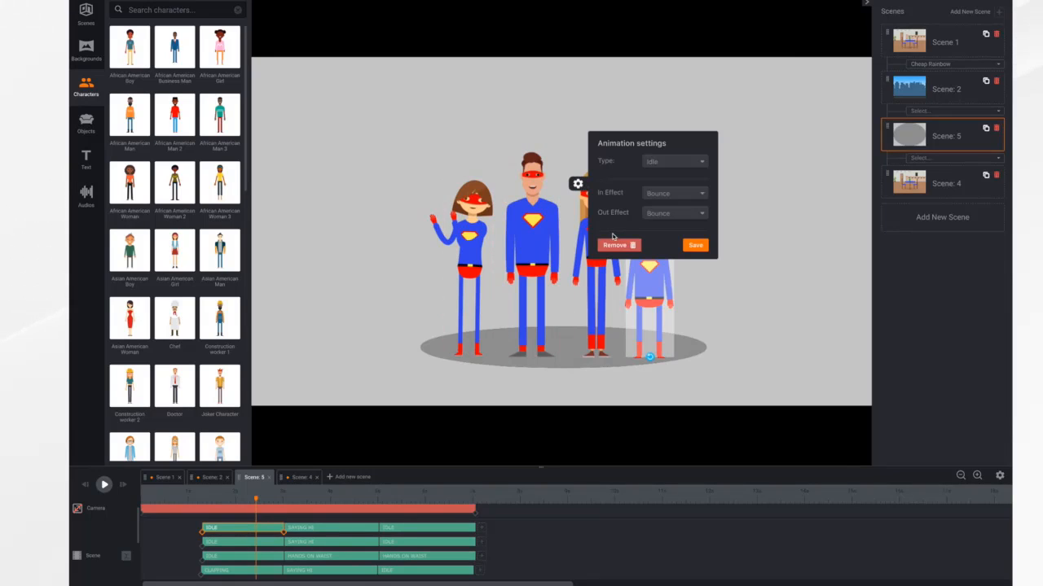
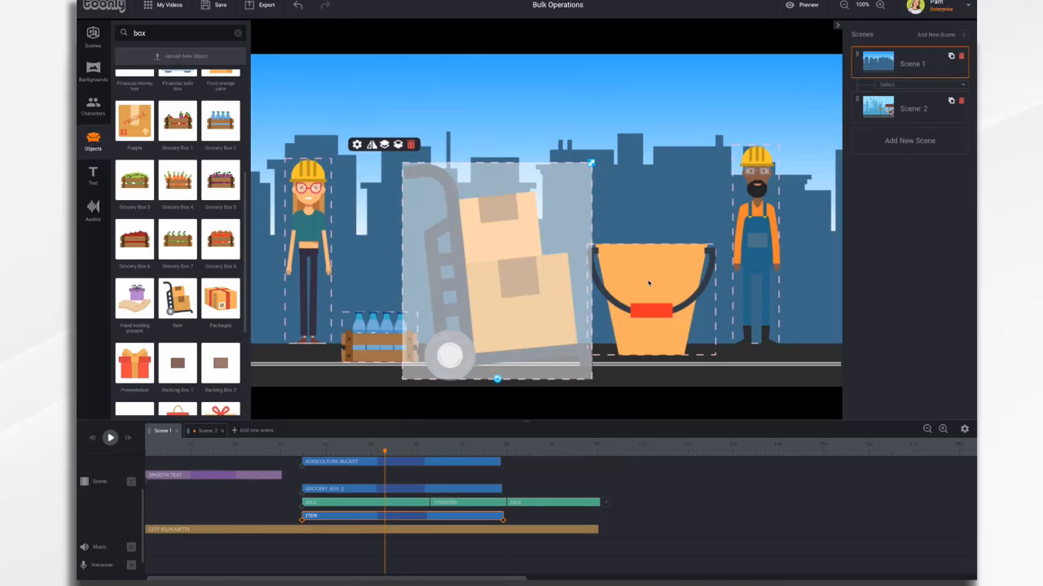
- Shrink the hand truck of boxes and the bucket together to about half their size, and deselect them
left_click(648, 283, "shift")
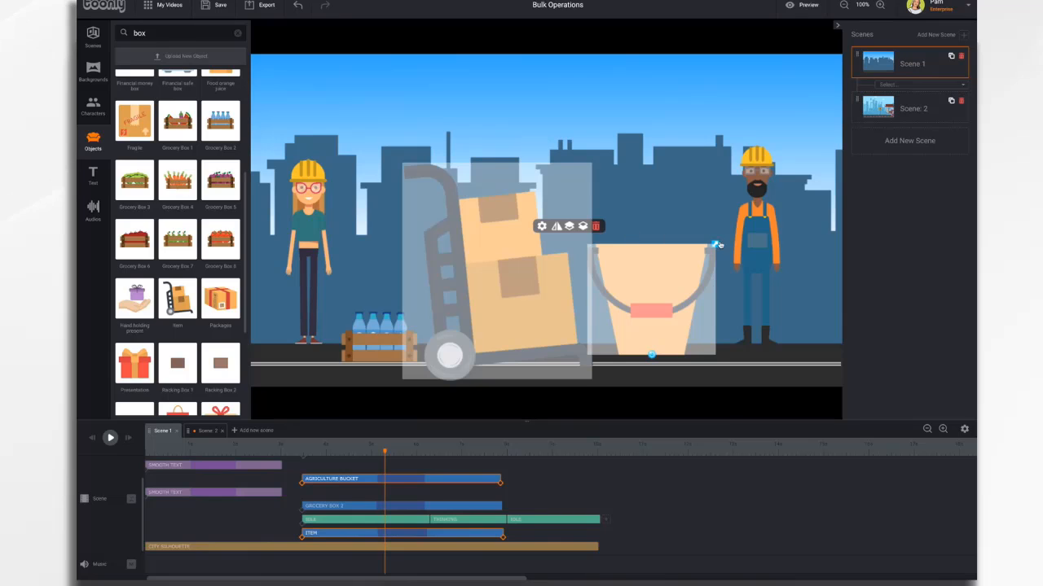
left_click_drag(714, 247, 655, 311)
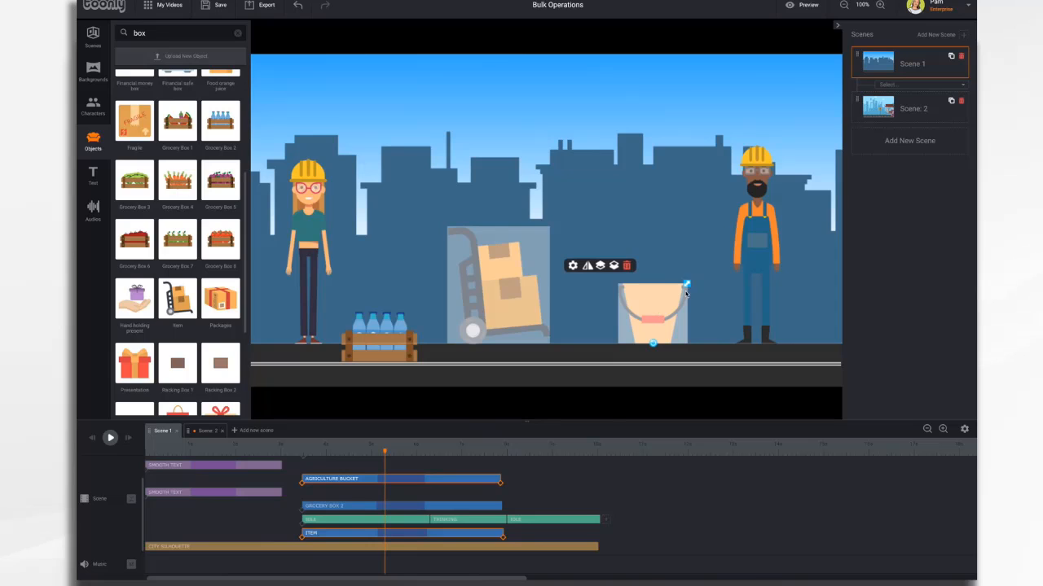
mouse_move(653, 343)
left_mouse_down()
mouse_move(643, 342)
mouse_move(652, 343)
left_mouse_up()
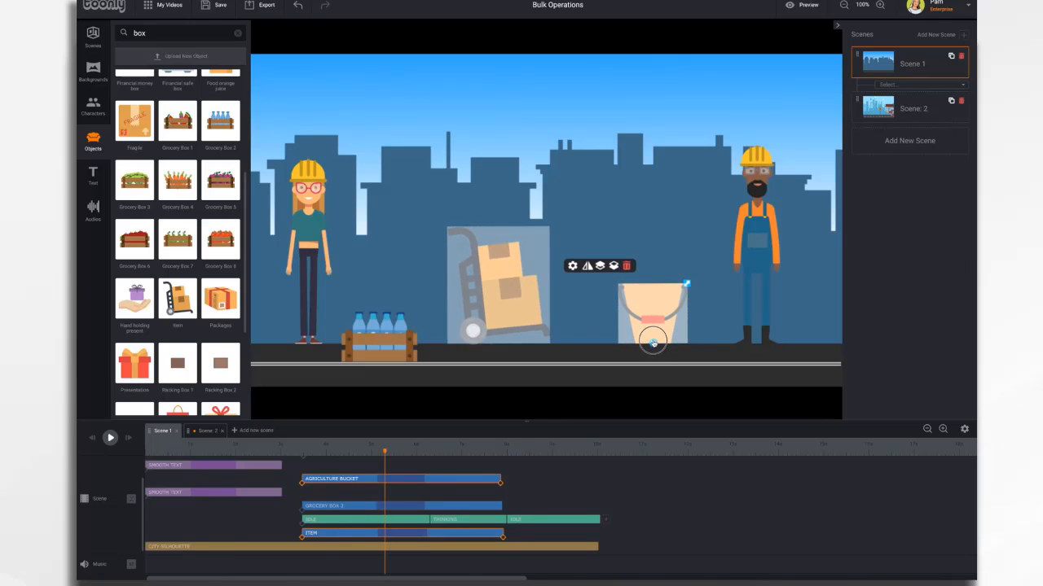
left_click(407, 189)
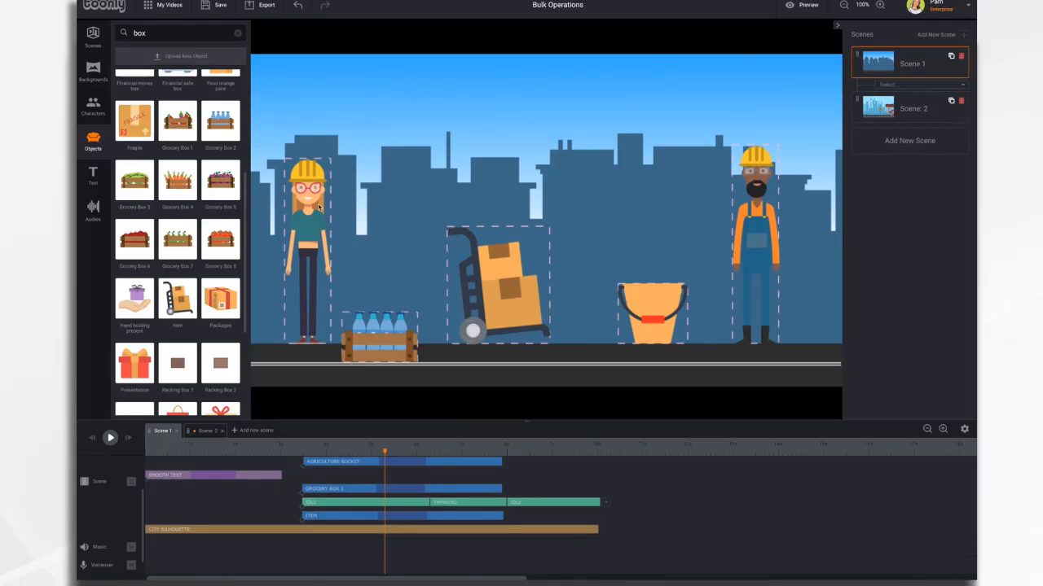
- Enlarge the two construction workers together slightly, flip both horizontally and back, and deselect them
left_click(309, 236)
left_click(755, 197, "ctrl")
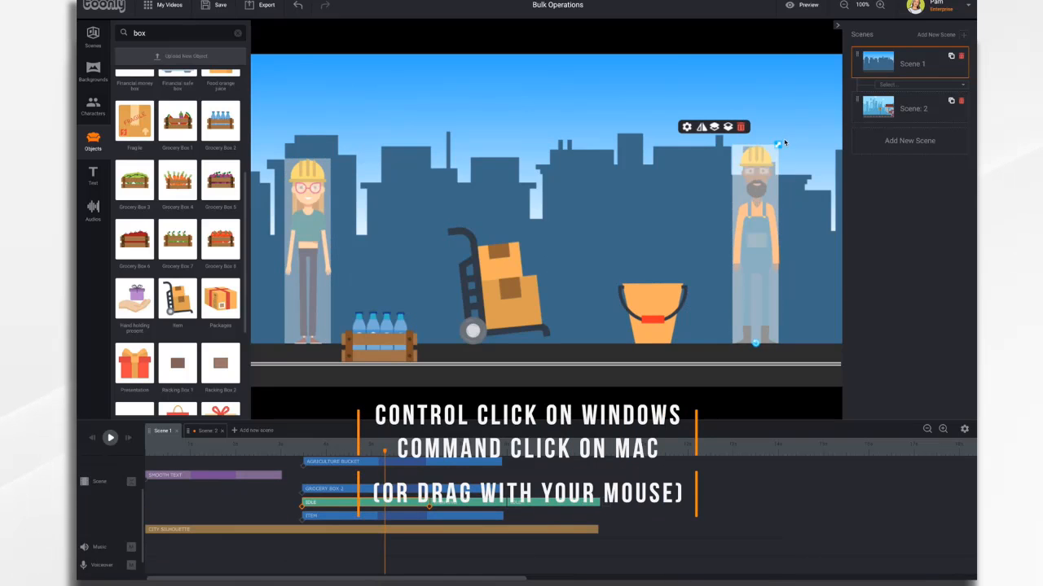
mouse_move(778, 146)
left_mouse_down()
mouse_move(802, 124)
mouse_move(794, 141)
left_mouse_up()
left_click_drag(765, 199, 765, 194)
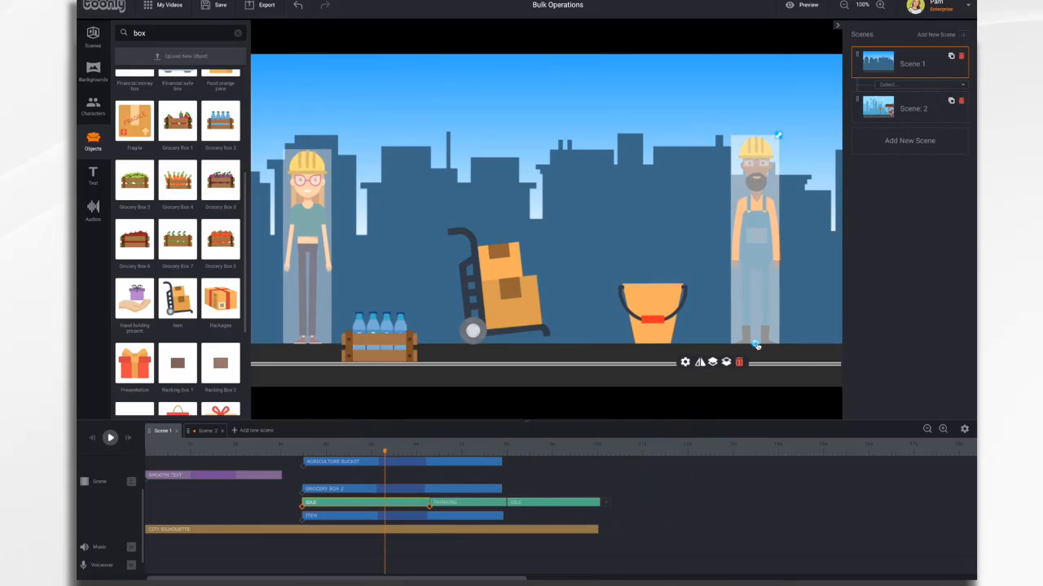
mouse_move(756, 346)
left_mouse_down()
mouse_move(747, 348)
mouse_move(757, 344)
left_mouse_up()
left_click(700, 364)
left_click(700, 363)
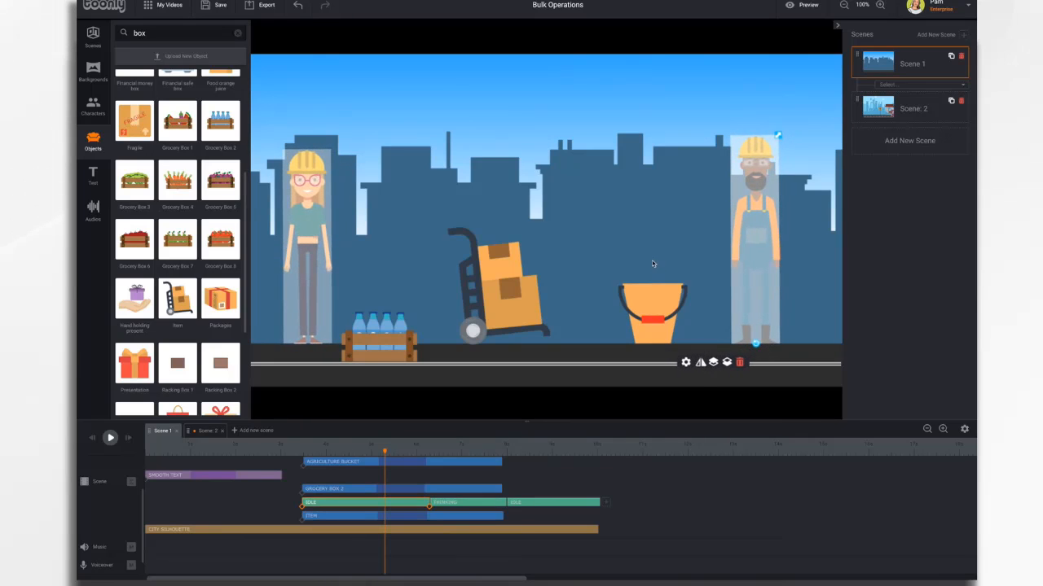
left_click(648, 257)
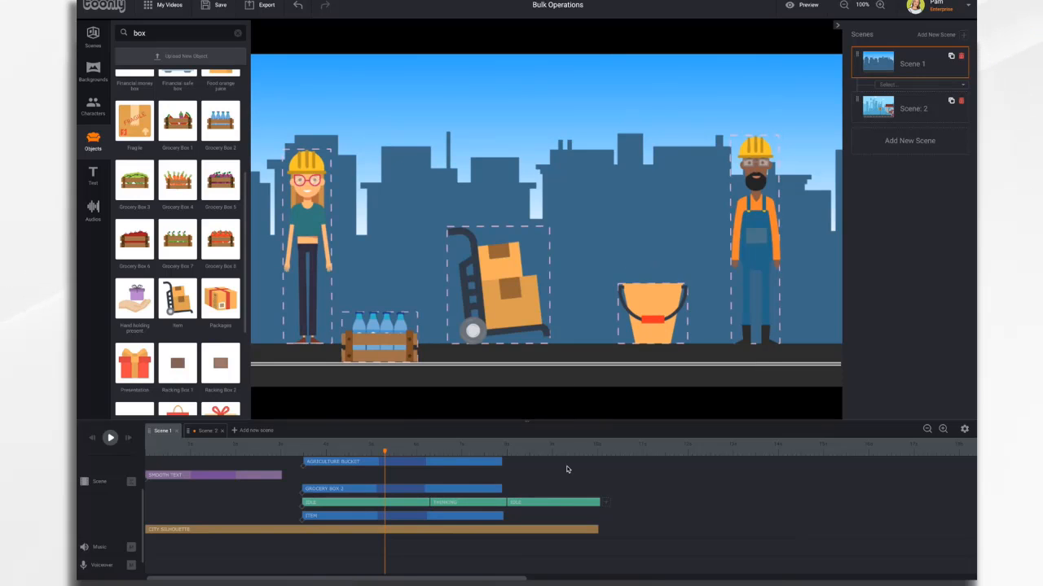
- Shift both workers' action sequences and the Agriculture Bucket, Grocery Box 2 and Item clips together so they start at about 1 second
scroll(567, 478, "up", 2)
scroll(567, 478, "down", 2)
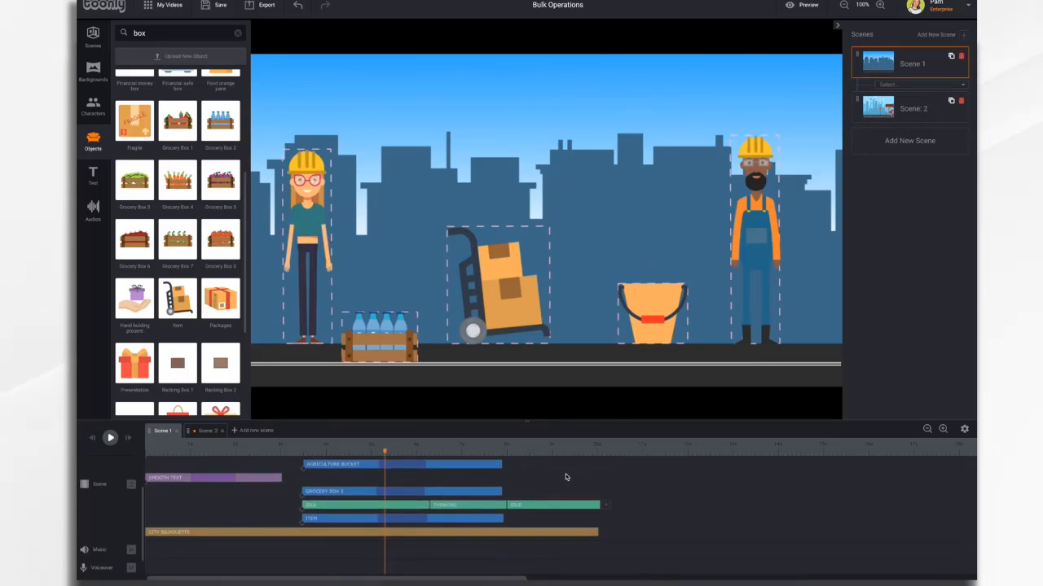
scroll(567, 477, "up", 2)
scroll(567, 477, "down", 2)
scroll(567, 477, "up", 2)
scroll(567, 477, "down", 1)
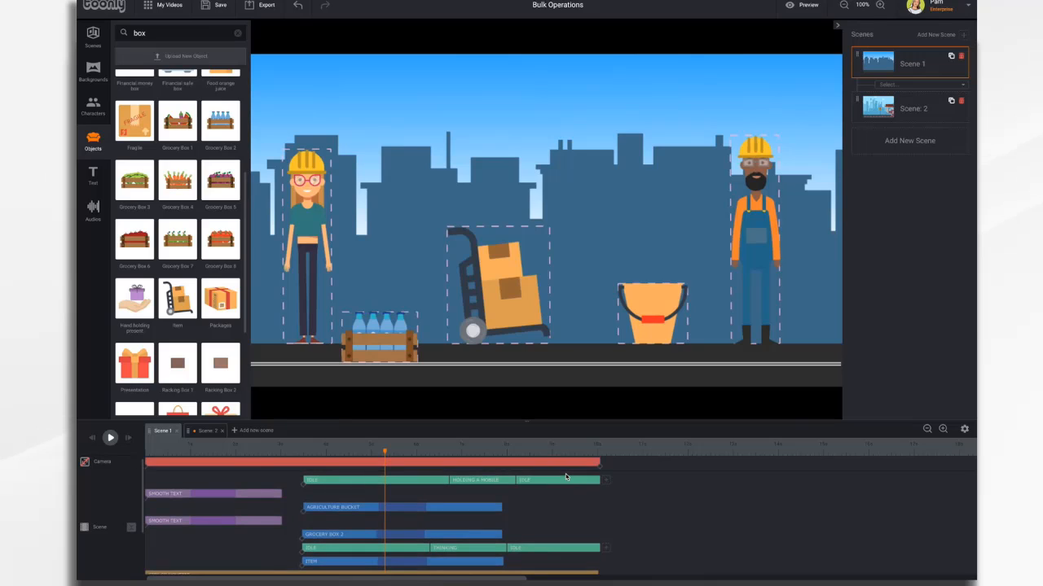
left_click(365, 481)
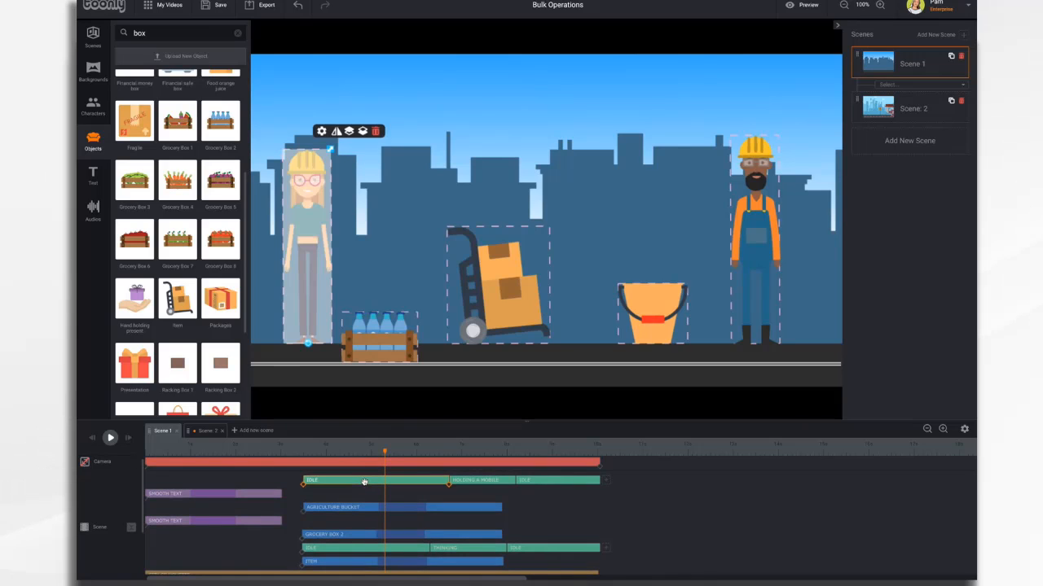
left_click(359, 548)
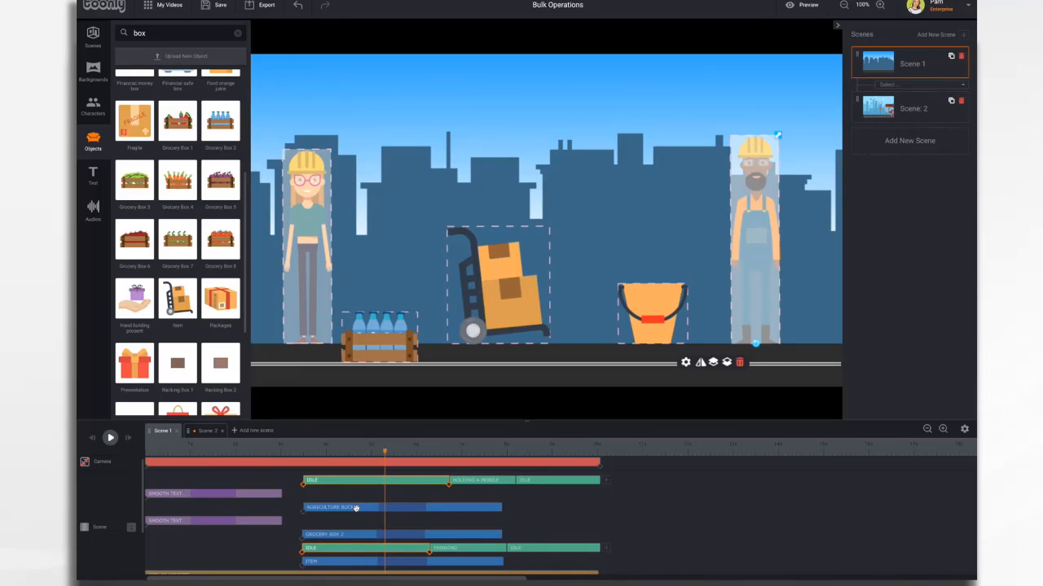
left_click(356, 507)
left_click(356, 533)
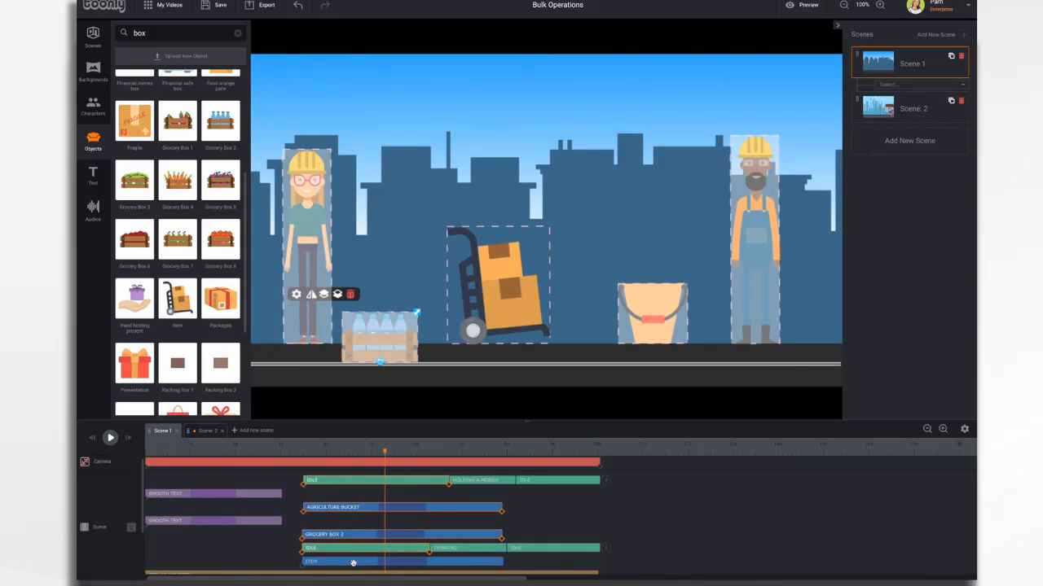
left_click(353, 562)
left_click_drag(353, 564, 240, 548)
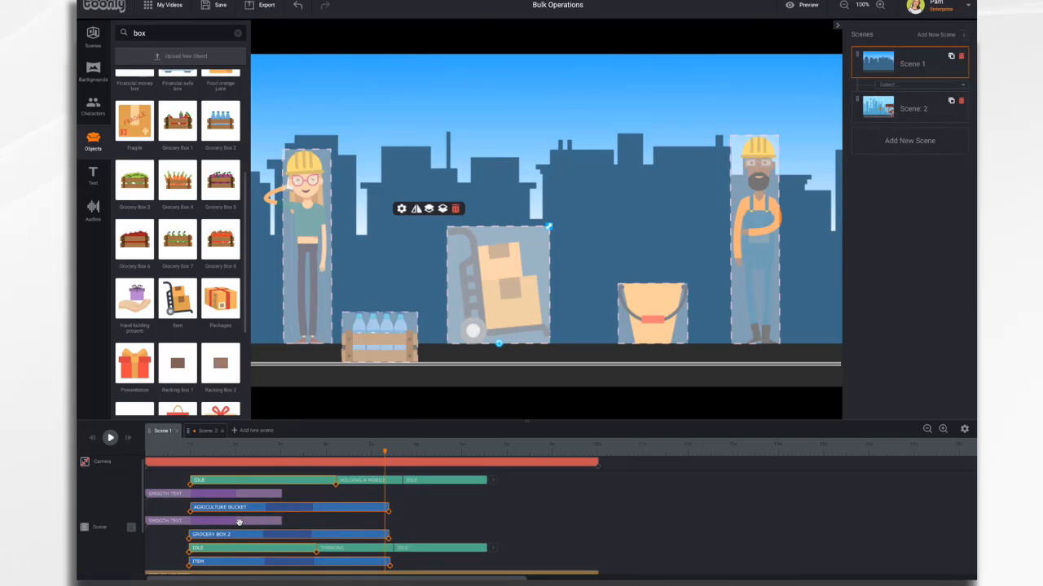
- Extend both workers' final Idle clips together with the bucket, grocery box and Item clips, ending the Idle clips at about 10 seconds
scroll(239, 522, "down", 1)
scroll(239, 522, "up", 1)
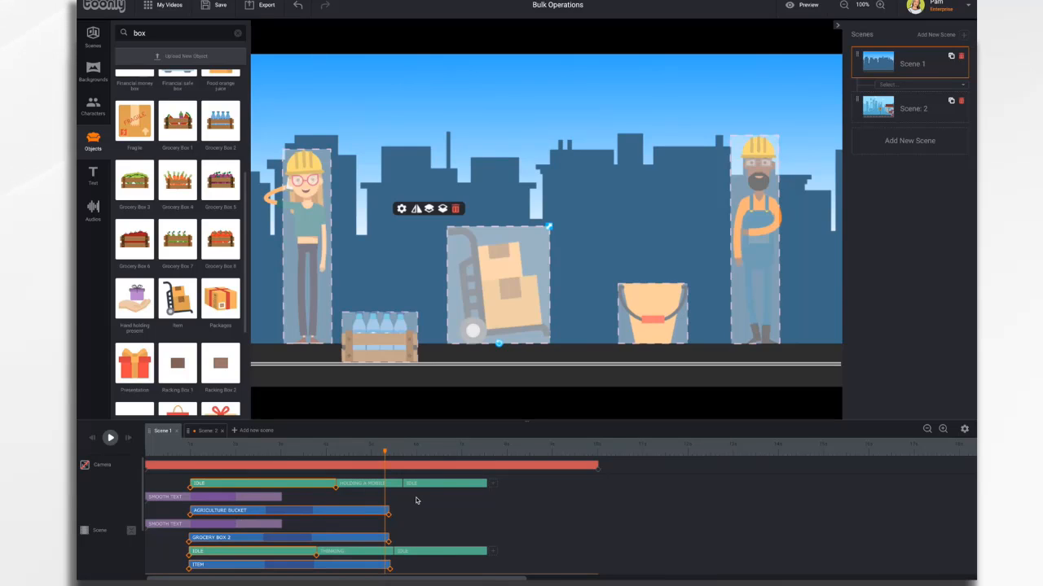
left_click(461, 484)
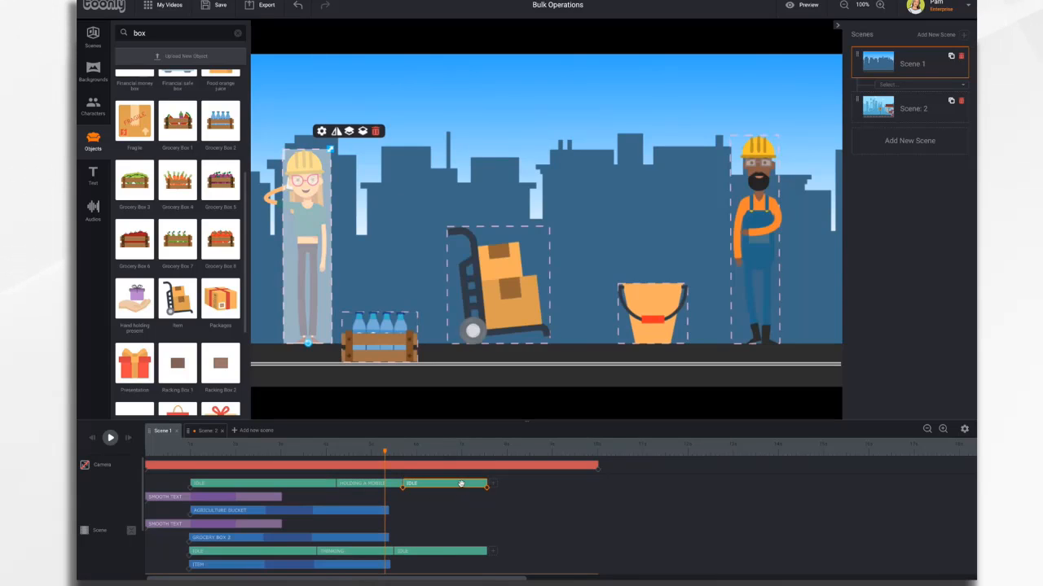
left_click(456, 551)
scroll(468, 556, "down", 1)
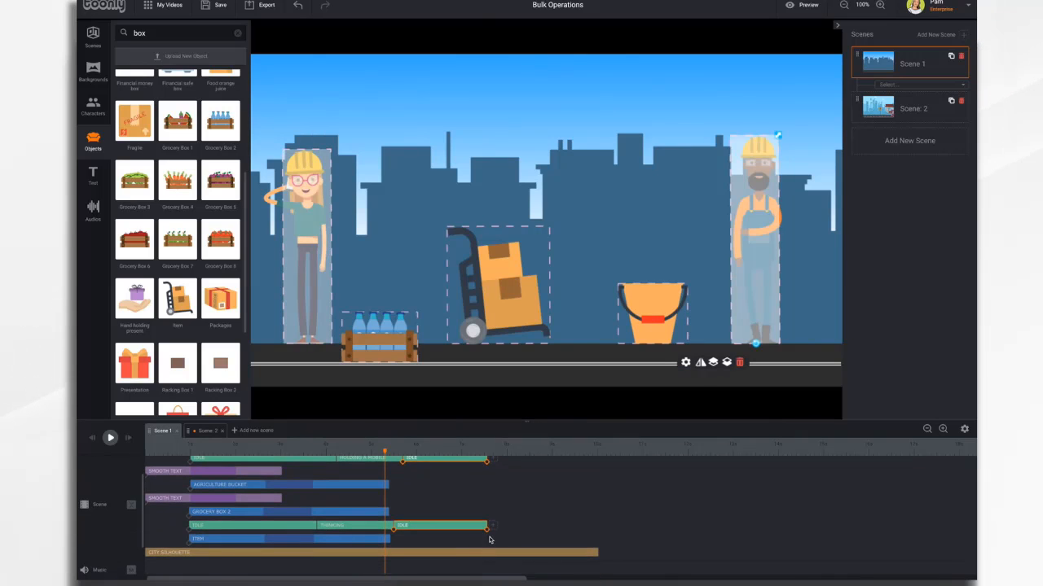
left_click(372, 539)
left_click(372, 514)
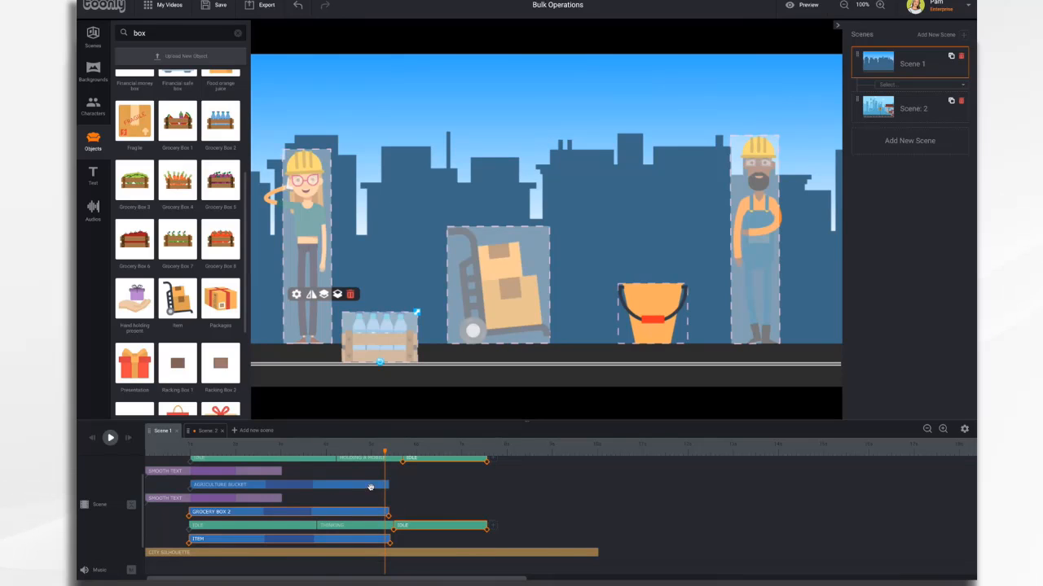
left_click(350, 486)
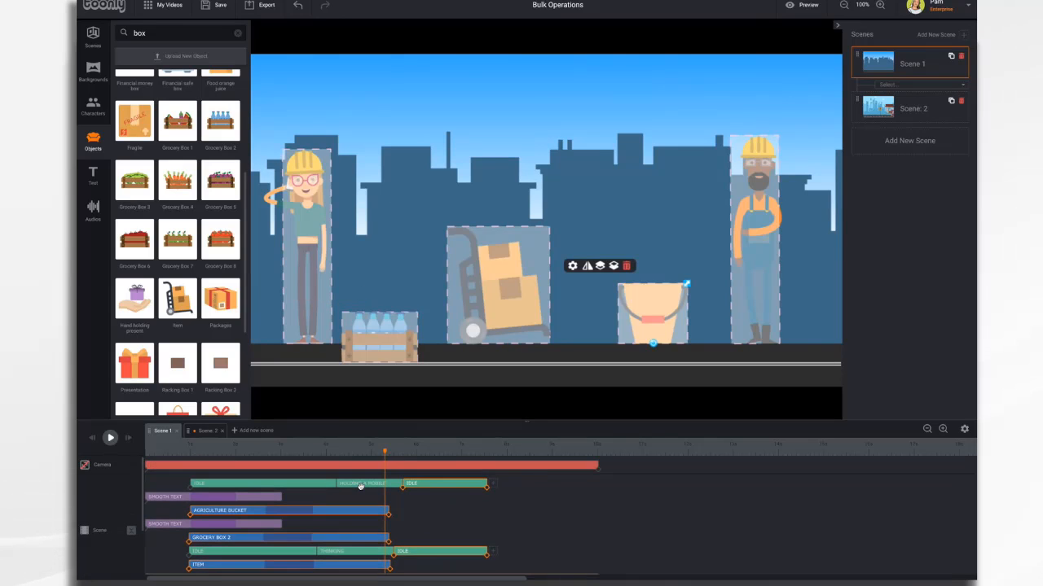
scroll(370, 484, "up", 1)
left_click_drag(486, 483, 595, 483)
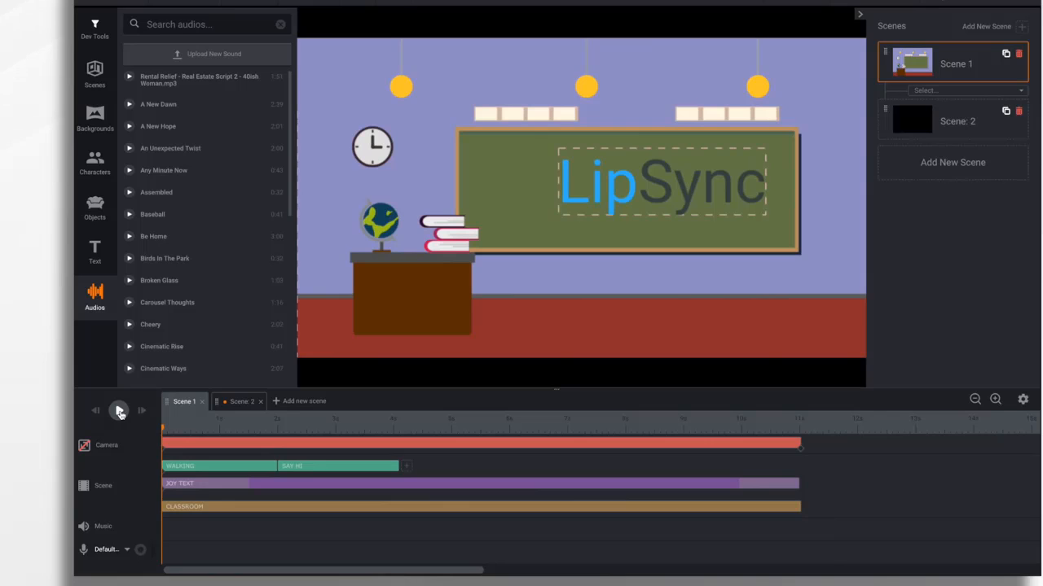
- Play the LipSync classroom scene from the start and pause it at about 3.8 seconds, during the girl's Say Hi action
left_click(119, 412)
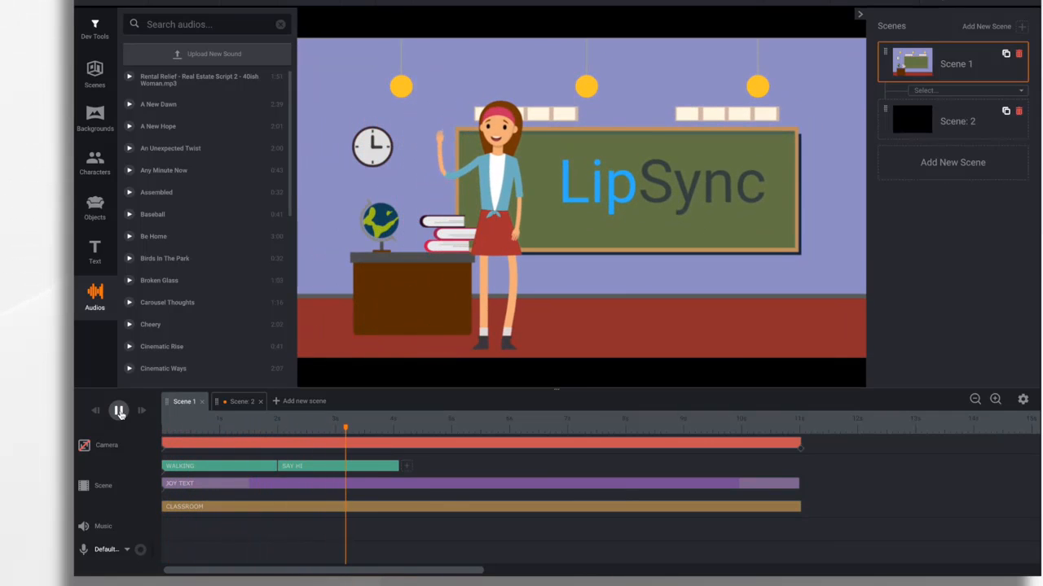
left_click(119, 411)
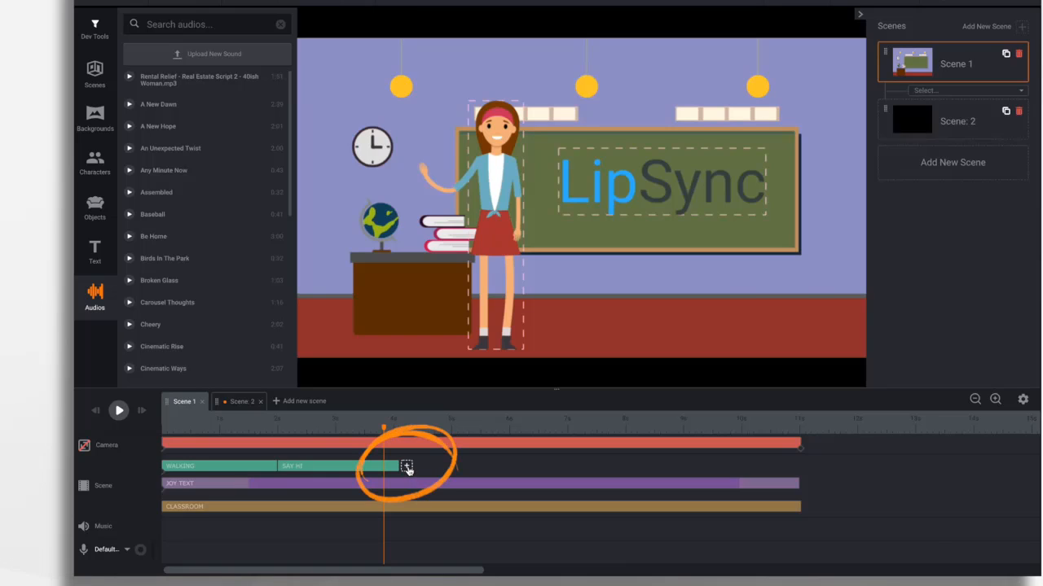
- Add a Lip sync action after the girl's Say Hi action, leaving its track set to None, and save it
left_click(406, 468)
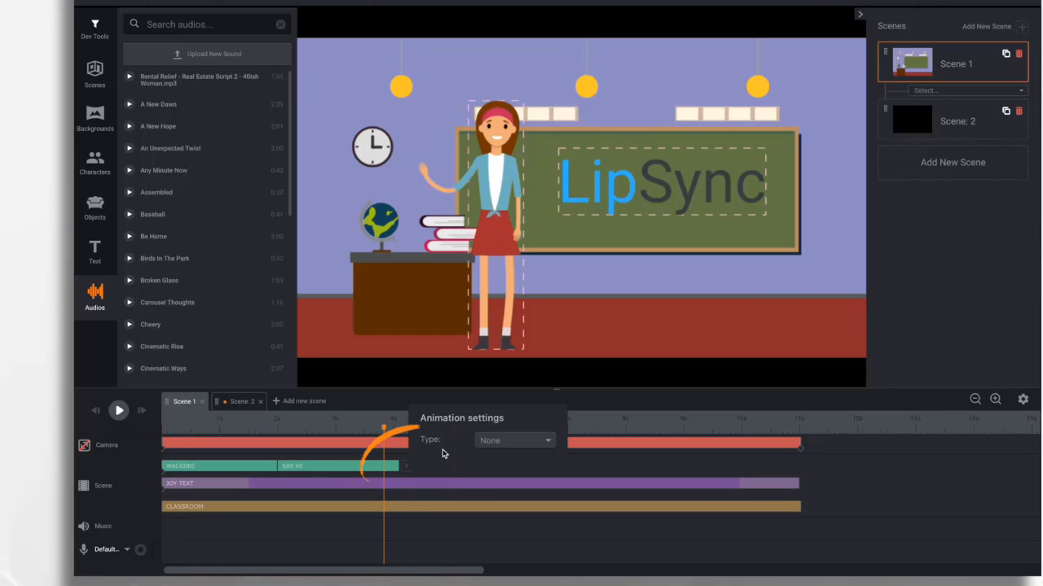
left_click(523, 444)
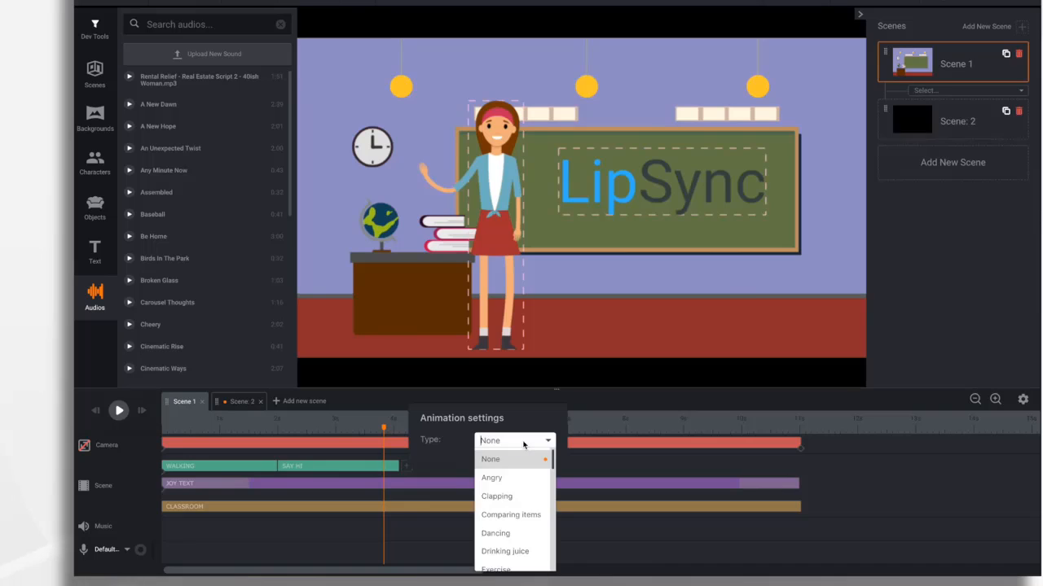
scroll(529, 521, "down", 5)
scroll(532, 539, "down", 2)
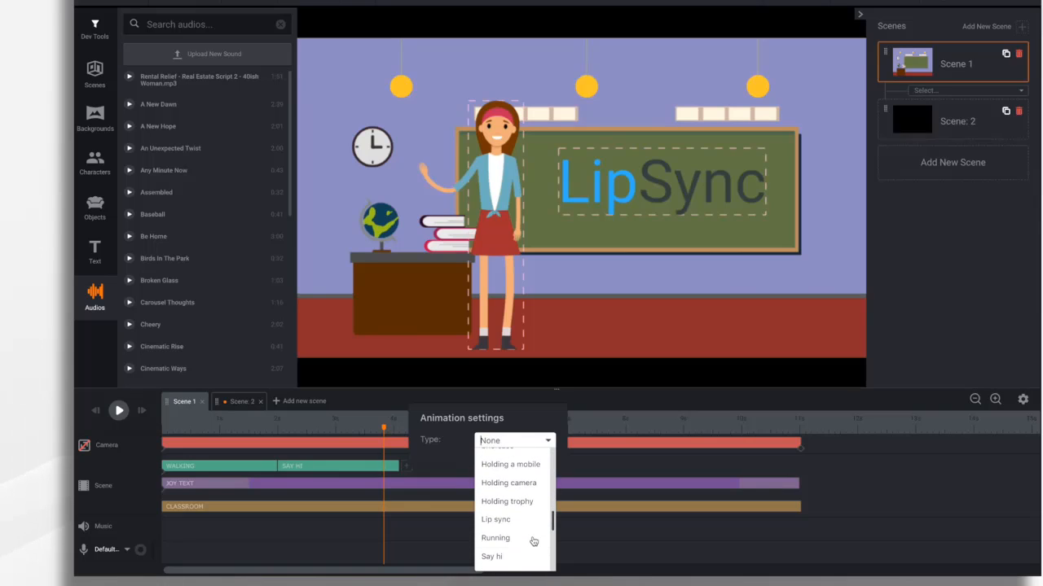
left_click(509, 520)
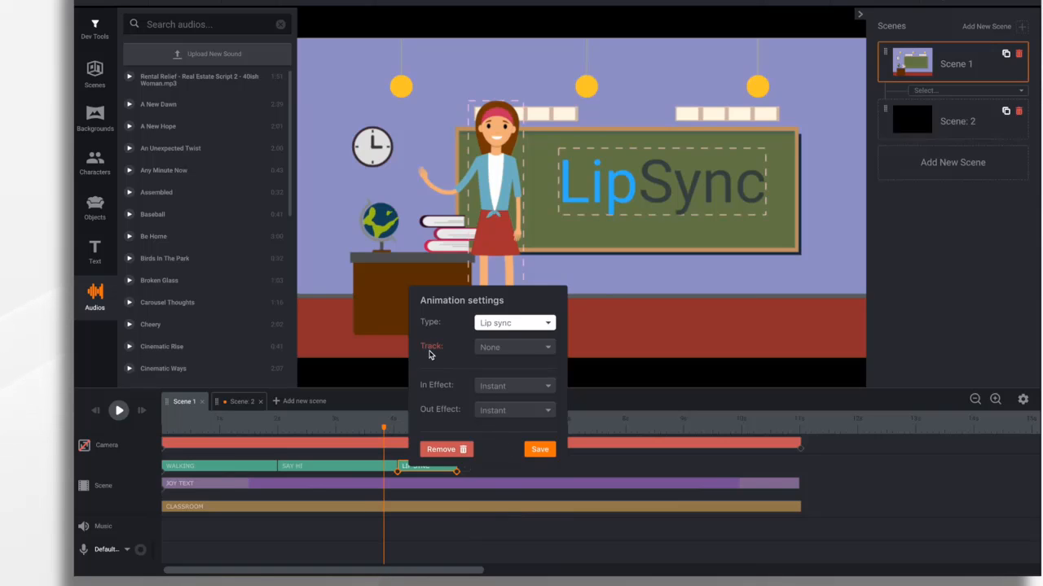
left_click(522, 352)
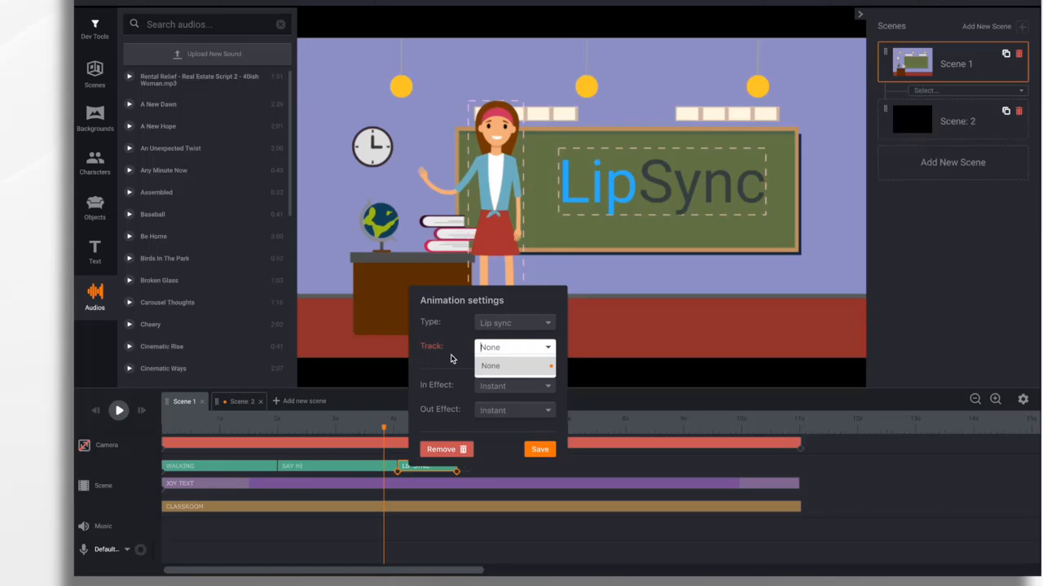
left_click(541, 450)
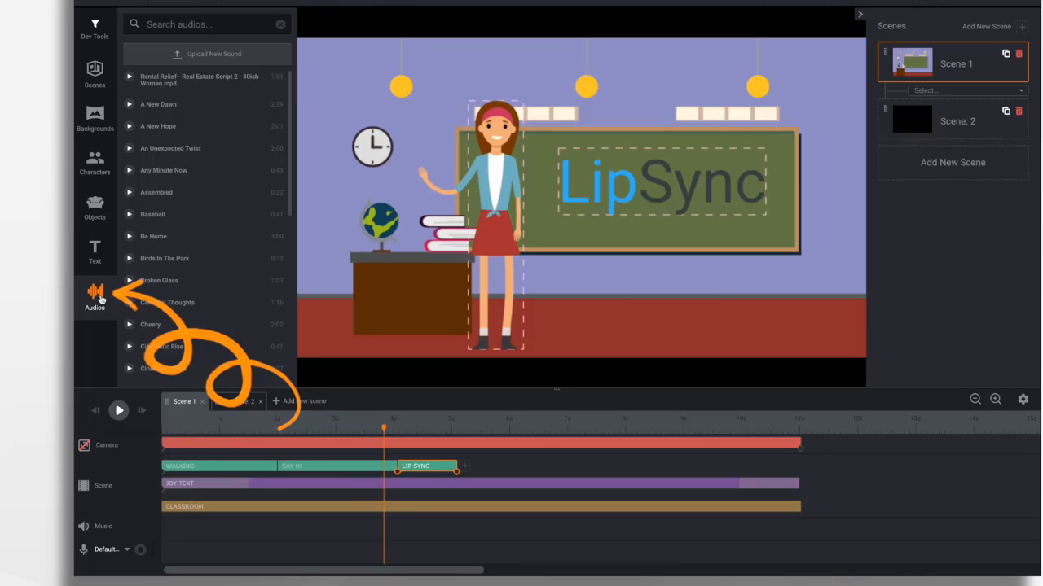
- Upload Teacher Welcome.mp3 and place it on the voiceover track, with its audio starting at about 2.9 seconds
left_click(228, 53)
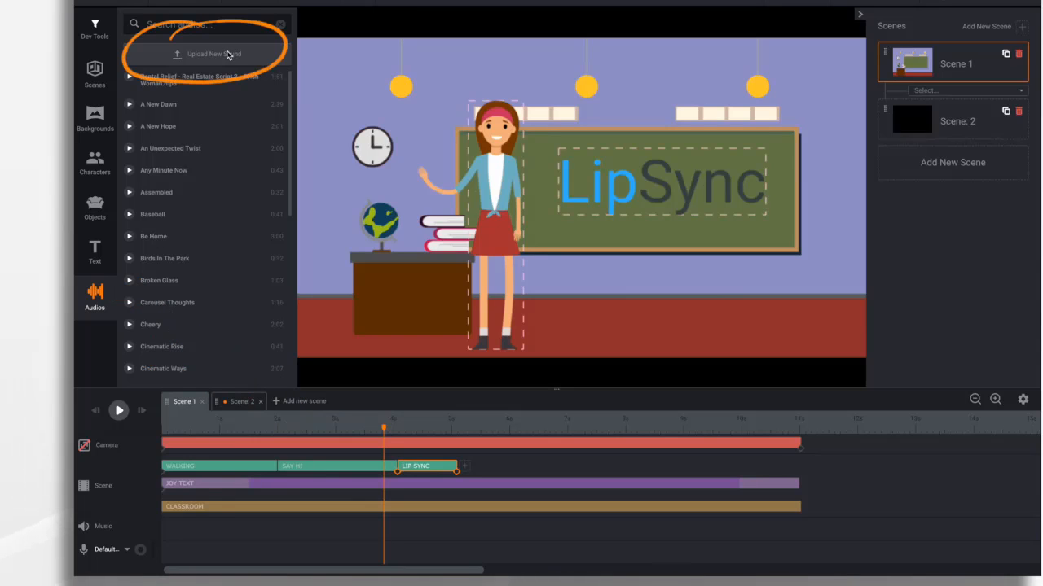
left_click(468, 70)
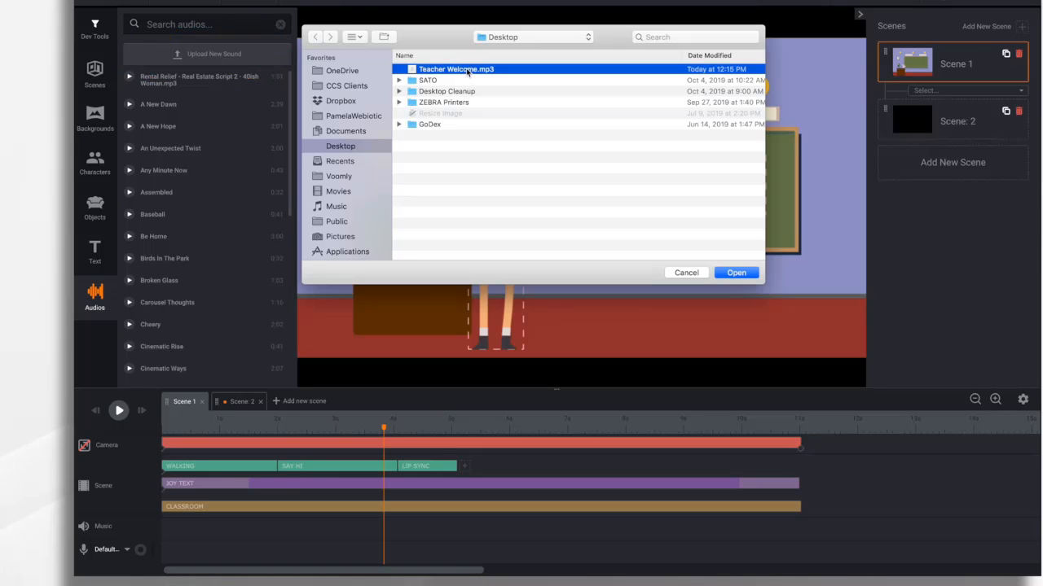
left_click(736, 273)
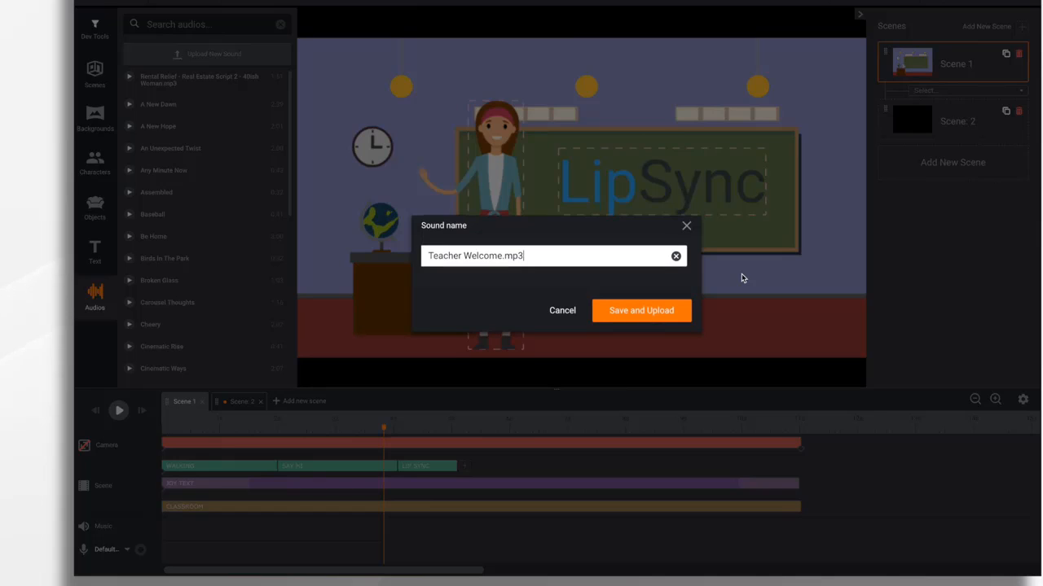
left_click(649, 312)
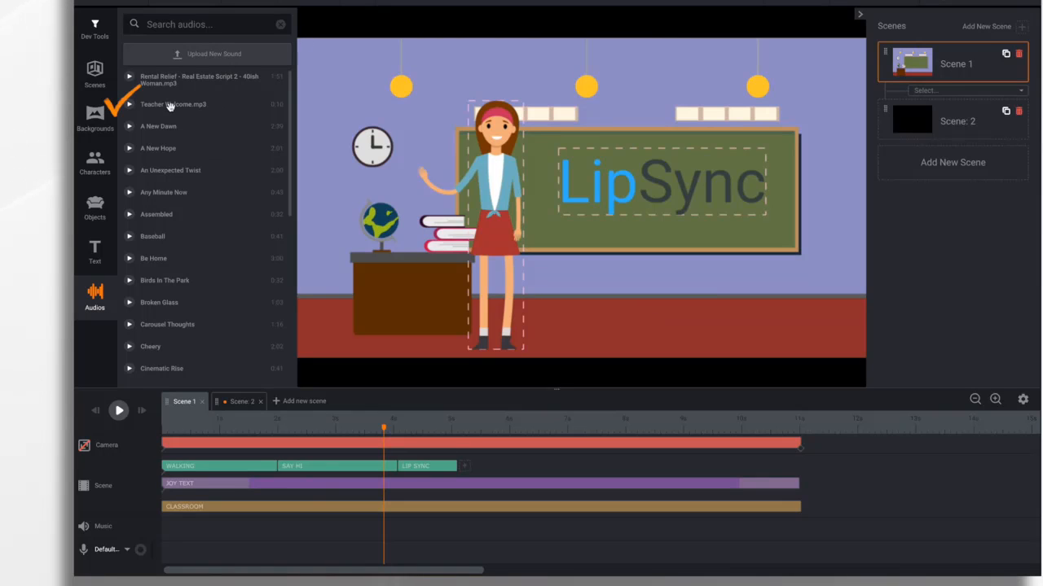
mouse_move(168, 105)
left_mouse_down()
mouse_move(191, 109)
mouse_move(198, 558)
mouse_move(251, 558)
mouse_move(244, 554)
left_mouse_up()
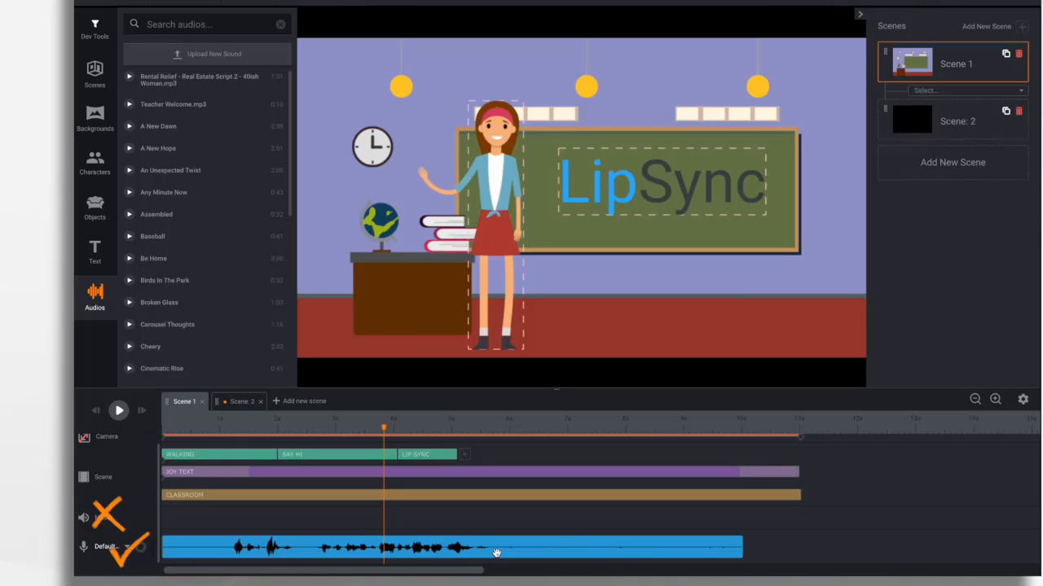
mouse_move(496, 553)
left_mouse_down()
mouse_move(673, 565)
mouse_move(643, 561)
mouse_move(663, 562)
left_mouse_up()
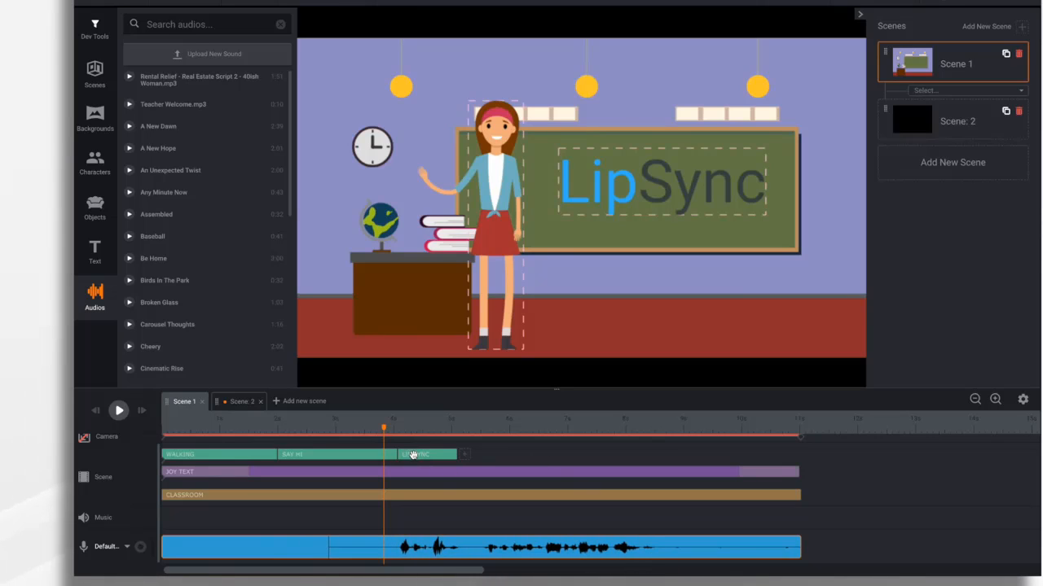
- Extend the Lip Sync action to end at about 8.8 seconds and assign Teacher Welcome.mp3 as its track
left_click(458, 453)
left_click_drag(458, 454, 675, 449)
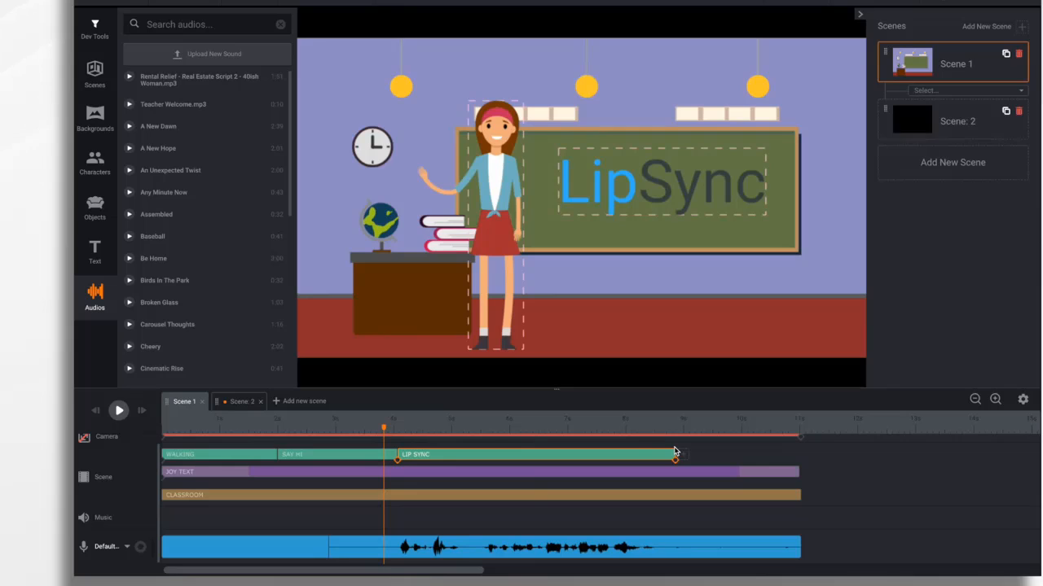
left_click(609, 456)
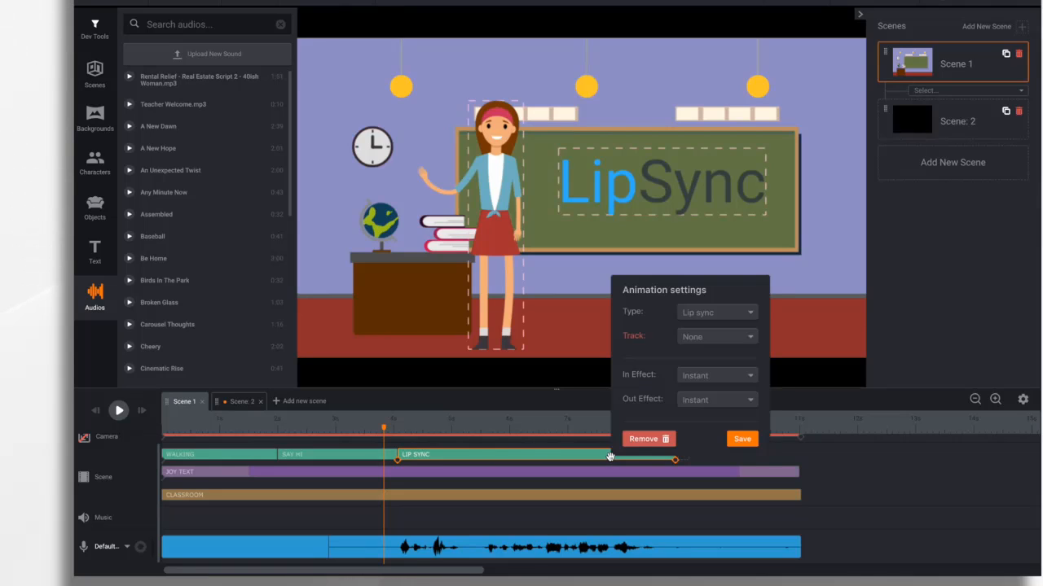
left_click(731, 343)
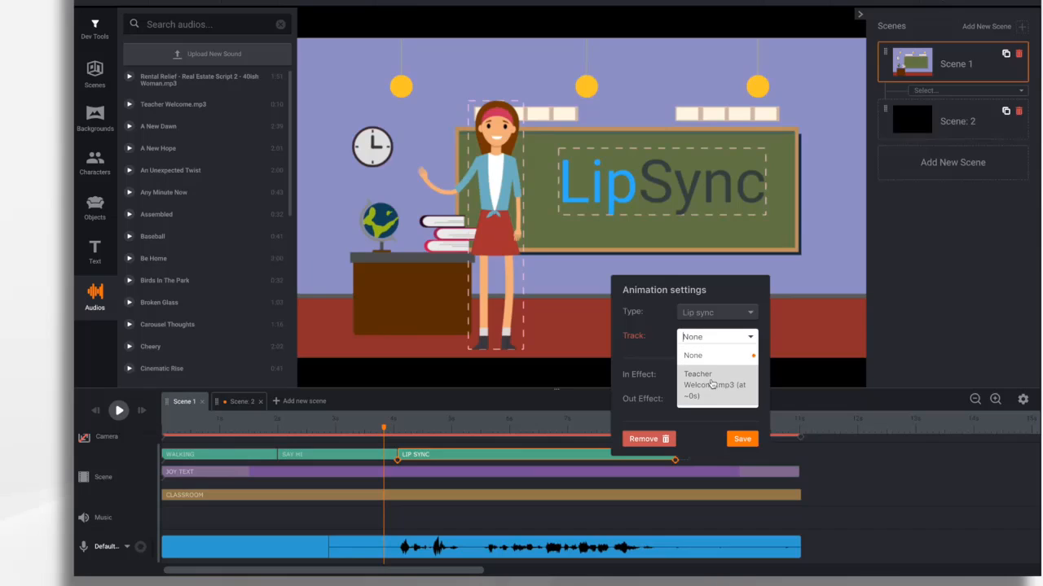
left_click(711, 383)
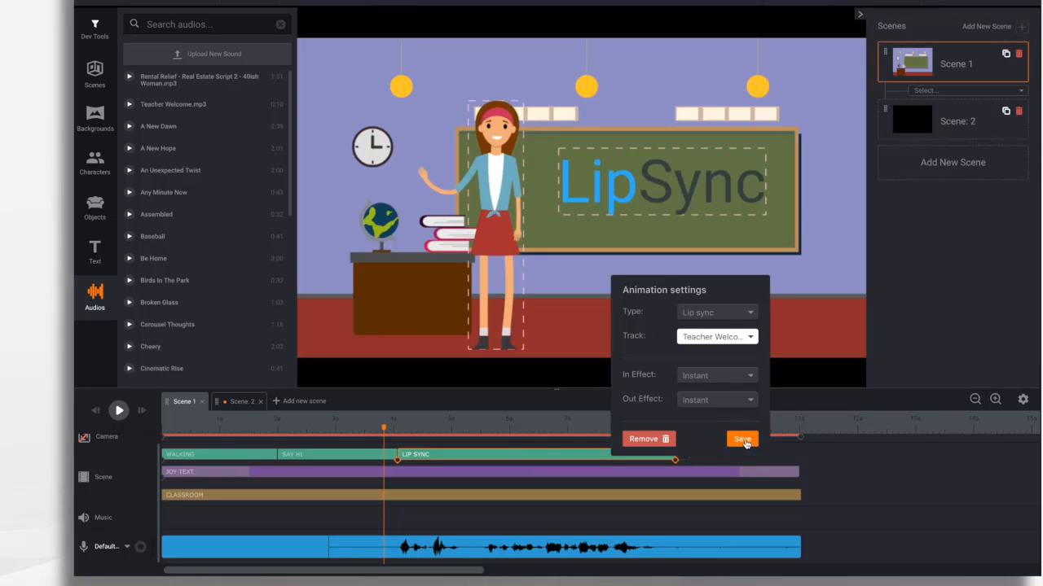
left_click(745, 443)
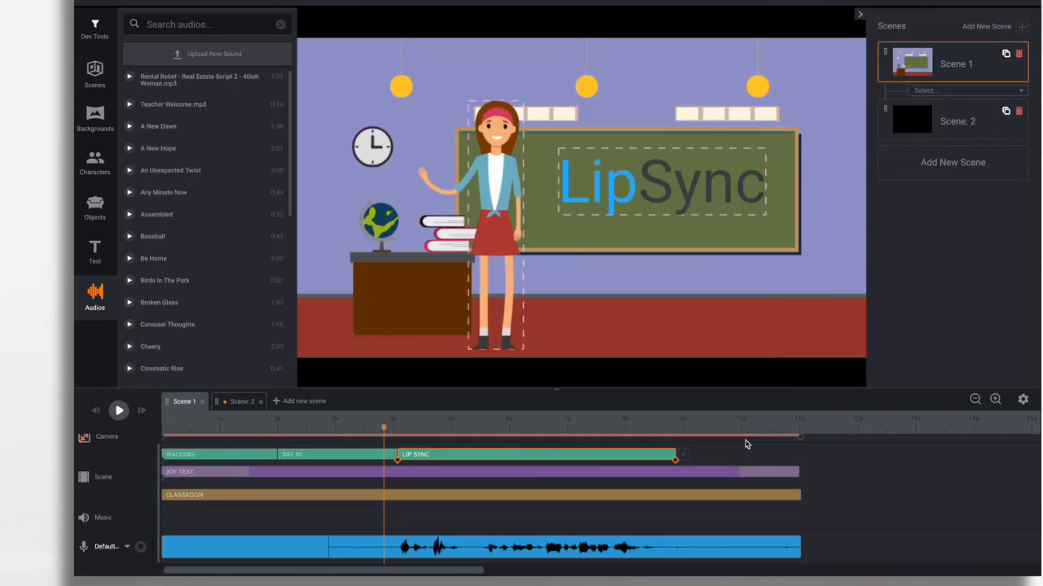
- Turn off Playthrough for the Teacher Welcome clip and trim it to run from about 4 to 8.6 seconds
left_click(694, 551)
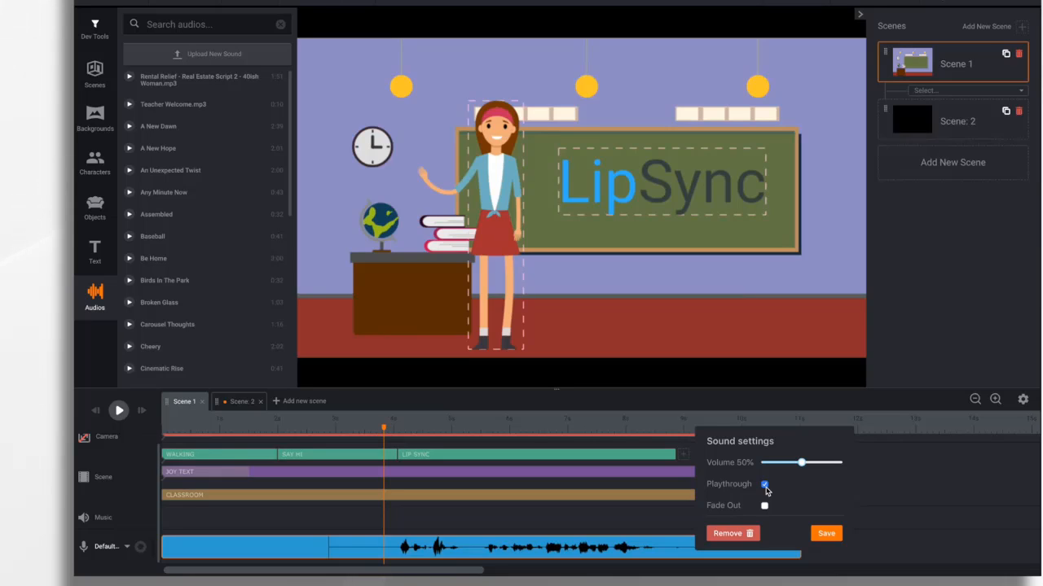
left_click(764, 485)
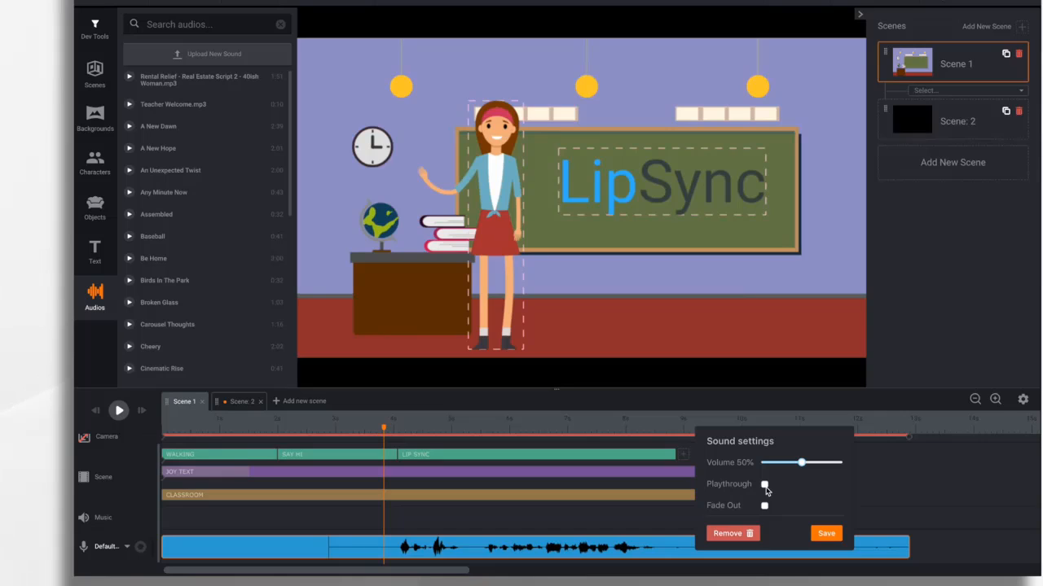
left_click(826, 533)
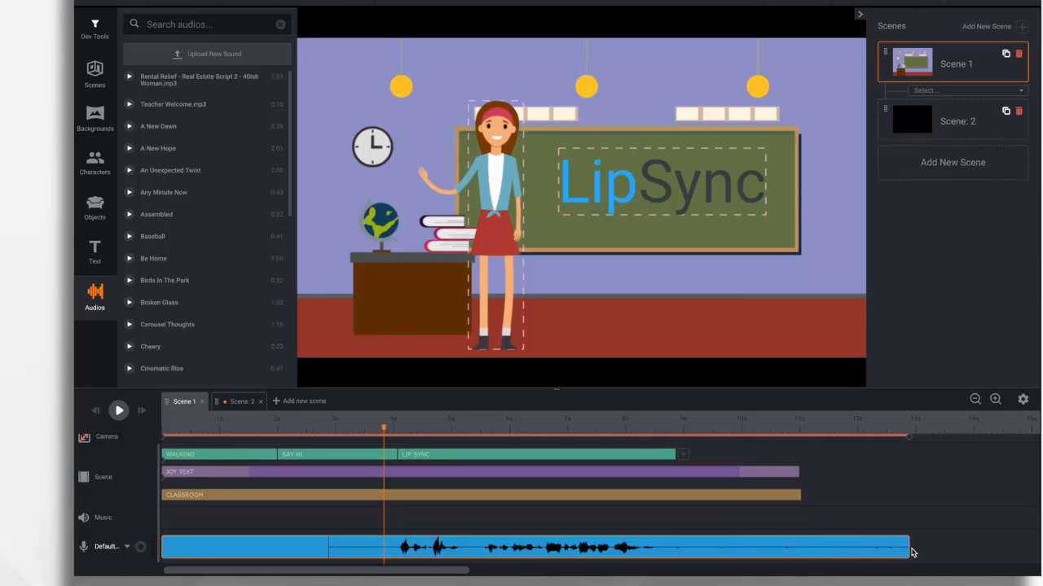
left_click_drag(909, 547, 660, 556)
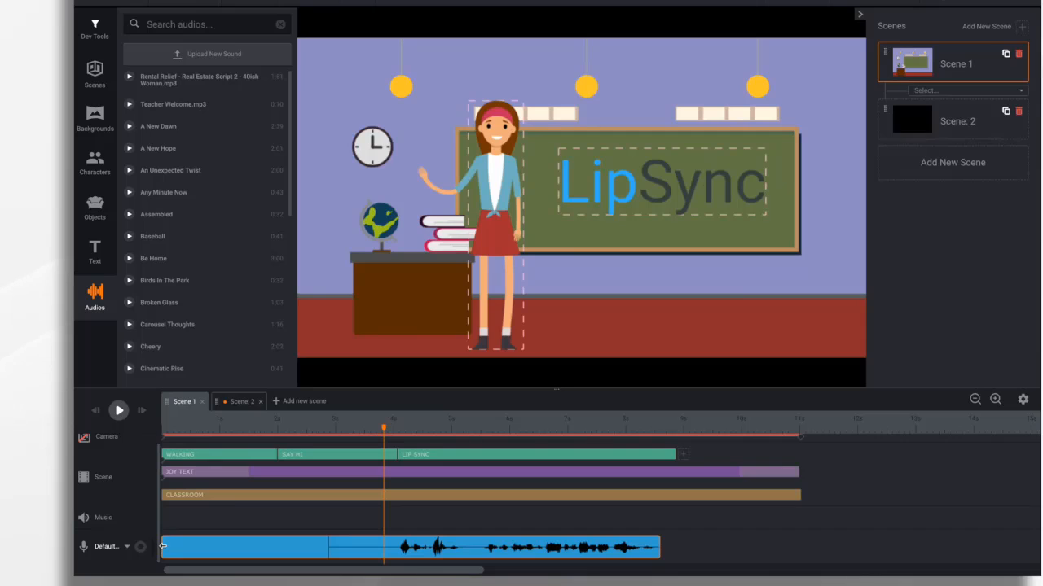
left_click_drag(163, 547, 395, 559)
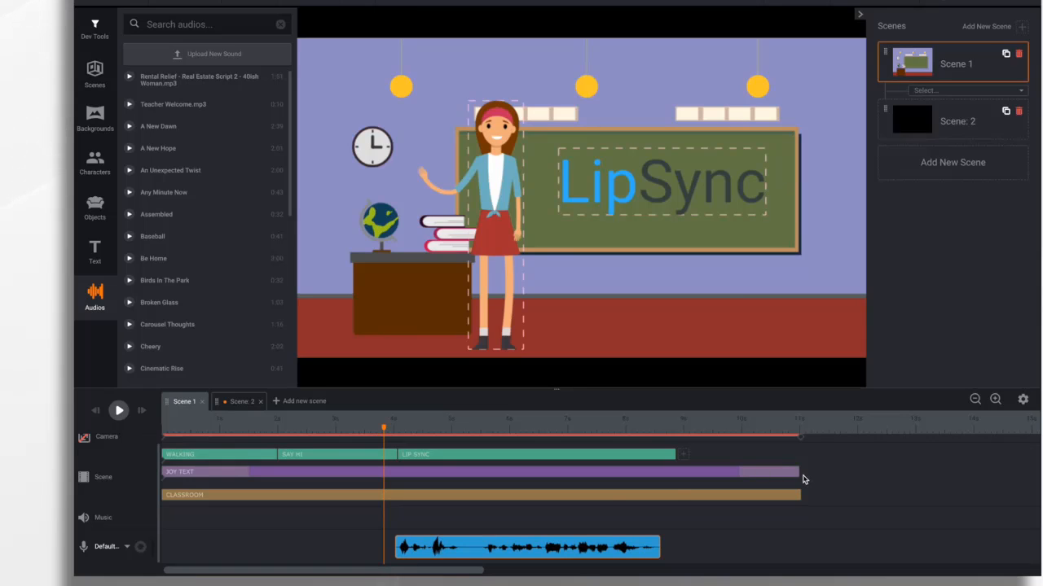
- Play the classroom scene to preview the girl's lip sync, restart it, and pause at about 1.8 seconds
left_click(97, 415)
left_click(118, 412)
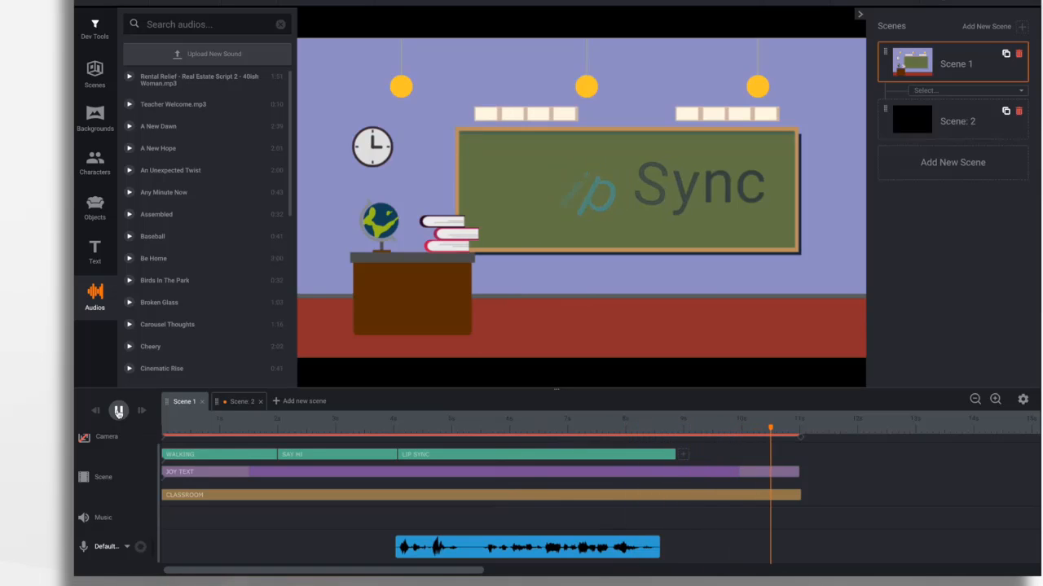
left_click(119, 412)
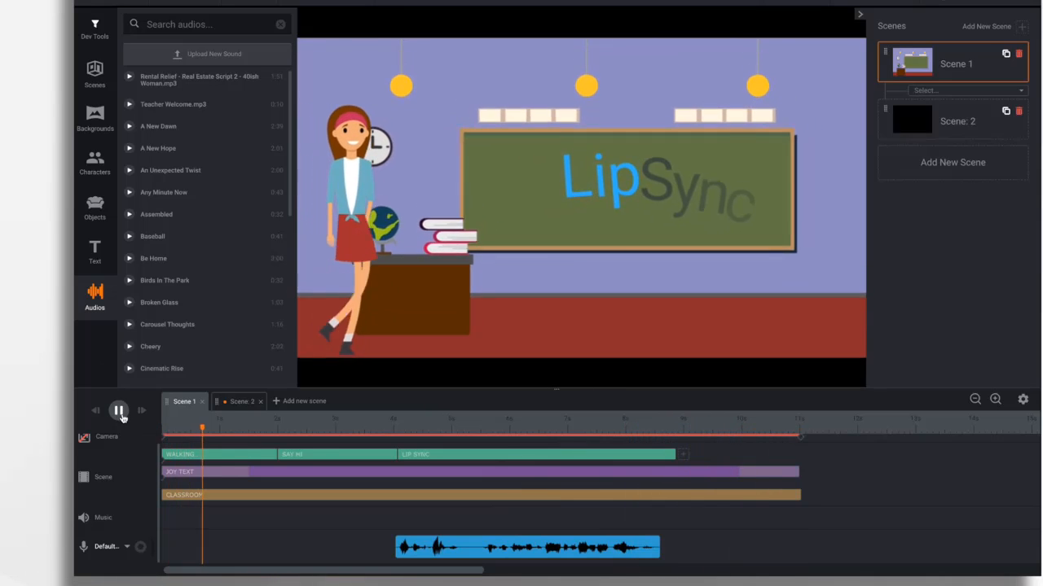
left_click(120, 412)
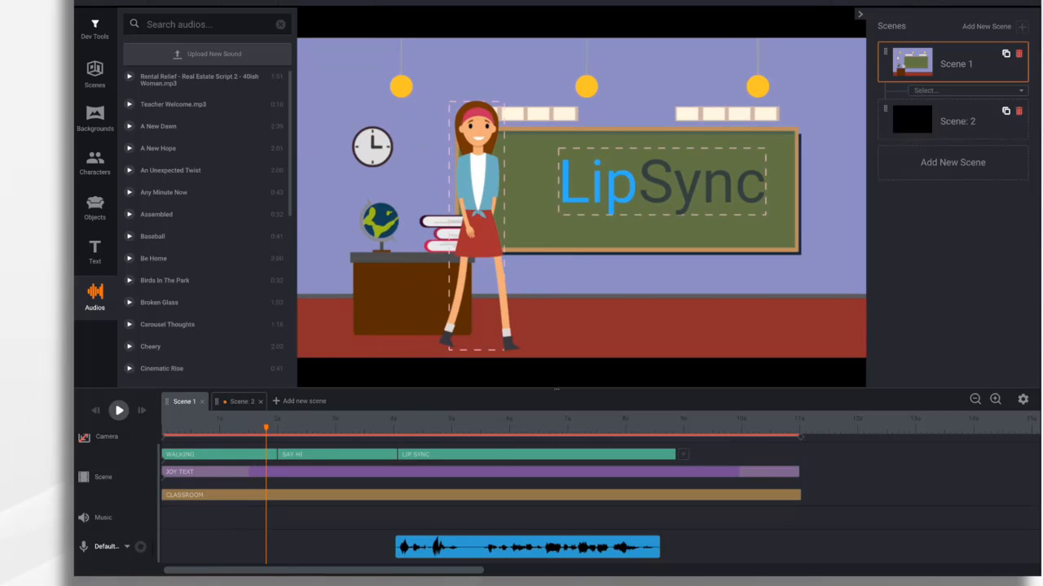
- Remove the Teacher Welcome clip and record a voiceover with the default microphone starting at about 4.1 seconds
left_click(541, 544)
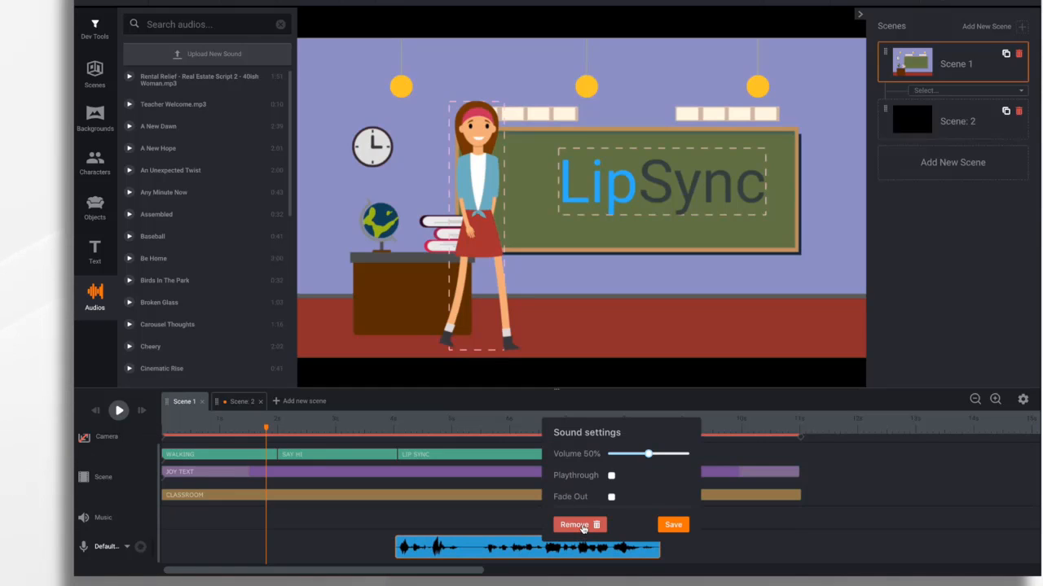
left_click(574, 524)
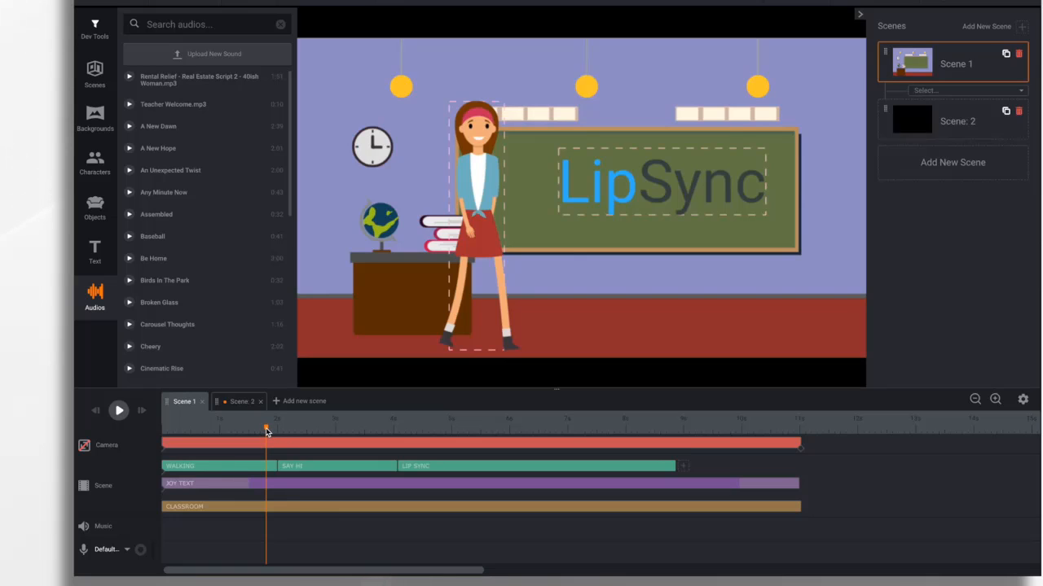
left_click_drag(266, 432, 399, 449)
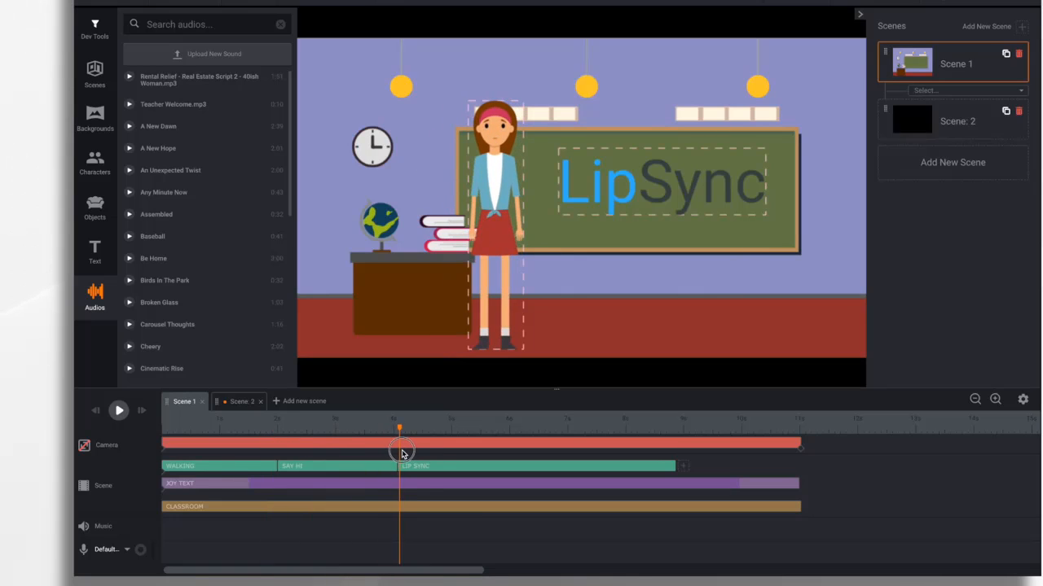
right_click(399, 453)
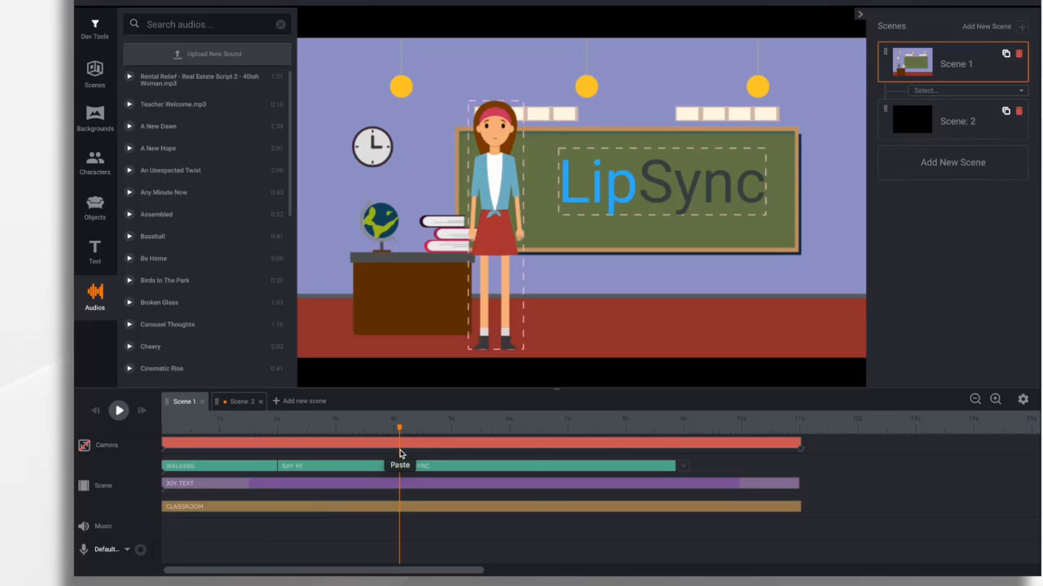
left_click(399, 465)
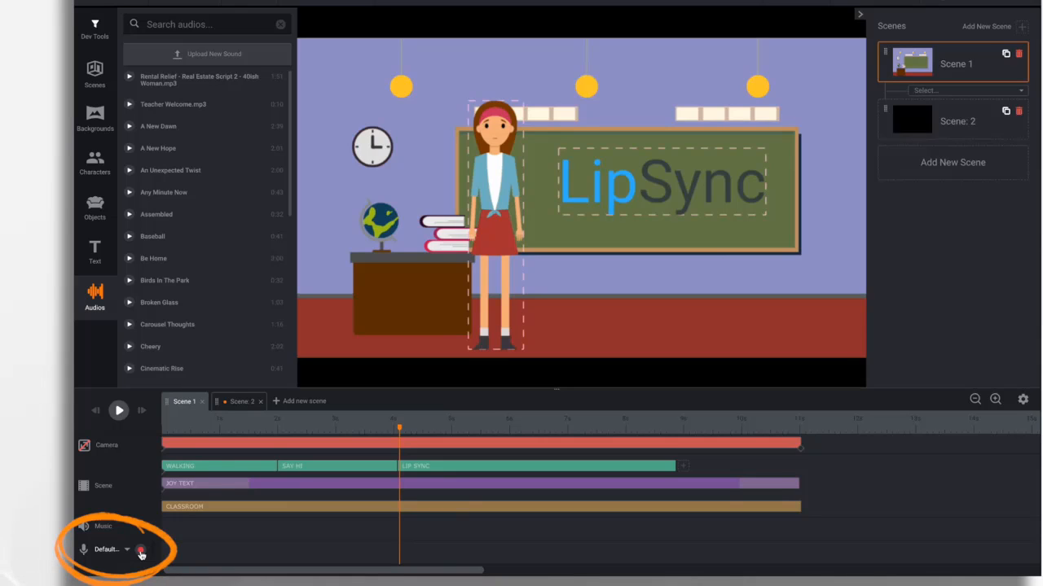
left_click(140, 553)
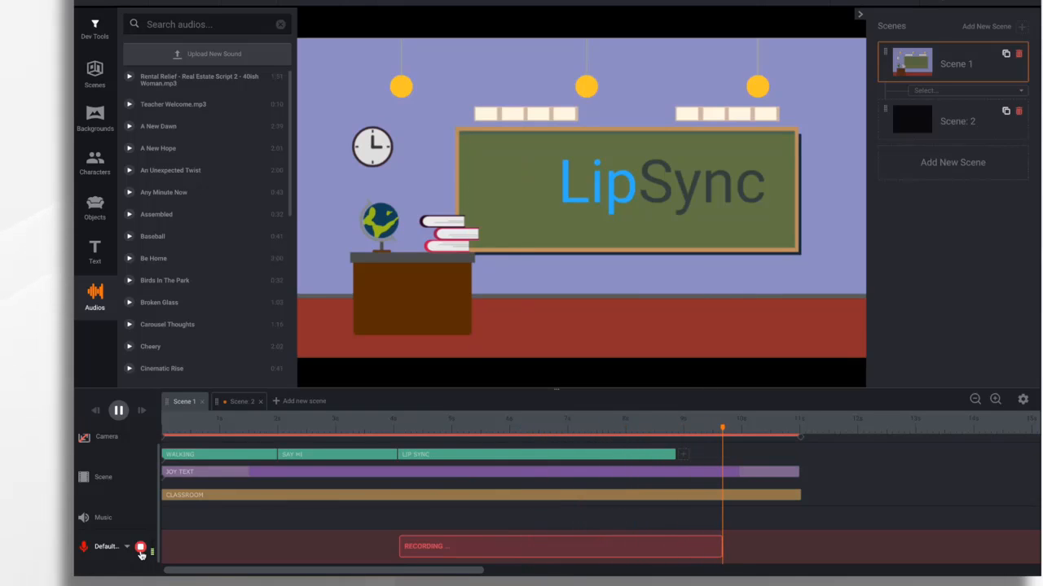
left_click(140, 547)
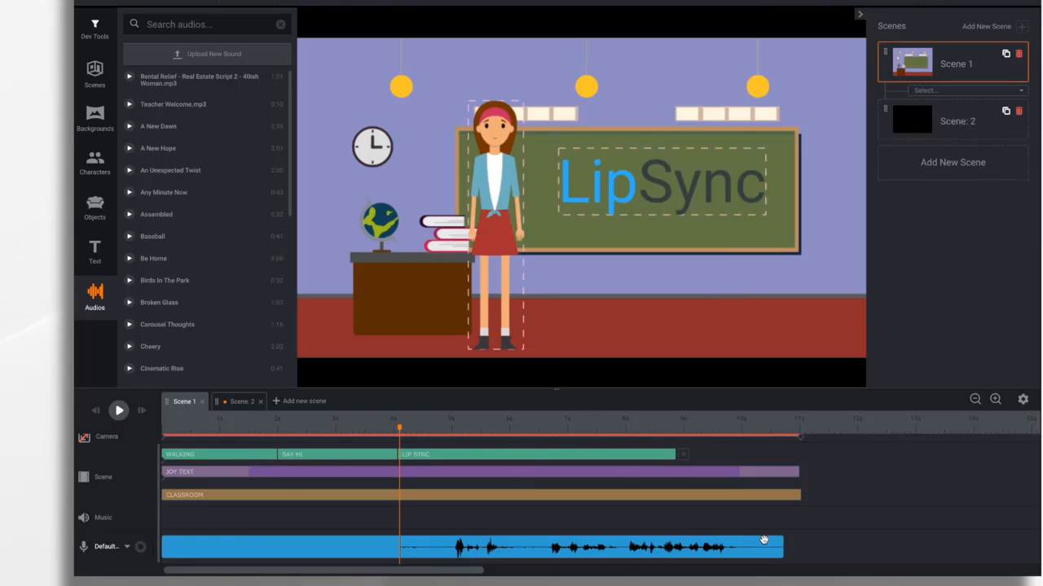
- Save the recorded voiceover's sound settings with Playthrough off and trim its end to about 9.8 seconds
left_click(756, 553)
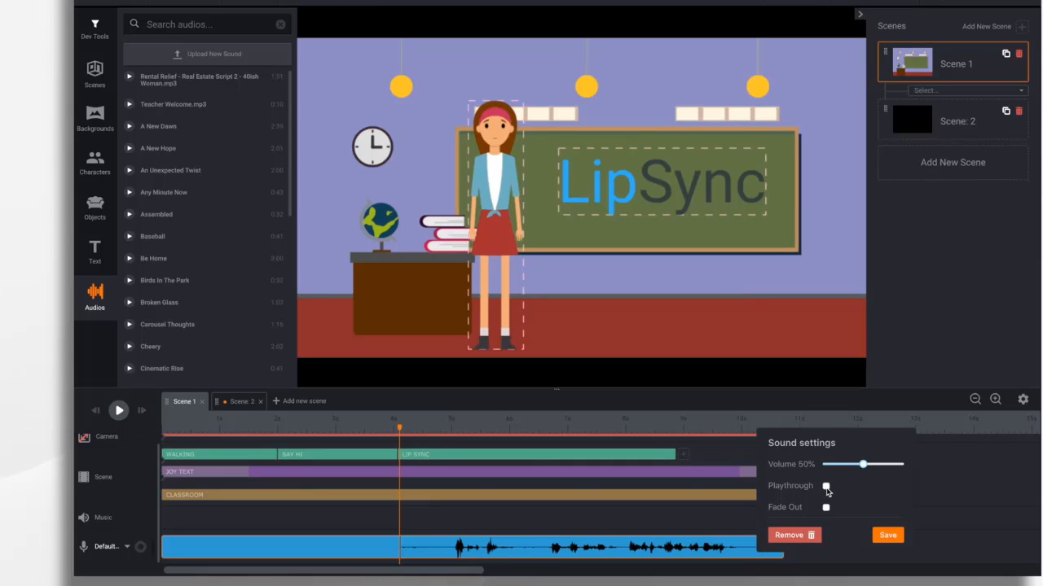
left_click(894, 537)
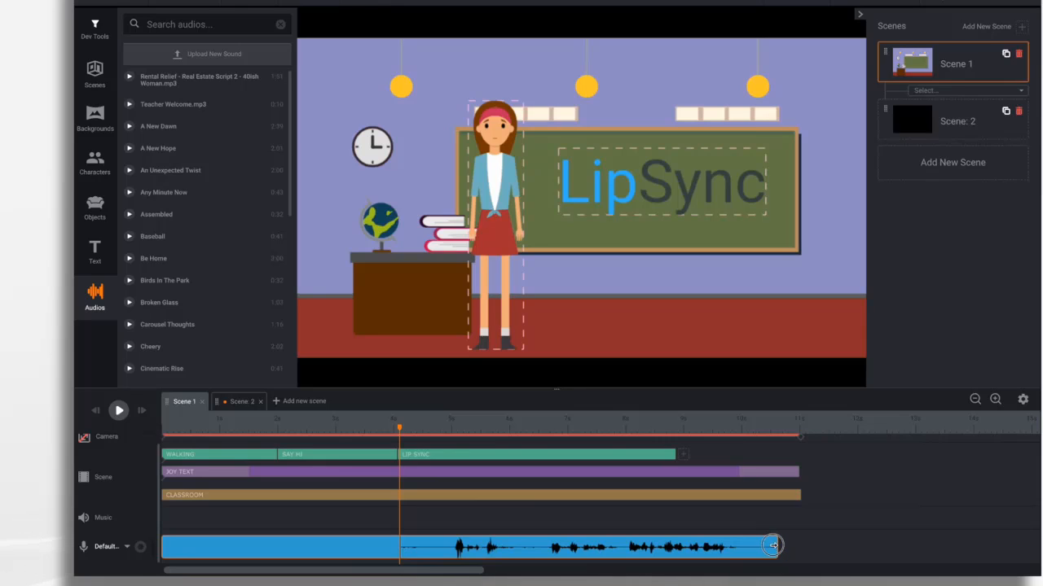
left_click_drag(773, 546, 733, 546)
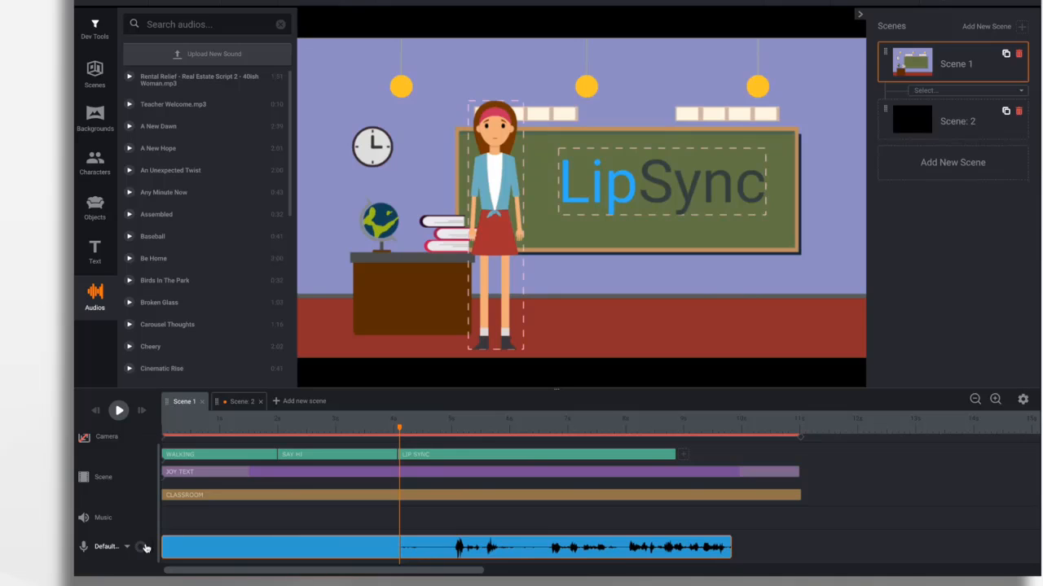
- Trim the silent start of the recorded voiceover up to about 5 seconds and move the clip to begin at about 4.1 seconds
left_click_drag(162, 546, 449, 568)
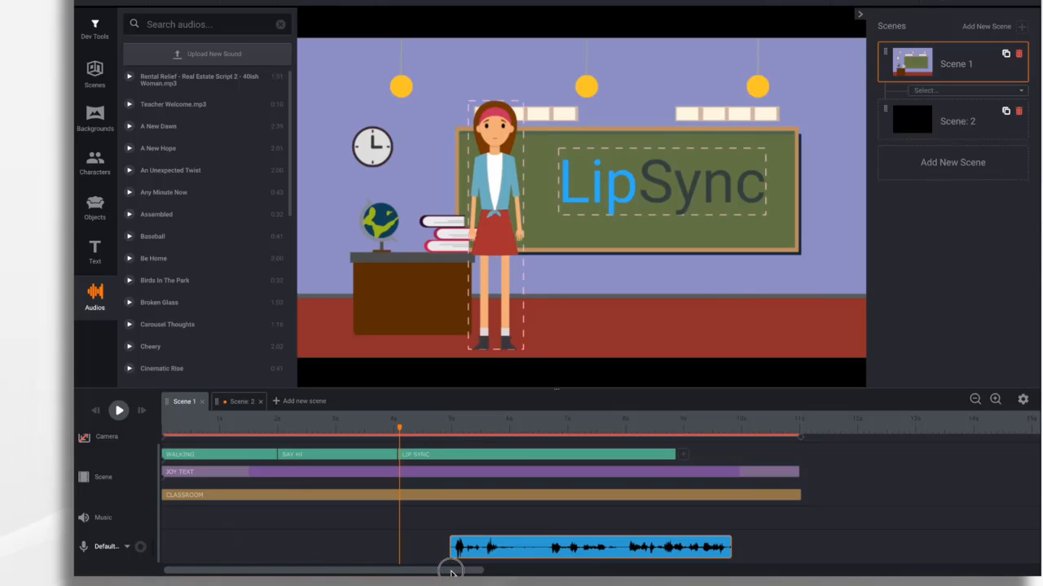
left_click_drag(533, 544, 483, 545)
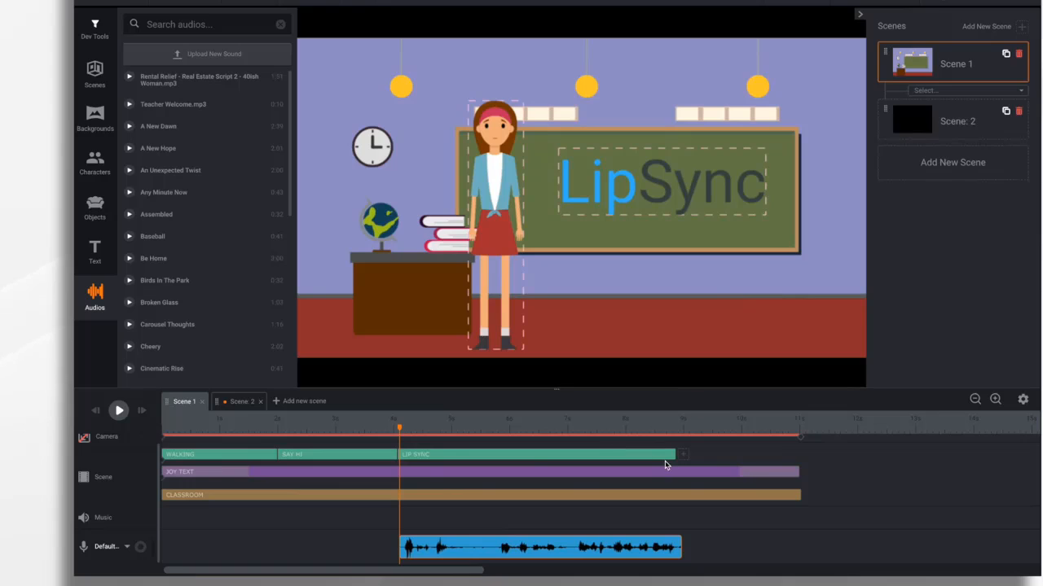
- Extend the girl's Lip Sync action to about 9 seconds and save its track as Voiceover (at ~4s)
left_click_drag(672, 454, 688, 454)
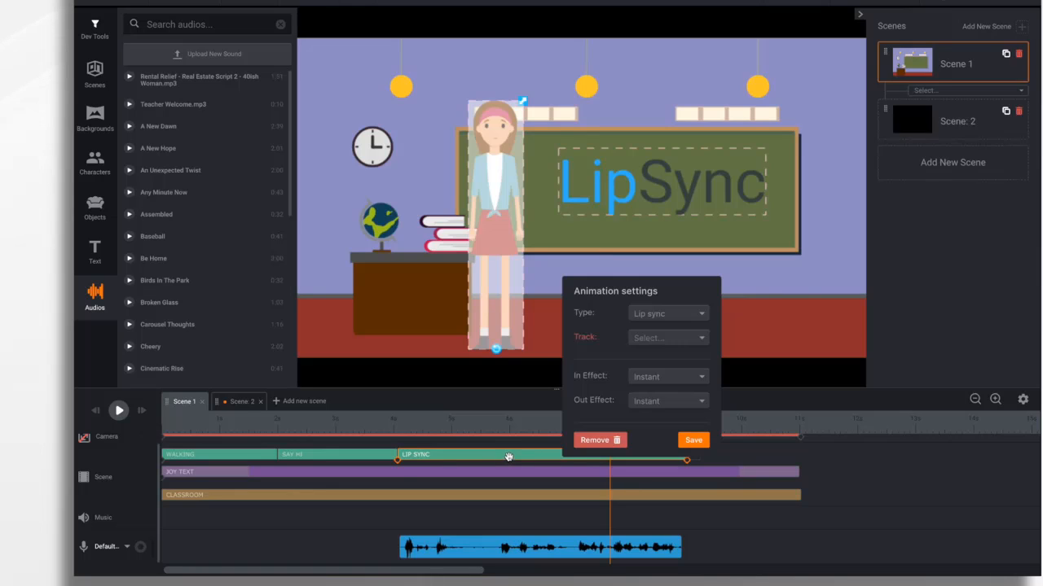
left_click(667, 341)
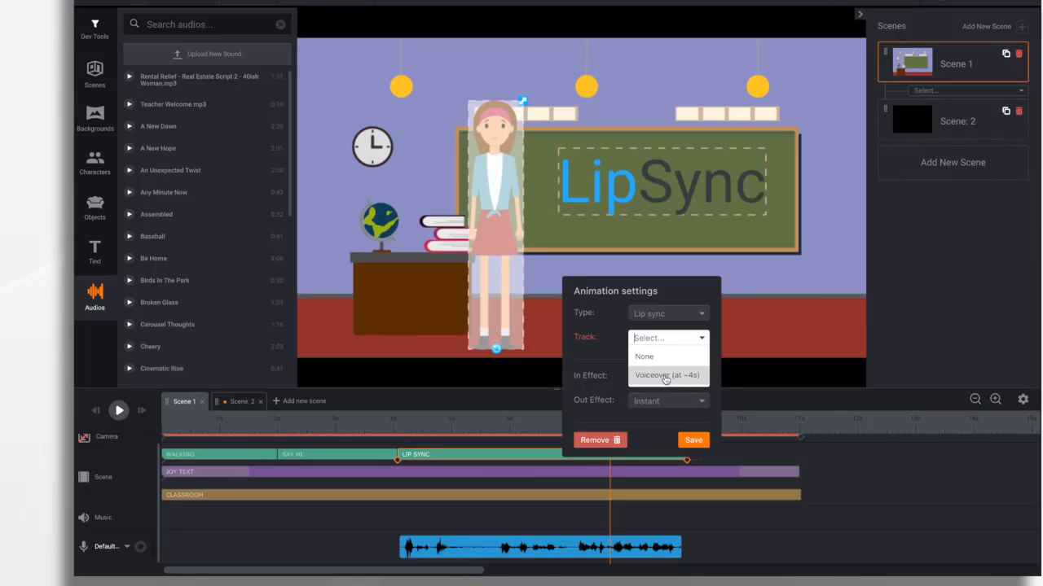
left_click(666, 377)
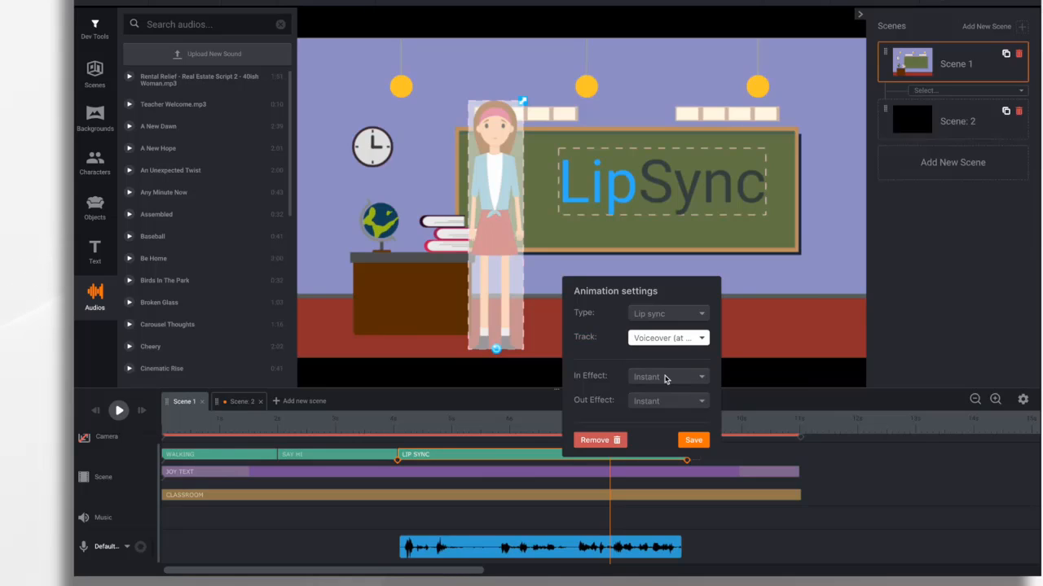
left_click(695, 442)
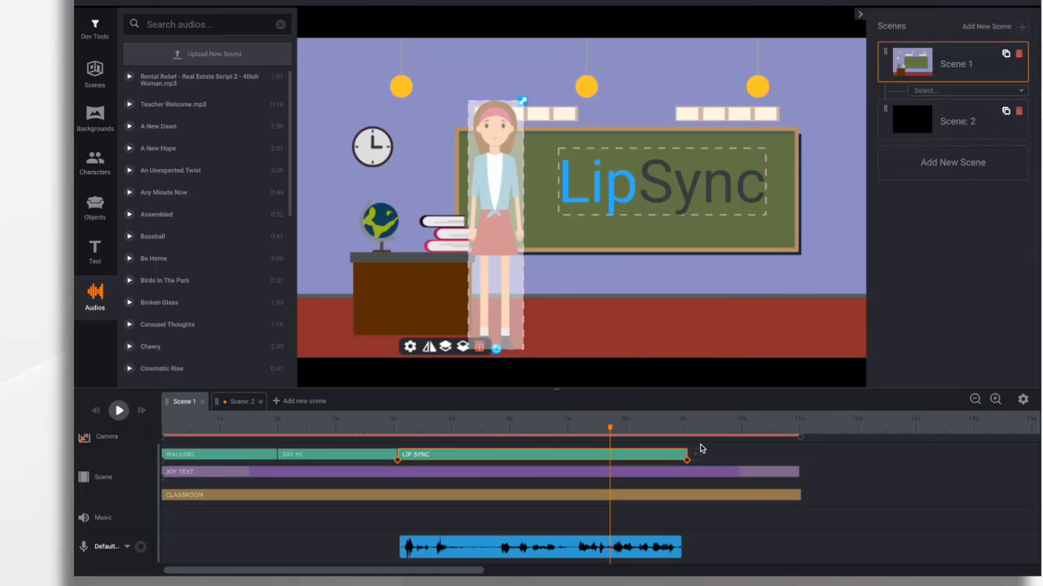
- Play the classroom scene from the start to preview the voiceover lip sync, and place the playhead at about 7.1 seconds
left_click(96, 411)
left_click(118, 411)
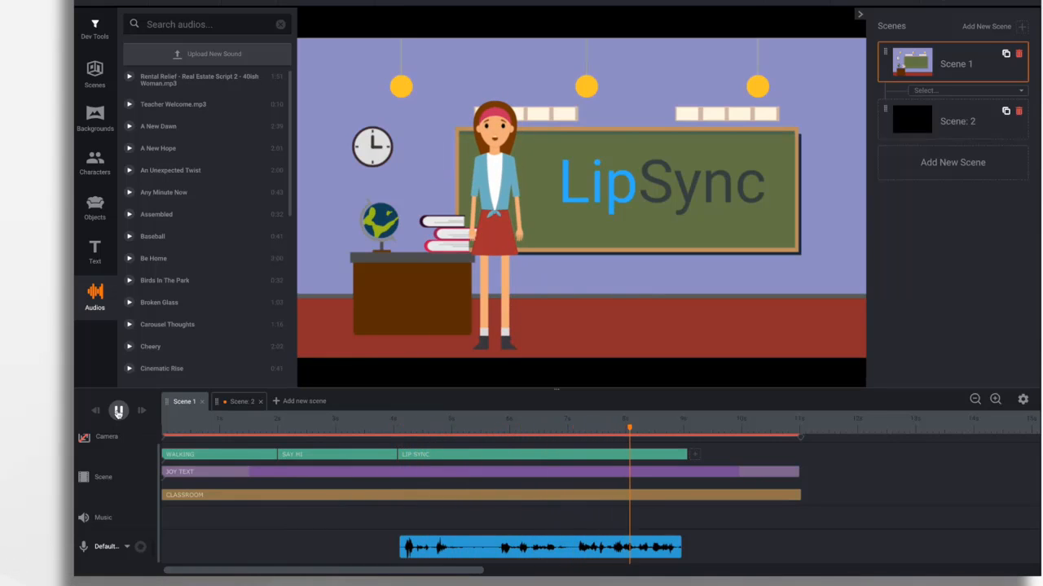
left_click(575, 447)
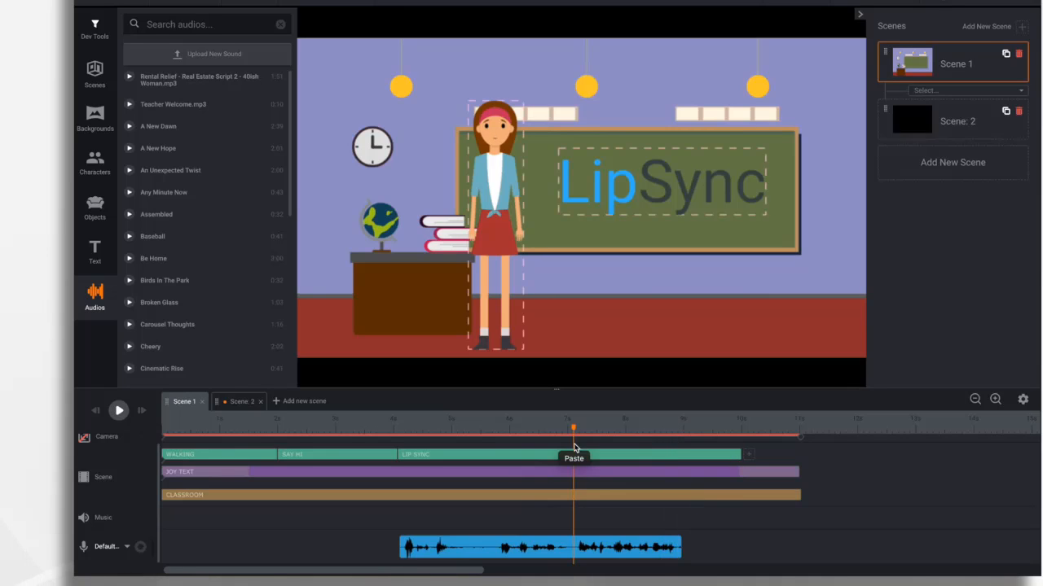